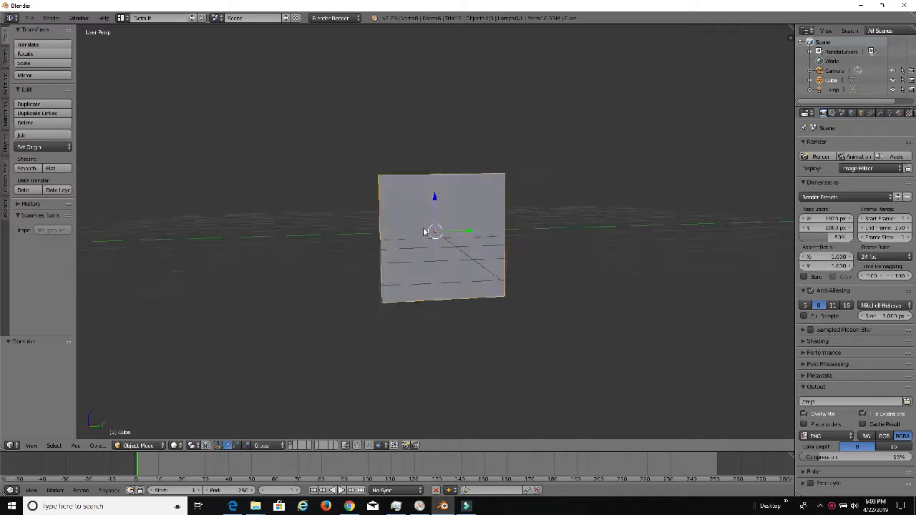
# Raise the default cube about 1.9 units along the Z axis.
pyautogui.press('g')
pyautogui.press('z')
pyautogui.moveTo(436, 197); pyautogui.dragTo(451, 93)
pyautogui.scroll(-2, 476, 114)
pyautogui.scroll(2, 475, 117)
pyautogui.moveTo(473, 127); pyautogui.dragTo(466, 182, button='middle')
pyautogui.scroll(2, 457, 185)
pyautogui.scroll(-1, 457, 185)
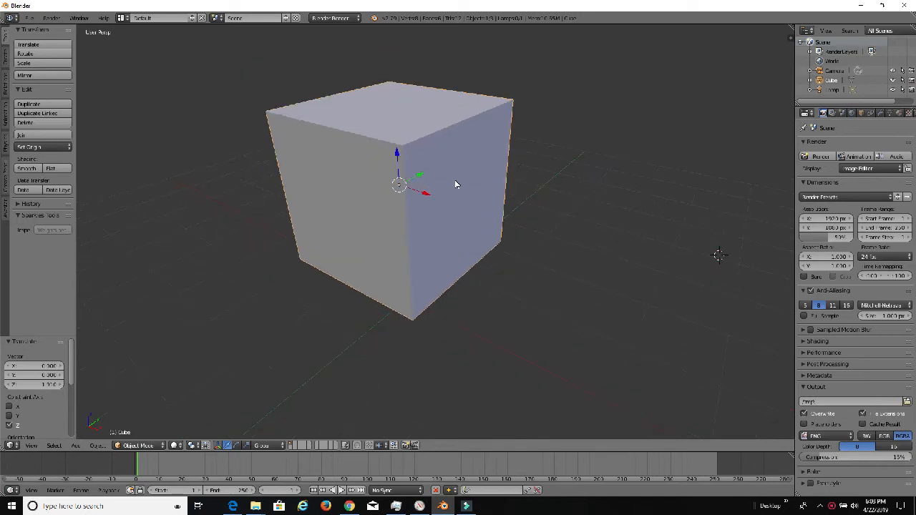
# Scale the cube down uniformly to about 0.088 of its size.
pyautogui.press('s')
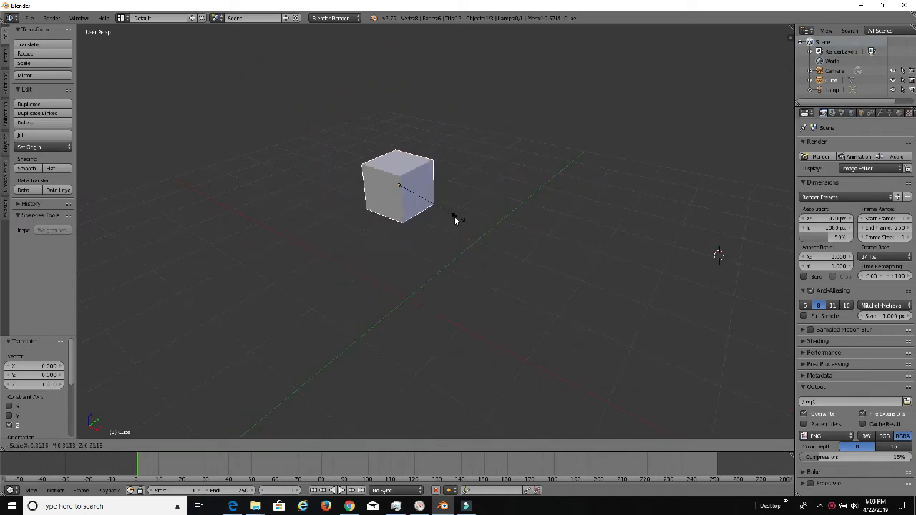
pyautogui.click(415, 199)
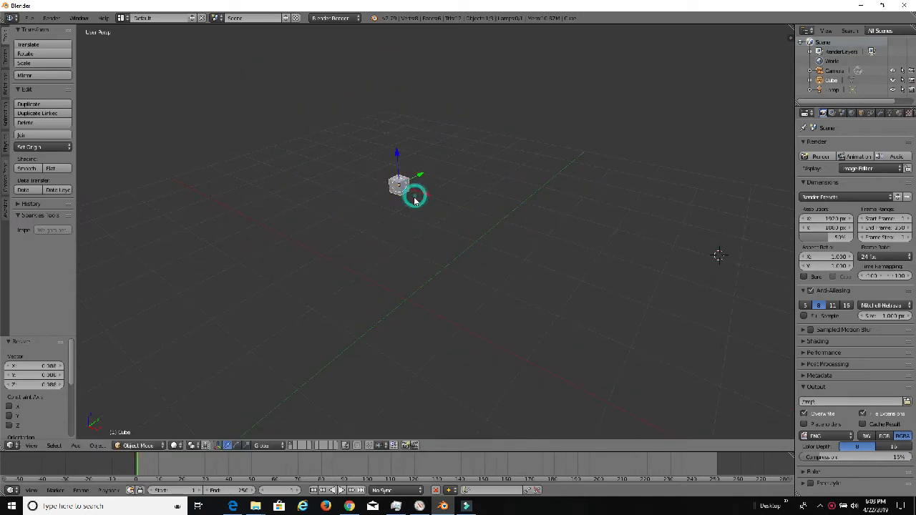
pyautogui.scroll(5, 412, 204)
pyautogui.keyDown('shift'); pyautogui.moveTo(399, 186); pyautogui.dragTo(482, 225, button='middle'); pyautogui.keyUp('shift')
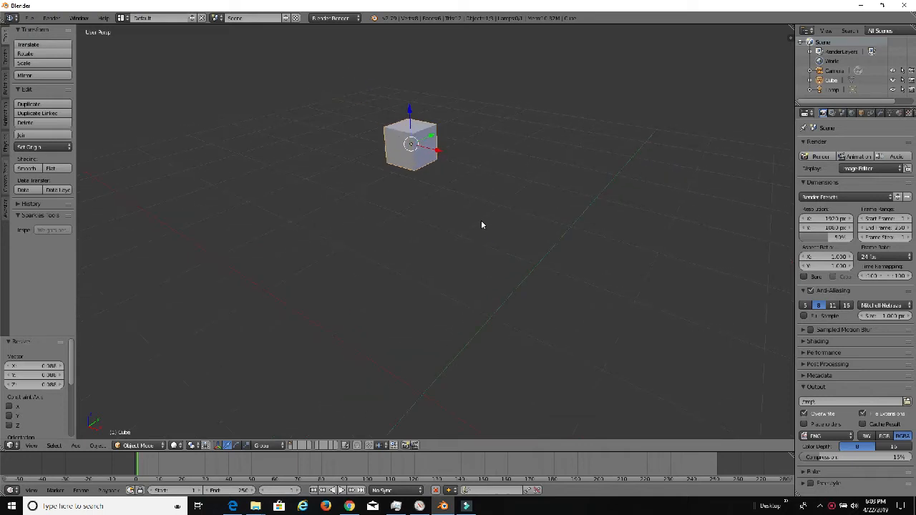
# In Edit Mode, raise the small cube's top face about 0.4 units to form a tall post.
pyautogui.press('Tab')
pyautogui.rightClick(418, 126)
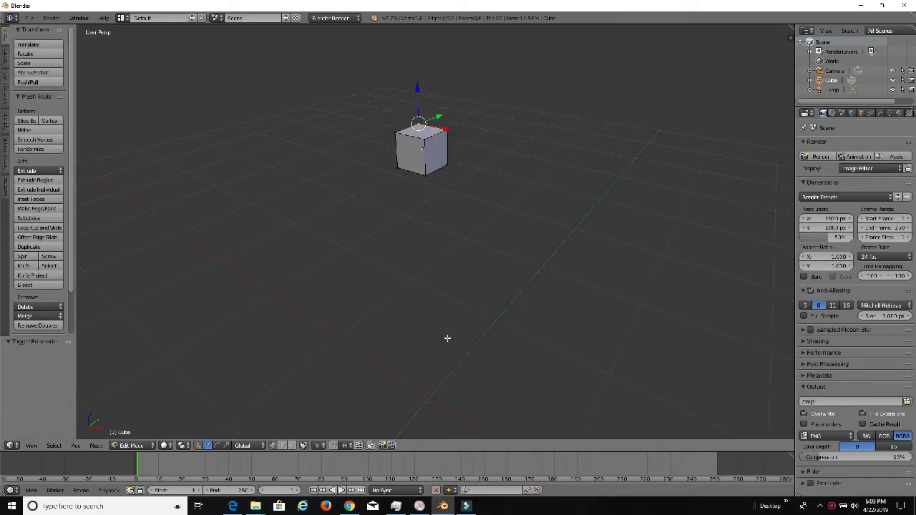
pyautogui.click(295, 446)
pyautogui.rightClick(427, 132)
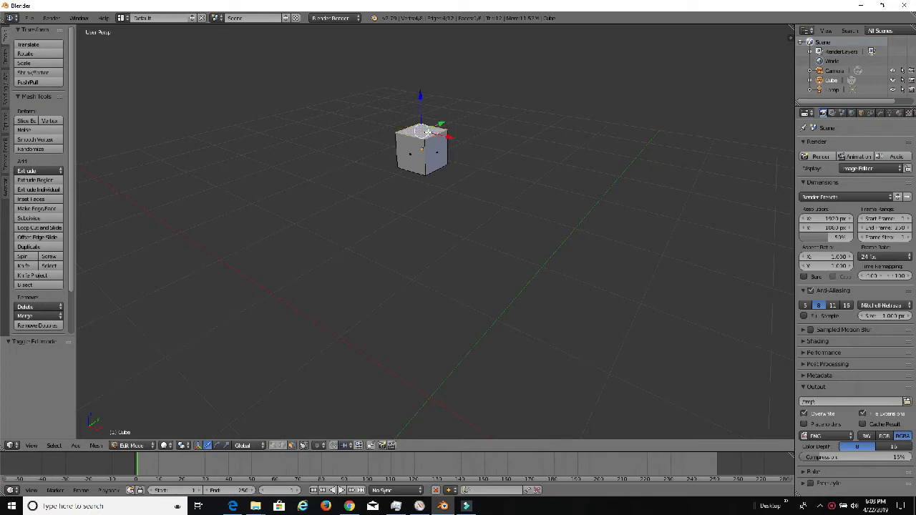
pyautogui.moveTo(423, 103); pyautogui.dragTo(424, 420)
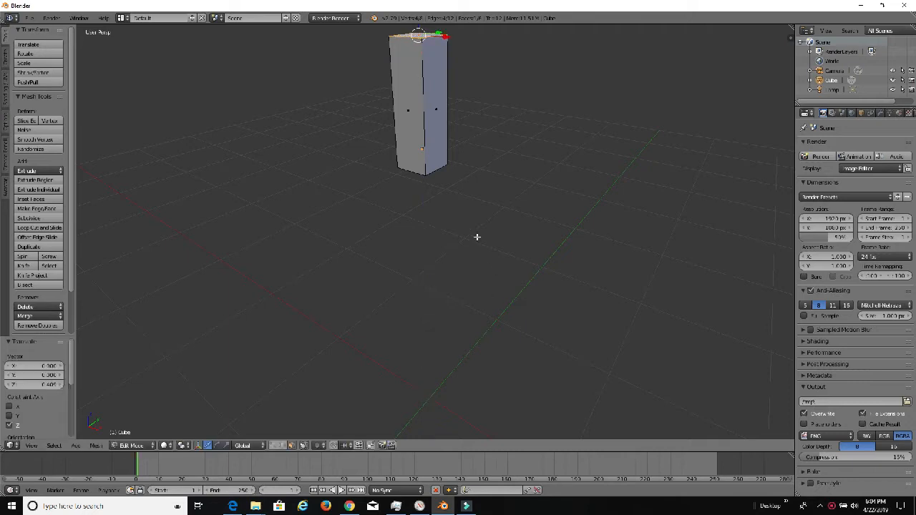
# Add a single loop cut around the post and slide it down near the base.
pyautogui.hotkey('ctrl', 'r')
pyautogui.click(417, 122)
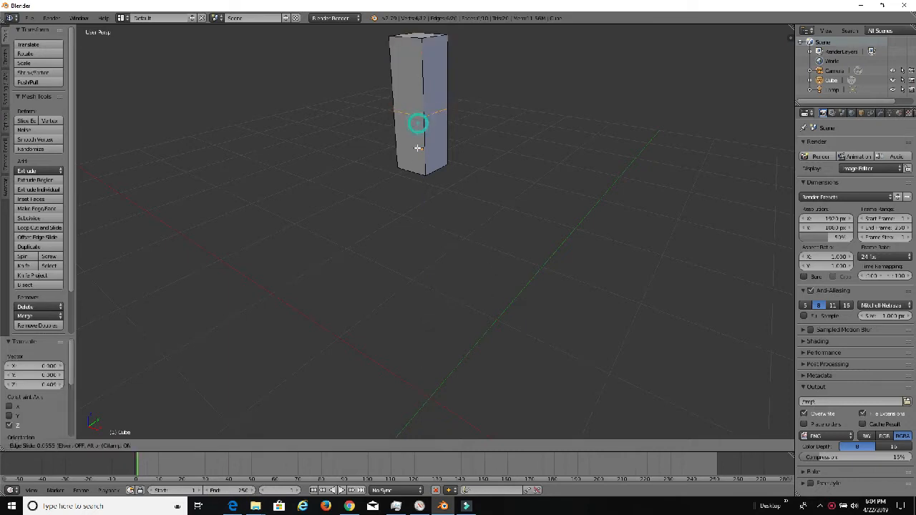
pyautogui.click(429, 155)
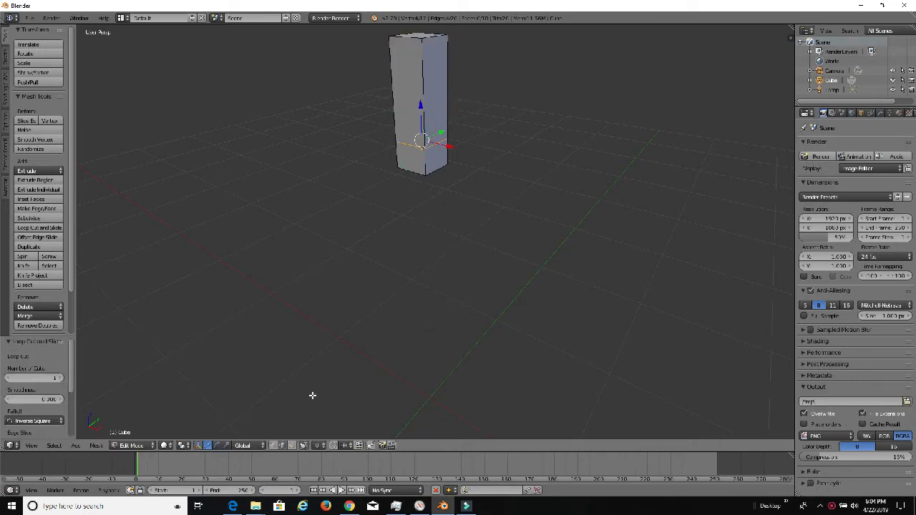
# Extrude the X-facing side face below the loop cut outward about 0.56 units to form a horizontal arm.
pyautogui.click(291, 445)
pyautogui.rightClick(432, 154)
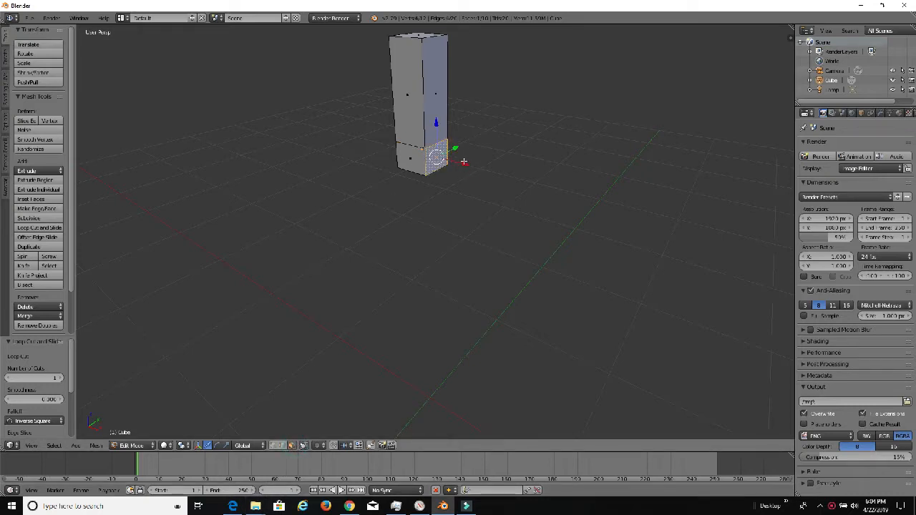
pyautogui.press('e')
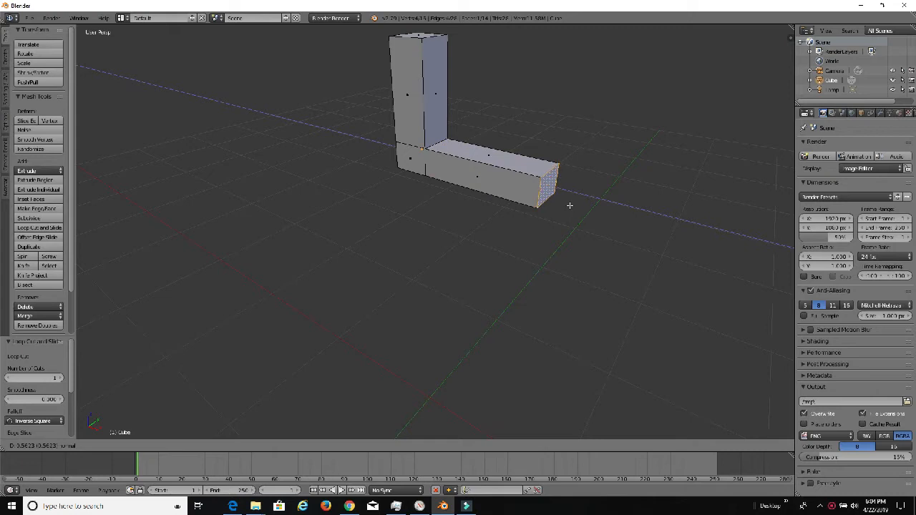
pyautogui.click(569, 206)
pyautogui.moveTo(569, 205); pyautogui.dragTo(454, 275, button='middle')
pyautogui.scroll(5, 454, 275)
pyautogui.moveTo(505, 239)
pyautogui.mouseDown(button='middle')
pyautogui.moveTo(534, 246)
pyautogui.moveTo(521, 242)
pyautogui.mouseUp(button='middle')
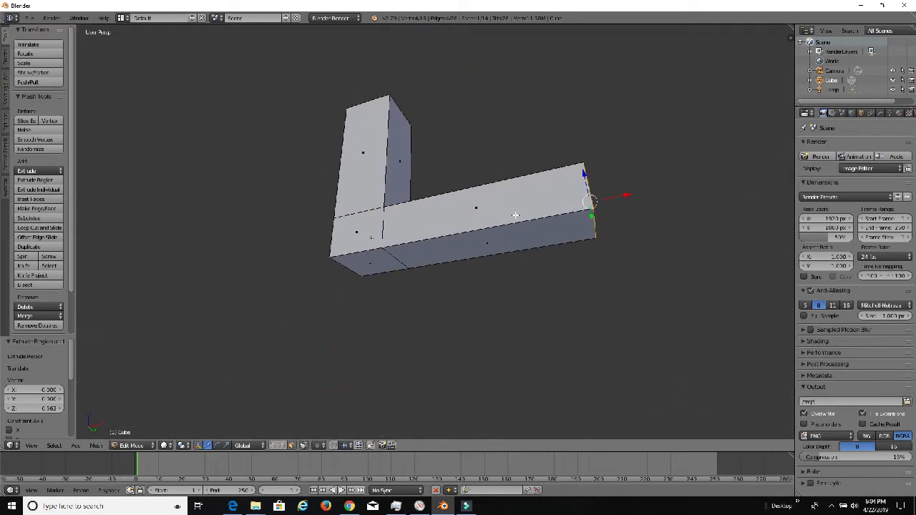
# Add two loop cuts across the horizontal arm and scale them together along X to about 0.322.
pyautogui.hotkey('ctrl', 'r')
pyautogui.scroll(1, 515, 215)
pyautogui.click(515, 216)
pyautogui.rightClick(515, 216)
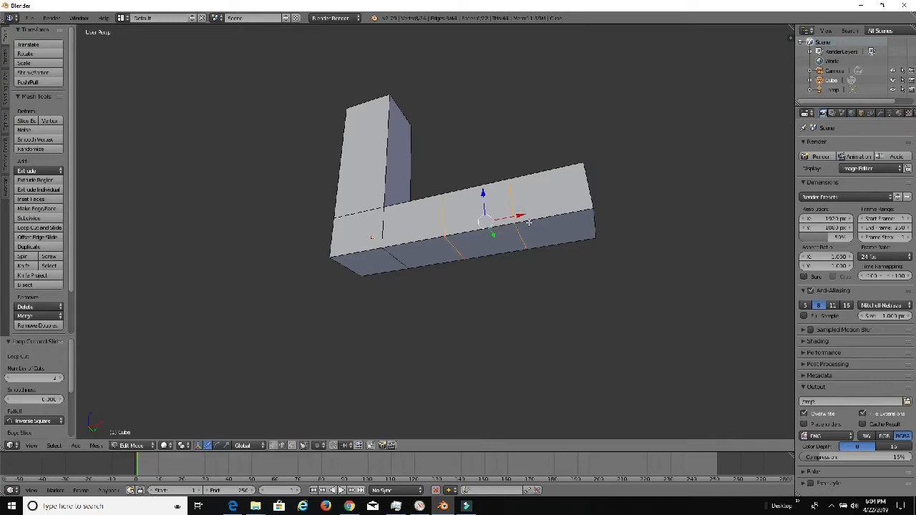
pyautogui.press('s')
pyautogui.press('x')
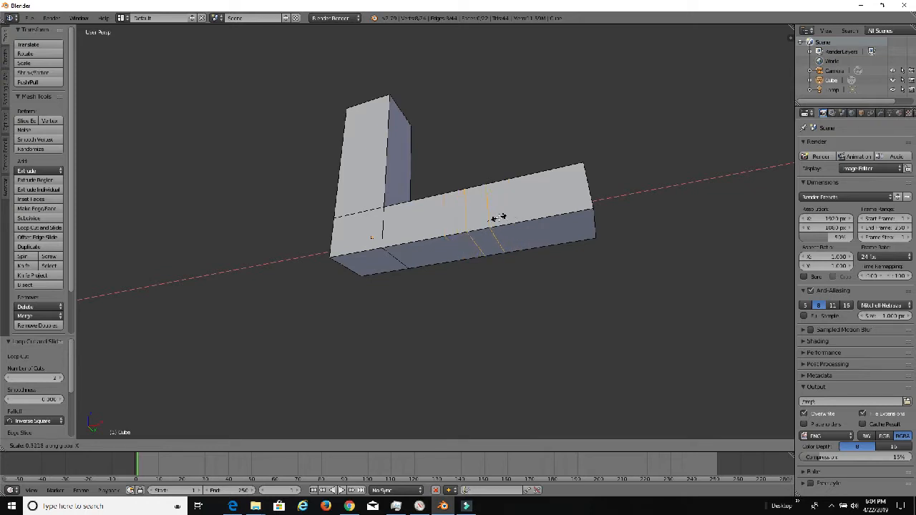
pyautogui.click(497, 219)
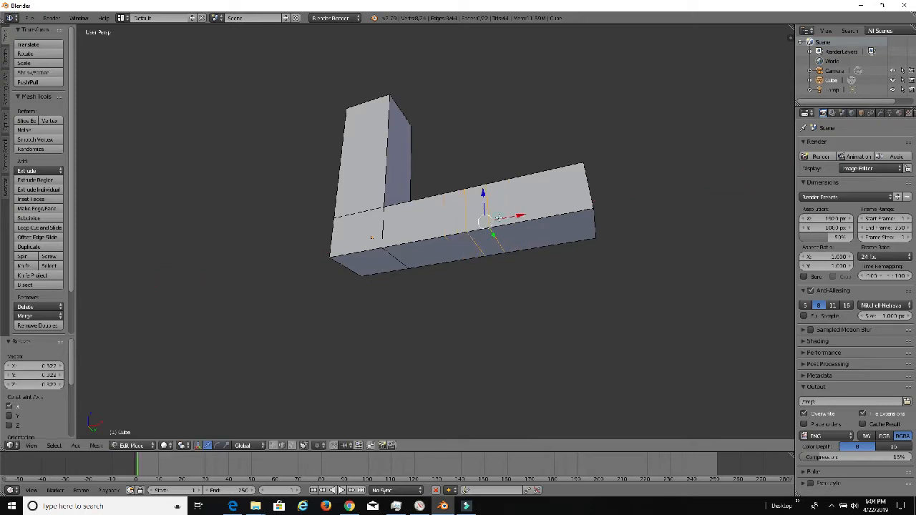
# Extrude the arm's underside face between the two cuts down about 0.24 units, and return to Object Mode.
pyautogui.click(290, 445)
pyautogui.rightClick(486, 244)
pyautogui.press('e')
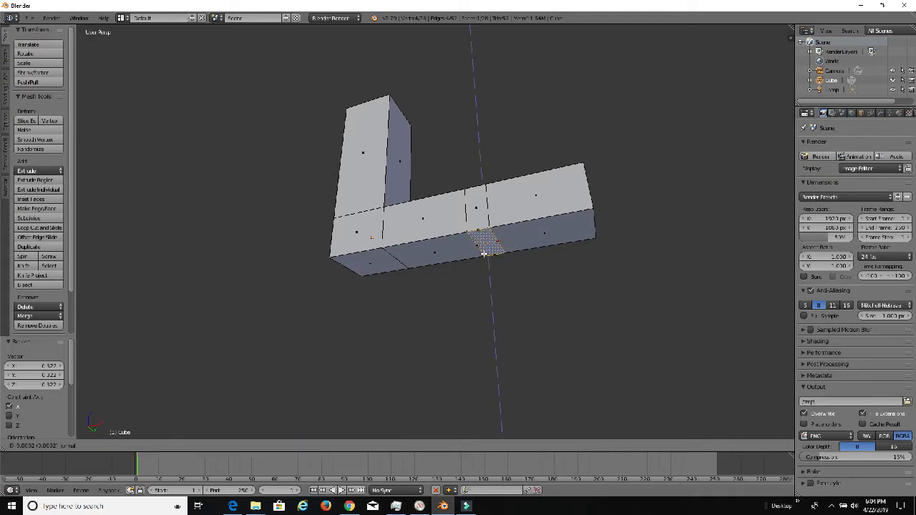
pyautogui.click(491, 332)
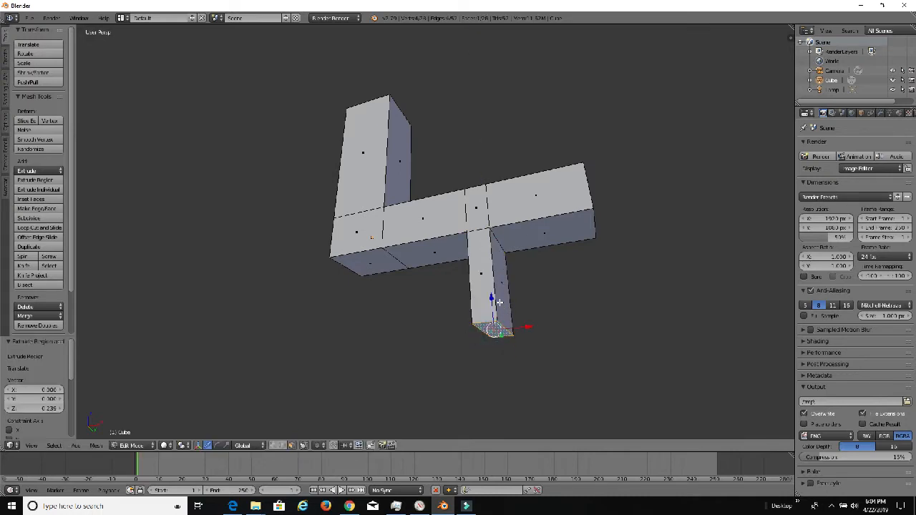
pyautogui.moveTo(504, 310); pyautogui.dragTo(447, 335, button='middle')
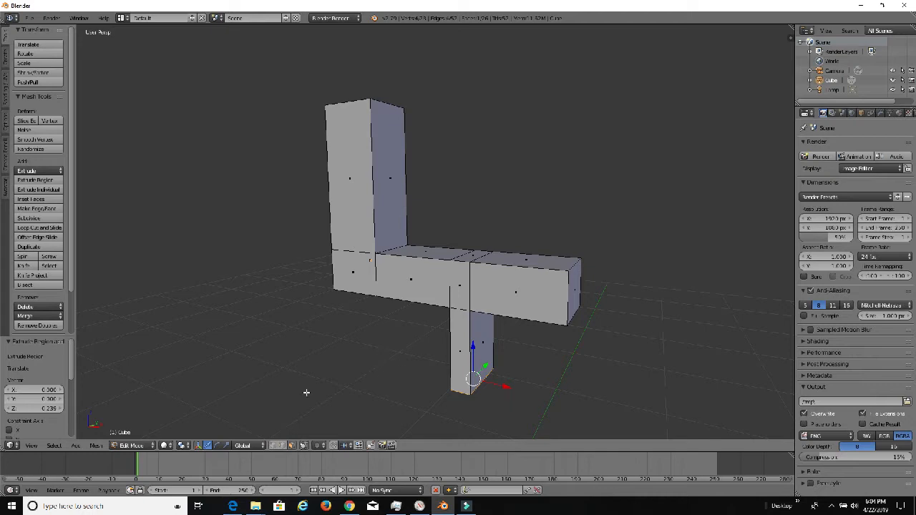
pyautogui.press('Tab')
pyautogui.scroll(-1, 445, 290)
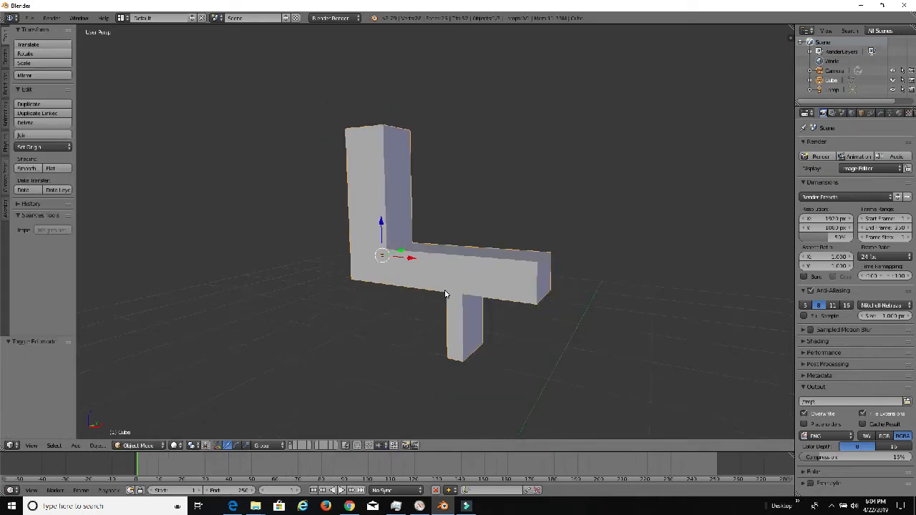
pyautogui.moveTo(439, 311); pyautogui.dragTo(374, 343, button='middle')
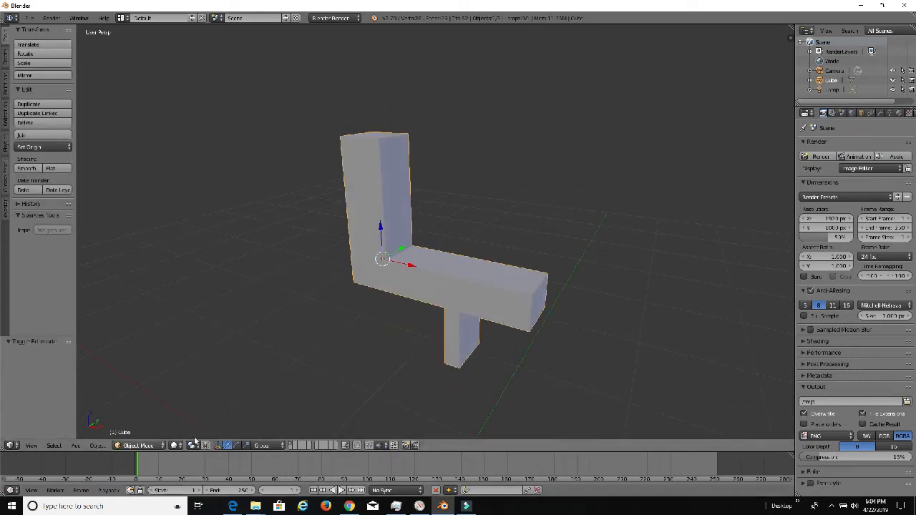
# Add a cylinder mesh and move it along X and Y to the L-shaped object's location.
pyautogui.click(75, 445)
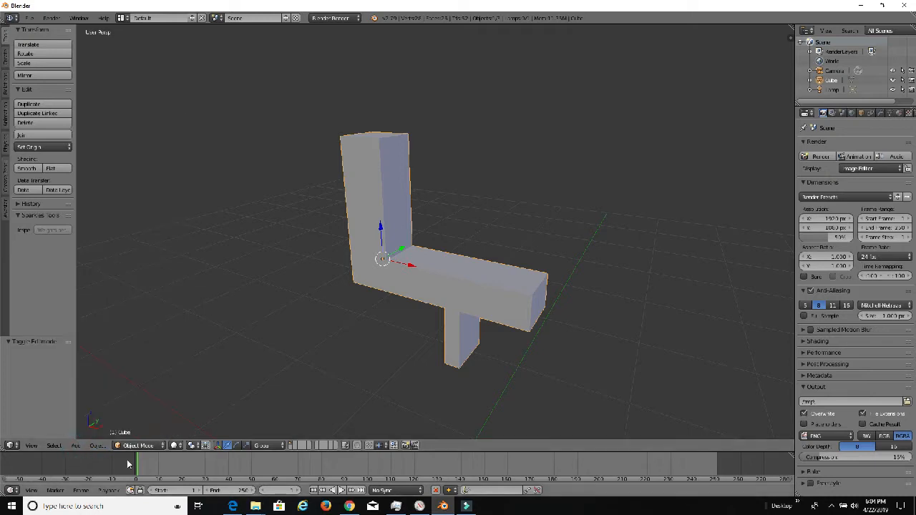
pyautogui.click(75, 446)
pyautogui.click(100, 433)
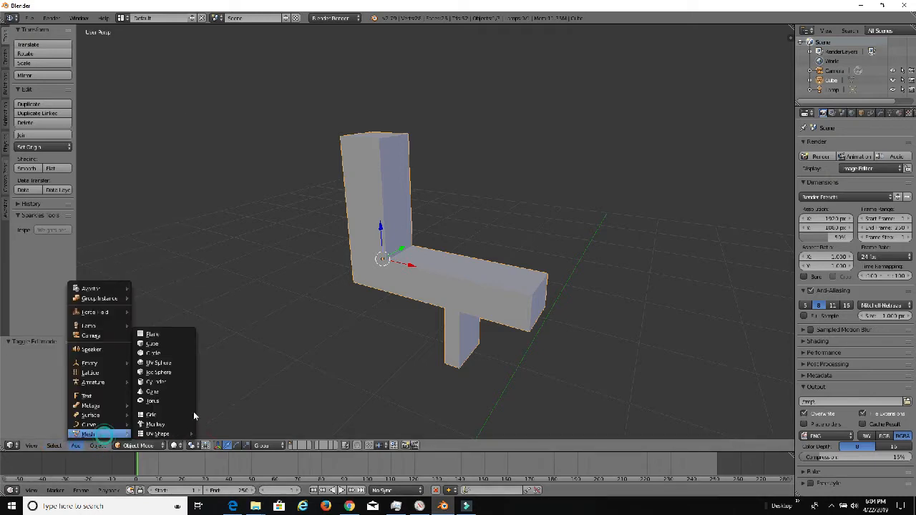
pyautogui.click(188, 381)
pyautogui.moveTo(189, 379); pyautogui.dragTo(525, 321, button='middle')
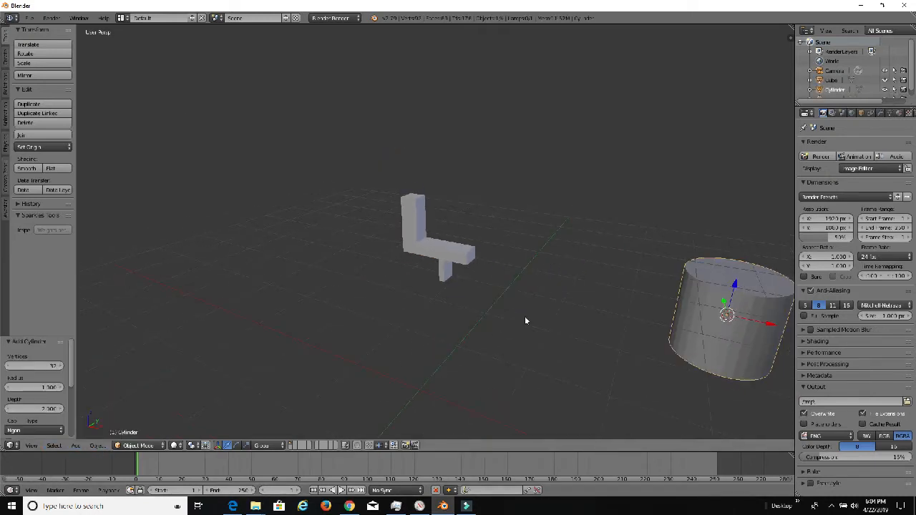
pyautogui.moveTo(687, 331); pyautogui.dragTo(579, 323, button='middle')
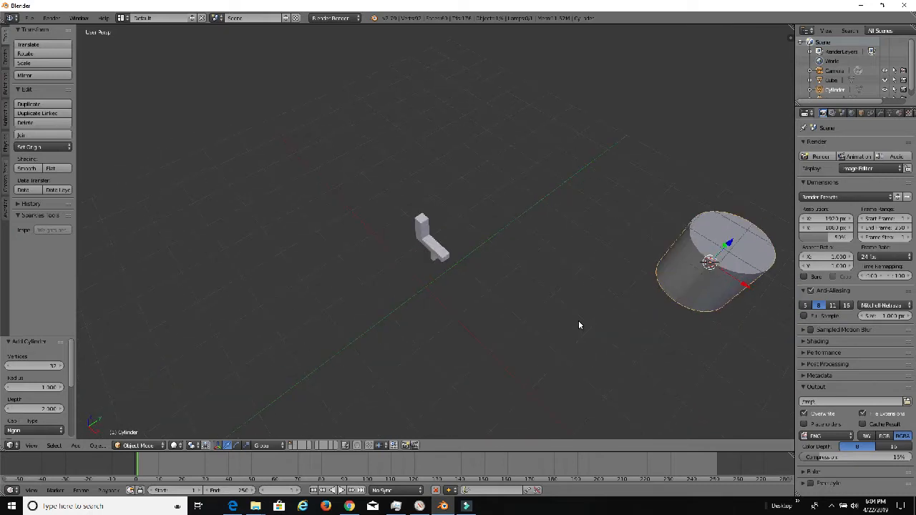
pyautogui.moveTo(746, 290); pyautogui.dragTo(574, 230)
pyautogui.moveTo(589, 154); pyautogui.dragTo(455, 259)
# Snap the 3D cursor to the scene center.
pyautogui.hotkey('shift', 's')
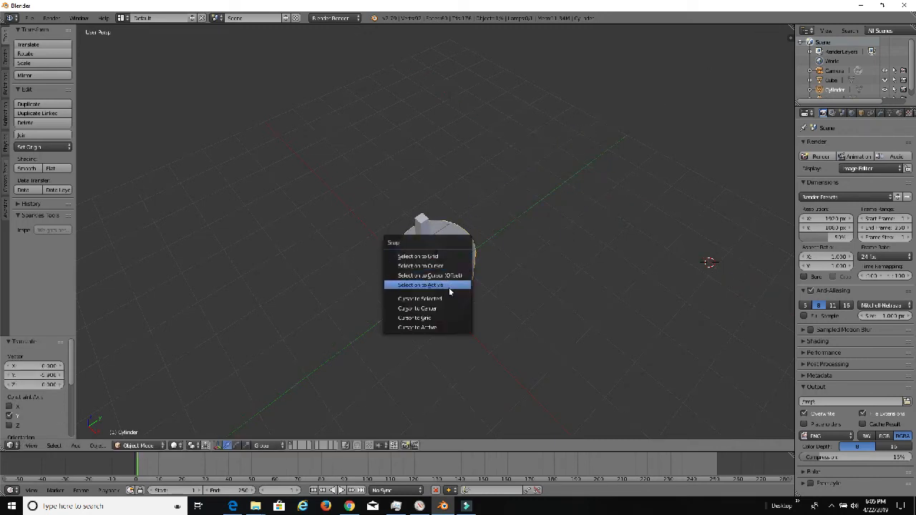
pyautogui.click(450, 310)
pyautogui.scroll(8, 501, 256)
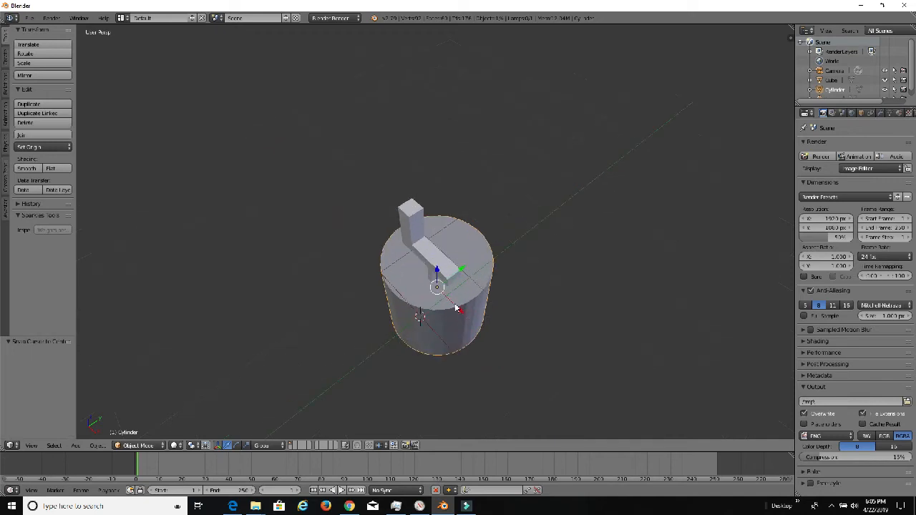
pyautogui.scroll(-6, 457, 341)
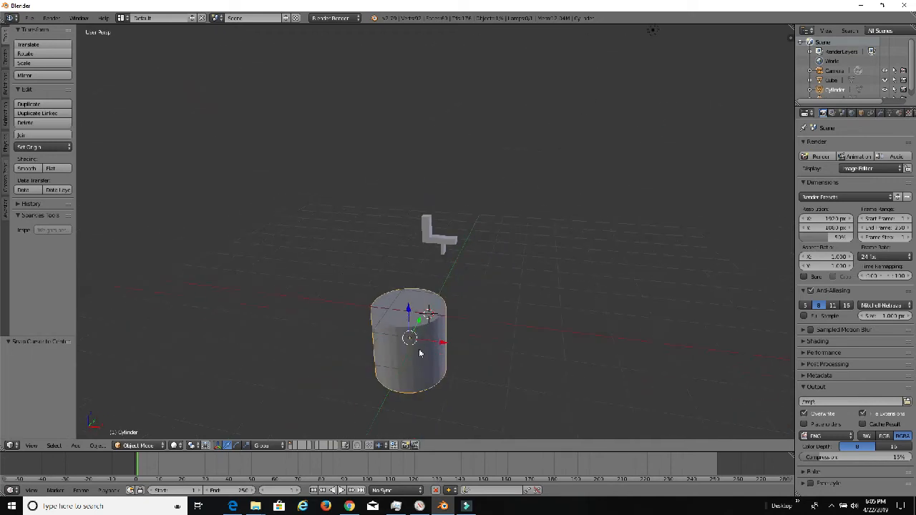
# Move the cylinder up about 2.74 units, about 1.23 along X and about -1.08 along Y, under the L-shaped object.
pyautogui.press('g')
pyautogui.press('z')
pyautogui.moveTo(409, 280); pyautogui.dragTo(405, 218)
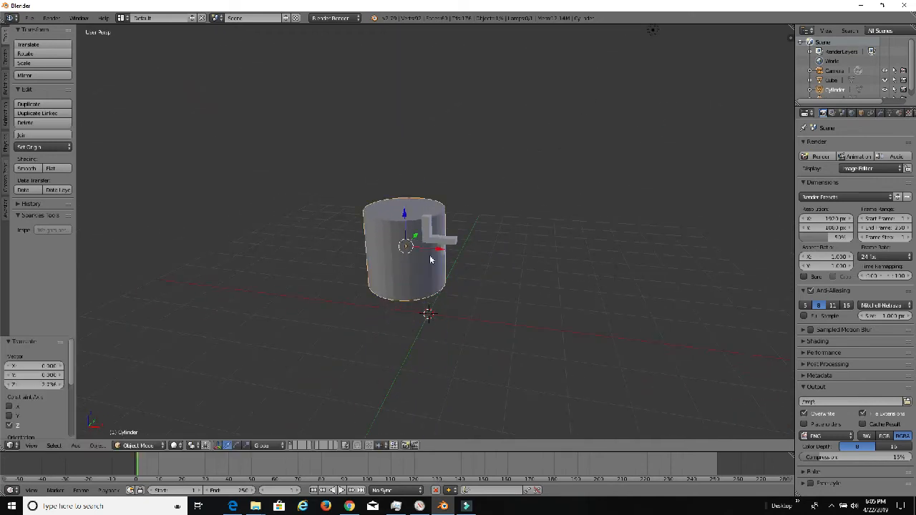
pyautogui.moveTo(436, 252); pyautogui.dragTo(481, 255)
pyautogui.moveTo(465, 278); pyautogui.dragTo(456, 280, button='middle')
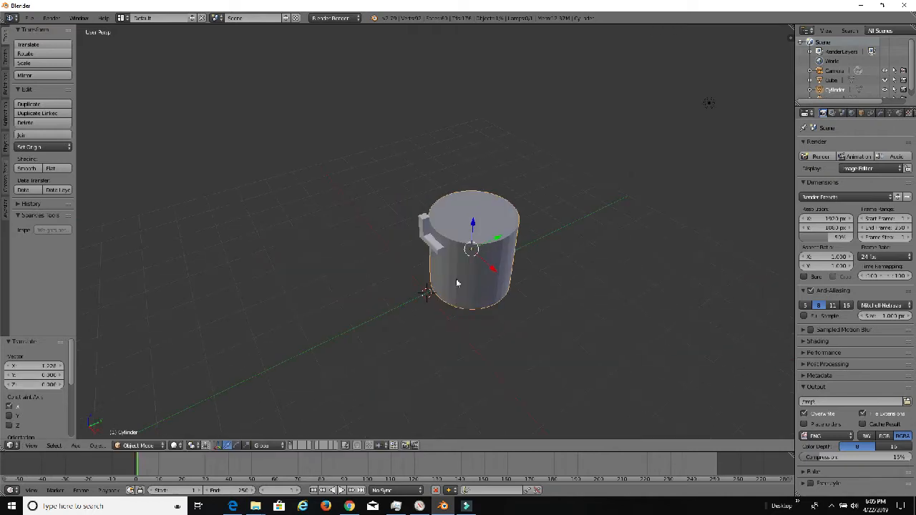
pyautogui.moveTo(498, 235); pyautogui.dragTo(466, 262)
# Scale the cylinder down to about 0.071 and raise it about 0.475 units into the object's lower stem.
pyautogui.press('s')
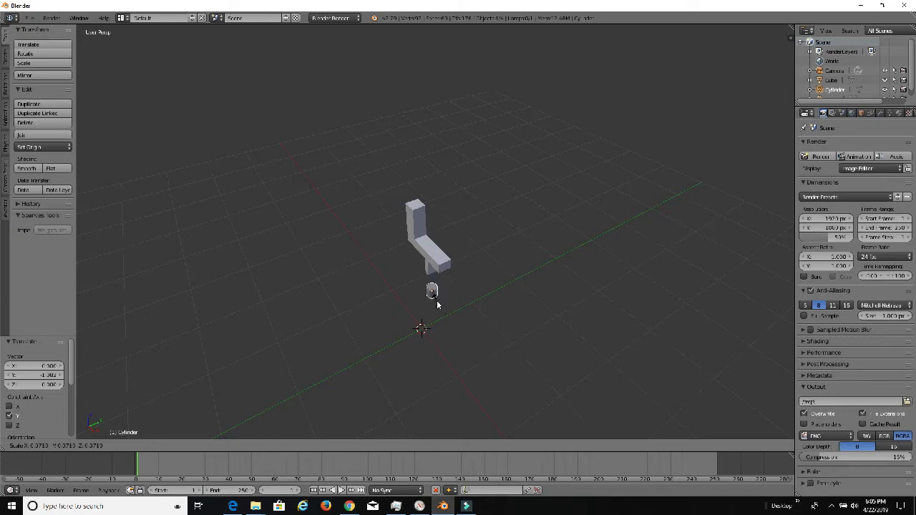
pyautogui.click(440, 308)
pyautogui.scroll(3, 447, 305)
pyautogui.scroll(2, 455, 306)
pyautogui.moveTo(466, 313); pyautogui.dragTo(472, 280, button='middle')
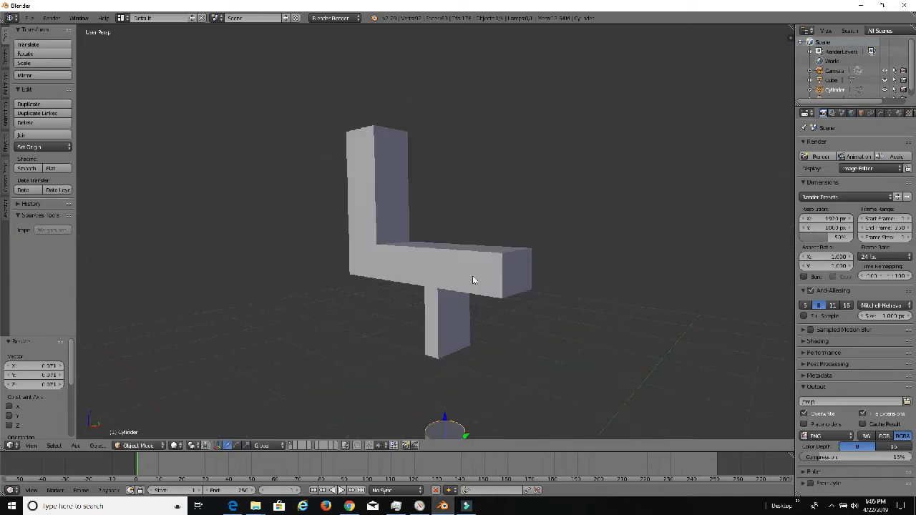
pyautogui.moveTo(444, 419); pyautogui.dragTo(451, 289)
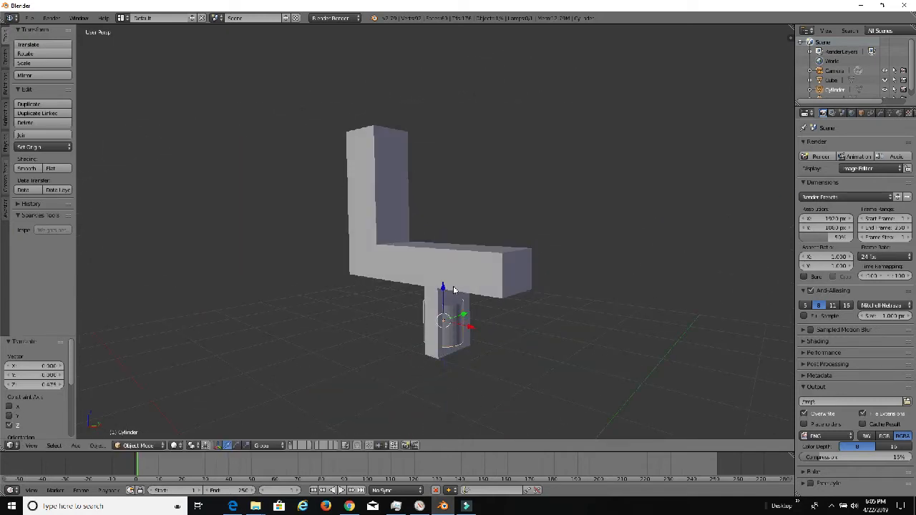
# Rotate the cylinder 90° about the global Y axis.
pyautogui.press('r')
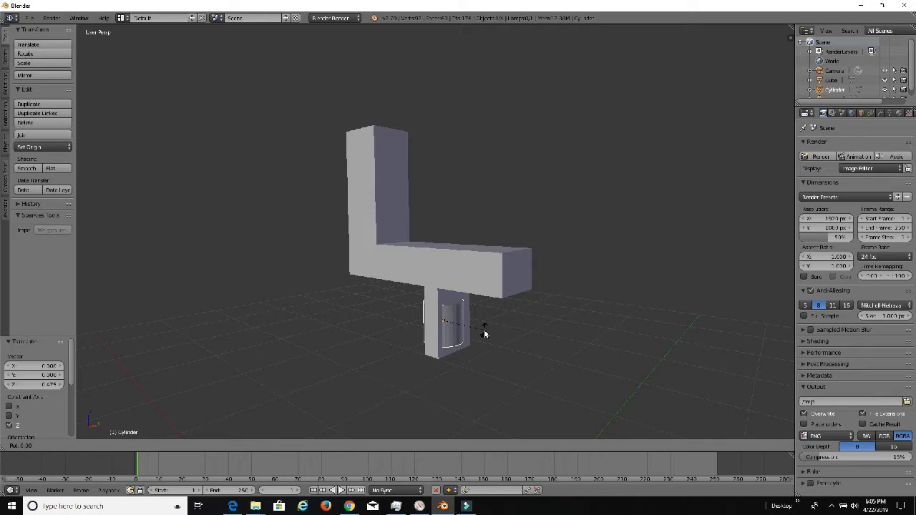
pyautogui.write('y')
pyautogui.write('90')
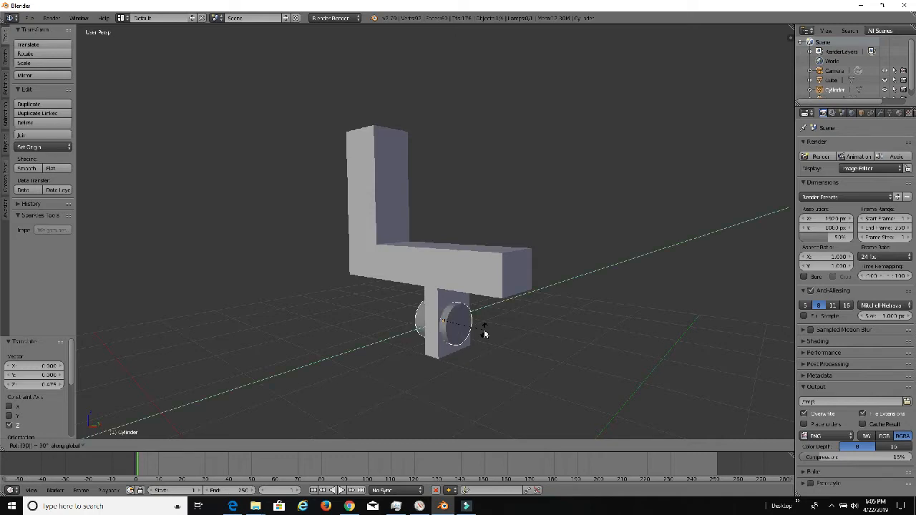
pyautogui.press('Return')
# Scale the cylinder down to about 0.387 and stretch it by about 6.33 along the global X axis.
pyautogui.press('g')
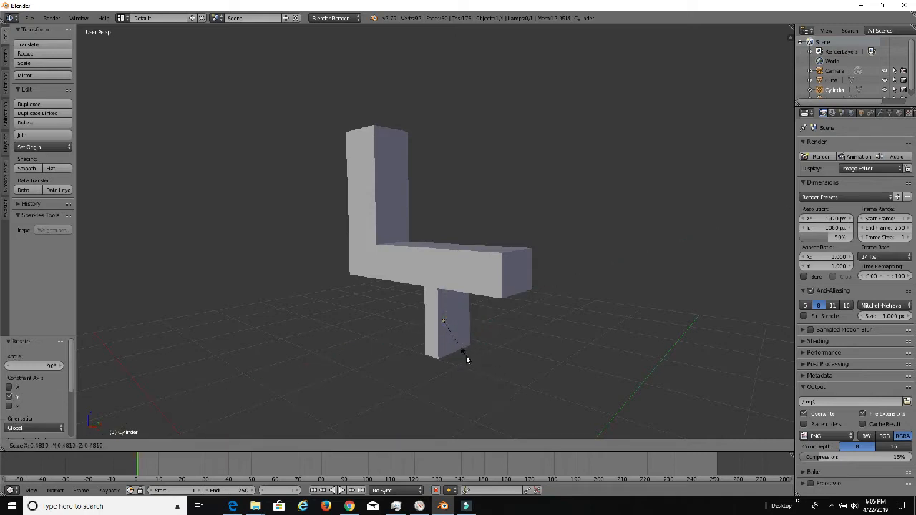
pyautogui.click(462, 351)
pyautogui.press('s')
pyautogui.press('x')
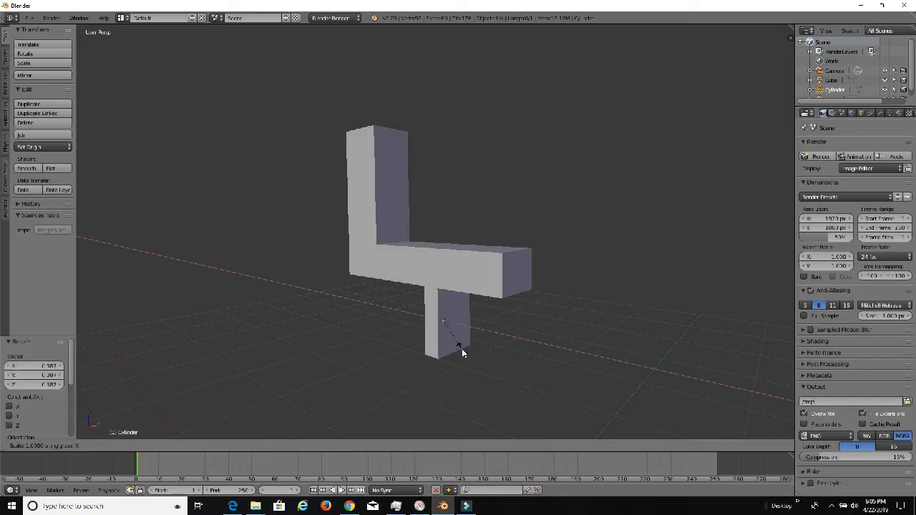
pyautogui.click(638, 415)
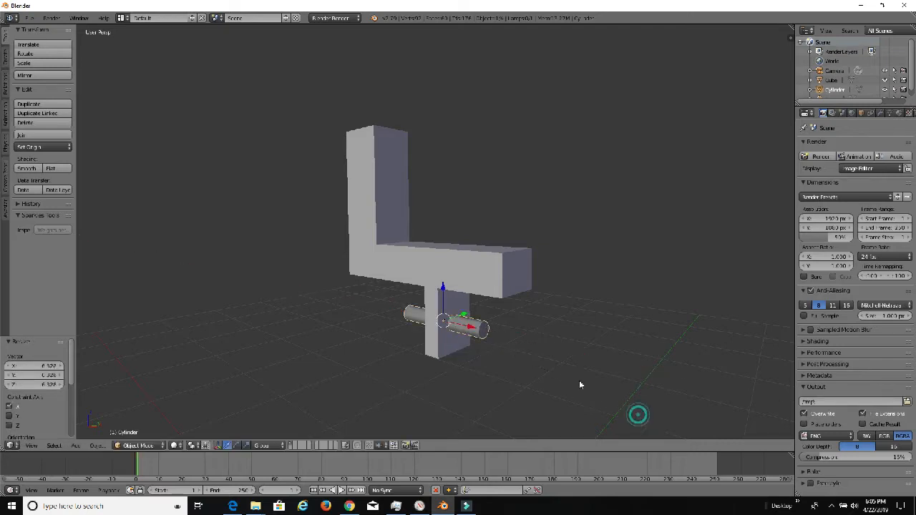
# Raise the cylinder about 0.074 units and shift it about 0.02 along X to centre it through the stem.
pyautogui.scroll(3, 544, 374)
pyautogui.moveTo(543, 372); pyautogui.dragTo(317, 319, button='middle')
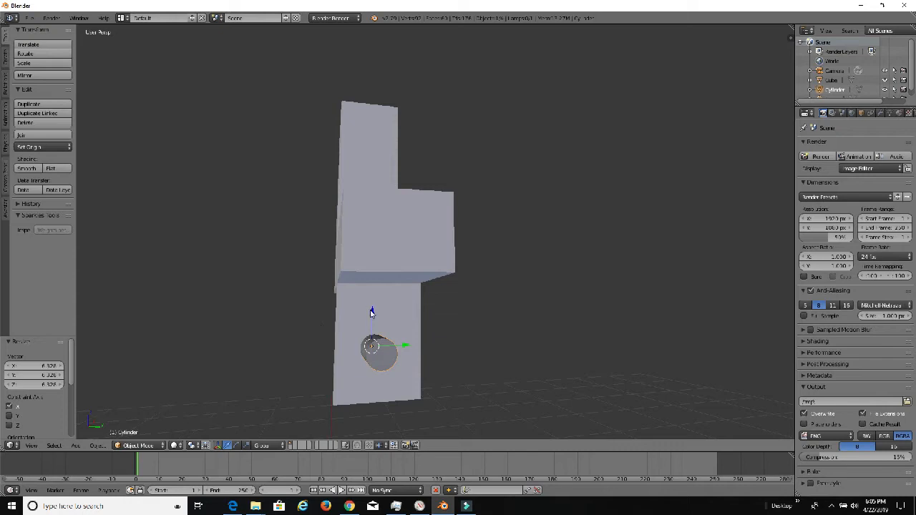
pyautogui.moveTo(373, 320); pyautogui.dragTo(375, 281)
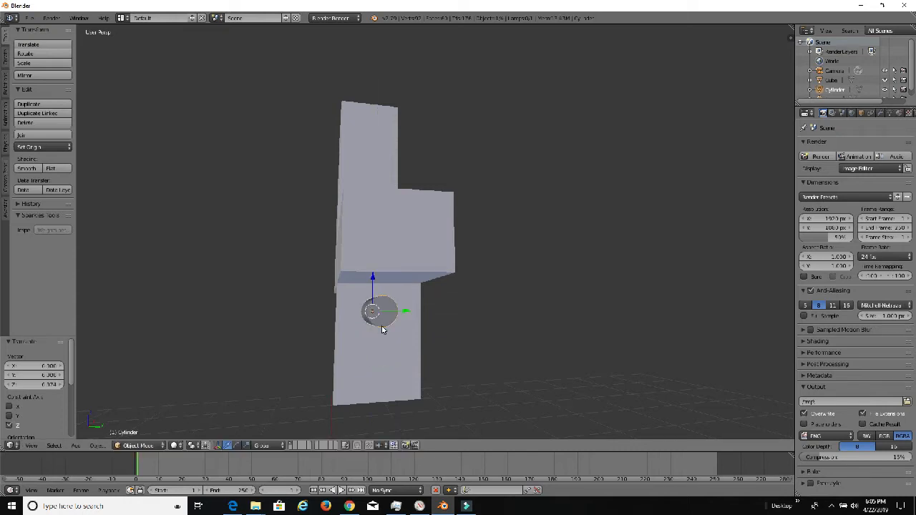
pyautogui.moveTo(382, 326); pyautogui.dragTo(463, 334, button='middle')
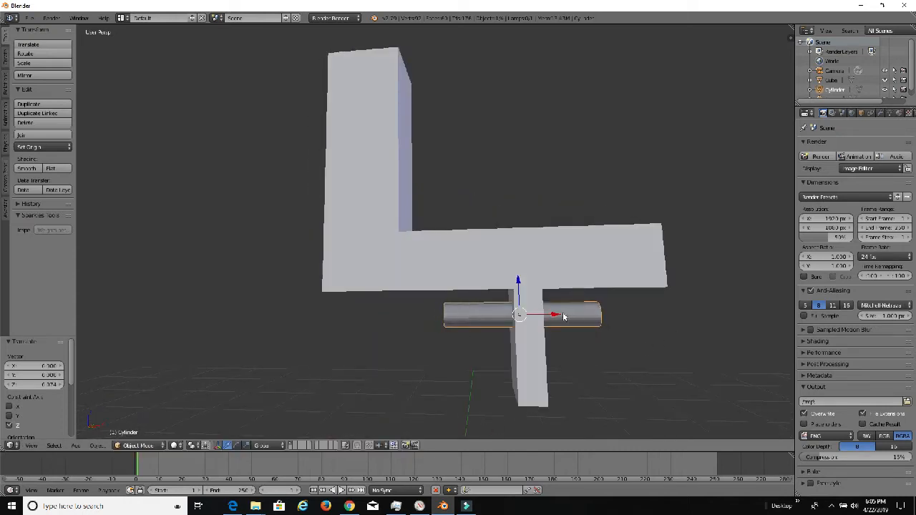
pyautogui.moveTo(553, 315); pyautogui.dragTo(559, 317)
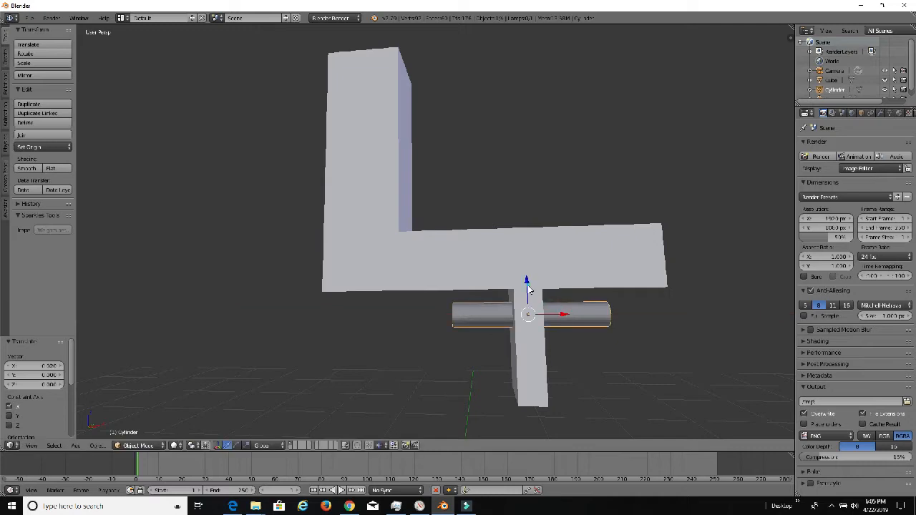
pyautogui.moveTo(528, 285); pyautogui.dragTo(529, 286)
pyautogui.moveTo(528, 286); pyautogui.dragTo(403, 297, button='middle')
pyautogui.moveTo(401, 300); pyautogui.dragTo(391, 309)
pyautogui.moveTo(391, 310); pyautogui.dragTo(302, 313, button='middle')
# Enter edit mode on the L-shaped object and add one loop cut across the stem just below the cylinder.
pyautogui.scroll(3, 519, 399)
pyautogui.rightClick(479, 305)
pyautogui.press('Tab')
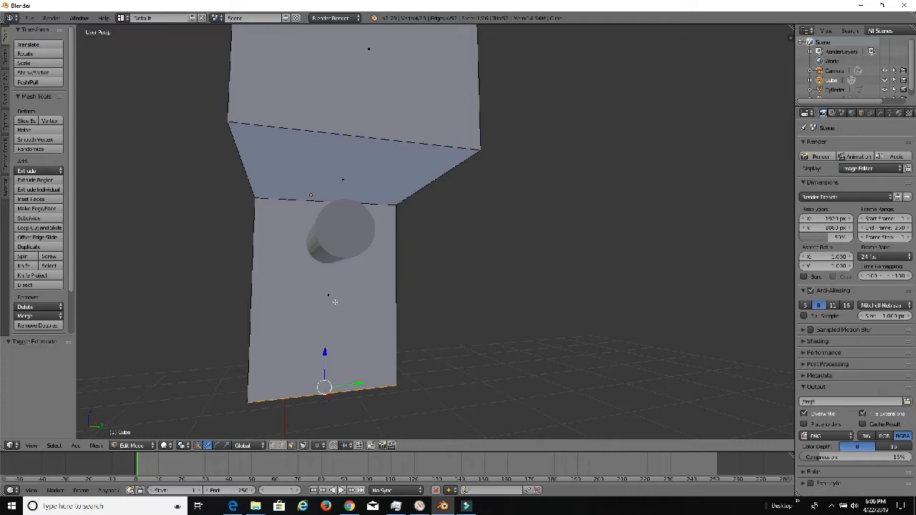
pyautogui.moveTo(375, 377); pyautogui.dragTo(482, 285, button='middle')
pyautogui.moveTo(515, 337); pyautogui.dragTo(452, 335, button='middle')
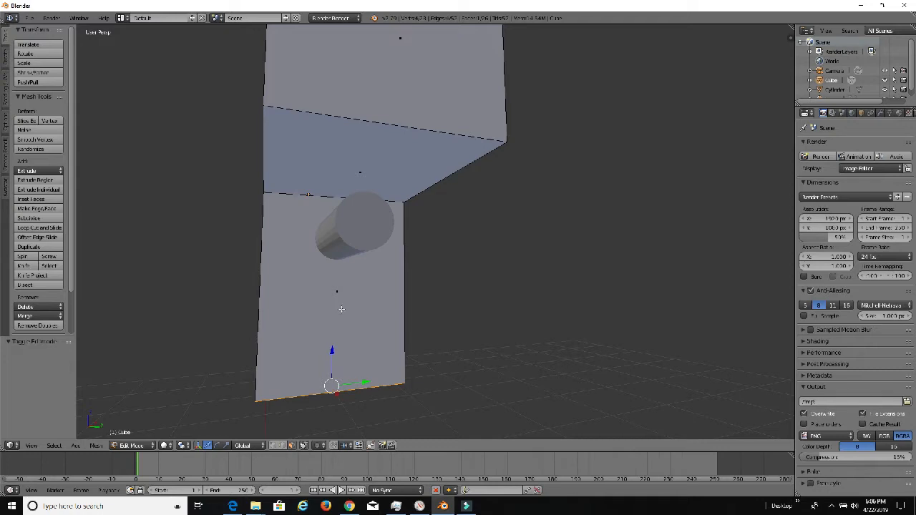
pyautogui.hotkey('ctrl', 'r')
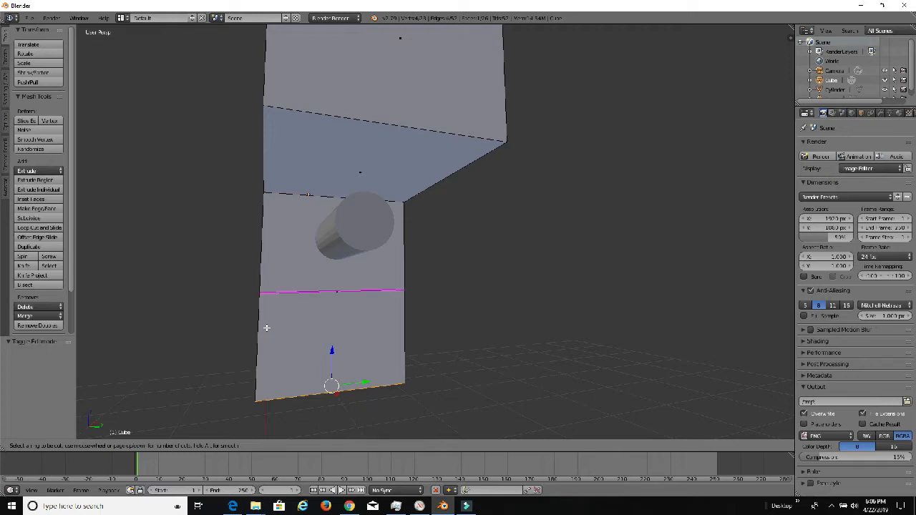
pyautogui.scroll(1, 267, 328)
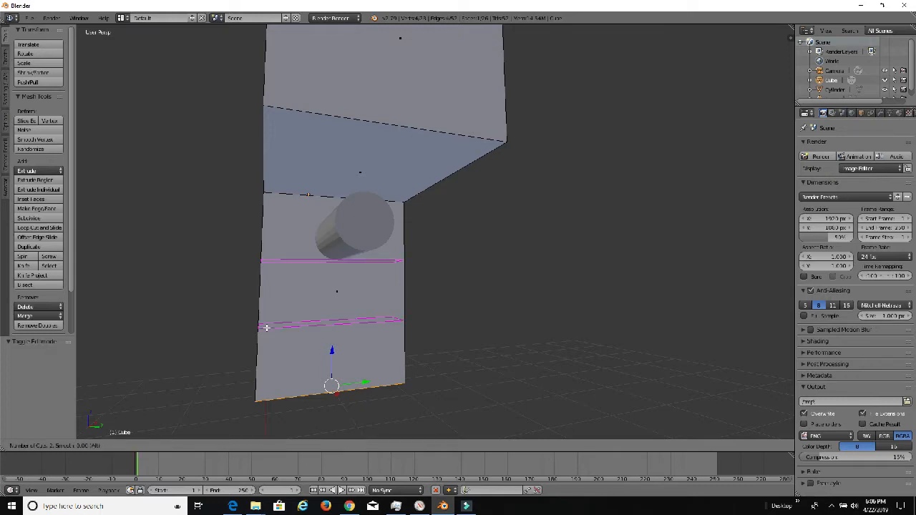
pyautogui.scroll(-1, 267, 328)
pyautogui.click(266, 290)
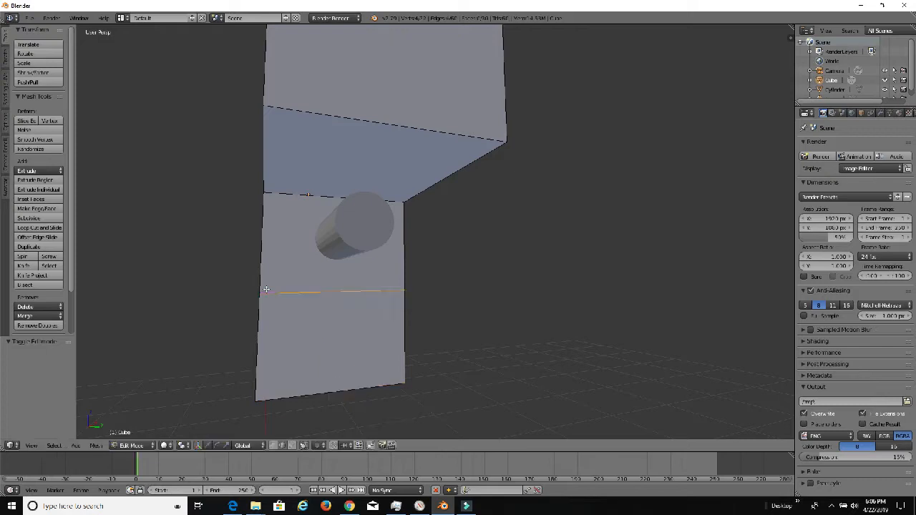
pyautogui.click(272, 262)
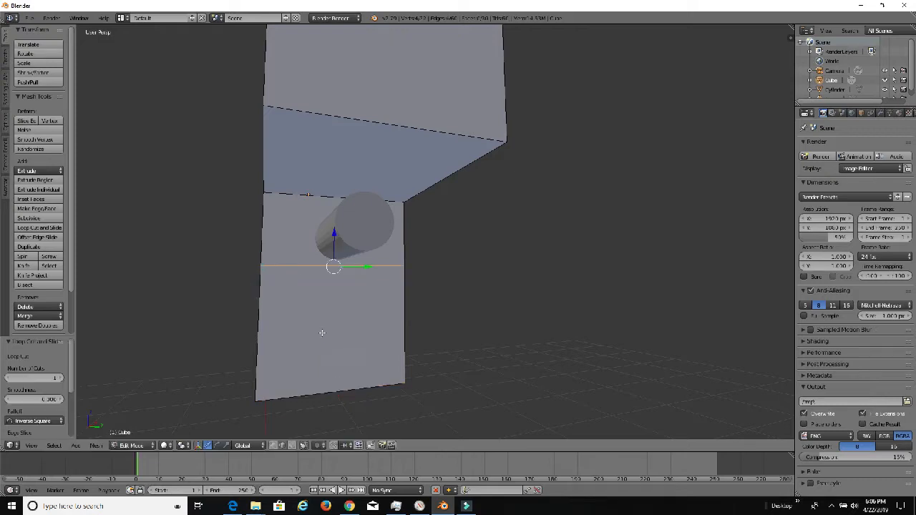
# Add a loop cut across the lower part of the stem and slide it close to the stem's bottom end.
pyautogui.hotkey('ctrl', 'r')
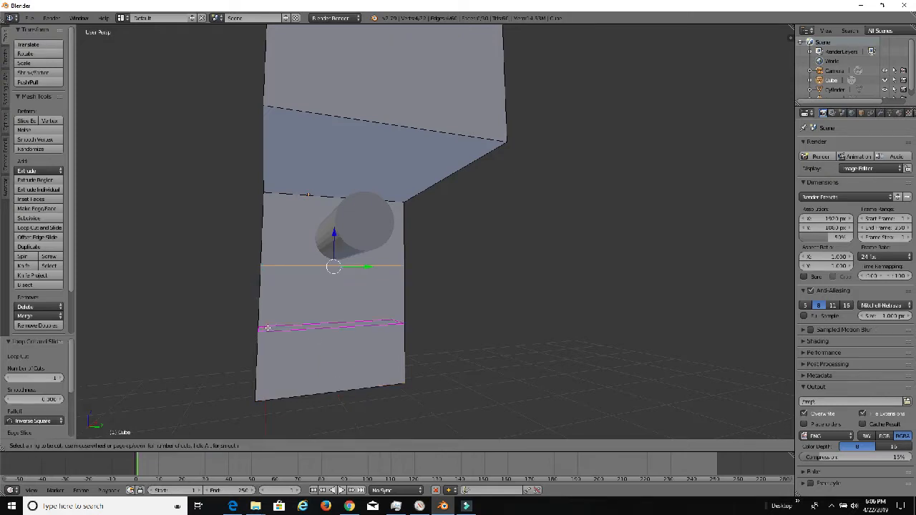
pyautogui.click(267, 328)
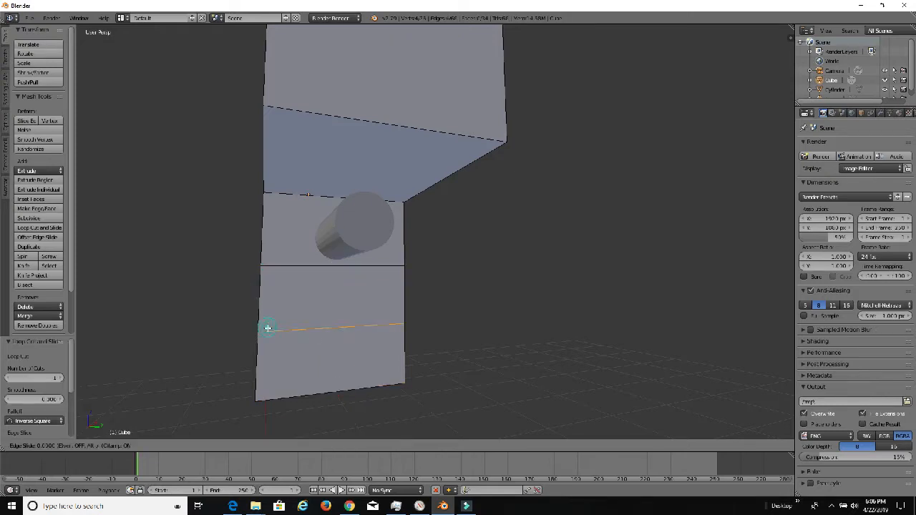
pyautogui.click(266, 380)
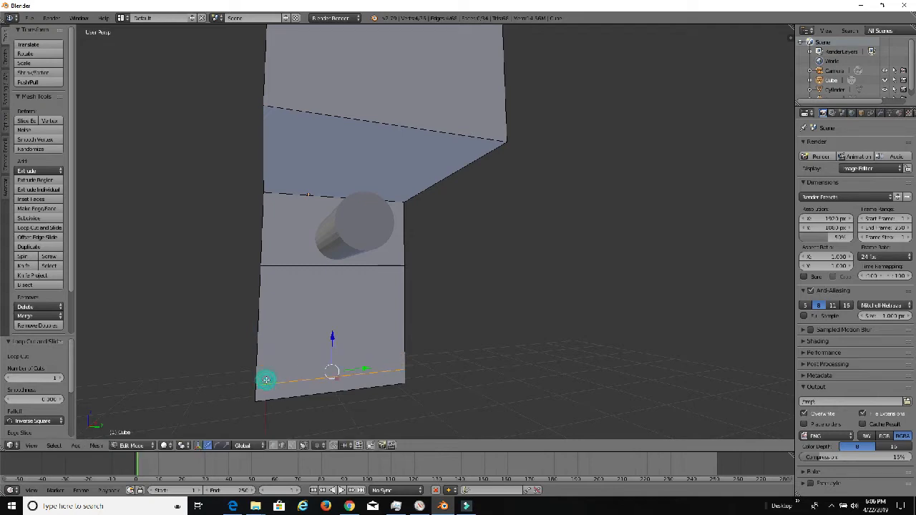
# Add two loop cuts between the existing stem cuts and spread them apart by about 2.43 along Z.
pyautogui.hotkey('ctrl', 'r')
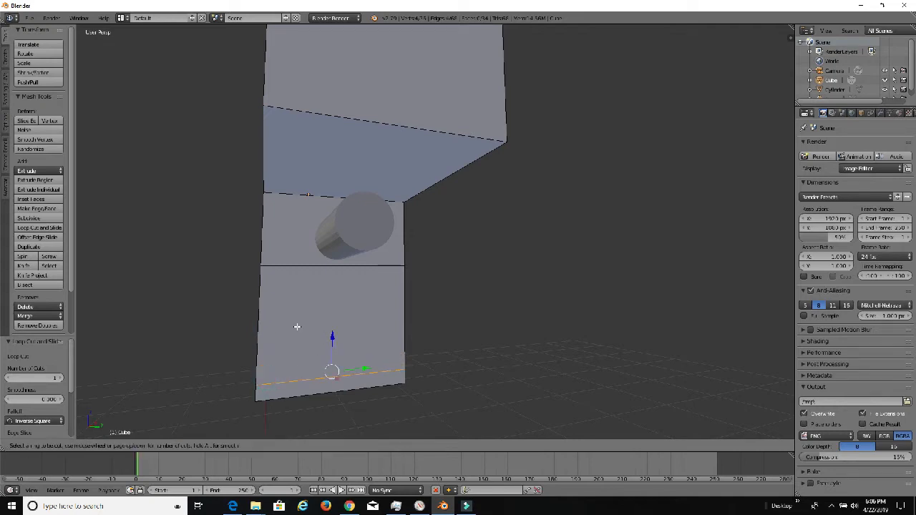
pyautogui.scroll(1, 253, 315)
pyautogui.click(254, 311)
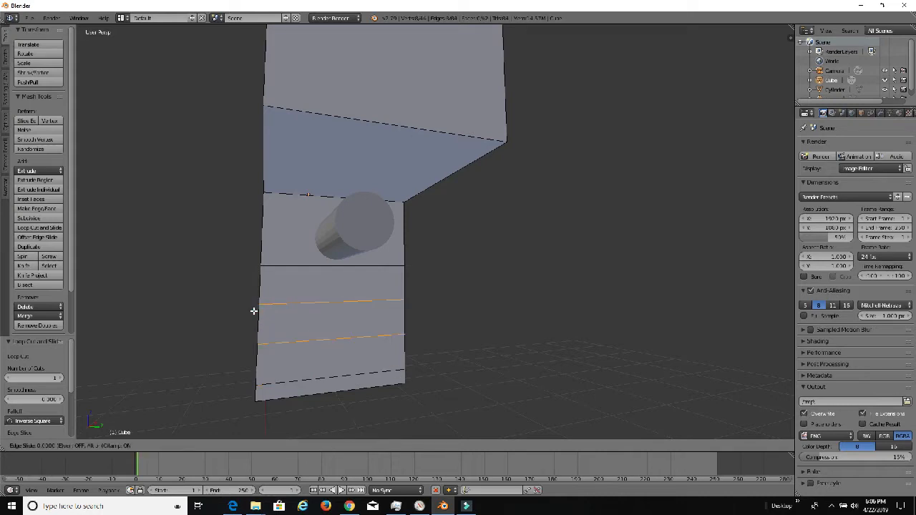
pyautogui.click(254, 310)
pyautogui.press('s')
pyautogui.press('z')
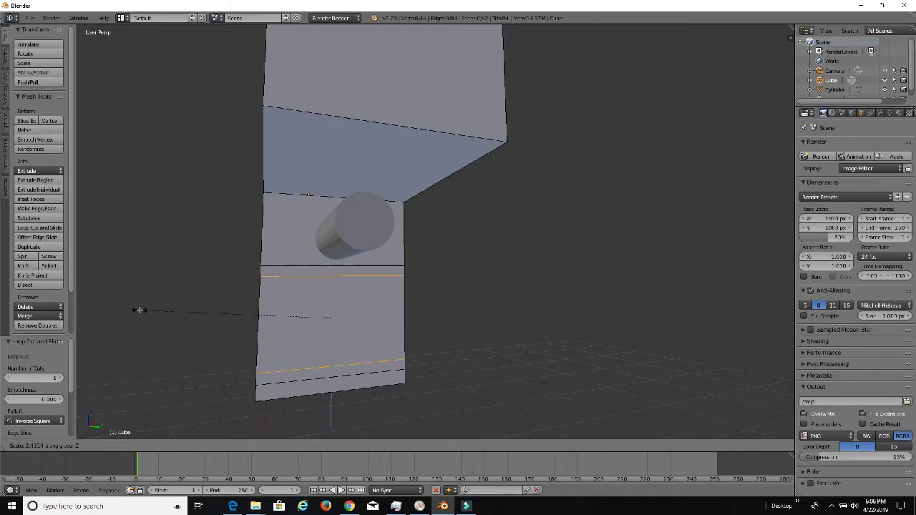
pyautogui.click(139, 310)
# Select the ring of faces around the stem's middle section and scale it down to about 0.965.
pyautogui.click(291, 445)
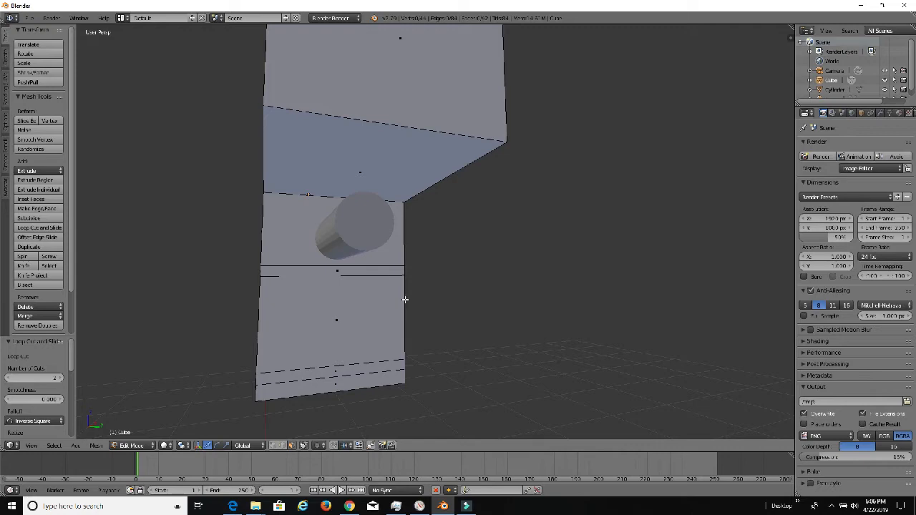
pyautogui.rightClick(405, 310)
pyautogui.moveTo(265, 309); pyautogui.dragTo(500, 355, button='middle')
pyautogui.press('s')
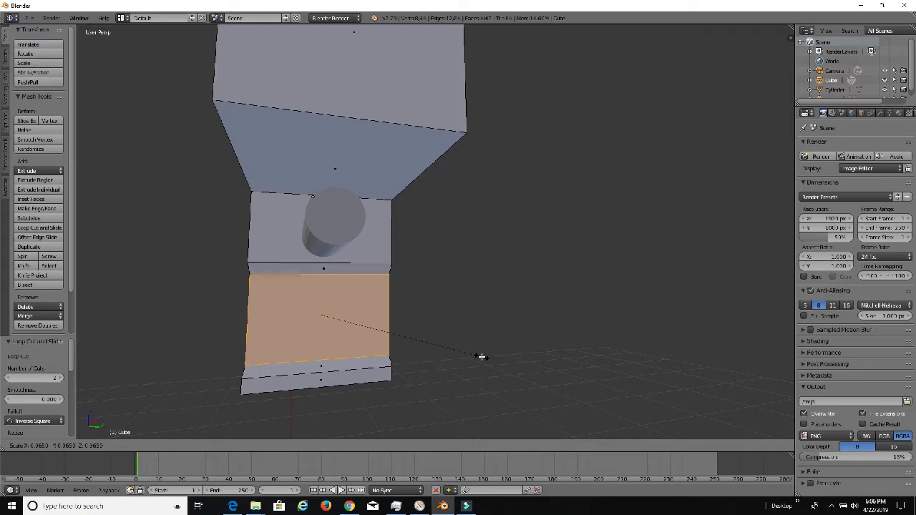
pyautogui.click(481, 356)
# Nudge the stem's inset middle section about 0.00056 units along X to even out its sides.
pyautogui.moveTo(458, 341); pyautogui.dragTo(536, 334, button='middle')
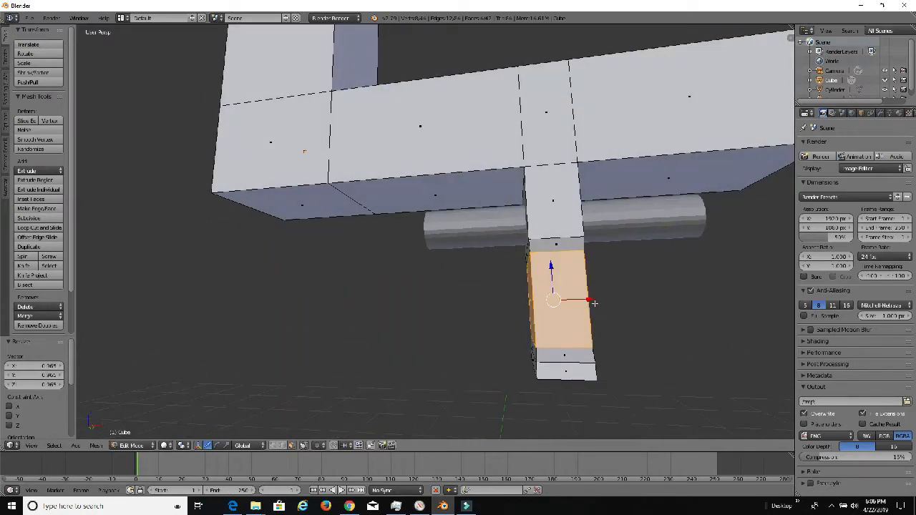
pyautogui.moveTo(588, 299); pyautogui.dragTo(590, 301)
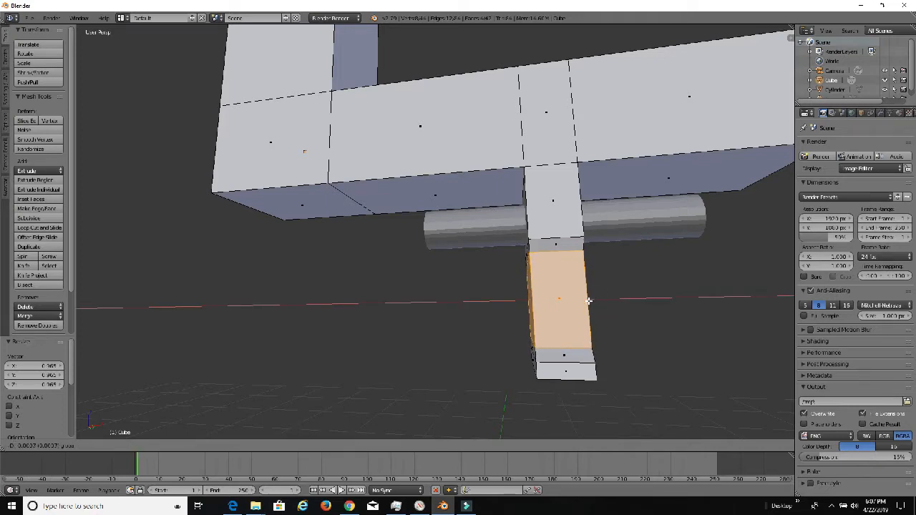
pyautogui.click(588, 300)
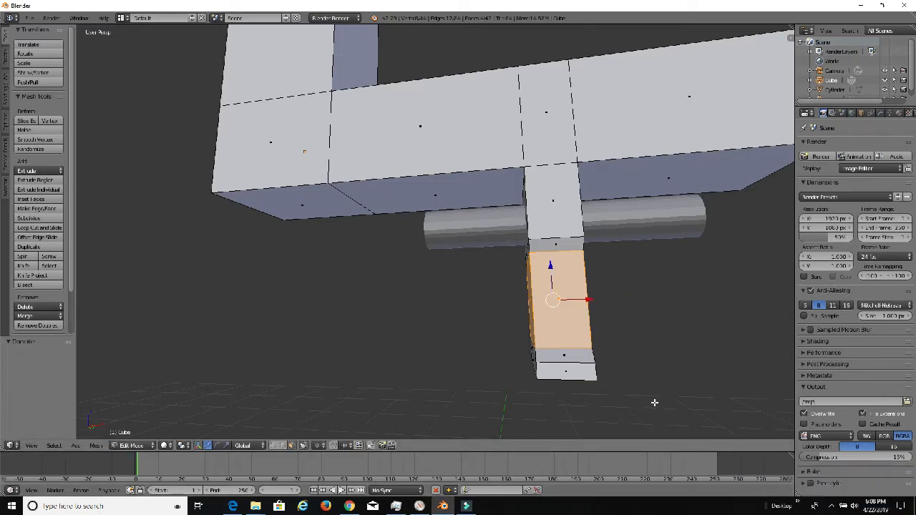
pyautogui.scroll(2, 594, 342)
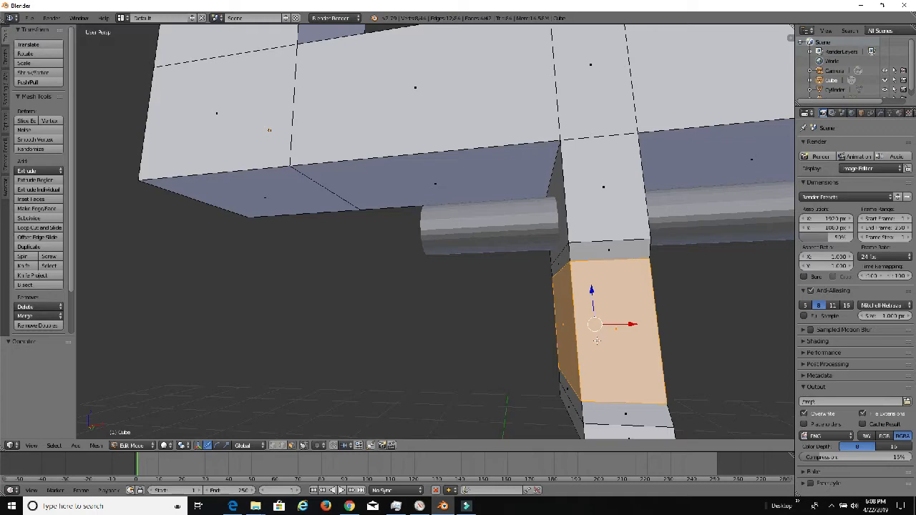
pyautogui.moveTo(596, 340); pyautogui.dragTo(616, 320, button='middle')
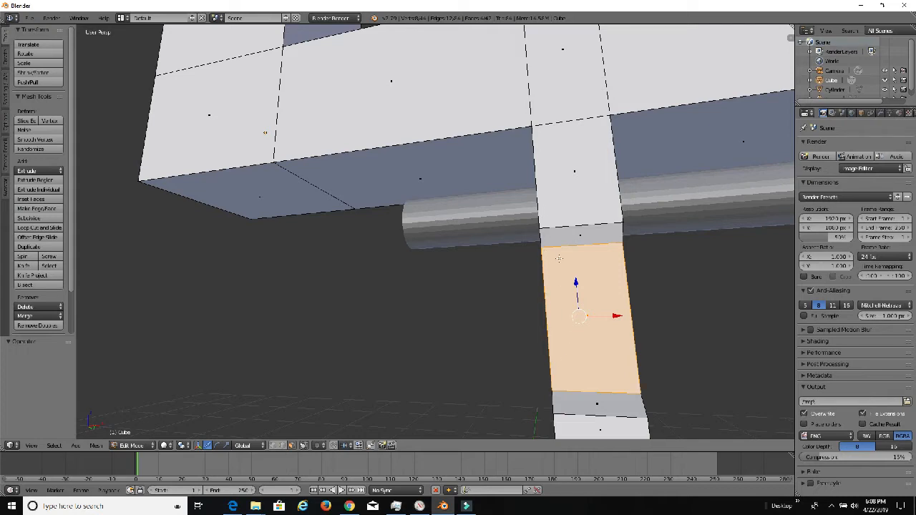
pyautogui.press('g')
pyautogui.press('x')
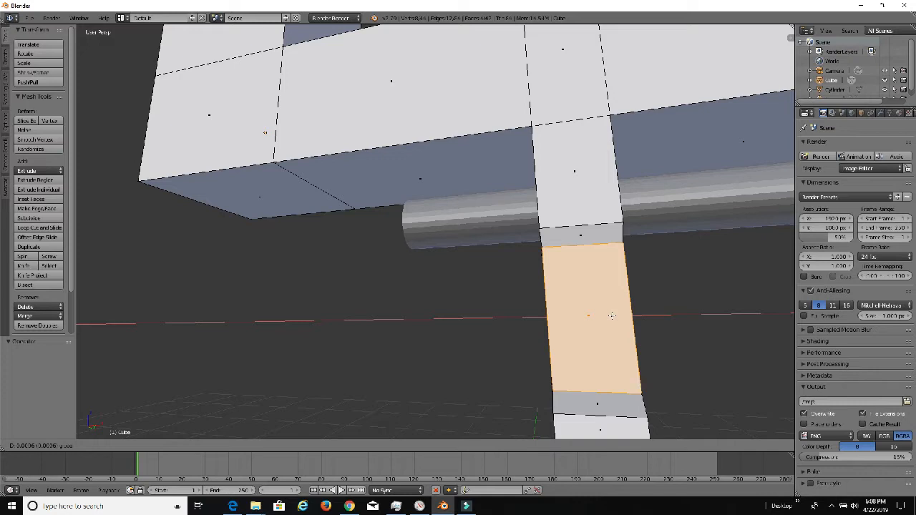
pyautogui.click(612, 315)
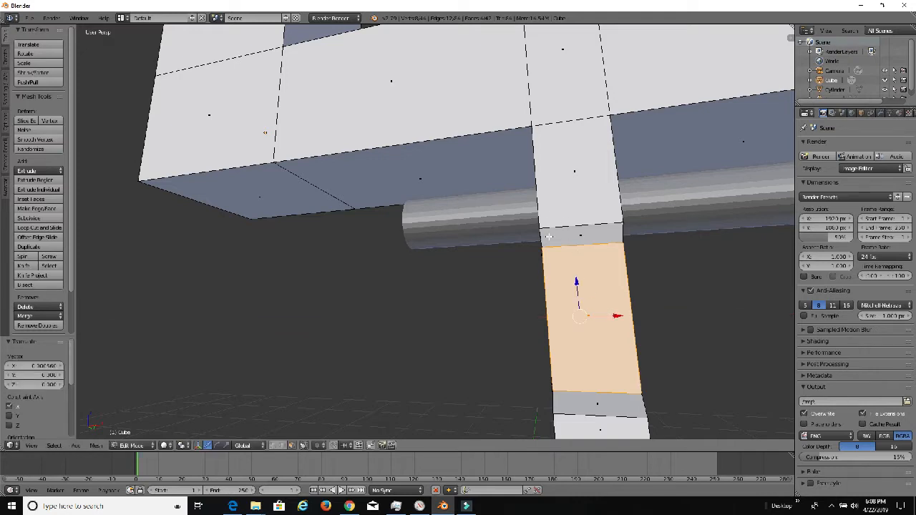
# Leave edit mode and add a Boolean modifier with the Difference operation to the L-shaped object.
pyautogui.moveTo(549, 236); pyautogui.dragTo(527, 285, button='middle')
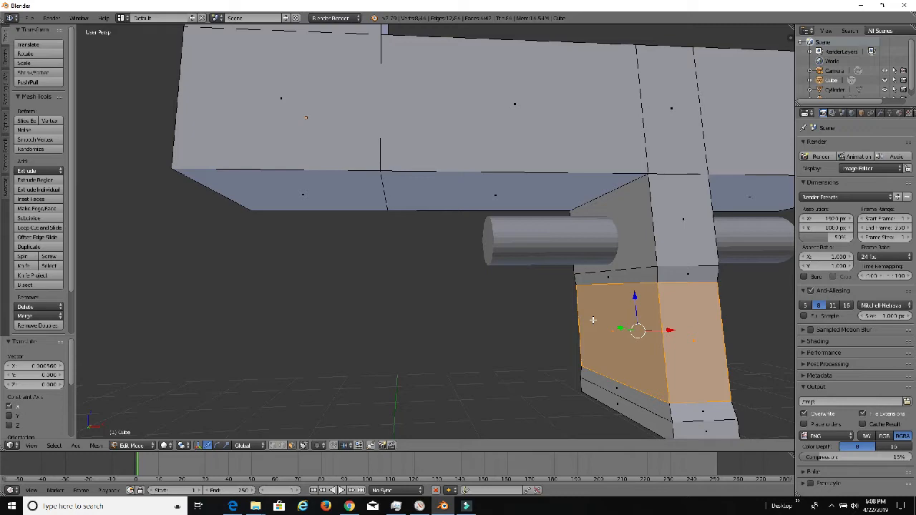
pyautogui.scroll(-3, 593, 320)
pyautogui.moveTo(593, 312); pyautogui.dragTo(544, 300, button='middle')
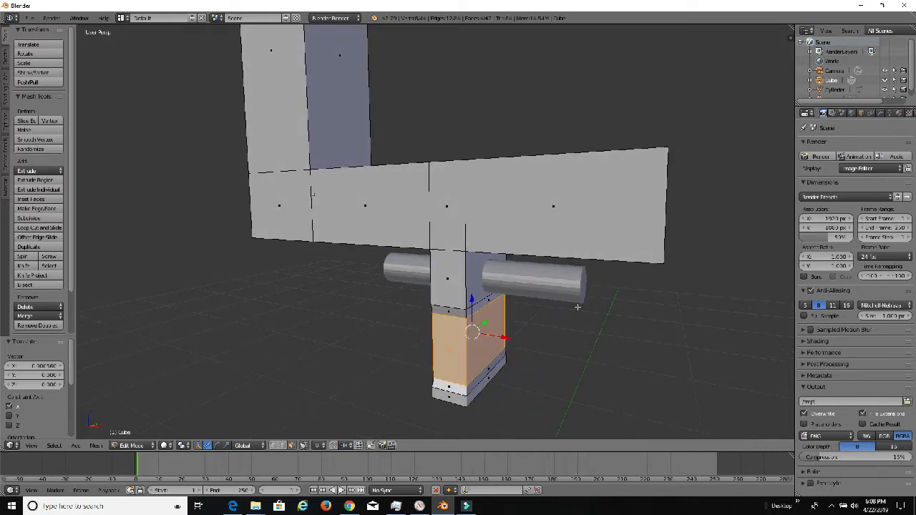
pyautogui.moveTo(487, 323); pyautogui.dragTo(510, 325, button='middle')
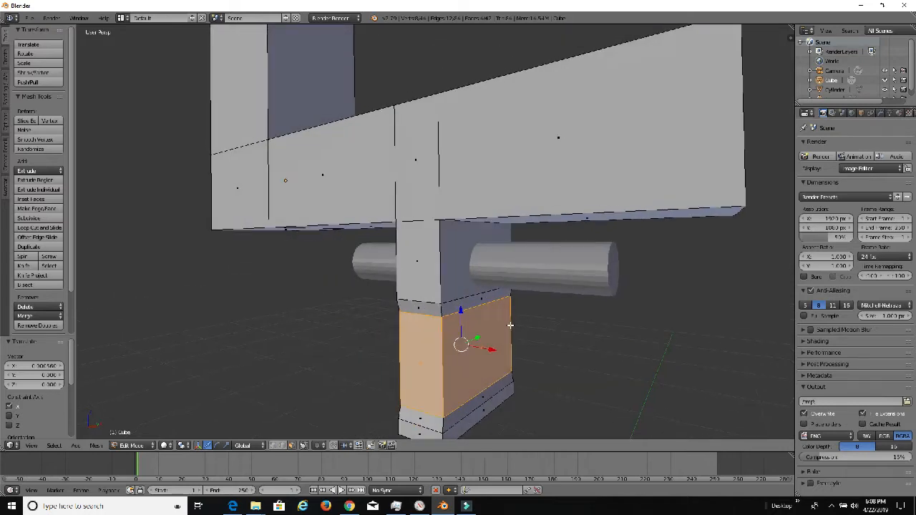
pyautogui.press('Tab')
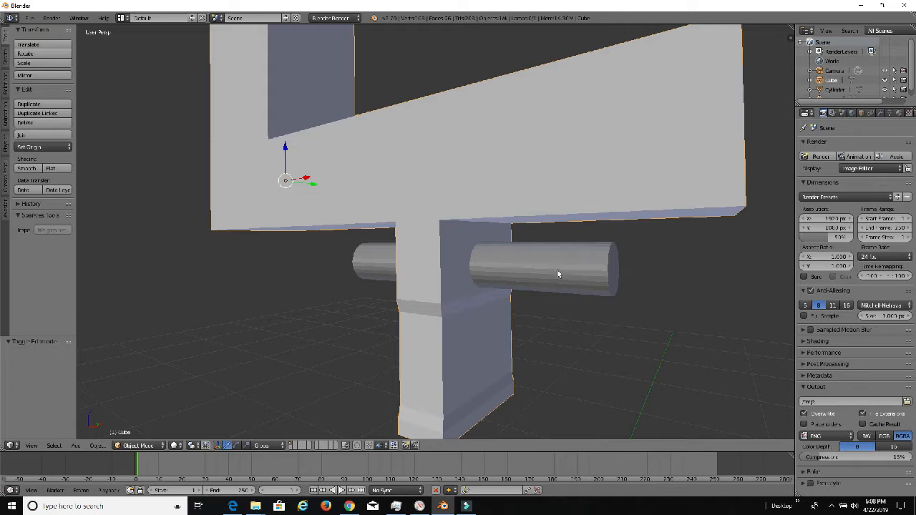
pyautogui.click(883, 114)
pyautogui.click(851, 147)
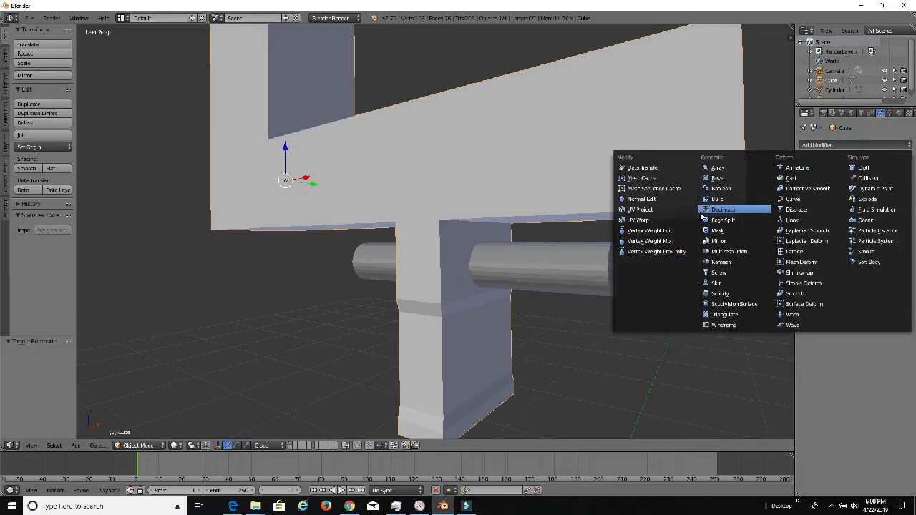
pyautogui.click(727, 190)
pyautogui.click(829, 197)
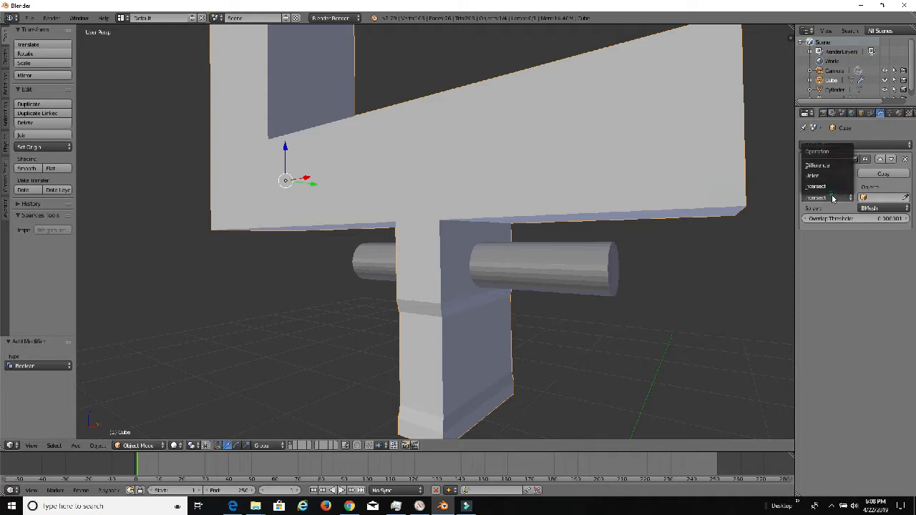
pyautogui.click(817, 165)
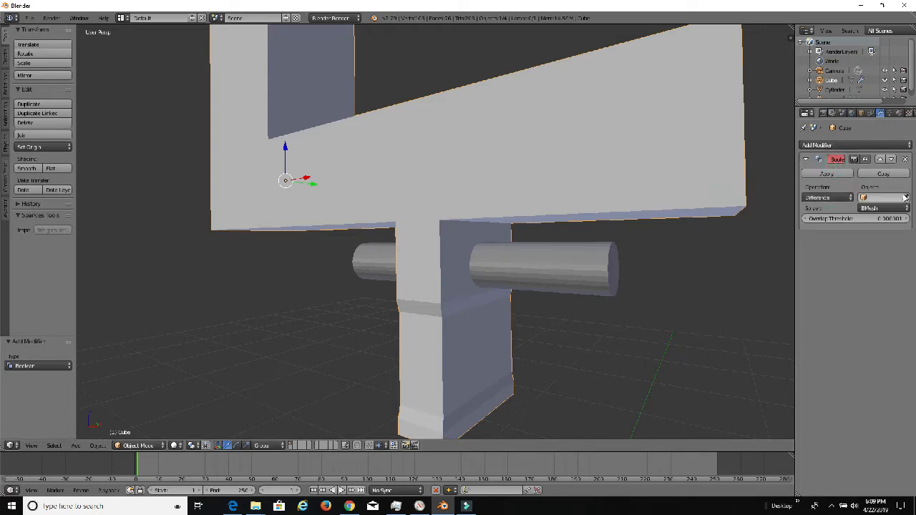
# Set the horizontal cylinder as the Boolean modifier's cutting object and apply the modifier to the L-shaped object.
pyautogui.click(587, 260)
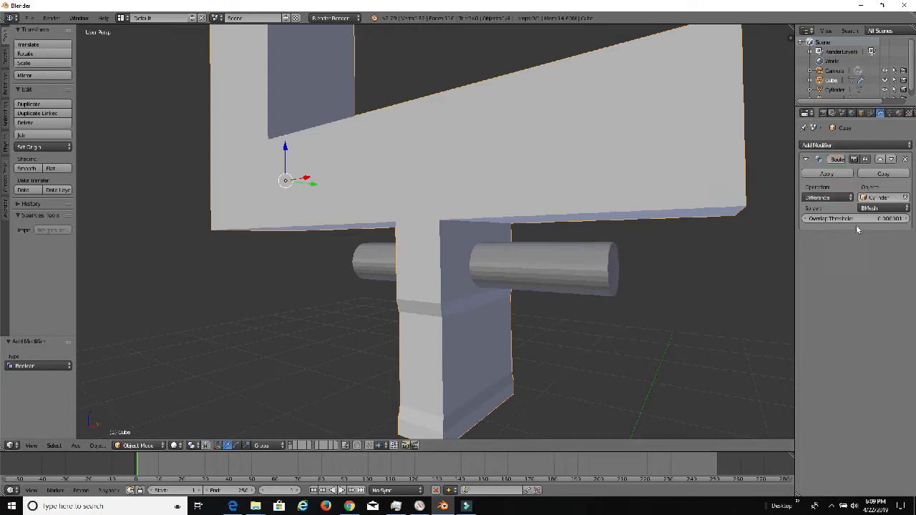
pyautogui.click(840, 174)
# Move the cylinder out of the stem along Y by about 0.40, and further away by about 0.57.
pyautogui.rightClick(583, 268)
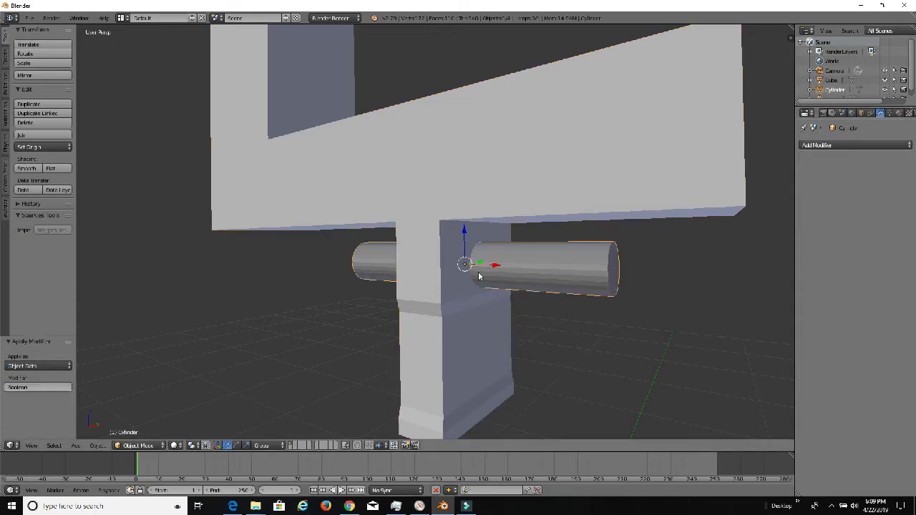
pyautogui.press('KP_3')
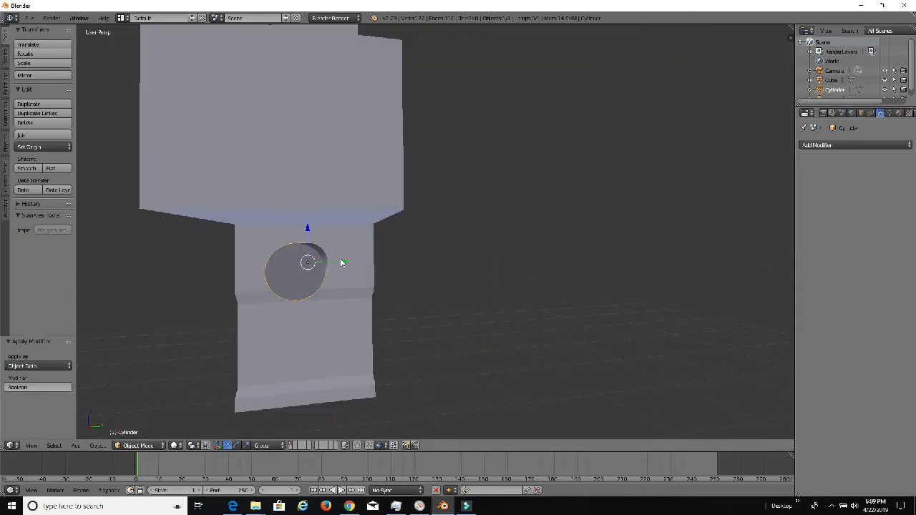
pyautogui.moveTo(340, 265); pyautogui.dragTo(598, 267)
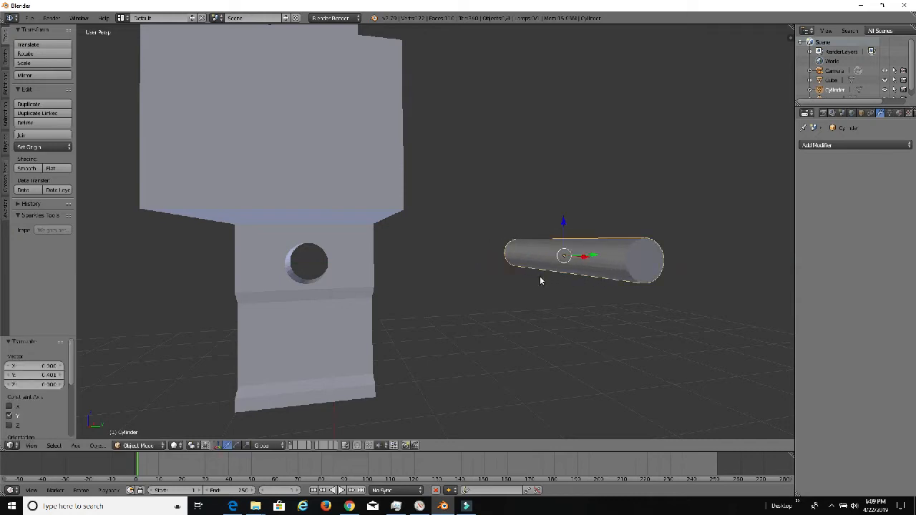
pyautogui.moveTo(322, 326); pyautogui.dragTo(373, 300, button='middle')
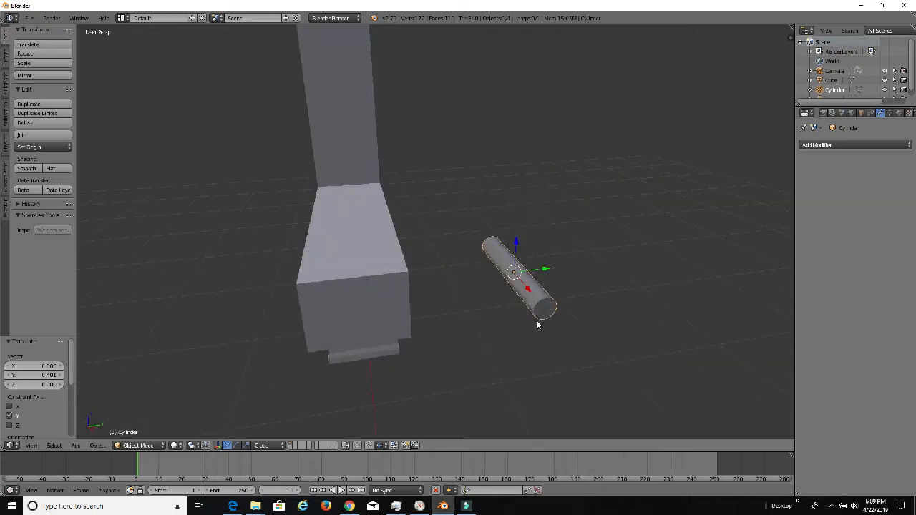
pyautogui.moveTo(546, 269); pyautogui.dragTo(726, 245)
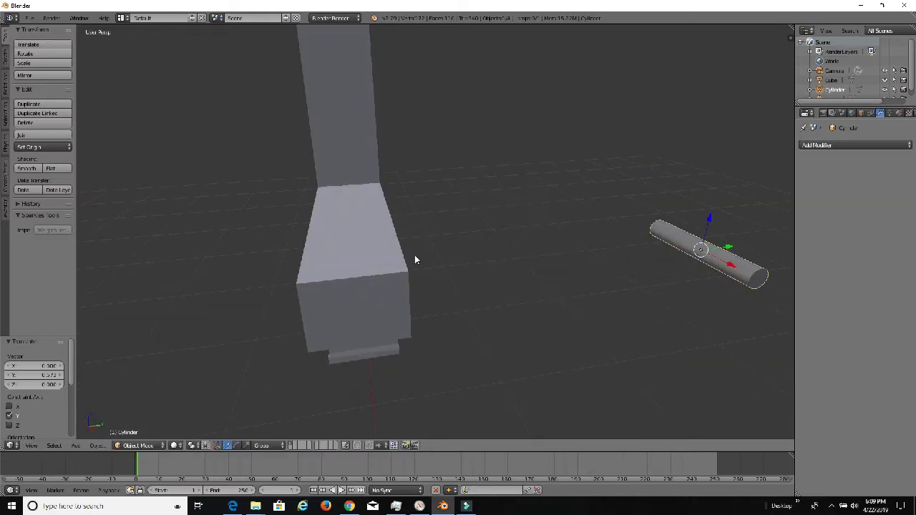
# Examine the hole cut through the stem and the overall L shape from several sides.
pyautogui.scroll(3, 407, 261)
pyautogui.moveTo(400, 256); pyautogui.dragTo(452, 223, button='middle')
pyautogui.scroll(-3, 484, 242)
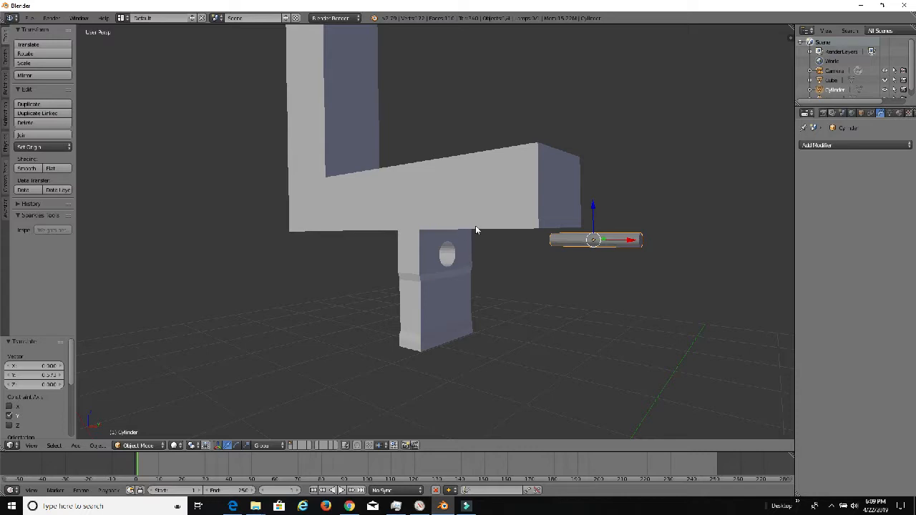
pyautogui.scroll(-3, 475, 225)
pyautogui.moveTo(450, 228); pyautogui.dragTo(479, 260, button='middle')
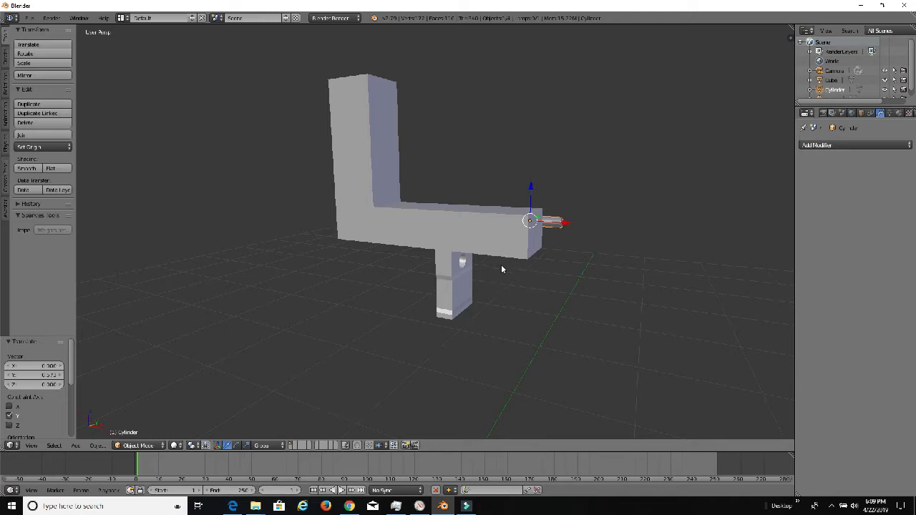
pyautogui.moveTo(501, 269)
pyautogui.mouseDown(button='middle')
pyautogui.moveTo(411, 247)
pyautogui.moveTo(519, 258)
pyautogui.moveTo(499, 264)
pyautogui.mouseUp(button='middle')
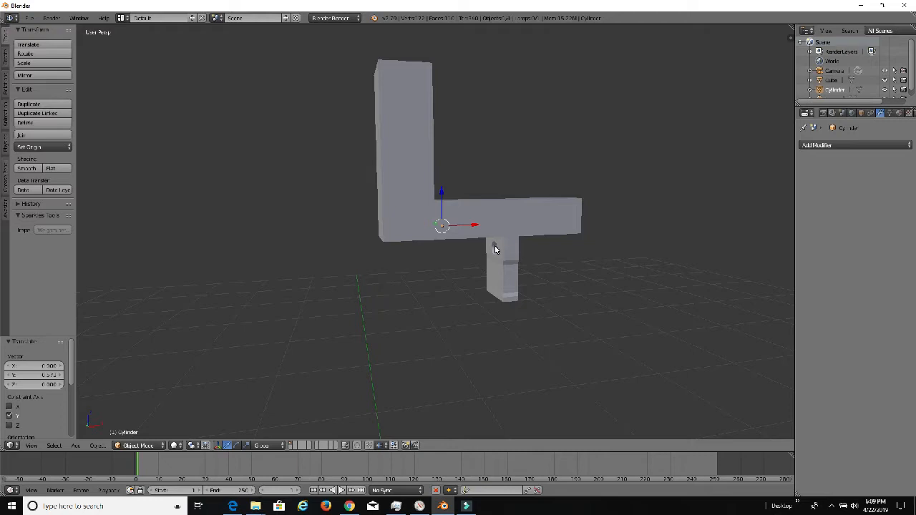
pyautogui.scroll(3, 495, 245)
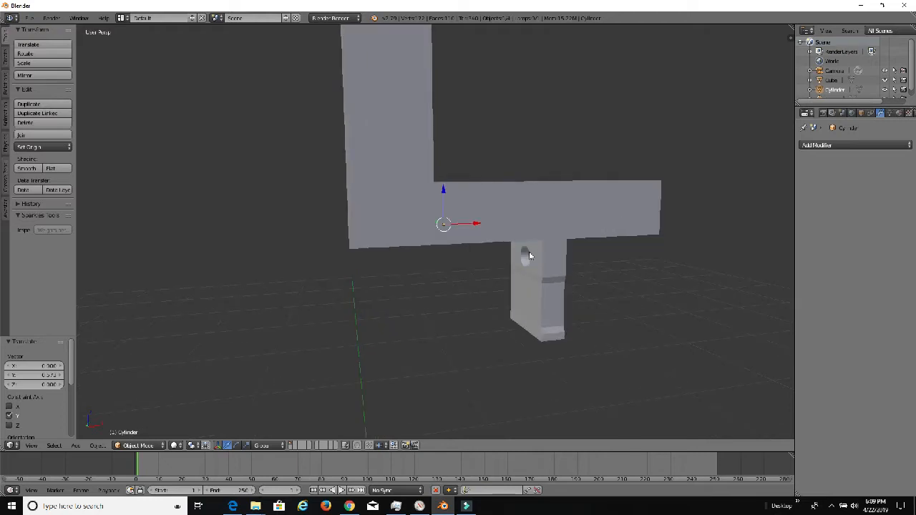
pyautogui.scroll(1, 531, 257)
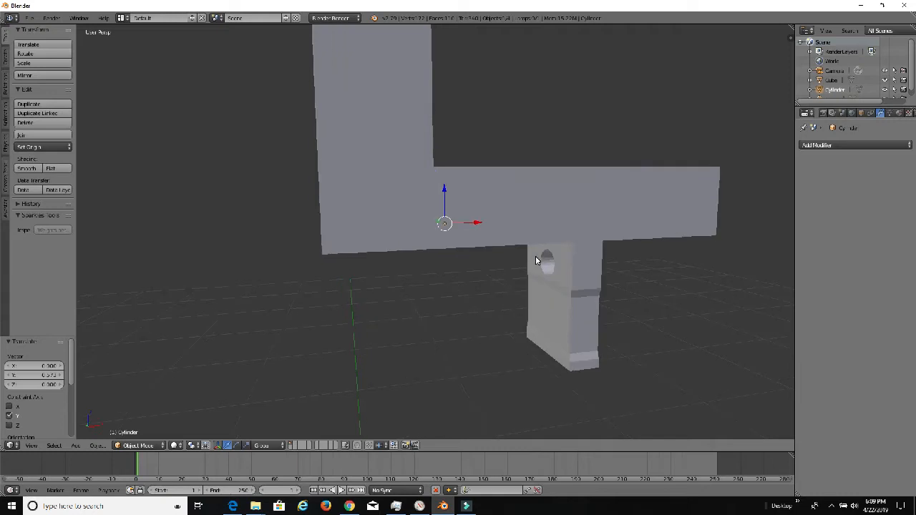
pyautogui.scroll(1, 578, 280)
pyautogui.scroll(-1, 587, 281)
pyautogui.moveTo(589, 279); pyautogui.dragTo(383, 175, button='middle')
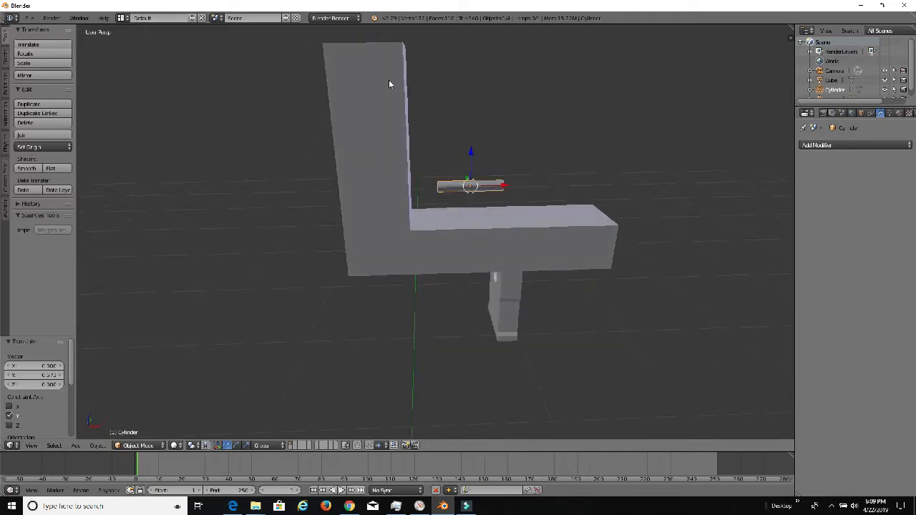
pyautogui.moveTo(525, 209); pyautogui.dragTo(455, 226, button='middle')
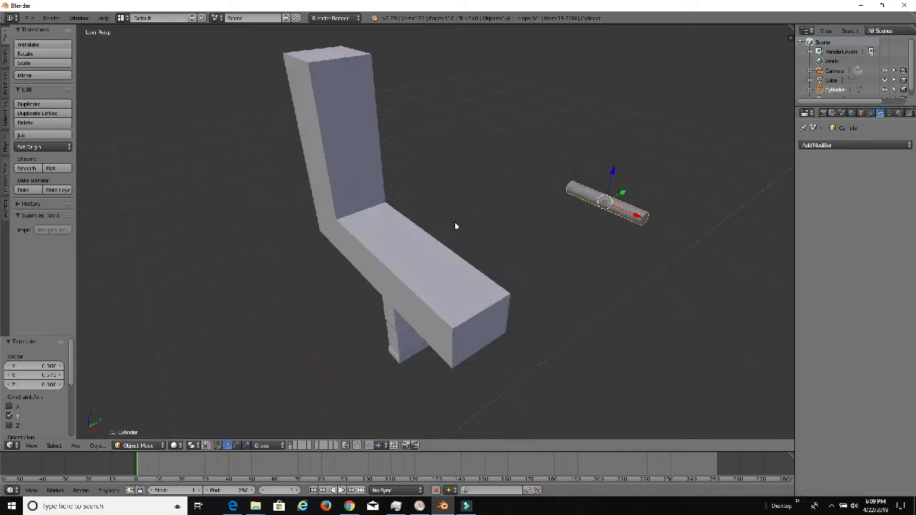
pyautogui.moveTo(384, 253); pyautogui.dragTo(418, 250, button='middle')
pyautogui.scroll(3, 414, 250)
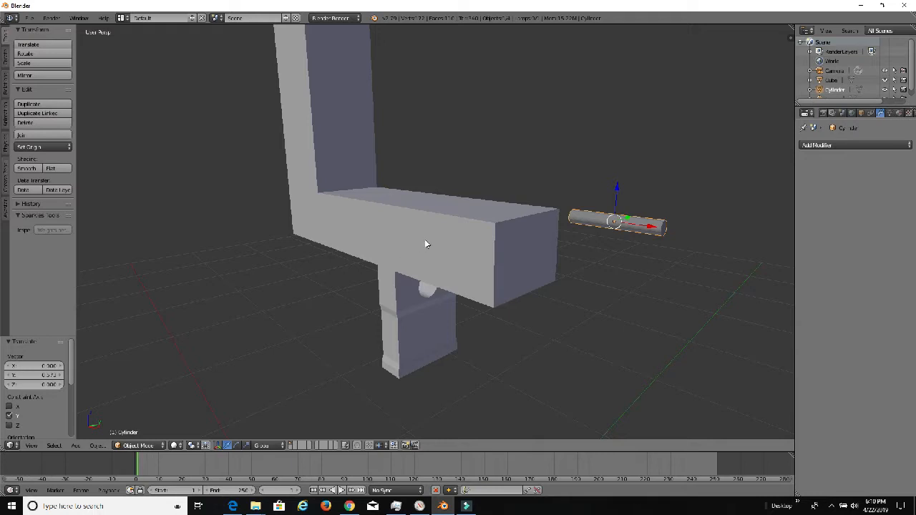
# In edit mode on the L-shaped object, add two lengthwise loop cuts around the horizontal arm and spread them apart by about 1.78 along Z.
pyautogui.rightClick(422, 236)
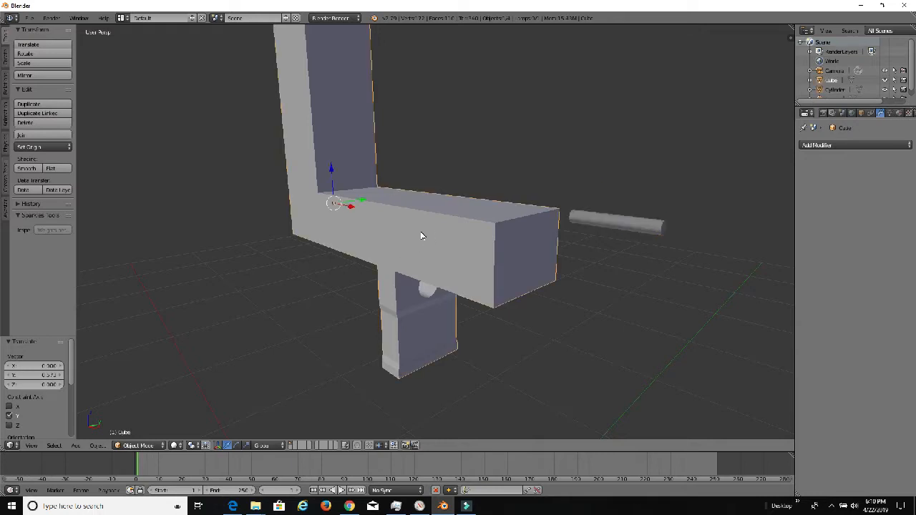
pyautogui.press('Tab')
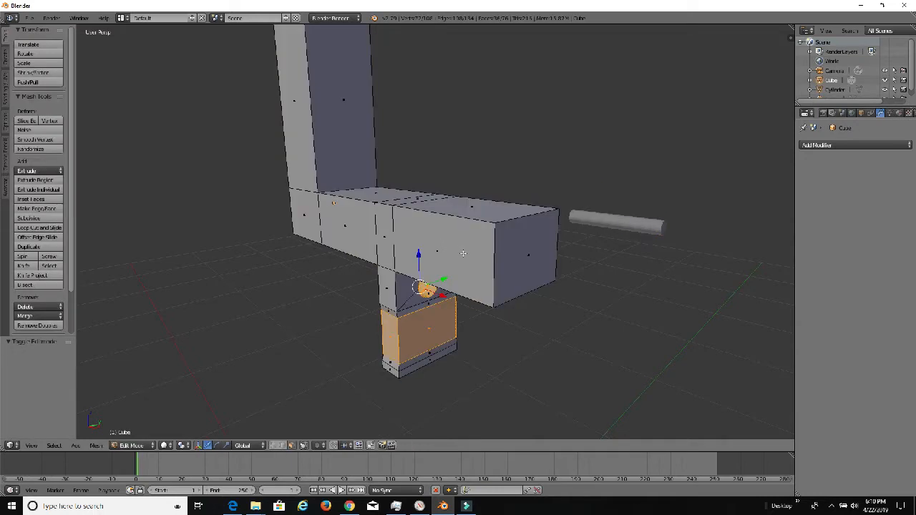
pyautogui.hotkey('ctrl', 'r')
pyautogui.scroll(1, 490, 265)
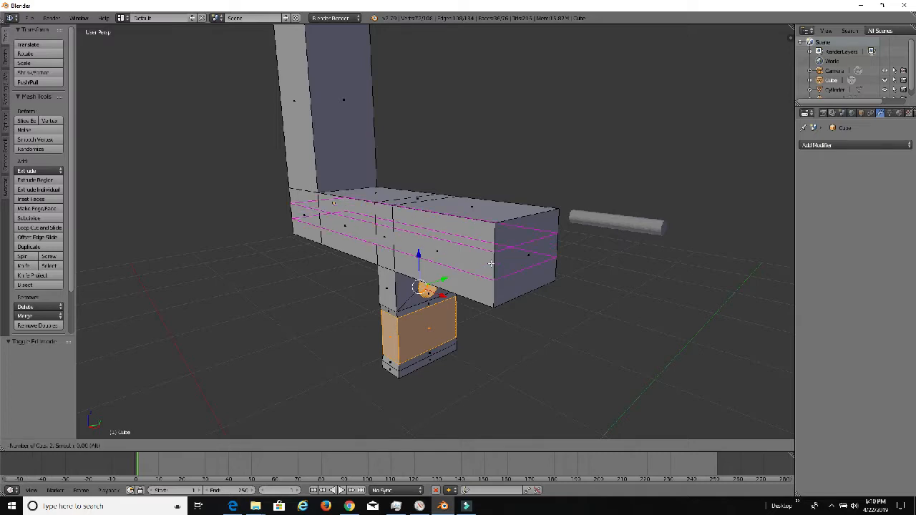
pyautogui.click(490, 265)
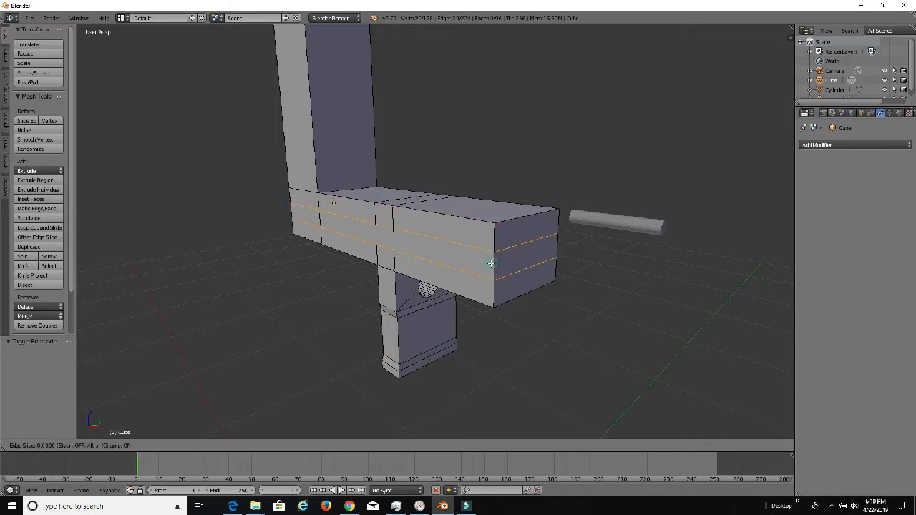
pyautogui.press('s')
pyautogui.press('z')
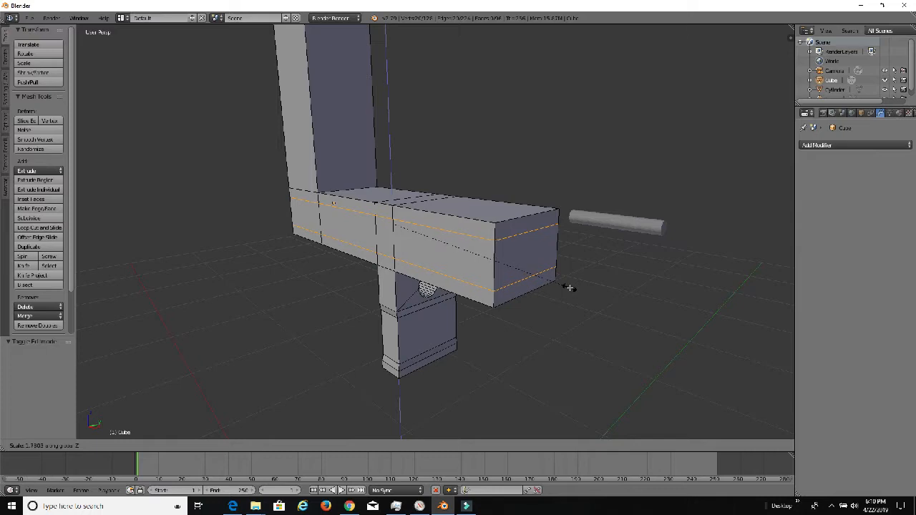
pyautogui.click(570, 287)
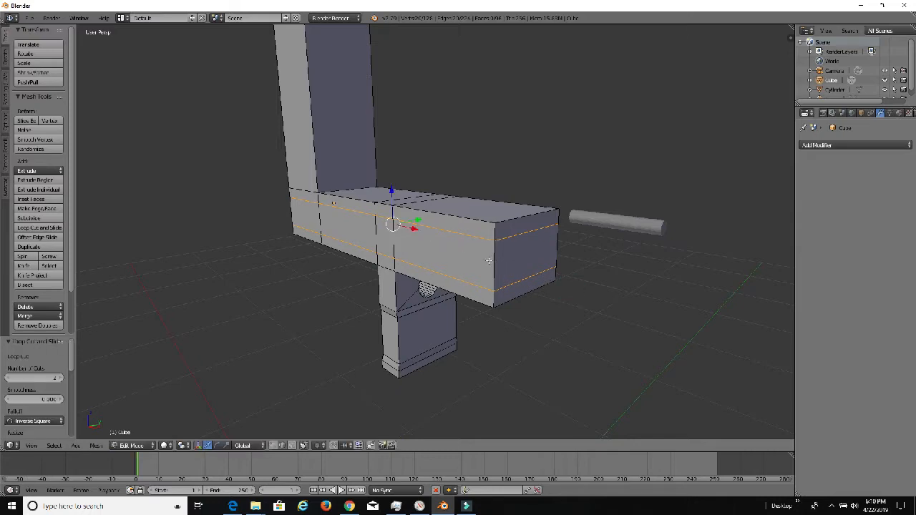
# Add two more loop cuts between the arm's lengthwise cuts and spread them along Z until they sit close to the outer pair.
pyautogui.hotkey('ctrl', 'r')
pyautogui.scroll(1, 491, 262)
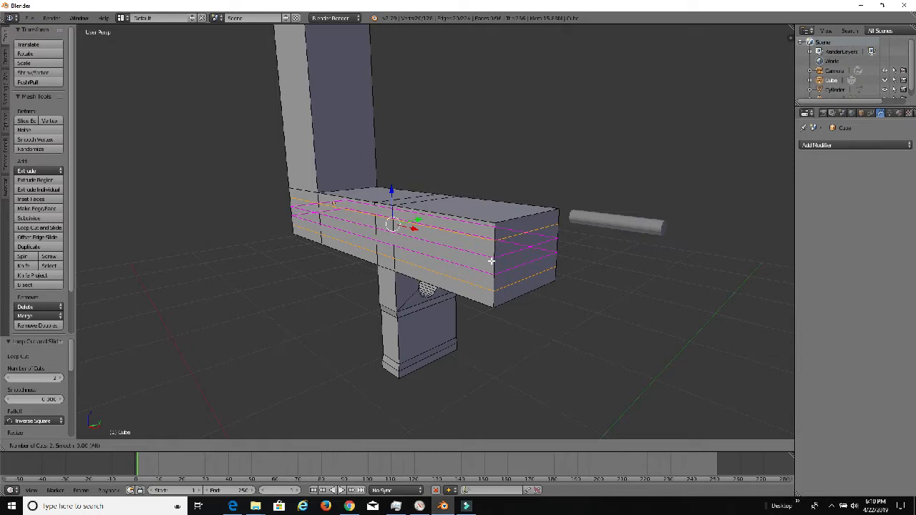
pyautogui.click(491, 262)
pyautogui.rightClick(491, 262)
pyautogui.press('s')
pyautogui.press('z')
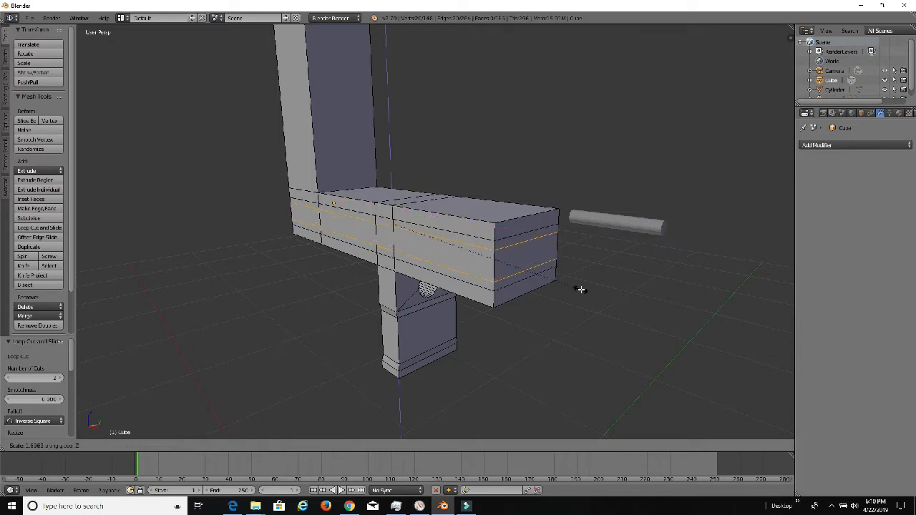
pyautogui.click(617, 305)
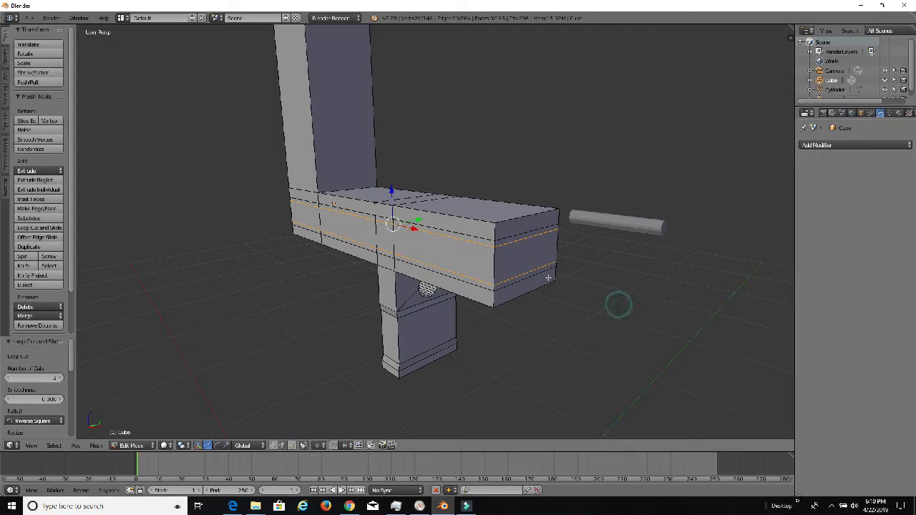
# Select the wide ring of faces around the middle of the horizontal arm and scale it to about 0.595 along Y.
pyautogui.click(291, 445)
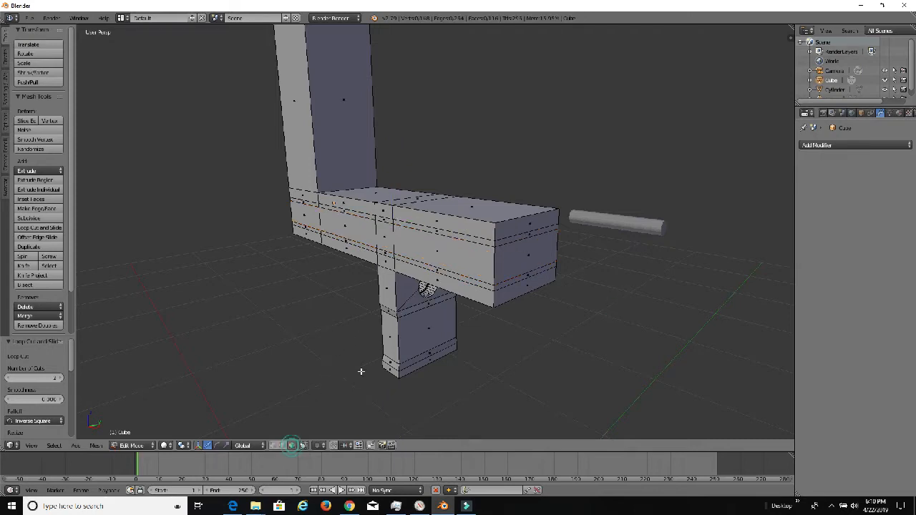
pyautogui.keyDown('alt'); pyautogui.rightClick(497, 262); pyautogui.keyUp('alt')
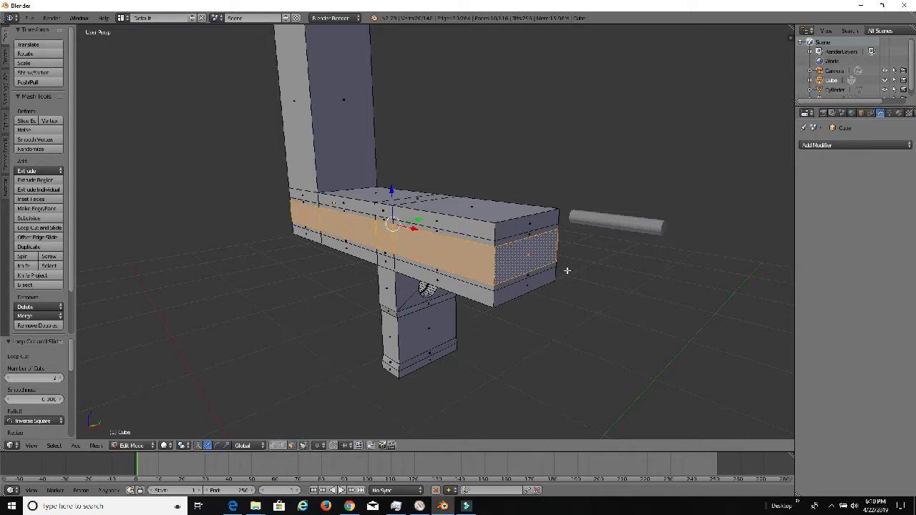
pyautogui.press('s')
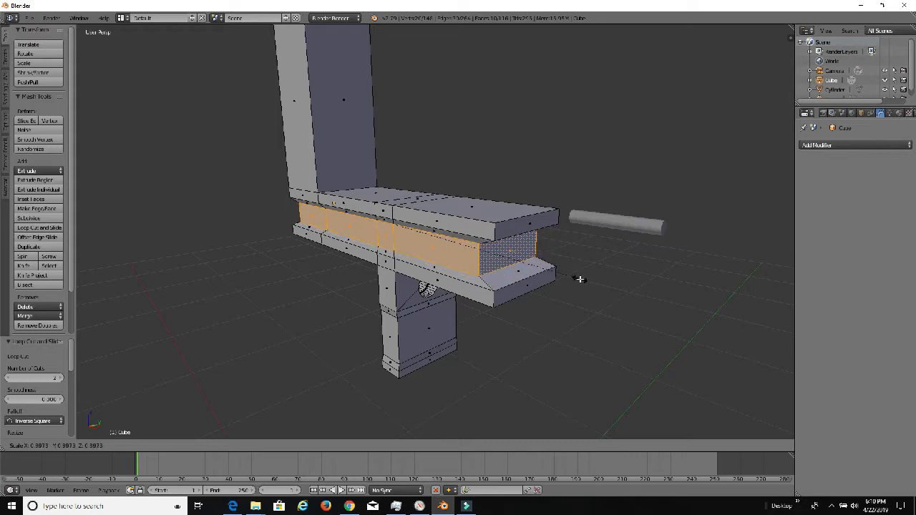
pyautogui.rightClick(580, 280)
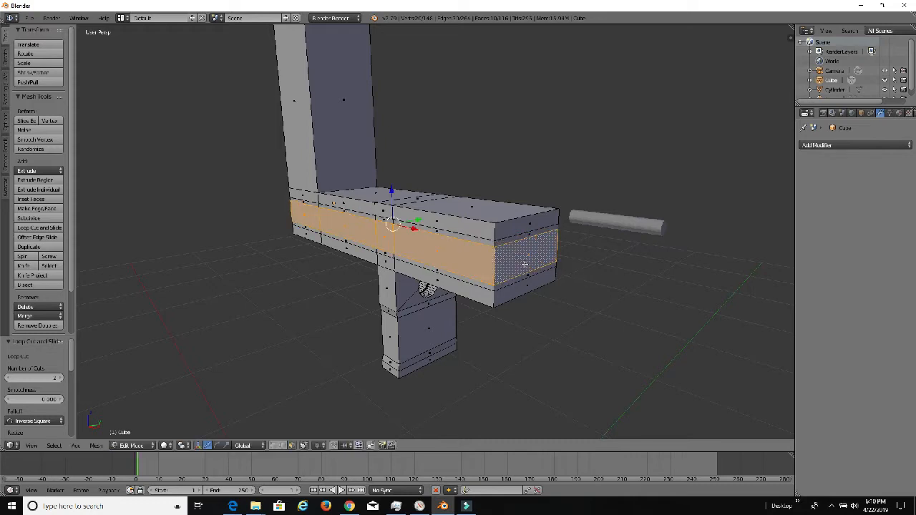
pyautogui.press('s')
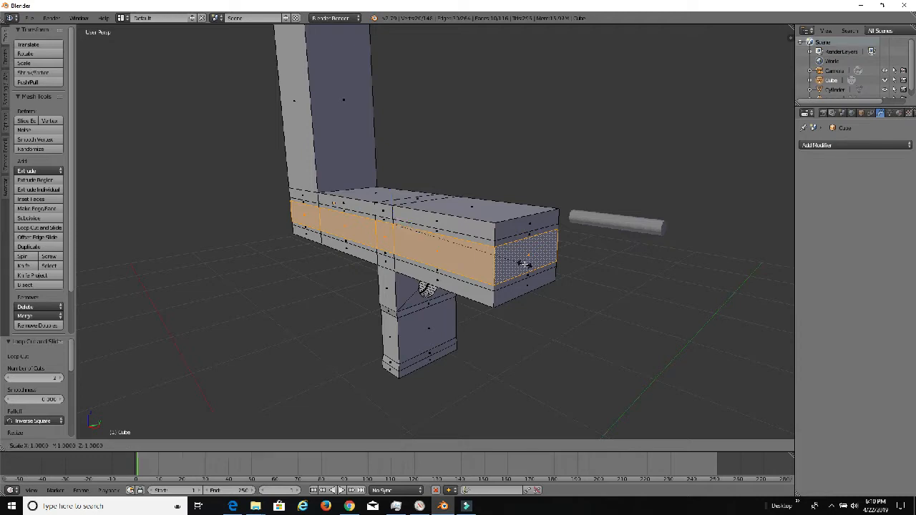
pyautogui.press('y')
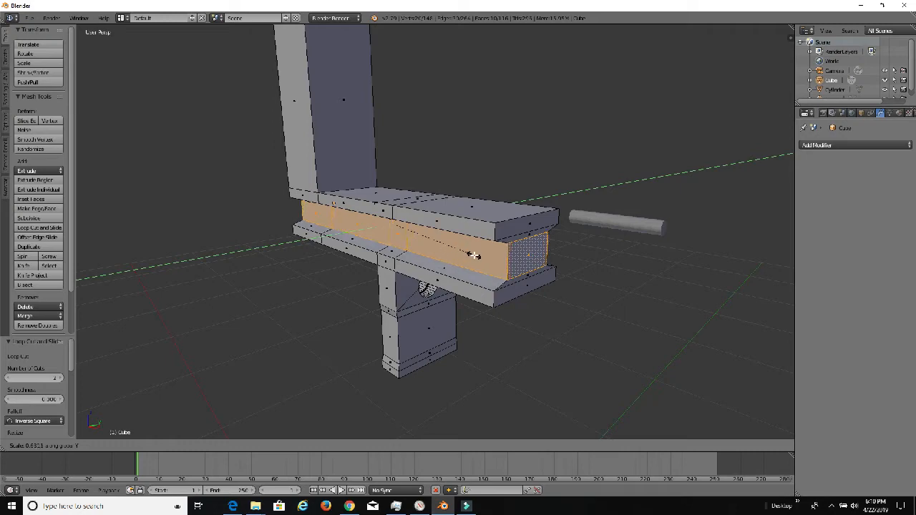
pyautogui.click(469, 254)
# Leave edit mode and examine the recessed band around the horizontal arm from several sides.
pyautogui.moveTo(498, 265); pyautogui.dragTo(576, 265, button='middle')
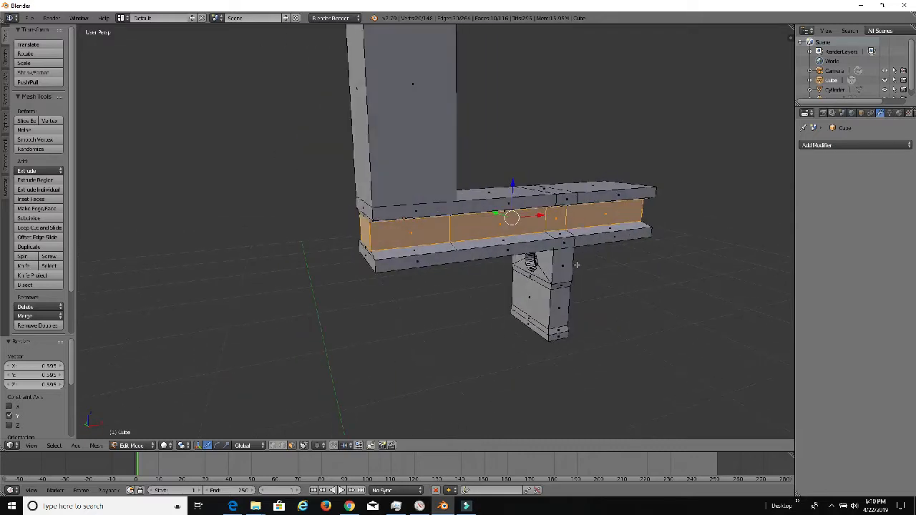
pyautogui.moveTo(523, 240); pyautogui.dragTo(481, 227, button='middle')
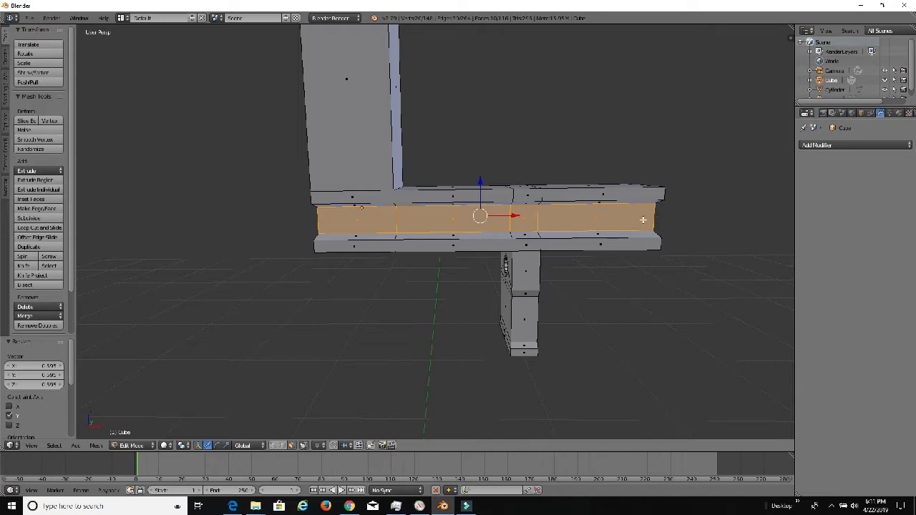
pyautogui.moveTo(643, 219); pyautogui.dragTo(555, 232, button='middle')
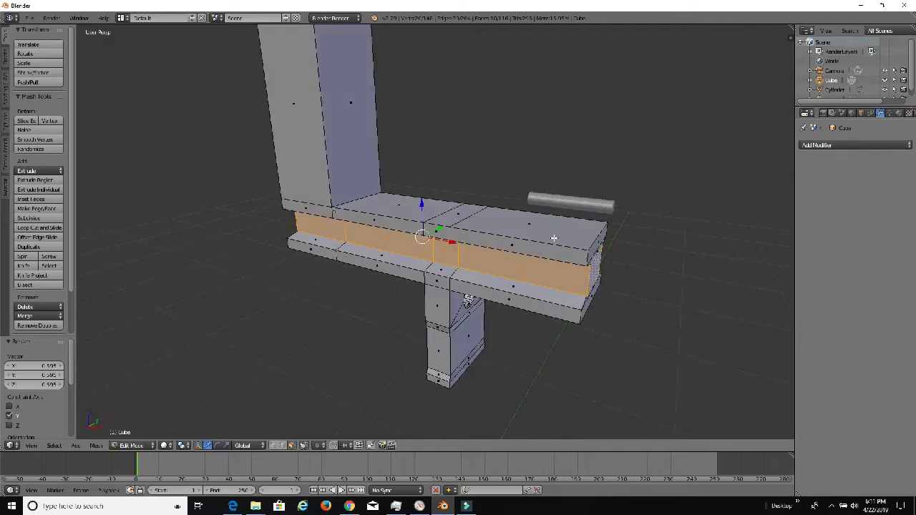
pyautogui.press('Tab')
pyautogui.scroll(-3, 541, 241)
pyautogui.moveTo(506, 253); pyautogui.dragTo(559, 271, button='middle')
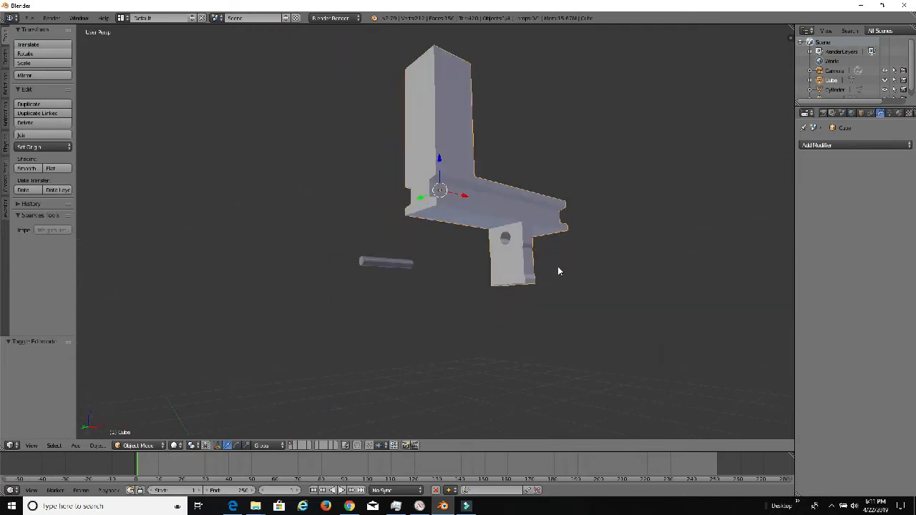
pyautogui.scroll(3, 559, 271)
pyautogui.moveTo(582, 237); pyautogui.dragTo(514, 252, button='middle')
pyautogui.scroll(2, 507, 246)
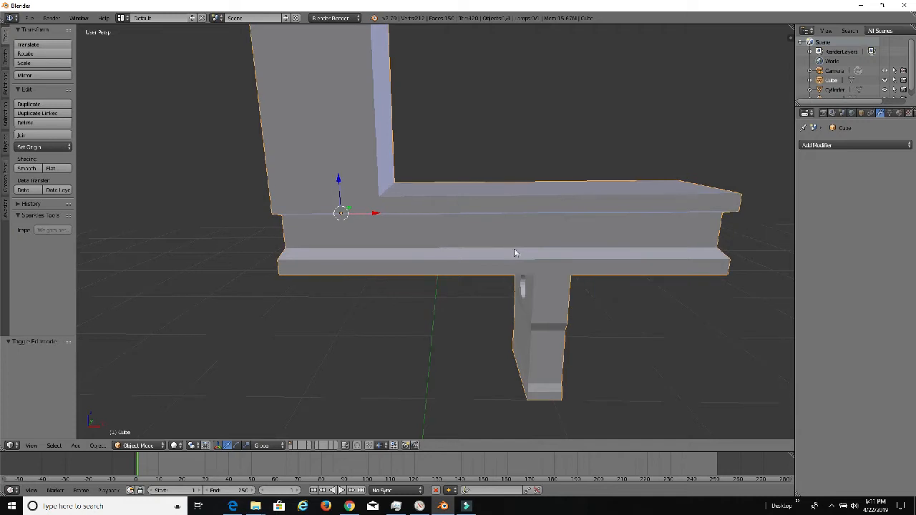
pyautogui.moveTo(570, 235); pyautogui.dragTo(484, 266, button='middle')
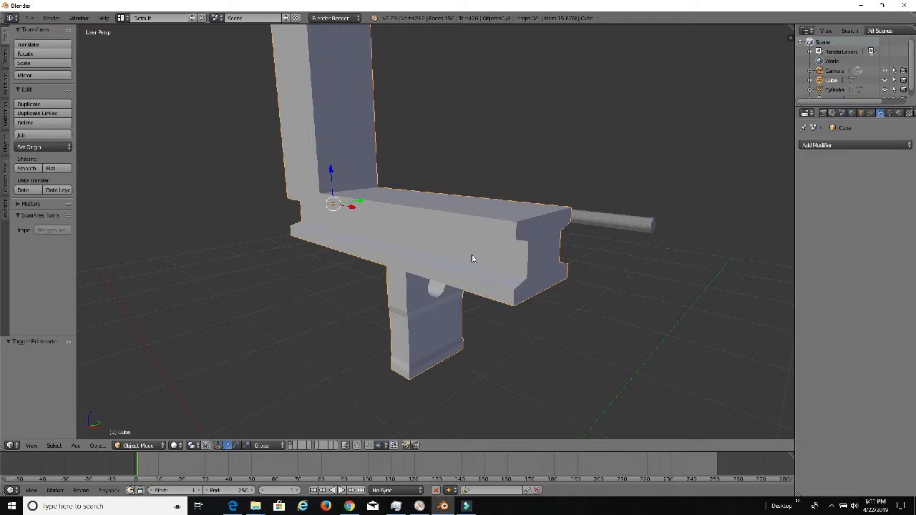
# Add a cube mesh, raise it about 1.386 along Z and scale it down to about 0.08 beside the L-shaped object.
pyautogui.click(75, 445)
pyautogui.moveTo(79, 434)
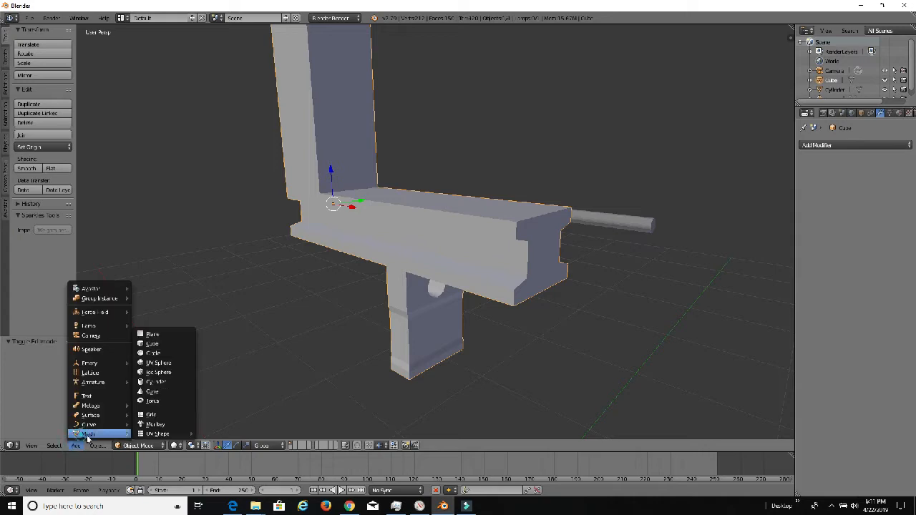
pyautogui.click(177, 344)
pyautogui.scroll(-2, 467, 301)
pyautogui.scroll(-3, 468, 300)
pyautogui.press('g')
pyautogui.press('z')
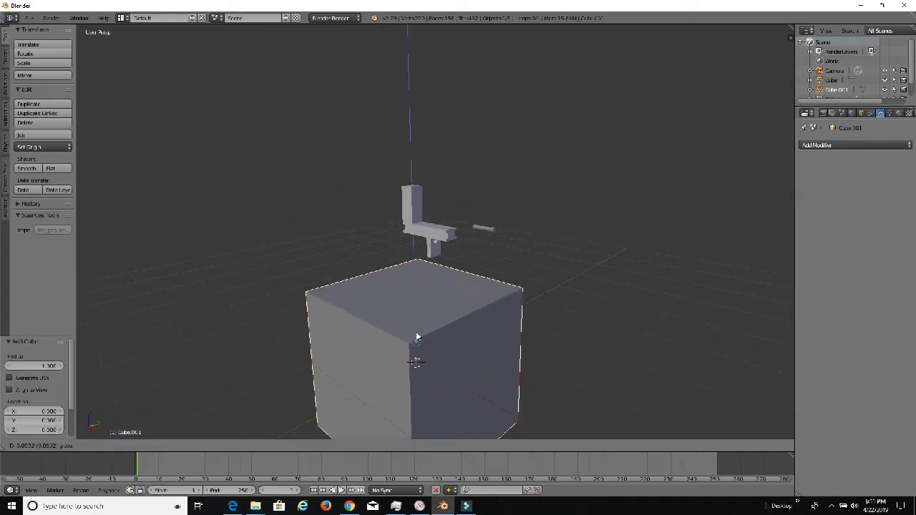
pyautogui.click(600, 338)
pyautogui.press('s')
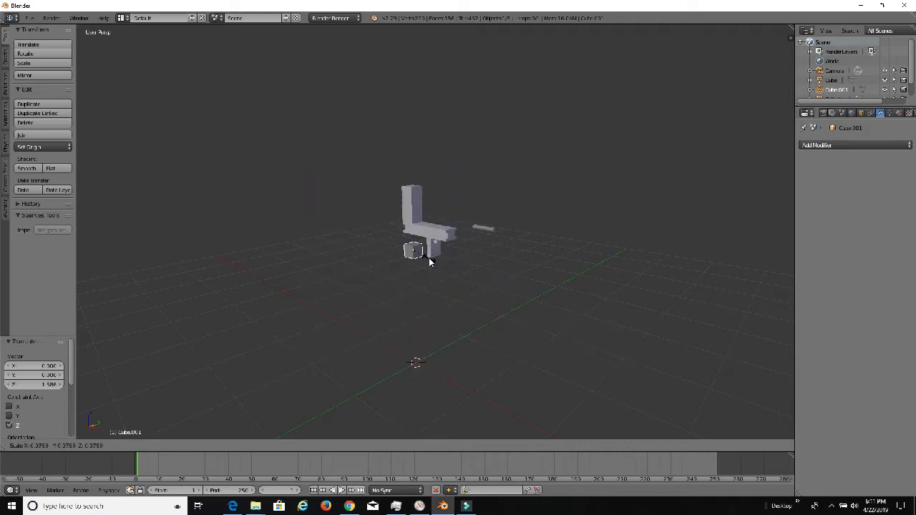
pyautogui.click(427, 258)
# Raise the small cube about 0.304 along Z and move it along Y and X onto the horizontal arm above the stem.
pyautogui.scroll(3, 439, 285)
pyautogui.moveTo(410, 279); pyautogui.dragTo(408, 193)
pyautogui.moveTo(419, 216); pyautogui.dragTo(385, 287, button='middle')
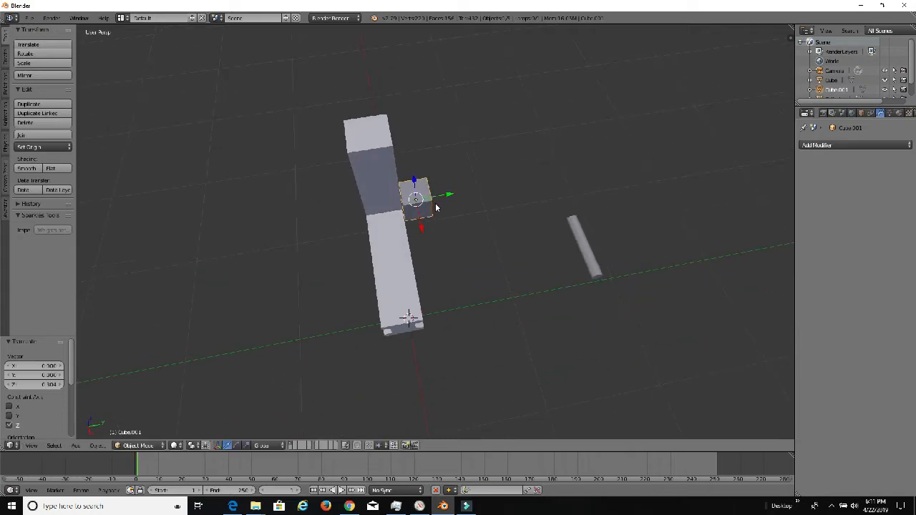
pyautogui.moveTo(449, 190); pyautogui.dragTo(415, 202)
pyautogui.moveTo(374, 223); pyautogui.dragTo(396, 295)
# Enlarge the cube until it is wider than the arm and shift it about 0.022 along Y.
pyautogui.press('s')
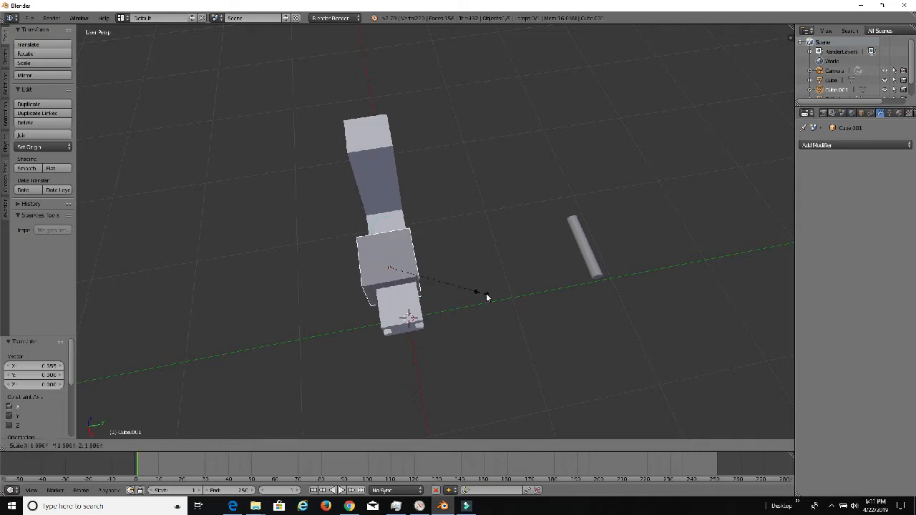
pyautogui.click(490, 294)
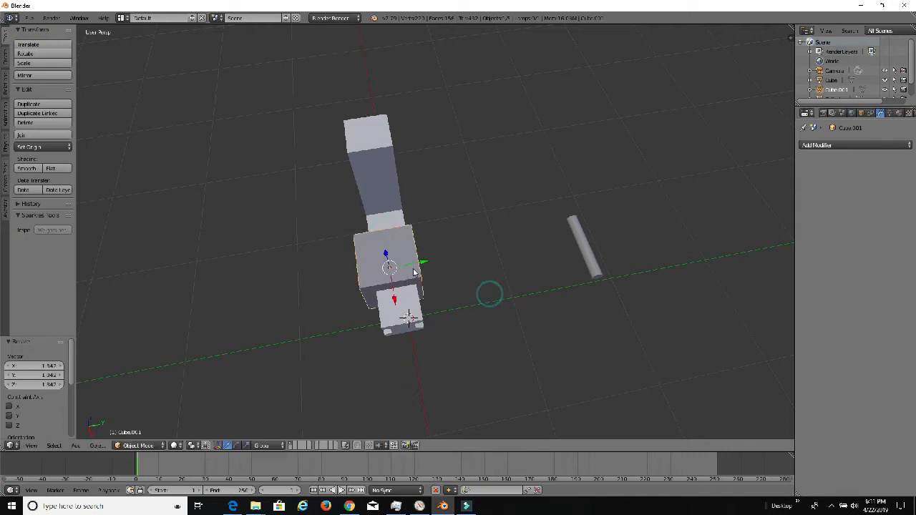
pyautogui.moveTo(420, 263); pyautogui.dragTo(424, 265)
pyautogui.scroll(4, 441, 285)
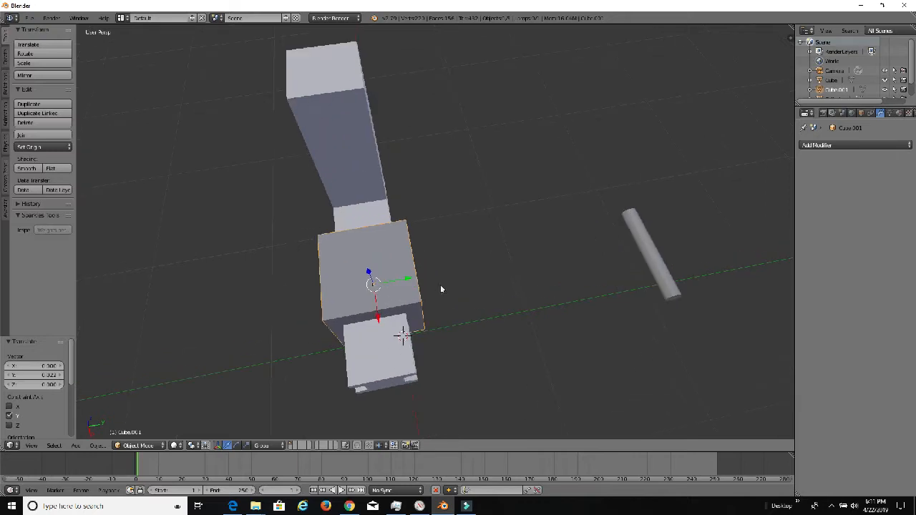
# Lower the cube along Z toward the arm's underside and reposition it along Y so it surrounds the upper stem.
pyautogui.moveTo(466, 272); pyautogui.dragTo(548, 204, button='middle')
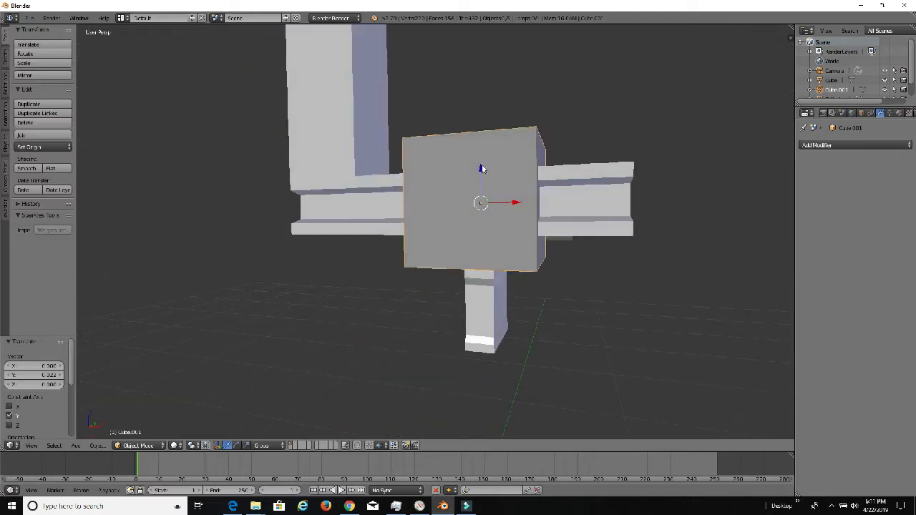
pyautogui.moveTo(483, 172); pyautogui.dragTo(482, 200)
pyautogui.moveTo(522, 205); pyautogui.dragTo(454, 217, button='middle')
pyautogui.moveTo(416, 227); pyautogui.dragTo(236, 226)
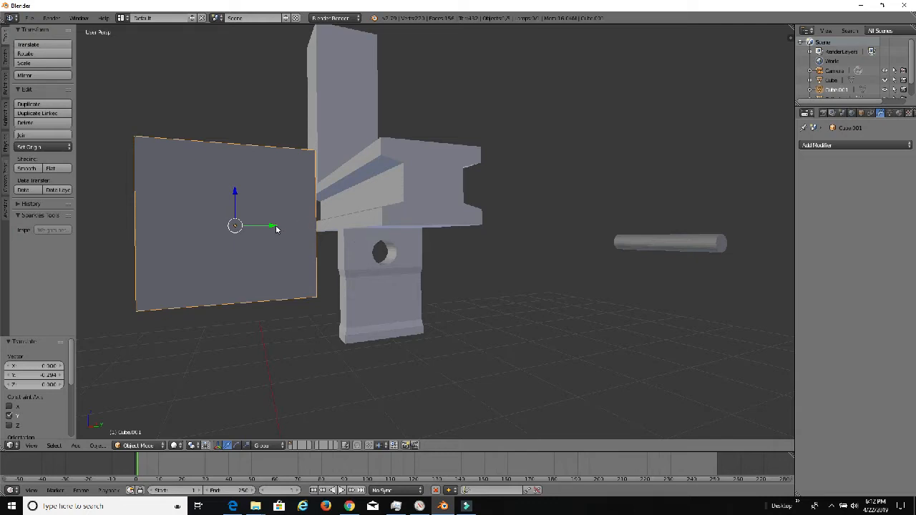
pyautogui.moveTo(276, 229); pyautogui.dragTo(413, 236)
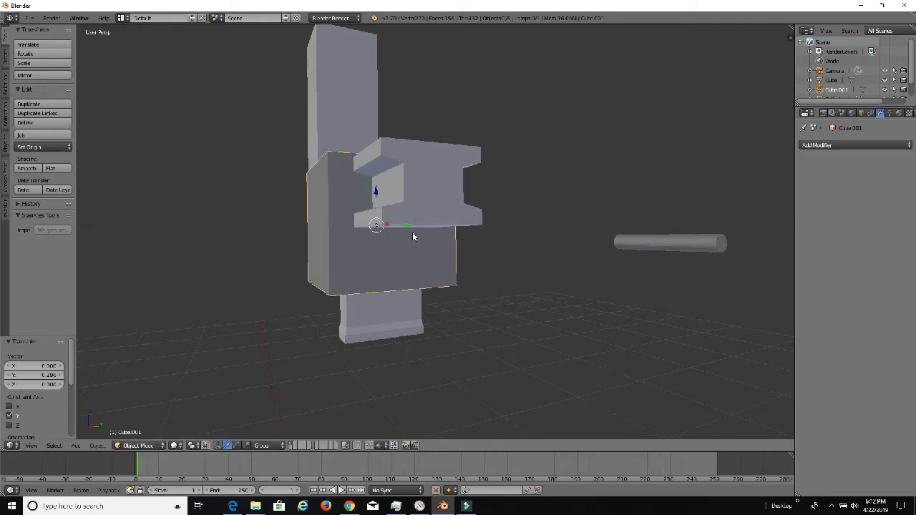
pyautogui.moveTo(413, 237); pyautogui.dragTo(385, 232, button='middle')
# Widen the cube along Y beyond both sides of the arm and adjust its Y position around the stem.
pyautogui.press('s')
pyautogui.press('x')
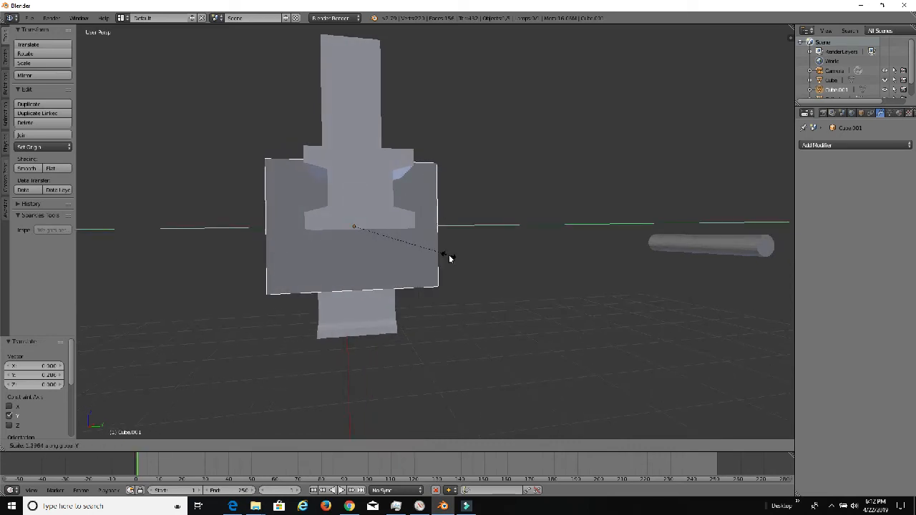
pyautogui.click(445, 257)
pyautogui.moveTo(409, 241); pyautogui.dragTo(605, 237, button='middle')
pyautogui.moveTo(486, 228); pyautogui.dragTo(481, 228)
pyautogui.moveTo(512, 242); pyautogui.dragTo(345, 251, button='middle')
# Lower the cube about 0.035, flatten it to about 0.399 along Z, and fine-tune its height just under the arm.
pyautogui.moveTo(387, 228); pyautogui.dragTo(401, 245)
pyautogui.moveTo(401, 245); pyautogui.dragTo(378, 208, button='middle')
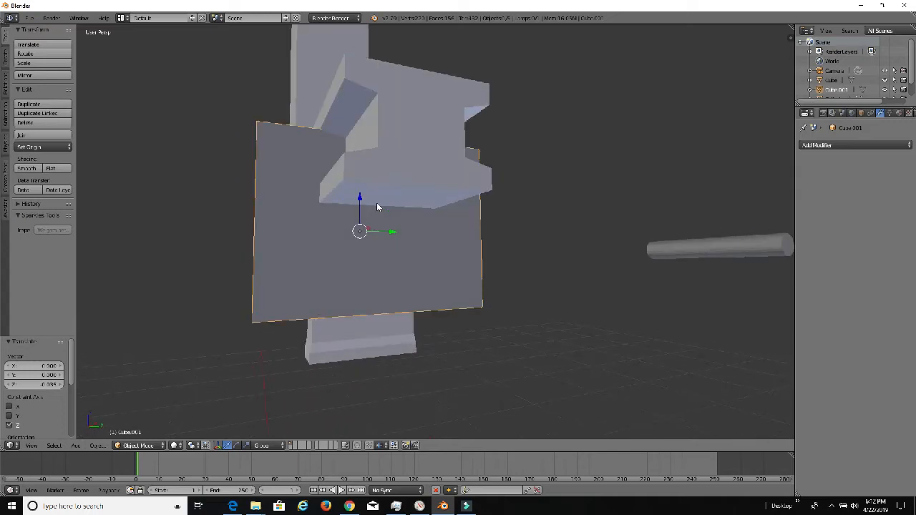
pyautogui.press('s')
pyautogui.press('z')
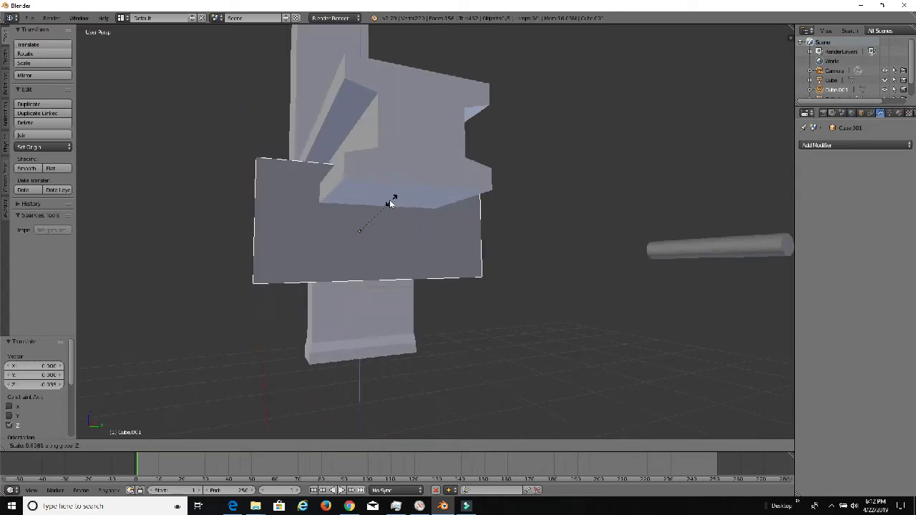
pyautogui.click(383, 217)
pyautogui.moveTo(384, 217); pyautogui.dragTo(445, 217, button='middle')
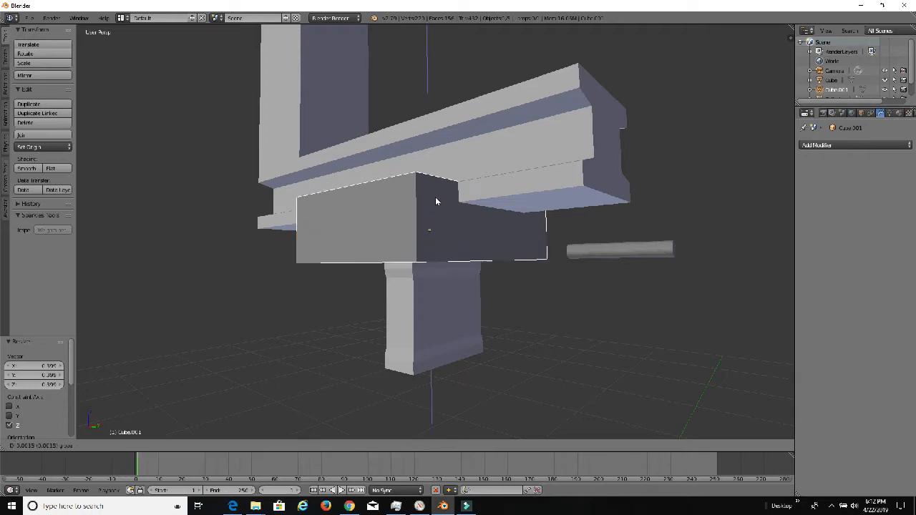
pyautogui.moveTo(435, 203); pyautogui.dragTo(478, 235, button='middle')
pyautogui.moveTo(466, 179); pyautogui.dragTo(484, 185)
pyautogui.moveTo(513, 195); pyautogui.dragTo(479, 236, button='middle')
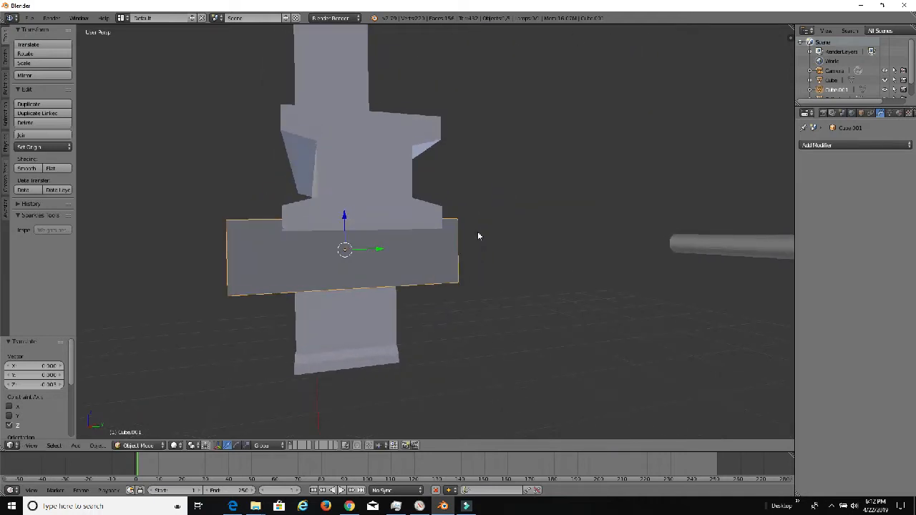
# Move the loose cylinder along Y to the stem and slide the flattened box out of the way along Y.
pyautogui.rightClick(736, 255)
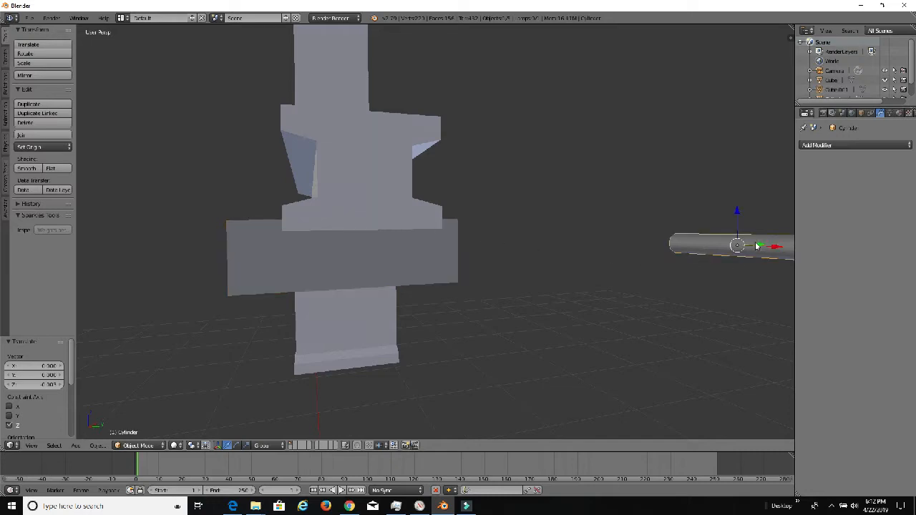
pyautogui.moveTo(764, 247); pyautogui.dragTo(441, 267)
pyautogui.rightClick(362, 251)
pyautogui.moveTo(377, 252); pyautogui.dragTo(603, 245)
# Fine-tune the cylinder's position along Y until it lines up with the middle of the stem.
pyautogui.rightClick(373, 268)
pyautogui.moveTo(384, 259); pyautogui.dragTo(375, 258)
pyautogui.scroll(3, 364, 296)
pyautogui.moveTo(353, 294); pyautogui.dragTo(327, 237, button='middle')
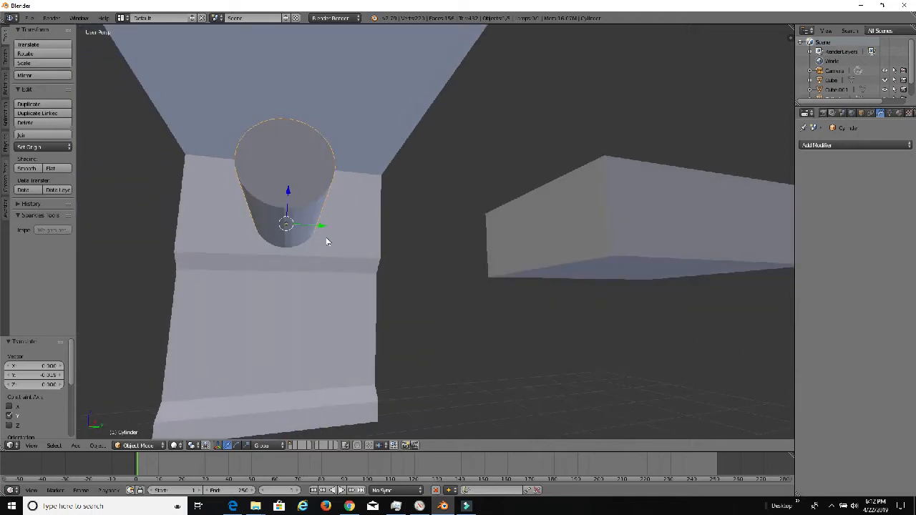
pyautogui.moveTo(319, 227); pyautogui.dragTo(322, 227)
pyautogui.moveTo(322, 227); pyautogui.dragTo(368, 262, button='middle')
# Move the flattened box back about 0.434 along negative Y and centre it around the stem.
pyautogui.rightClick(597, 254)
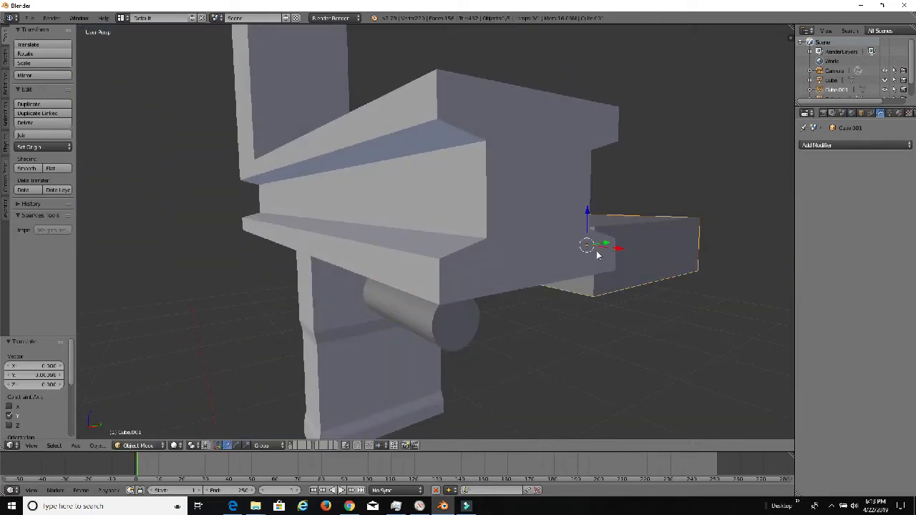
pyautogui.moveTo(606, 247); pyautogui.dragTo(419, 286)
pyautogui.moveTo(410, 318); pyautogui.dragTo(385, 271, button='middle')
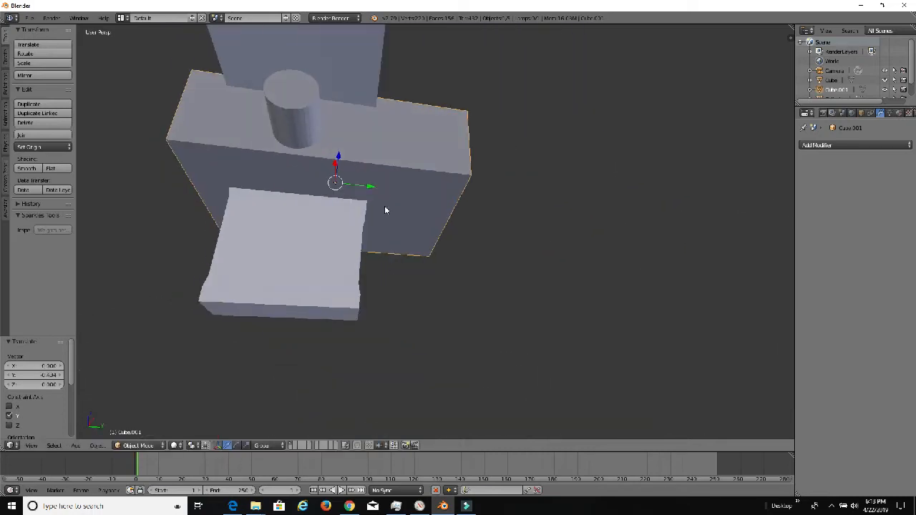
pyautogui.moveTo(365, 189); pyautogui.dragTo(344, 181)
pyautogui.moveTo(344, 181); pyautogui.dragTo(403, 246, button='middle')
# In edit mode, select the box's top face and lower it about 0.017 along Z.
pyautogui.press('Tab')
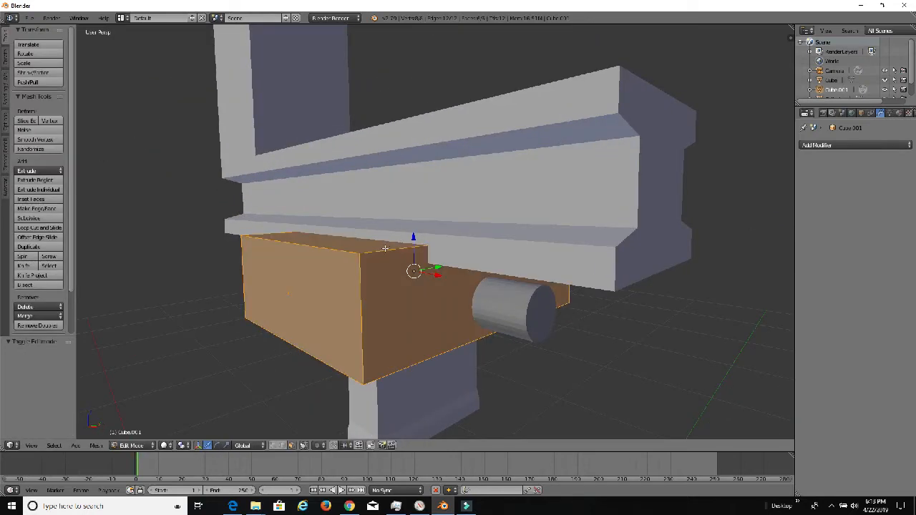
pyautogui.rightClick(380, 242)
pyautogui.moveTo(413, 197); pyautogui.dragTo(420, 209)
pyautogui.moveTo(478, 247); pyautogui.dragTo(335, 329, button='middle')
pyautogui.scroll(2, 401, 243)
pyautogui.scroll(-3, 400, 254)
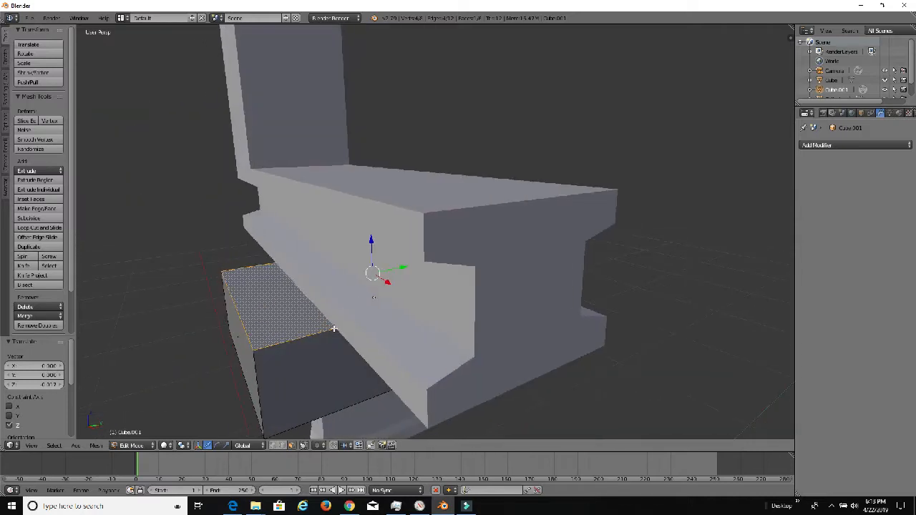
# Add two loop cuts across the box's width and spread them along Y to line up with the arm's outer edges.
pyautogui.hotkey('ctrl', 'r')
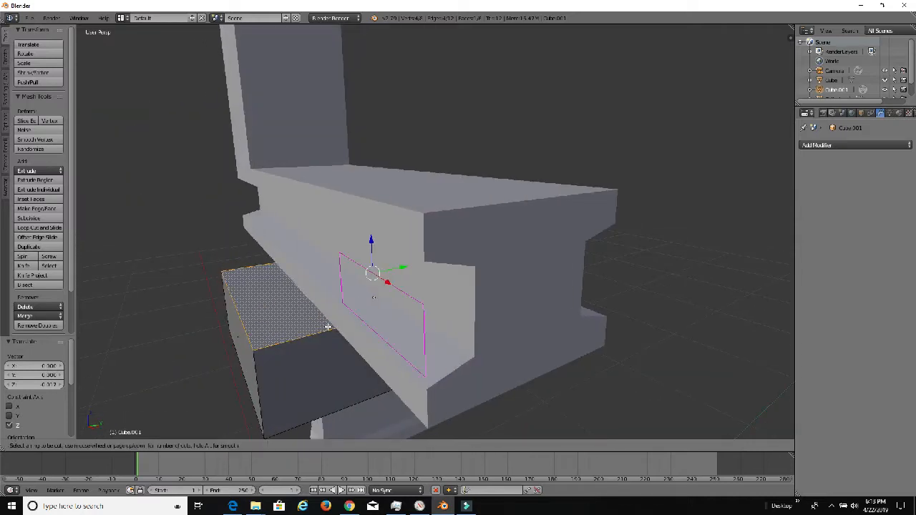
pyautogui.scroll(1, 331, 326)
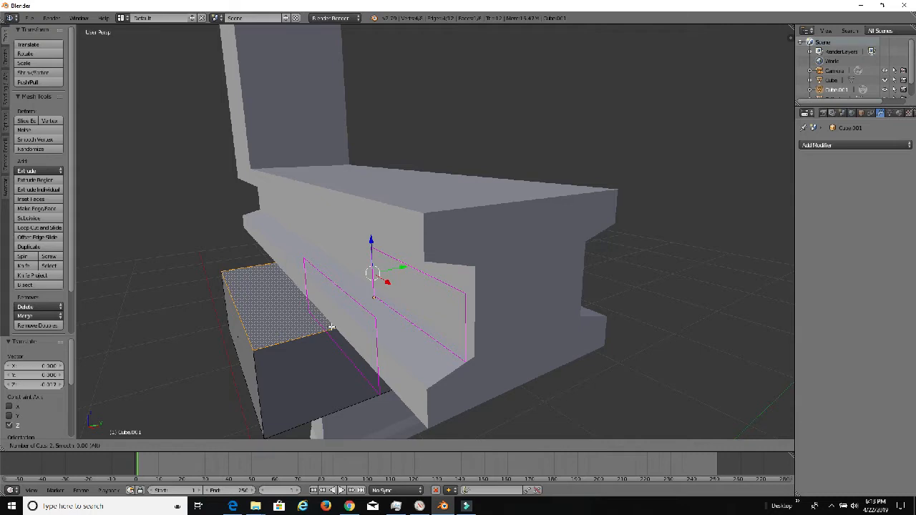
pyautogui.click(332, 327)
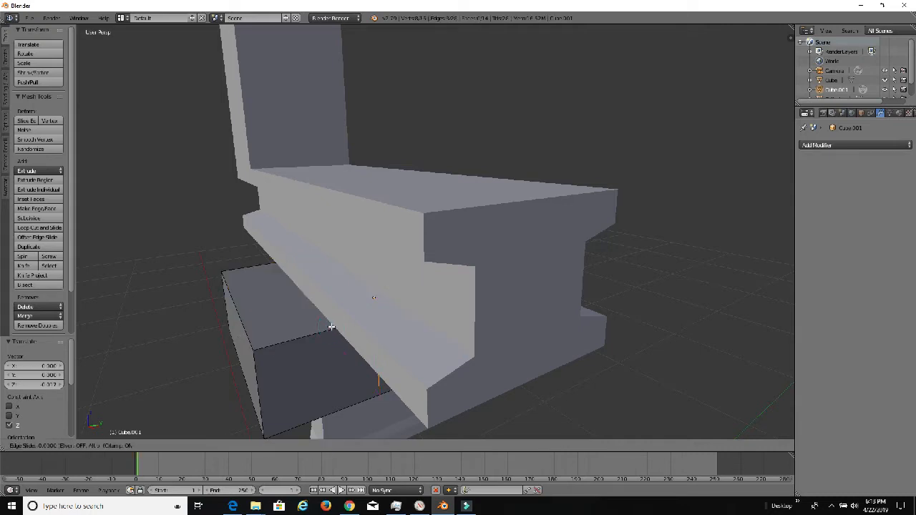
pyautogui.press('s')
pyautogui.click(301, 347)
pyautogui.moveTo(301, 347); pyautogui.dragTo(275, 337, button='middle')
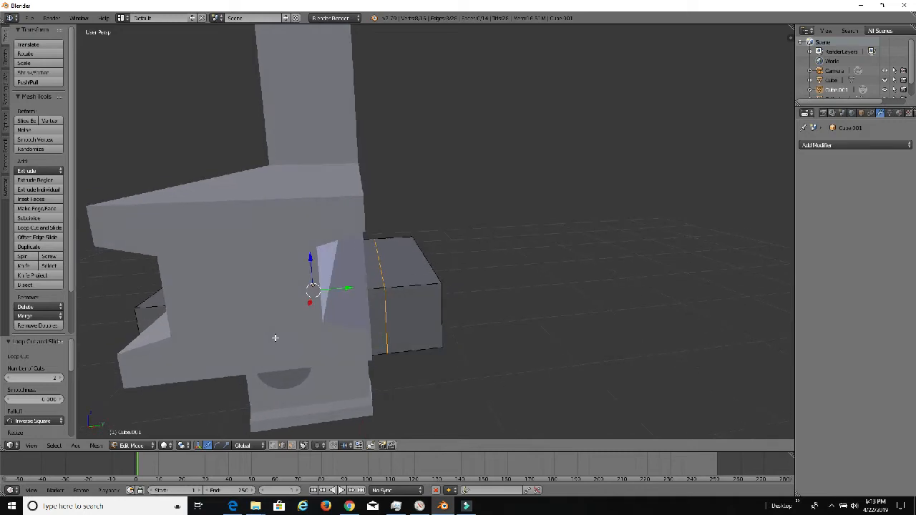
pyautogui.press('s')
pyautogui.click(378, 319)
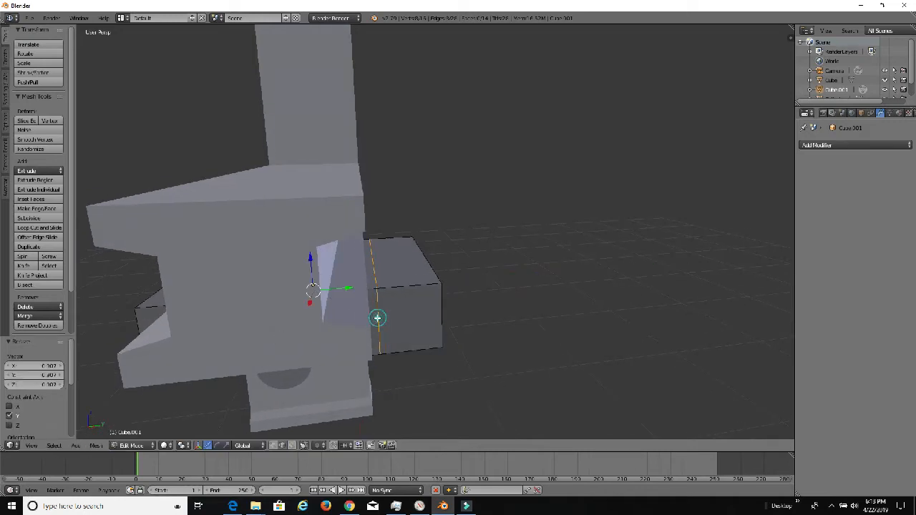
pyautogui.moveTo(377, 317); pyautogui.dragTo(373, 302, button='middle')
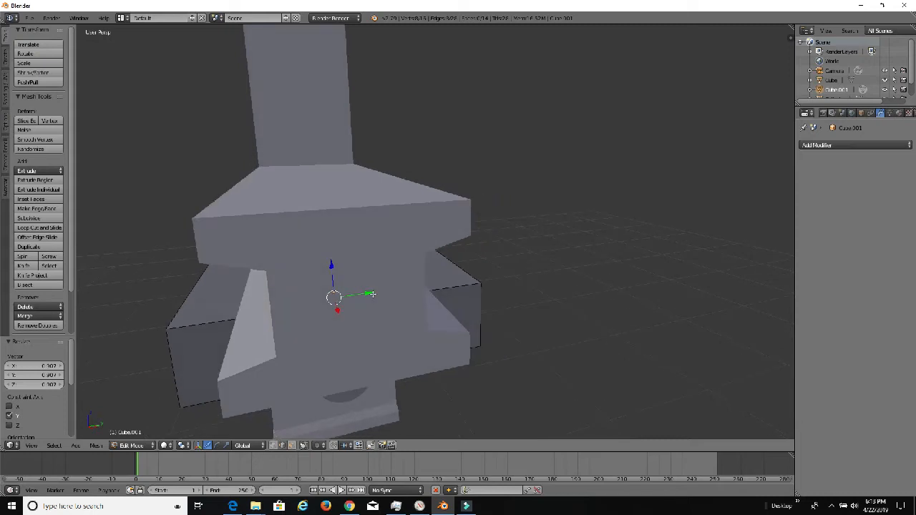
# Return to object mode and nudge the whole box slightly along Y to centre it beneath the arm.
pyautogui.press('Tab')
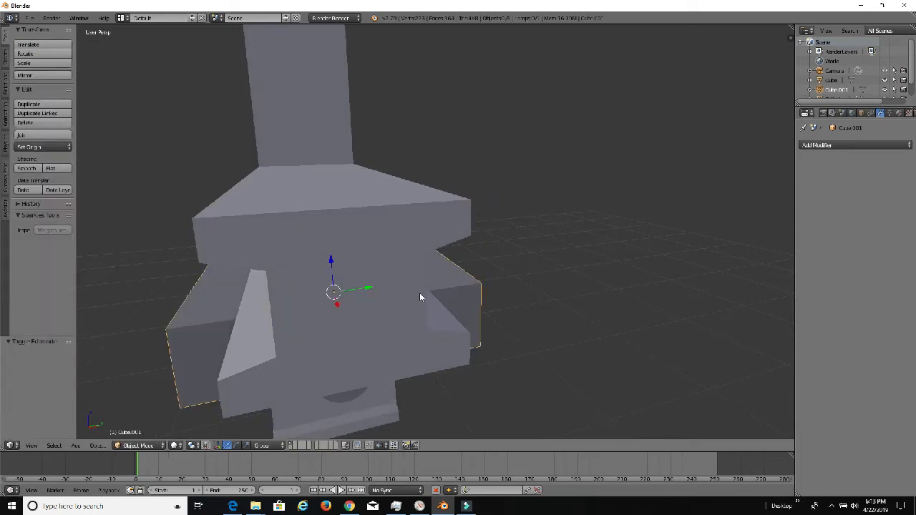
pyautogui.press('Tab')
pyautogui.moveTo(365, 293); pyautogui.dragTo(405, 301, button='middle')
pyautogui.press('Tab')
pyautogui.press('g')
pyautogui.press('y')
pyautogui.click(370, 292)
pyautogui.press('Tab')
pyautogui.press('Tab')
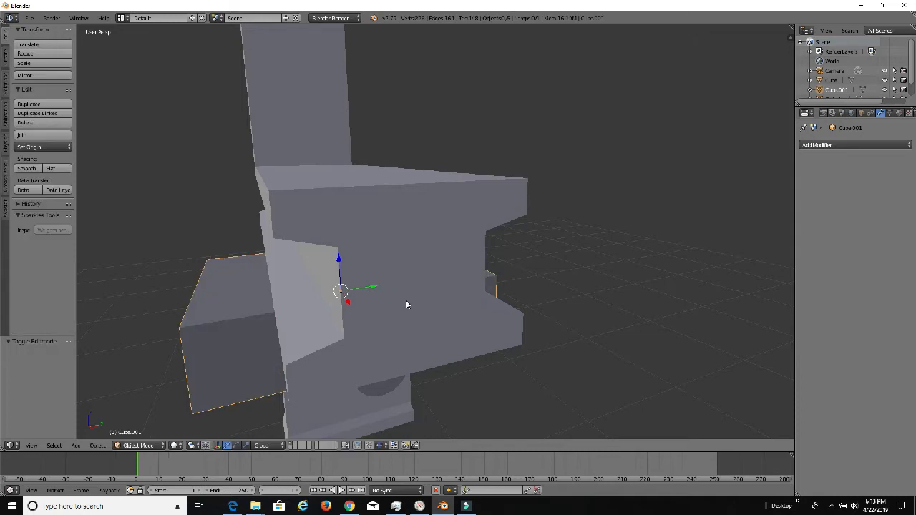
pyautogui.click(374, 288)
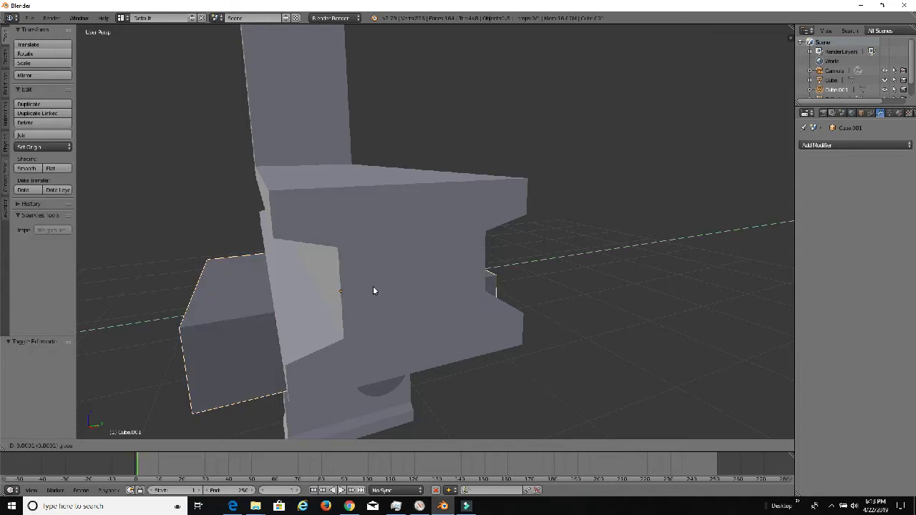
pyautogui.click(372, 289)
# Check the loop cut against the arm's far edge and shift the box slightly toward negative Y.
pyautogui.press('Tab')
pyautogui.moveTo(372, 286); pyautogui.dragTo(345, 293, button='middle')
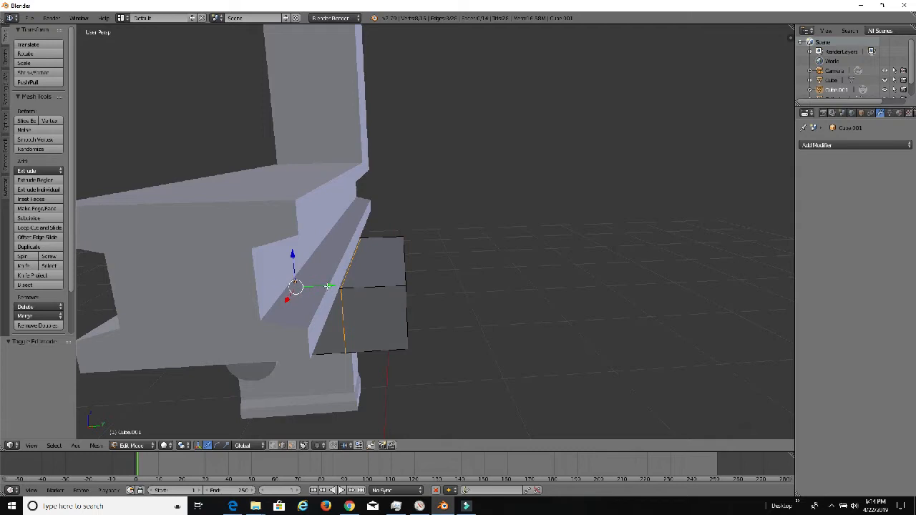
pyautogui.press('Tab')
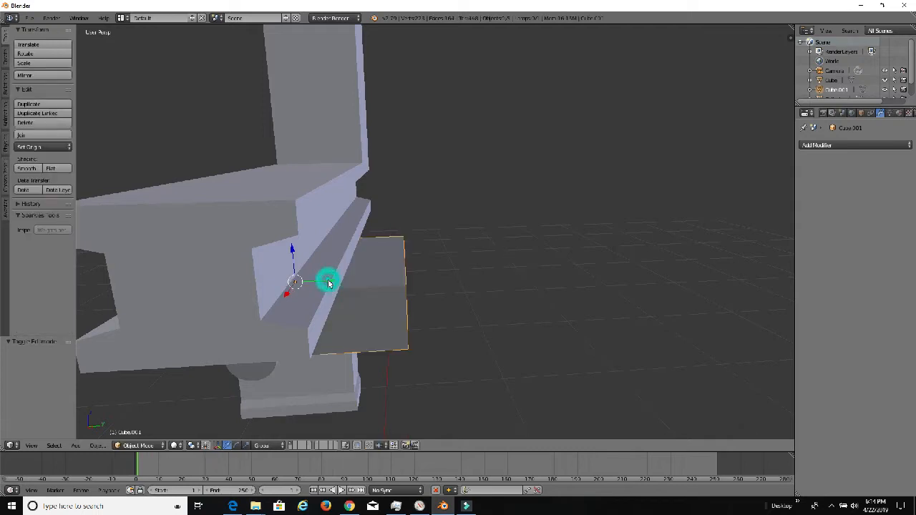
pyautogui.press('g')
pyautogui.press('y')
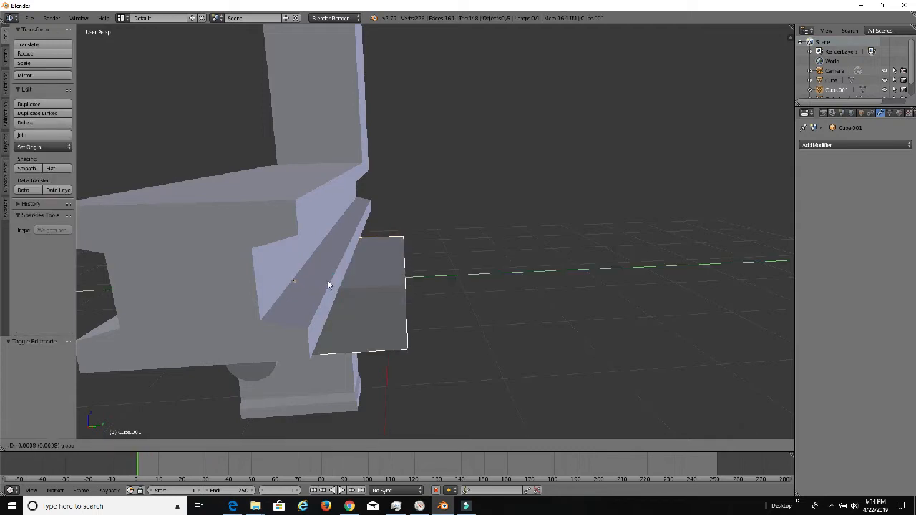
pyautogui.click(326, 283)
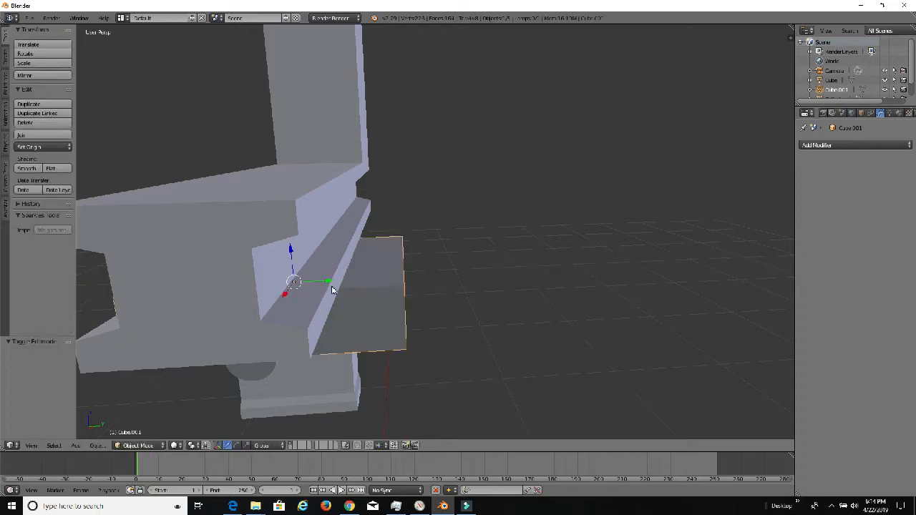
# Compare the box's loop cut with the arm's outer edge and nudge the whole box 0.001 along Y.
pyautogui.press('Tab')
pyautogui.hotkey('ctrl', 'r')
pyautogui.press('Tab')
pyautogui.click(327, 283)
pyautogui.click(327, 284)
pyautogui.press('Tab')
pyautogui.hotkey('ctrl', 'r')
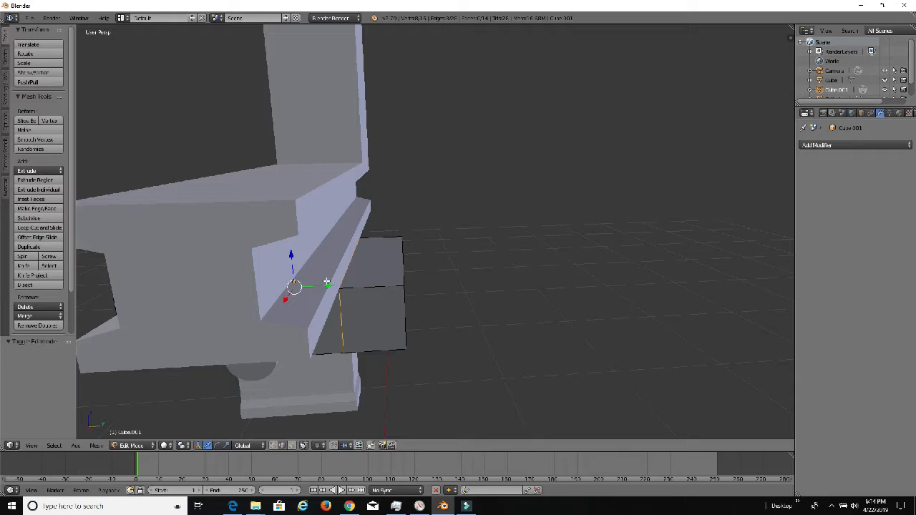
pyautogui.press('Tab')
pyautogui.click(327, 284)
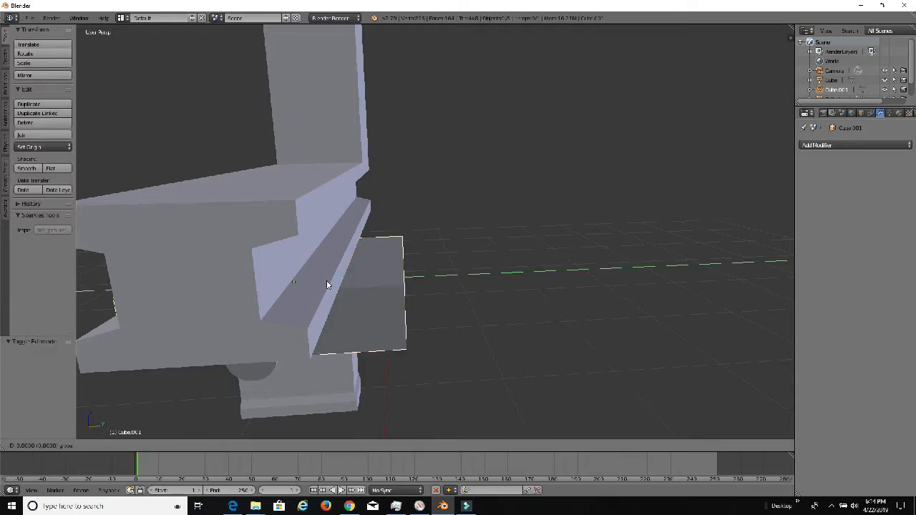
pyautogui.click(335, 285)
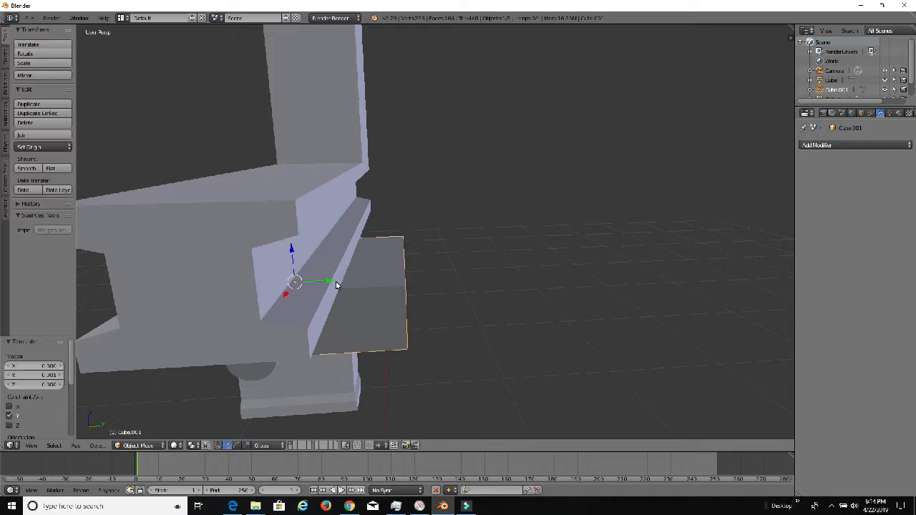
# Recheck the loop cuts from the arm's end and shift the box slightly further toward positive Y.
pyautogui.press('Tab')
pyautogui.moveTo(342, 286)
pyautogui.mouseDown(button='middle')
pyautogui.moveTo(415, 281)
pyautogui.moveTo(346, 280)
pyautogui.mouseUp(button='middle')
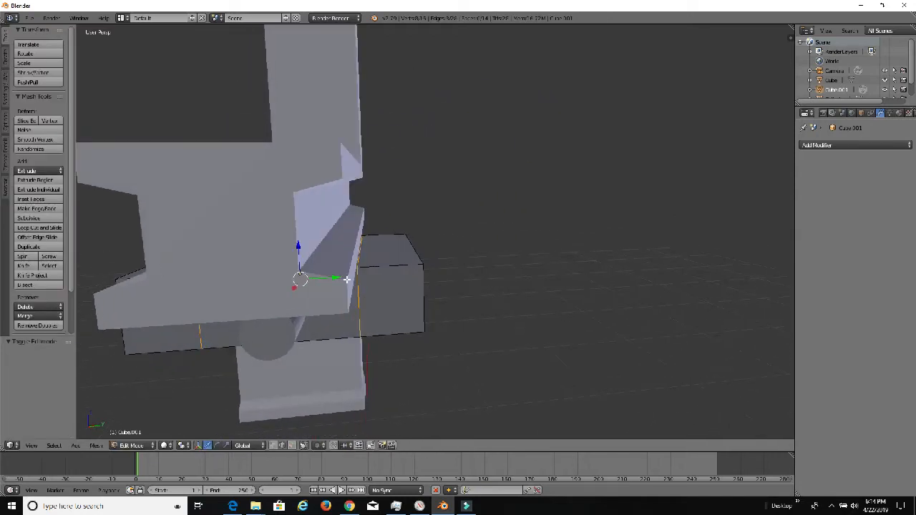
pyautogui.press('Tab')
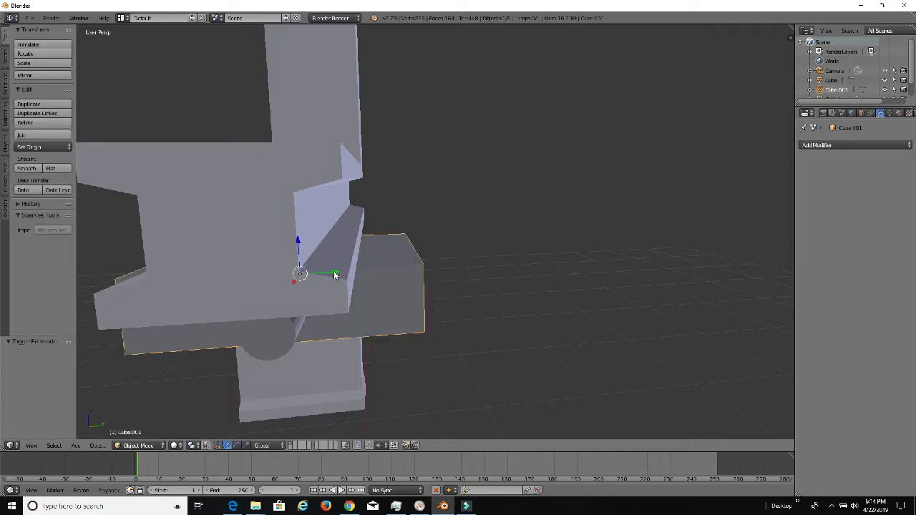
pyautogui.moveTo(334, 275); pyautogui.dragTo(334, 275)
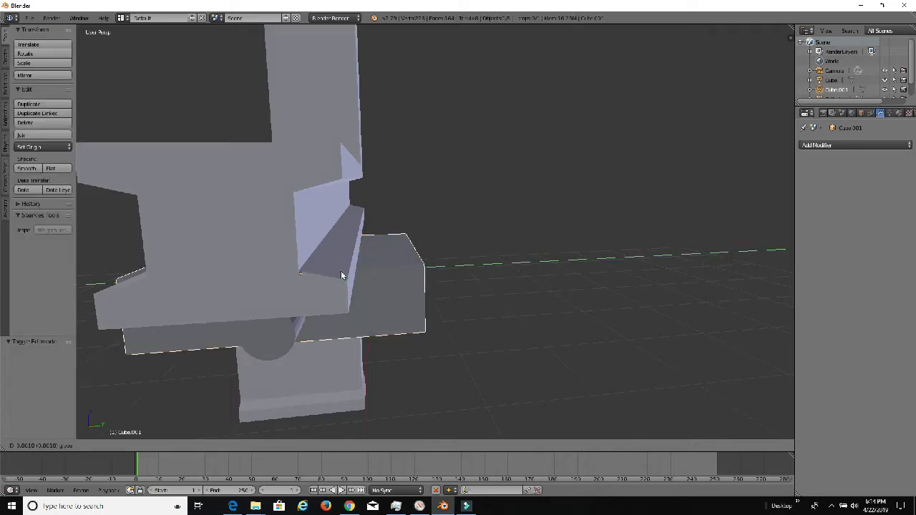
pyautogui.click(343, 273)
pyautogui.press('Tab')
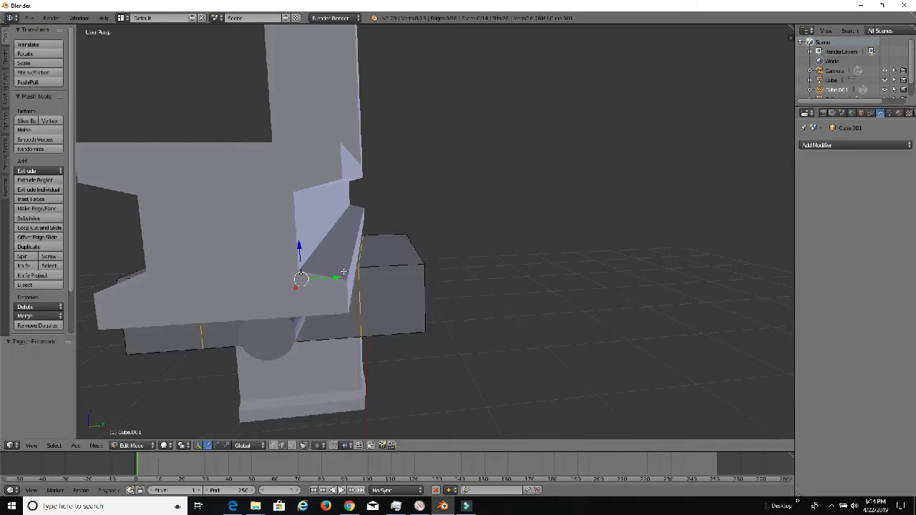
# Examine the box's loop cuts against the arm and stem from the sides, the end and below.
pyautogui.moveTo(345, 271); pyautogui.dragTo(387, 259, button='middle')
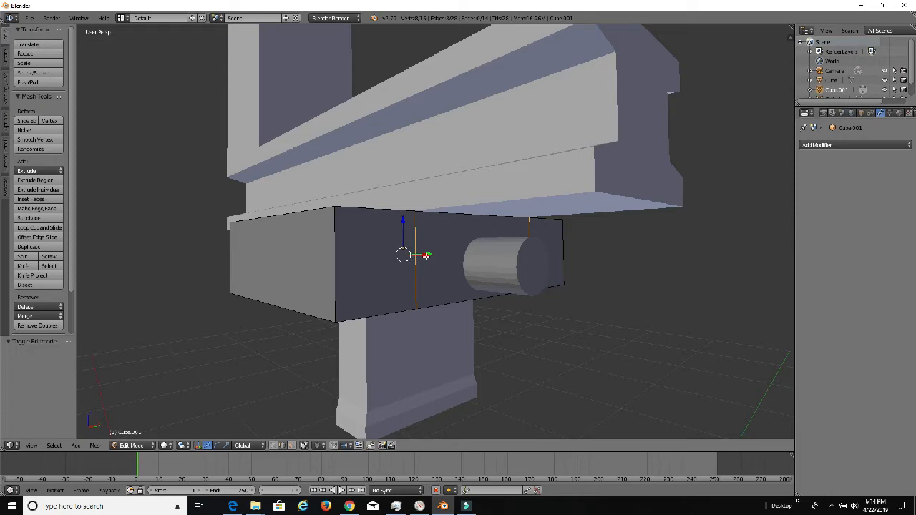
pyautogui.moveTo(426, 256); pyautogui.dragTo(491, 272, button='middle')
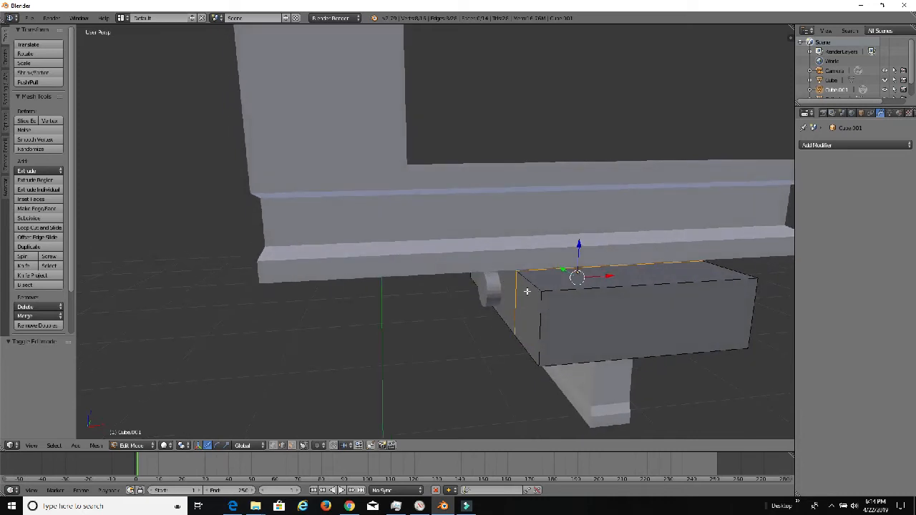
pyautogui.moveTo(588, 342); pyautogui.dragTo(559, 237, button='middle')
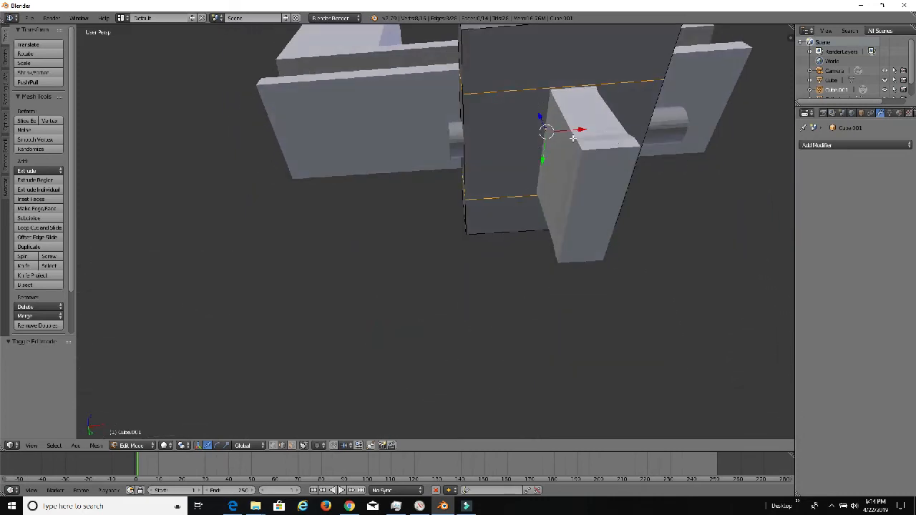
pyautogui.moveTo(573, 138); pyautogui.dragTo(500, 227, button='middle')
pyautogui.moveTo(497, 243); pyautogui.dragTo(499, 242, button='middle')
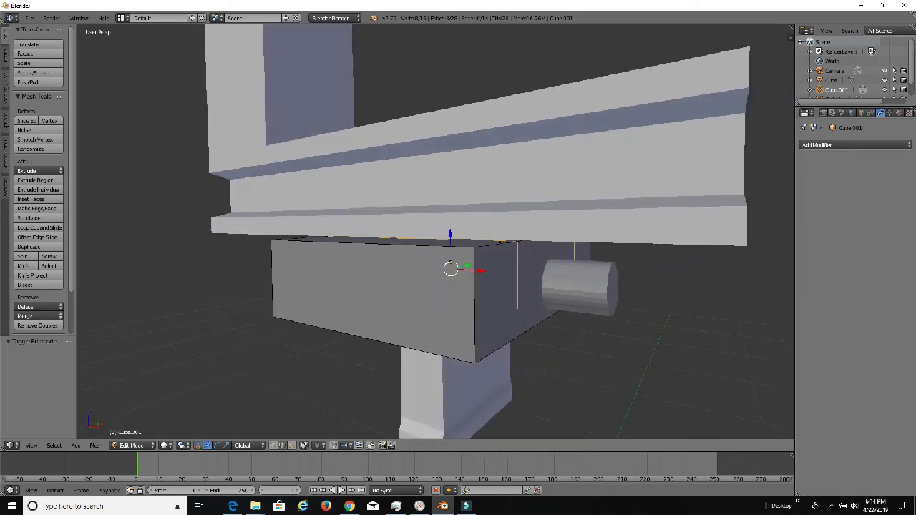
pyautogui.scroll(-3, 565, 275)
pyautogui.moveTo(528, 275); pyautogui.dragTo(458, 232, button='middle')
pyautogui.scroll(6, 458, 232)
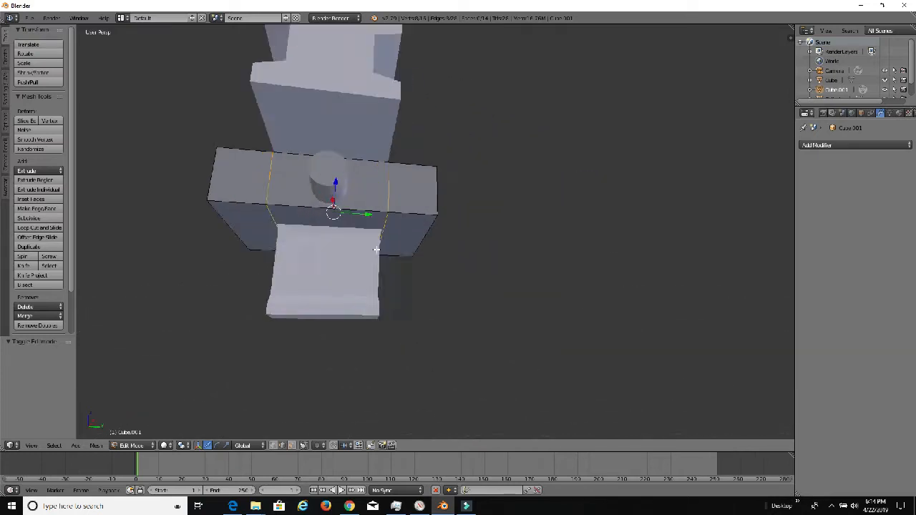
pyautogui.moveTo(302, 231); pyautogui.dragTo(325, 235, button='middle')
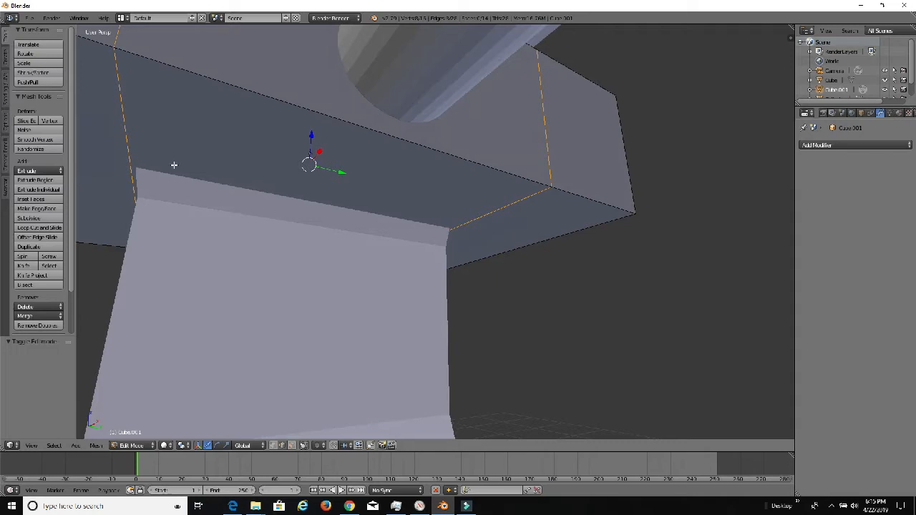
pyautogui.moveTo(174, 165); pyautogui.dragTo(322, 229, button='middle')
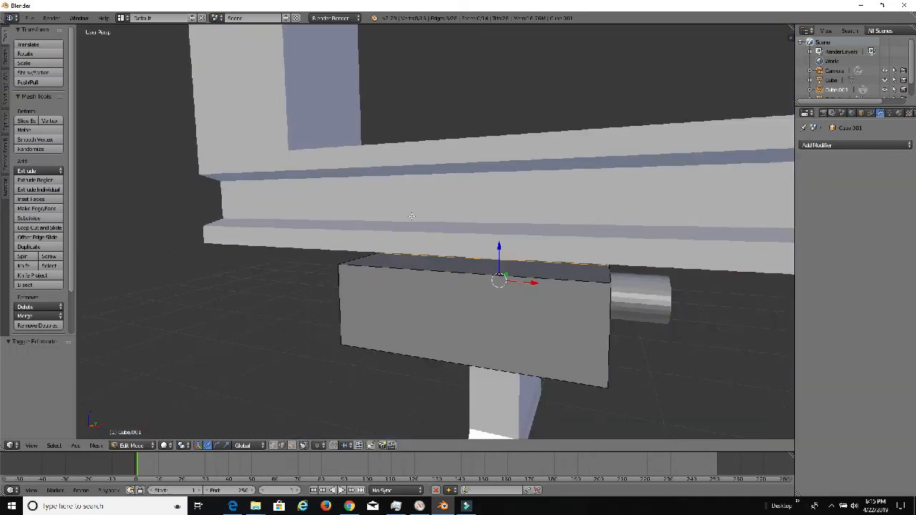
pyautogui.moveTo(462, 269); pyautogui.dragTo(427, 274, button='middle')
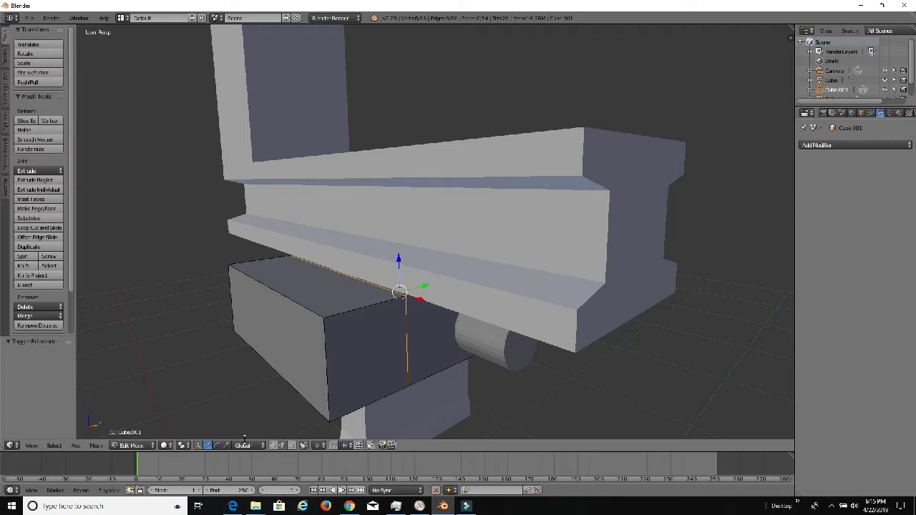
# Select the box's two outer top faces in face select mode and extrude them up about 0.097 beside the arm.
pyautogui.click(291, 445)
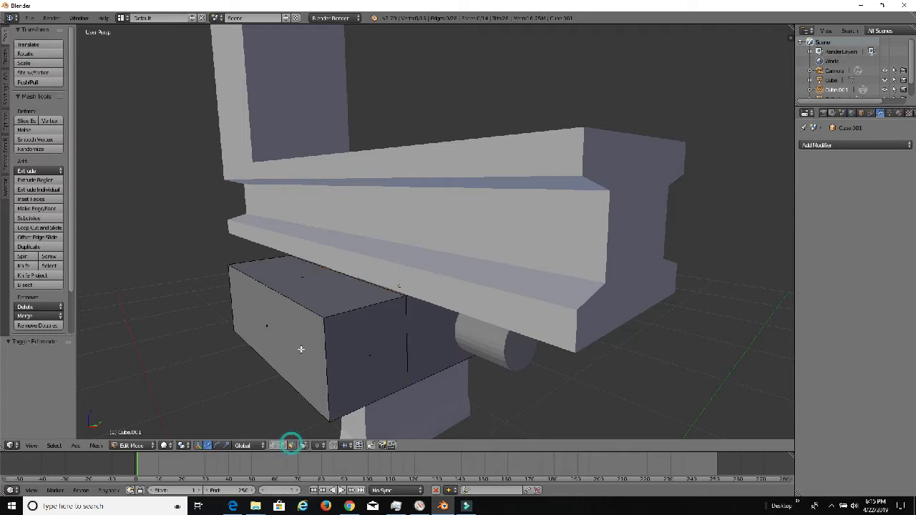
pyautogui.rightClick(315, 273)
pyautogui.moveTo(435, 263); pyautogui.dragTo(392, 248, button='middle')
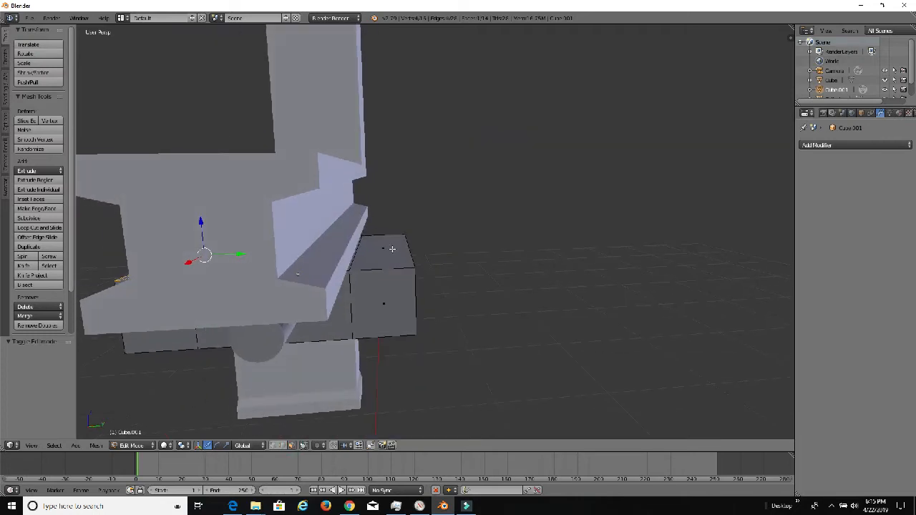
pyautogui.rightClick(391, 248)
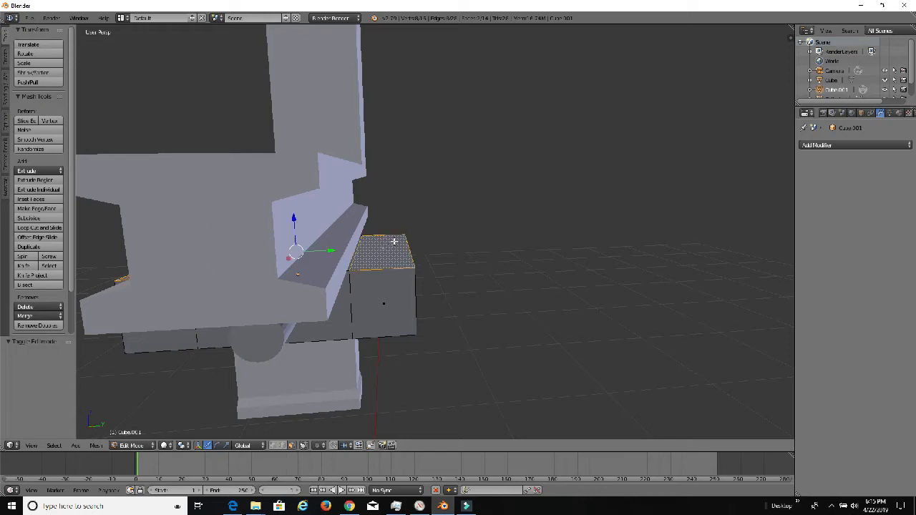
pyautogui.press('e')
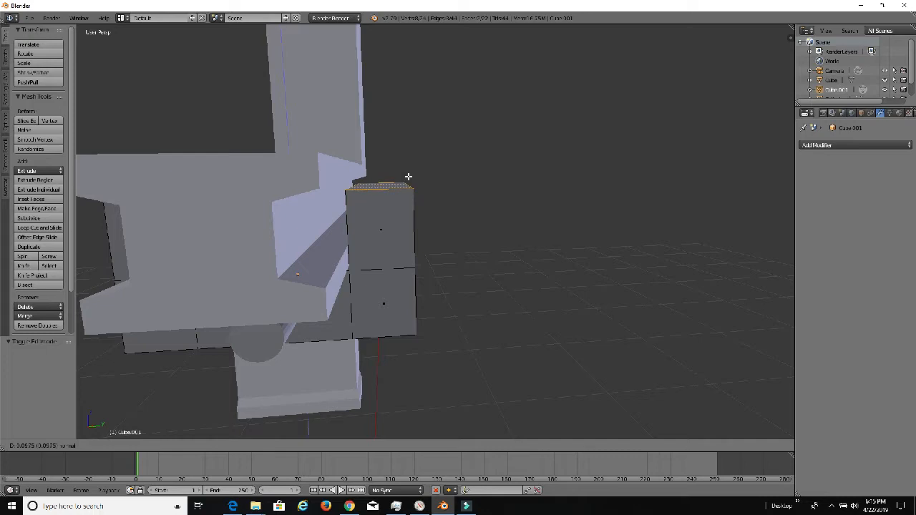
pyautogui.click(408, 176)
pyautogui.moveTo(408, 176); pyautogui.dragTo(400, 206, button='middle')
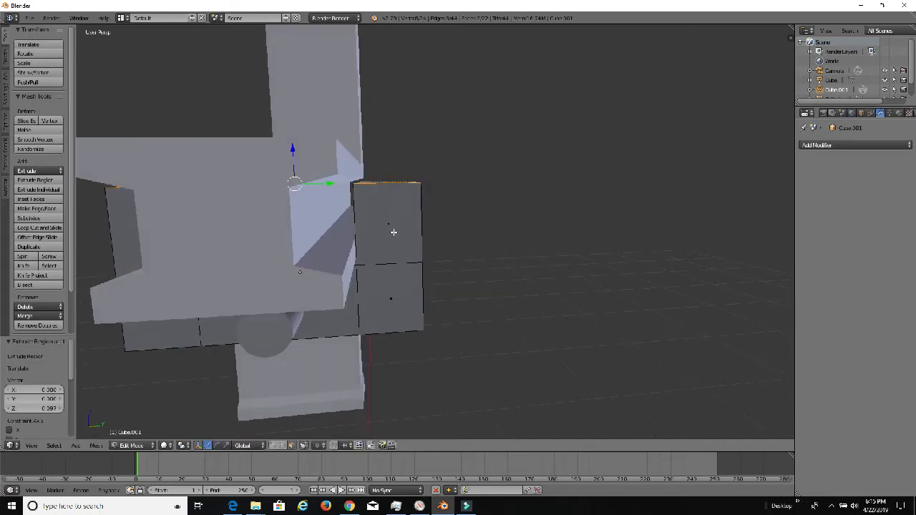
# Add one horizontal loop cut to each extruded upright and slide it down toward the arm's lower flange.
pyautogui.hotkey('ctrl', 'r')
pyautogui.click(409, 232)
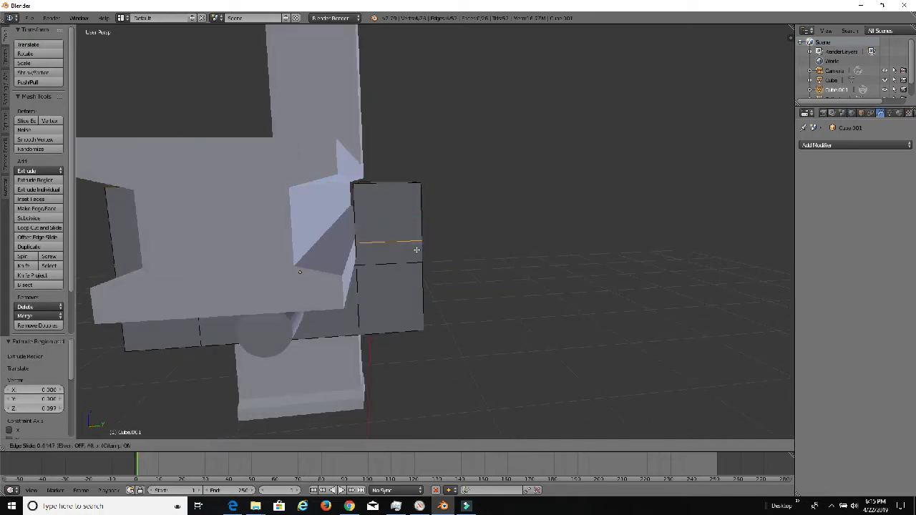
pyautogui.click(417, 250)
pyautogui.moveTo(408, 233); pyautogui.dragTo(405, 231, button='middle')
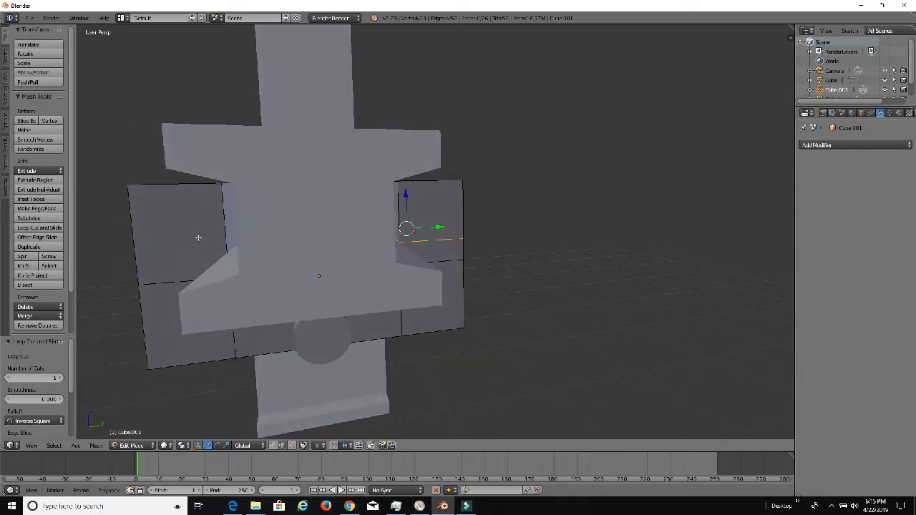
pyautogui.hotkey('ctrl', 'r')
pyautogui.click(137, 248)
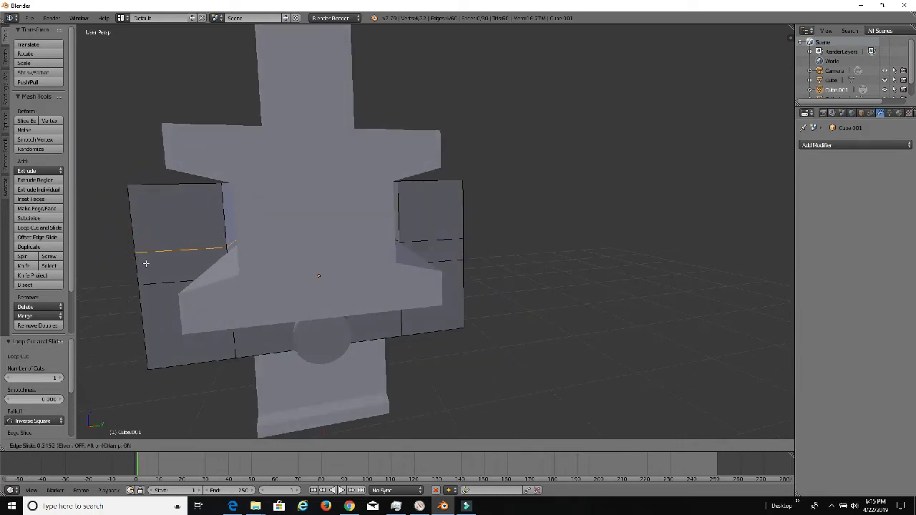
pyautogui.click(145, 264)
pyautogui.moveTo(145, 263); pyautogui.dragTo(261, 245, button='middle')
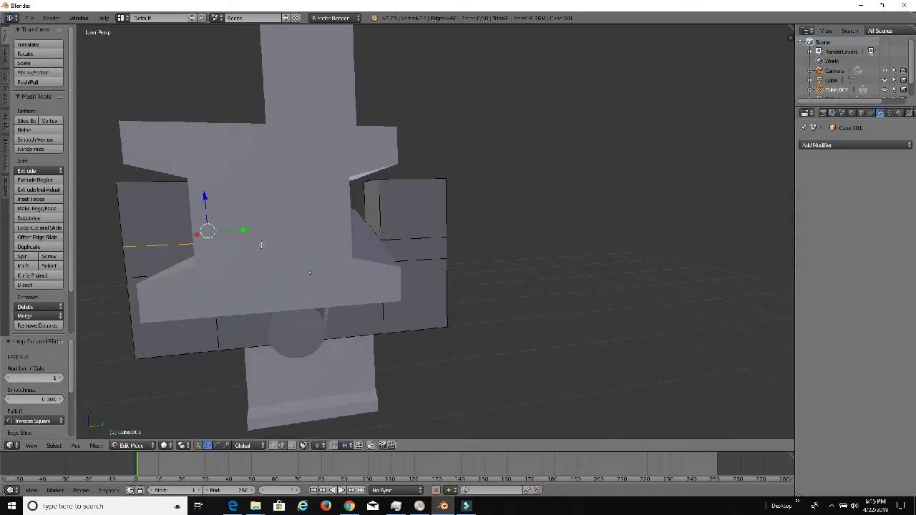
# Select the loop cut on the positive-Y upright and raise it 0.007 along Z.
pyautogui.keyDown('alt'); pyautogui.rightClick(409, 237); pyautogui.keyUp('alt')
pyautogui.moveTo(396, 201); pyautogui.dragTo(396, 197)
pyautogui.moveTo(392, 223)
pyautogui.mouseDown(button='middle')
pyautogui.moveTo(419, 219)
pyautogui.moveTo(399, 222)
pyautogui.mouseUp(button='middle')
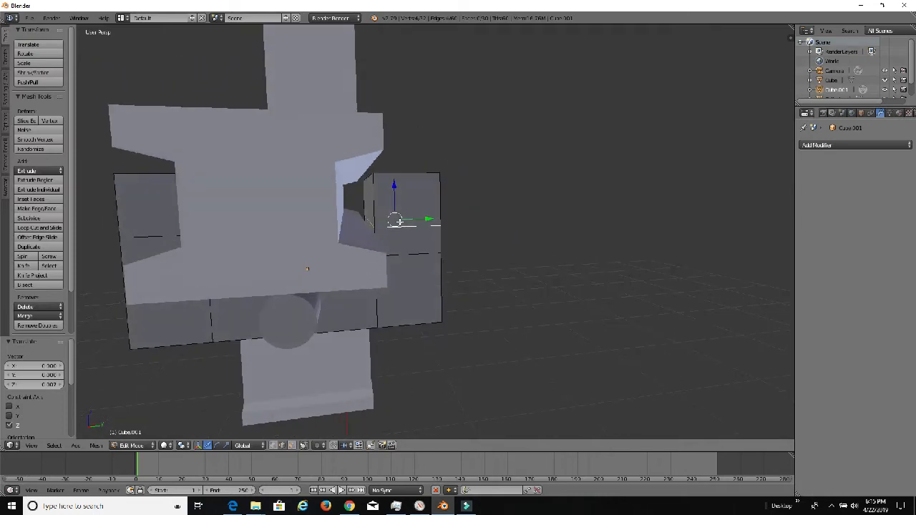
# Extrude the upper inner face of each upright about 0.035 into the arm's side recess.
pyautogui.click(291, 445)
pyautogui.click(370, 193)
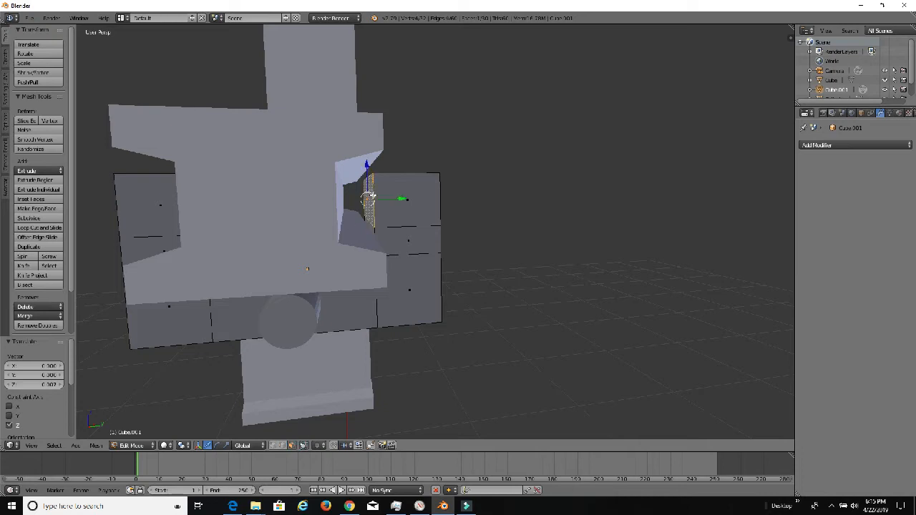
pyautogui.press('e')
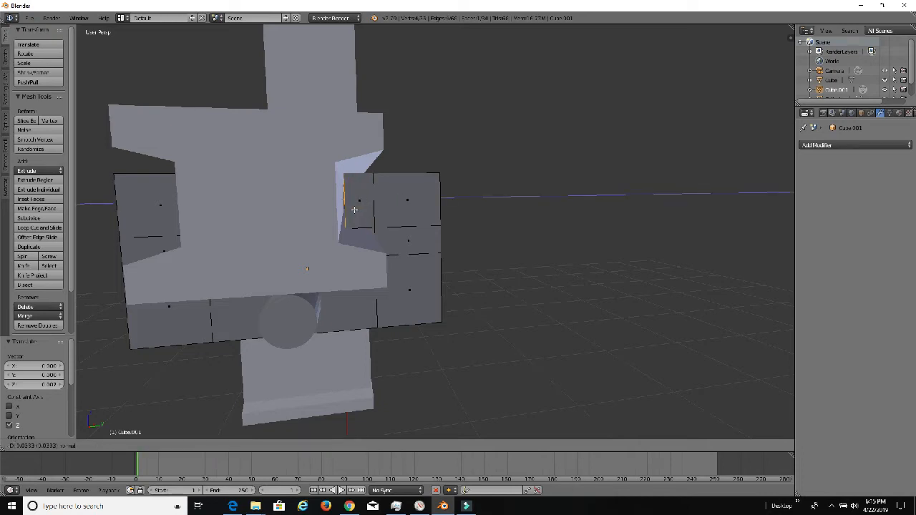
pyautogui.click(354, 210)
pyautogui.moveTo(351, 207); pyautogui.dragTo(398, 203, button='middle')
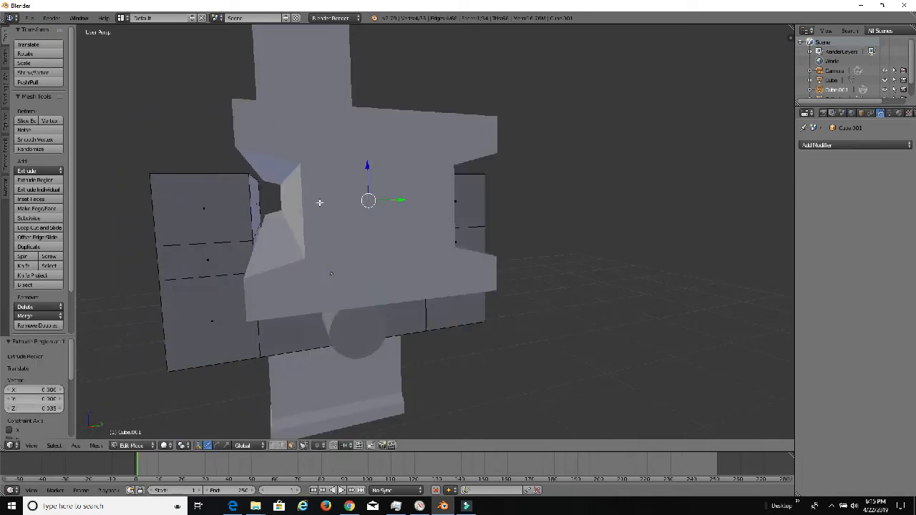
pyautogui.rightClick(253, 207)
pyautogui.press('e')
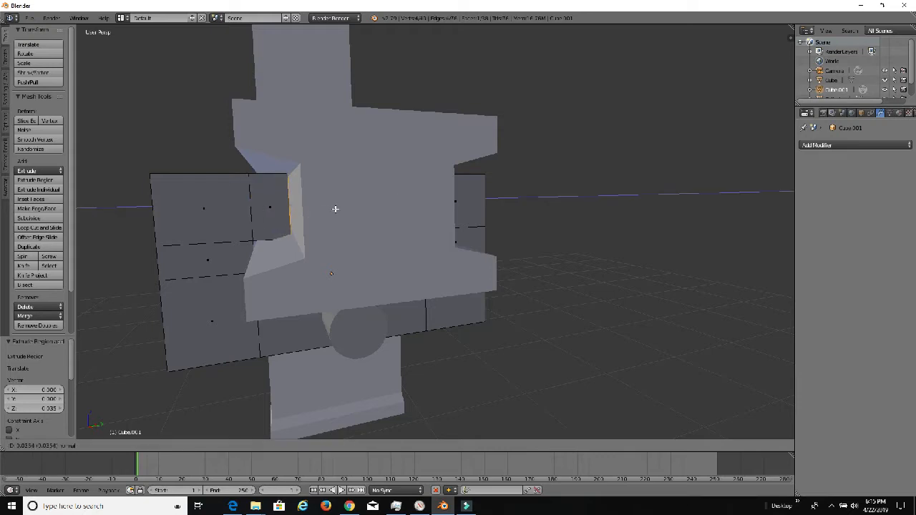
pyautogui.click(335, 209)
pyautogui.moveTo(335, 209)
pyautogui.mouseDown(button='middle')
pyautogui.moveTo(317, 207)
pyautogui.moveTo(332, 207)
pyautogui.mouseUp(button='middle')
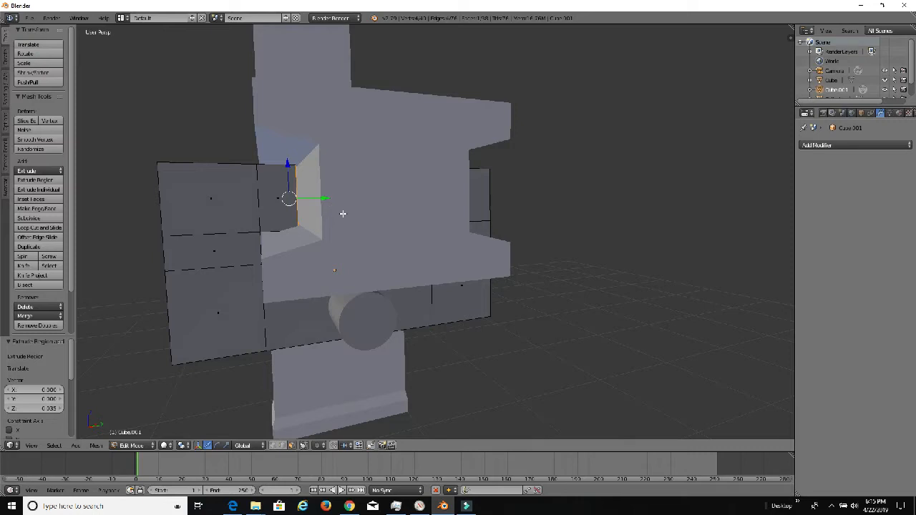
# Taper both inward extrusions by scaling their end faces along Z, one to 0.682 and the other to 0.658.
pyautogui.press('s')
pyautogui.press('z')
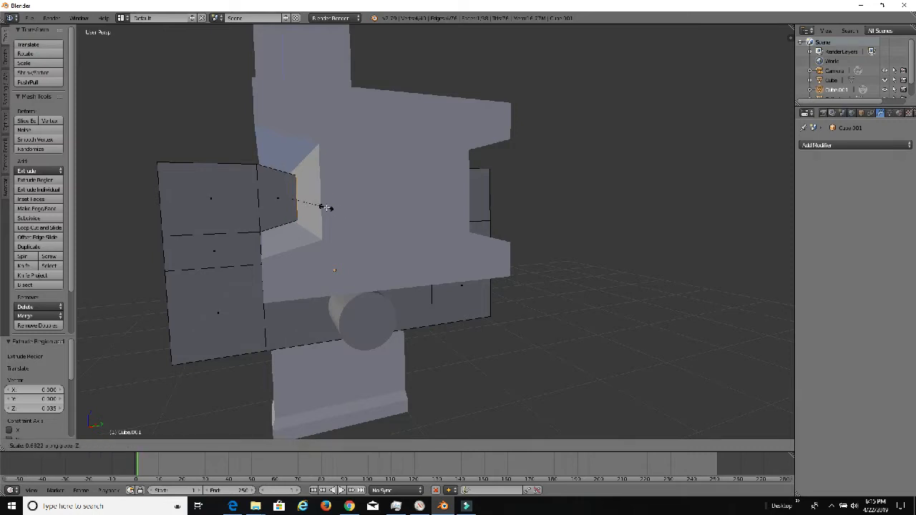
pyautogui.click(326, 207)
pyautogui.moveTo(322, 203); pyautogui.dragTo(345, 204, button='middle')
pyautogui.rightClick(354, 207)
pyautogui.press('s')
pyautogui.press('z')
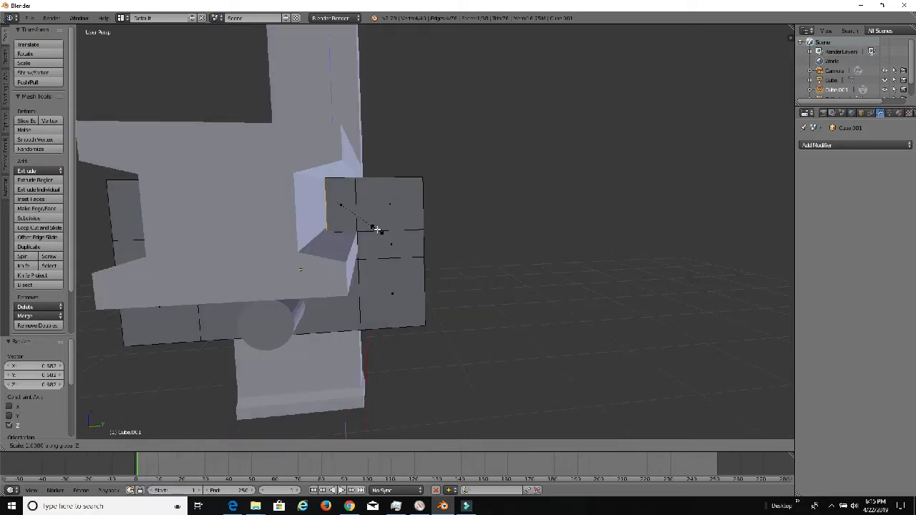
pyautogui.click(362, 221)
pyautogui.moveTo(362, 221)
pyautogui.mouseDown(button='middle')
pyautogui.moveTo(380, 213)
pyautogui.moveTo(215, 223)
pyautogui.moveTo(483, 222)
pyautogui.moveTo(363, 226)
pyautogui.mouseUp(button='middle')
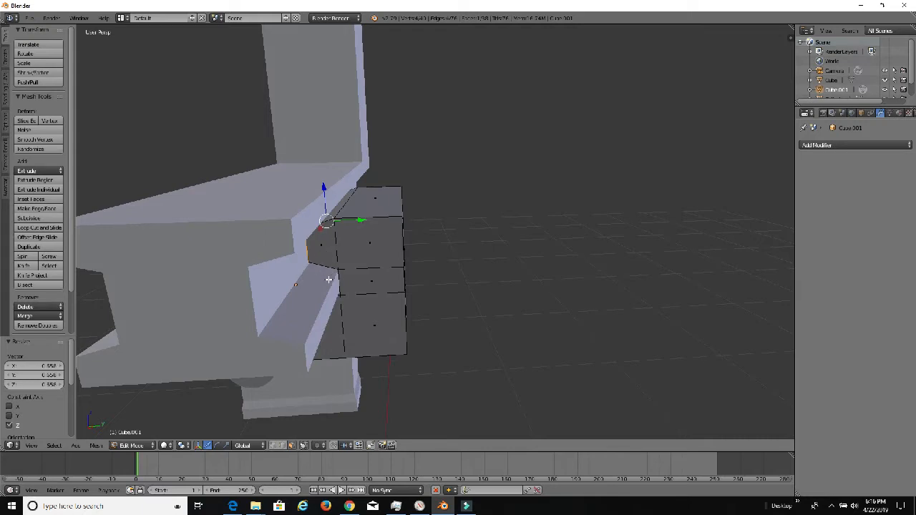
# Select all end faces of the lower box, uprights and lugs at its negative-X end and move them -0.314 along X.
pyautogui.moveTo(329, 280); pyautogui.dragTo(505, 279, button='middle')
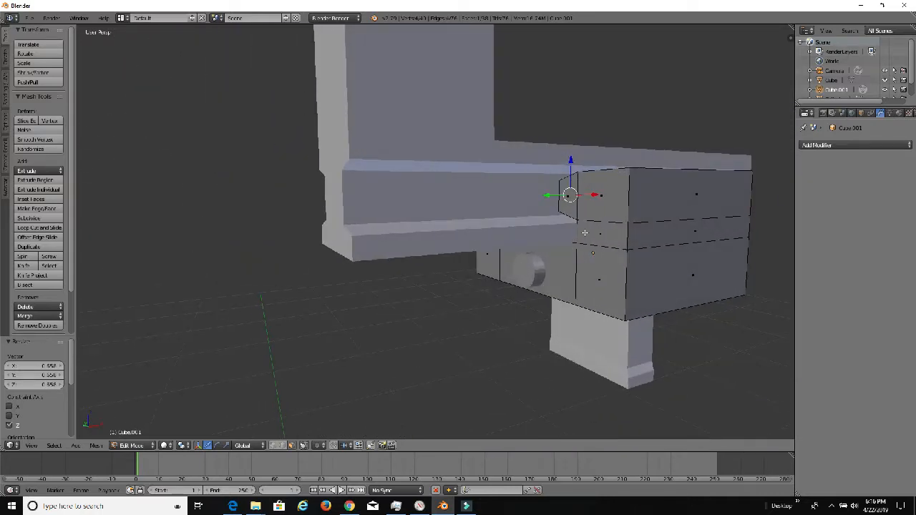
pyautogui.rightClick(568, 199)
pyautogui.keyDown('shift'); pyautogui.rightClick(602, 200); pyautogui.keyUp('shift')
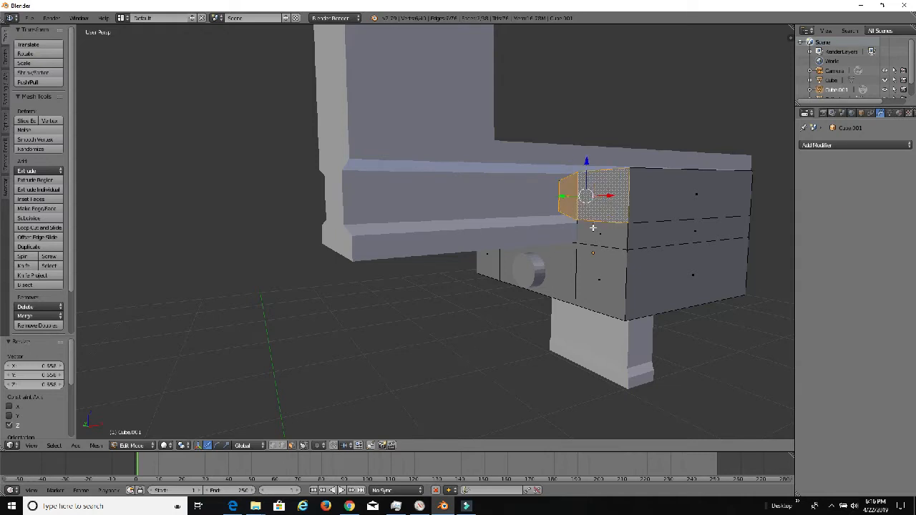
pyautogui.keyDown('shift'); pyautogui.rightClick(594, 227); pyautogui.keyUp('shift')
pyautogui.keyDown('shift'); pyautogui.rightClick(590, 251); pyautogui.keyUp('shift')
pyautogui.keyDown('shift'); pyautogui.rightClick(565, 254); pyautogui.keyUp('shift')
pyautogui.moveTo(566, 256); pyautogui.dragTo(530, 245, button='middle')
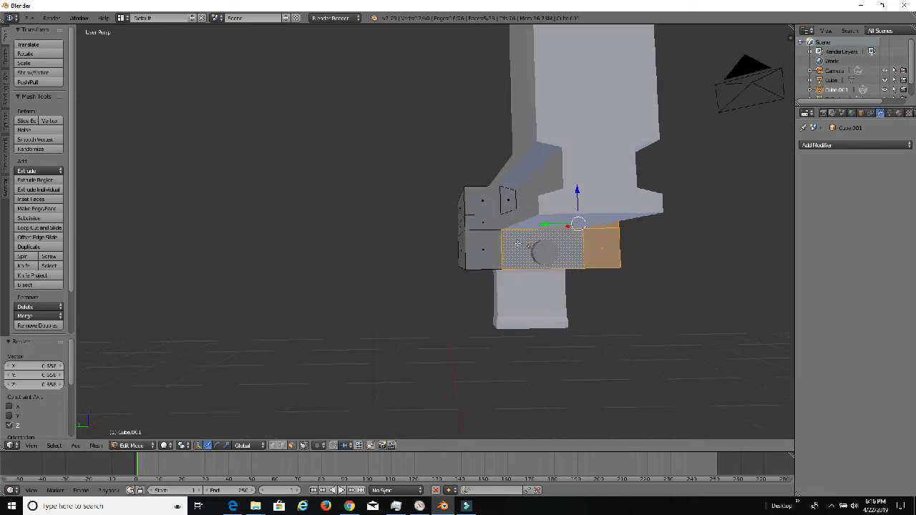
pyautogui.keyDown('shift'); pyautogui.rightClick(518, 244); pyautogui.keyUp('shift')
pyautogui.keyDown('shift'); pyautogui.rightClick(483, 247); pyautogui.keyUp('shift')
pyautogui.keyDown('shift'); pyautogui.rightClick(484, 201); pyautogui.keyUp('shift')
pyautogui.keyDown('shift'); pyautogui.rightClick(511, 202); pyautogui.keyUp('shift')
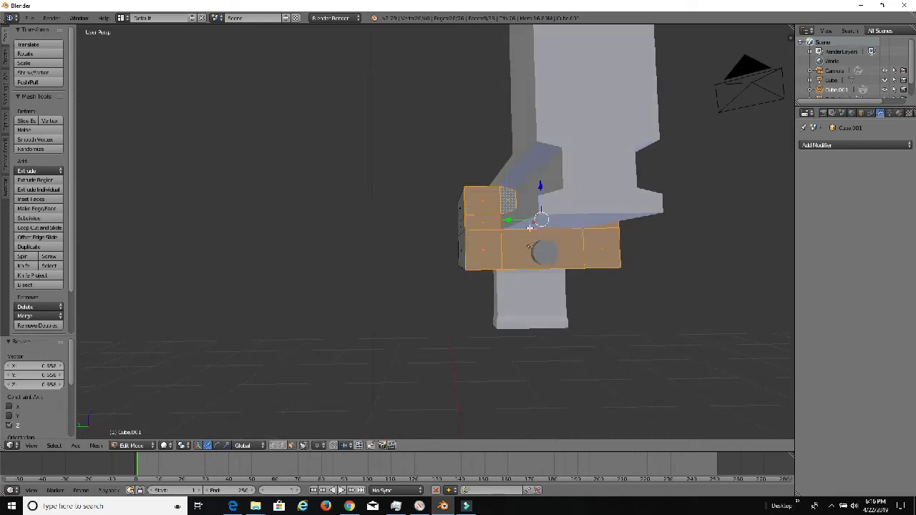
pyautogui.moveTo(511, 202); pyautogui.dragTo(592, 249, button='middle')
pyautogui.moveTo(458, 204); pyautogui.dragTo(583, 216)
pyautogui.moveTo(554, 220); pyautogui.dragTo(673, 224, button='middle')
pyautogui.moveTo(280, 300); pyautogui.dragTo(387, 252, button='middle')
pyautogui.rightClick(406, 265)
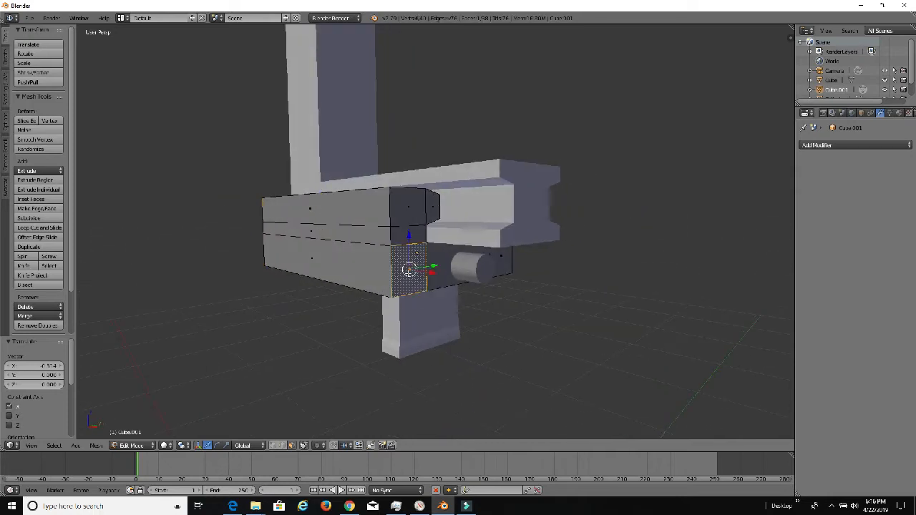
pyautogui.keyDown('shift'); pyautogui.rightClick(406, 237); pyautogui.keyUp('shift')
pyautogui.keyDown('shift'); pyautogui.rightClick(411, 212); pyautogui.keyUp('shift')
pyautogui.keyDown('shift'); pyautogui.rightClick(429, 210); pyautogui.keyUp('shift')
pyautogui.moveTo(430, 209); pyautogui.dragTo(385, 227, button='middle')
pyautogui.keyDown('shift'); pyautogui.rightClick(385, 227); pyautogui.keyUp('shift')
pyautogui.keyDown('shift'); pyautogui.rightClick(386, 209); pyautogui.keyUp('shift')
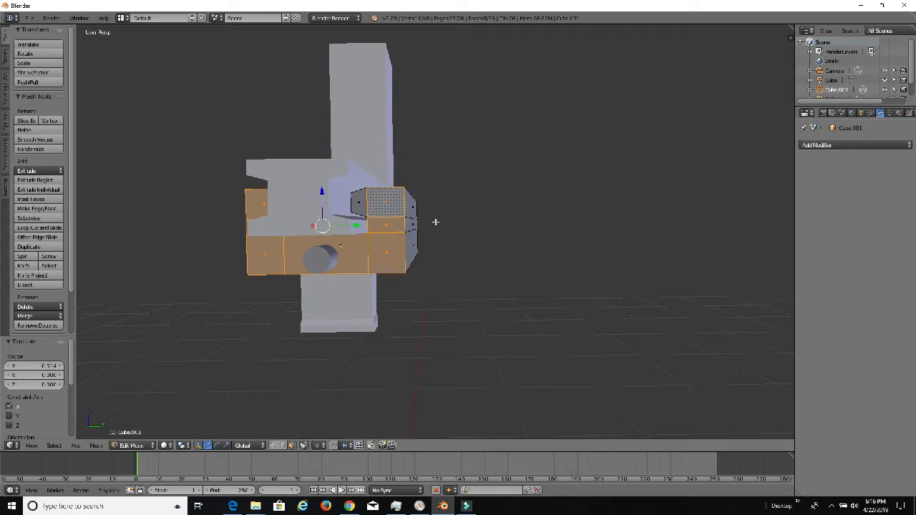
pyautogui.press('a')
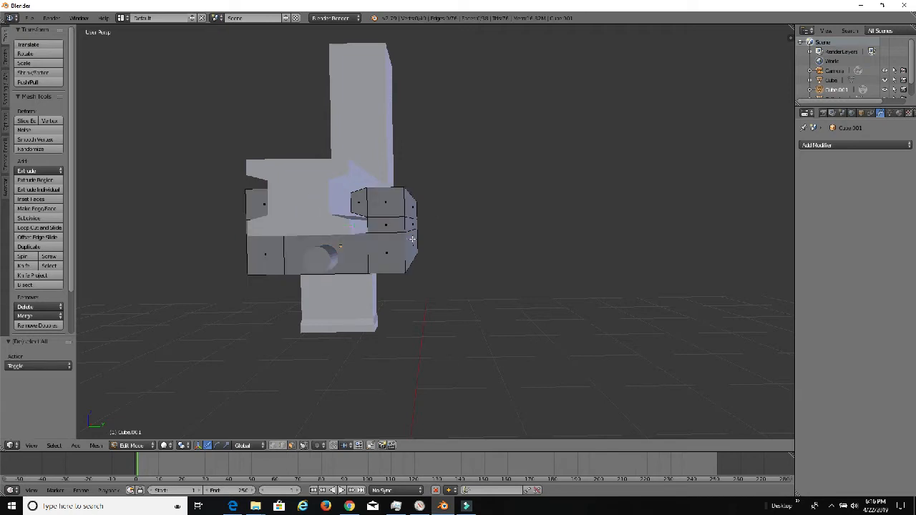
# Select all end faces at the box's positive-X end, including both lugs, and move them 0.409 and another 0.051 along X.
pyautogui.rightClick(378, 210)
pyautogui.keyDown('shift'); pyautogui.rightClick(385, 247); pyautogui.keyUp('shift')
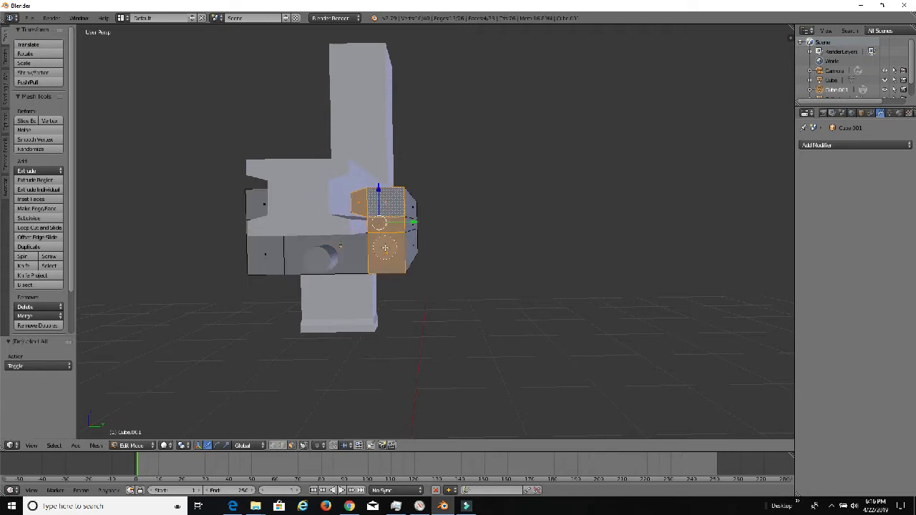
pyautogui.moveTo(385, 247); pyautogui.dragTo(274, 256)
pyautogui.rightClick(274, 256)
pyautogui.moveTo(280, 256)
pyautogui.mouseDown(button='middle')
pyautogui.moveTo(309, 261)
pyautogui.moveTo(330, 240)
pyautogui.moveTo(340, 255)
pyautogui.moveTo(441, 263)
pyautogui.mouseUp(button='middle')
pyautogui.keyDown('shift'); pyautogui.rightClick(330, 237); pyautogui.keyUp('shift')
pyautogui.keyDown('shift'); pyautogui.rightClick(333, 222); pyautogui.keyUp('shift')
pyautogui.keyDown('shift'); pyautogui.rightClick(358, 216); pyautogui.keyUp('shift')
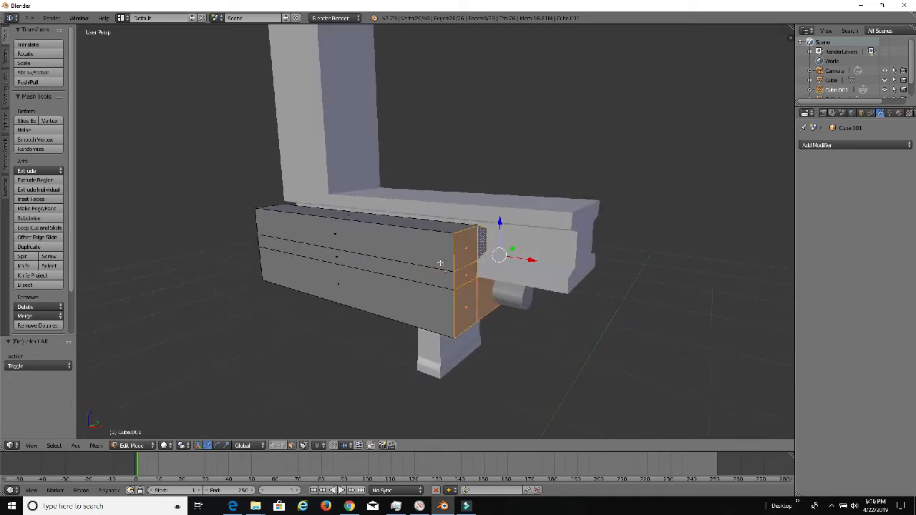
pyautogui.moveTo(529, 260); pyautogui.dragTo(783, 286)
pyautogui.scroll(-3, 566, 286)
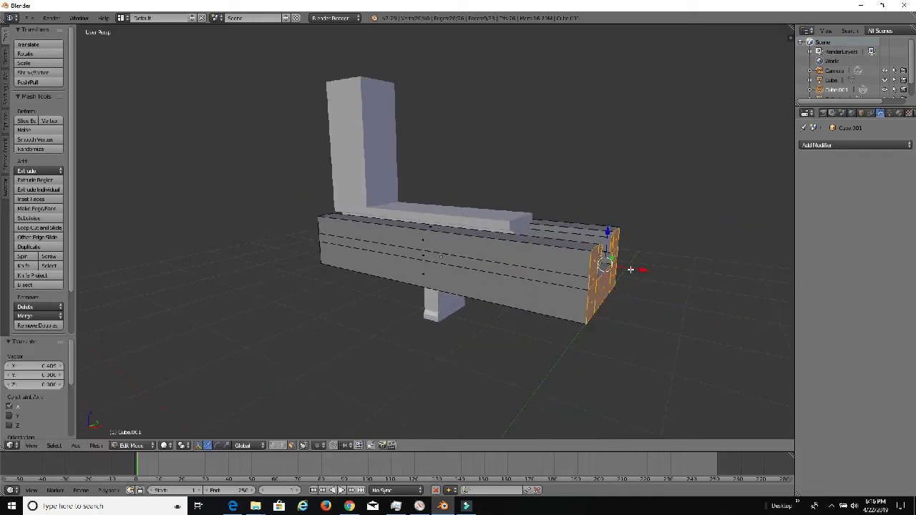
pyautogui.moveTo(630, 269); pyautogui.dragTo(657, 270)
# Test-slide the L-shaped object along X through the box's channel in Object Mode, cancelling each move.
pyautogui.moveTo(548, 279); pyautogui.dragTo(600, 222, button='middle')
pyautogui.scroll(3, 475, 251)
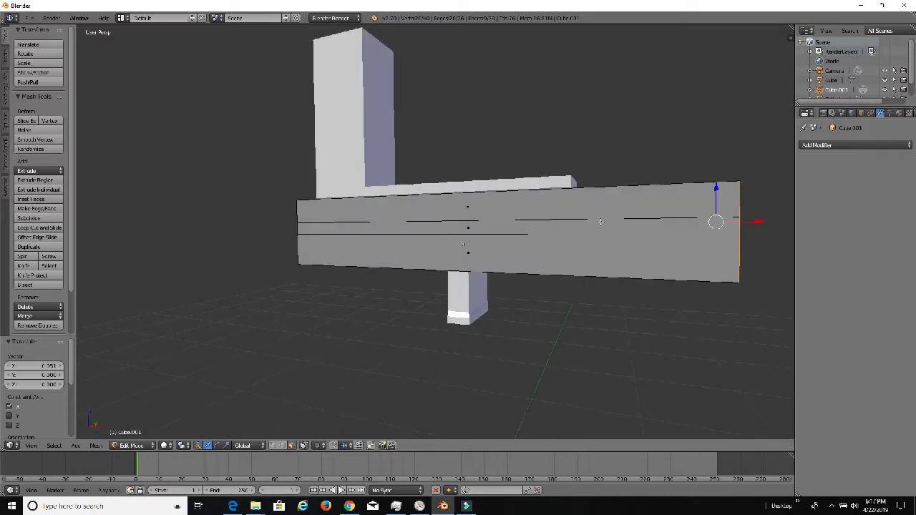
pyautogui.press('Tab')
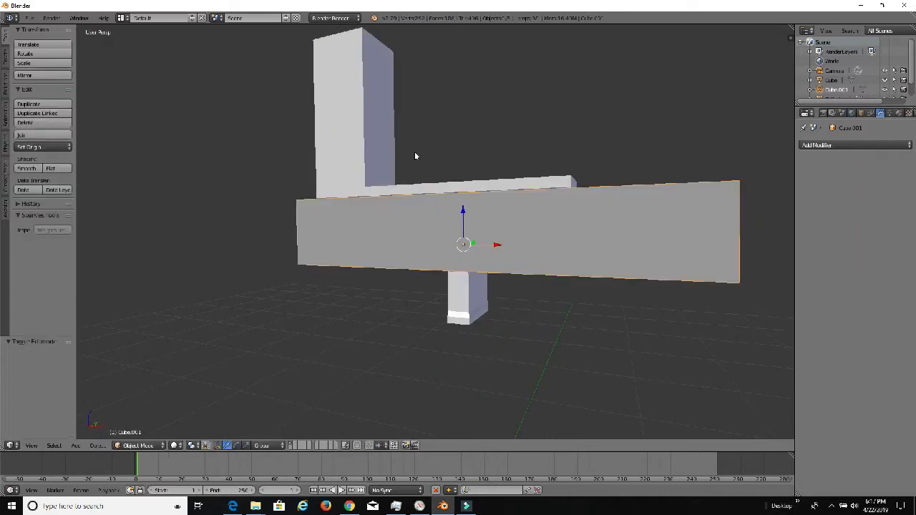
pyautogui.rightClick(387, 158)
pyautogui.moveTo(388, 206); pyautogui.dragTo(479, 215)
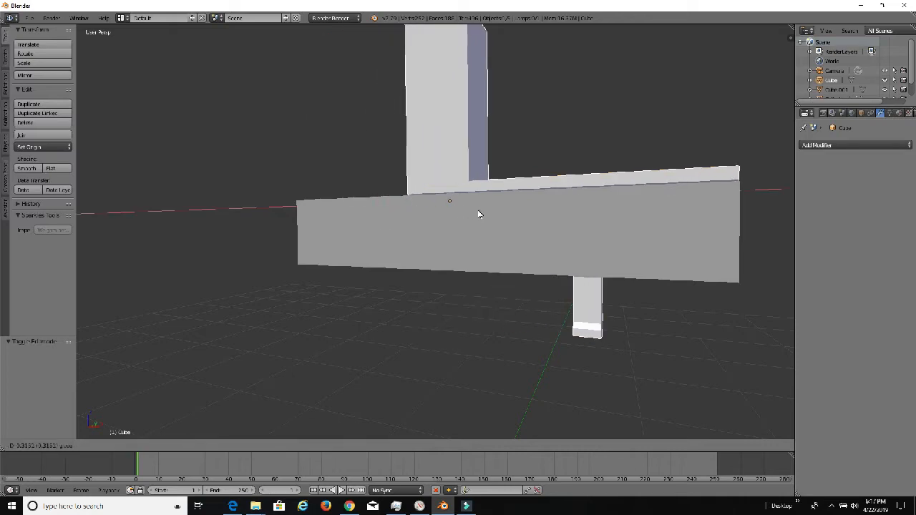
pyautogui.rightClick(472, 214)
pyautogui.moveTo(387, 205); pyautogui.dragTo(477, 218)
pyautogui.rightClick(477, 218)
pyautogui.moveTo(514, 245)
pyautogui.mouseDown(button='middle')
pyautogui.moveTo(389, 256)
pyautogui.moveTo(403, 263)
pyautogui.moveTo(413, 292)
pyautogui.moveTo(447, 290)
pyautogui.moveTo(437, 303)
pyautogui.moveTo(528, 315)
pyautogui.moveTo(500, 291)
pyautogui.moveTo(365, 290)
pyautogui.moveTo(508, 256)
pyautogui.moveTo(508, 274)
pyautogui.moveTo(520, 252)
pyautogui.mouseUp(button='middle')
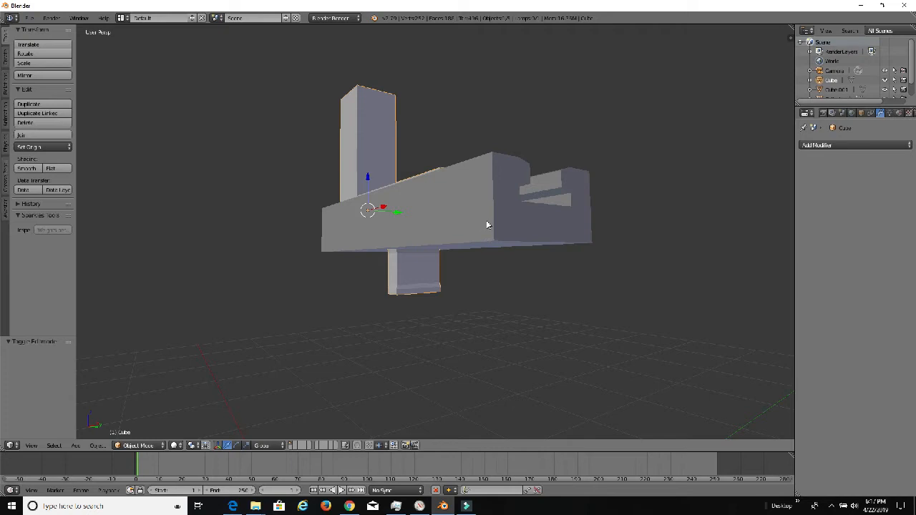
# Add a crosswise loop cut around the lower box and move it -0.437 along X toward the negative-X end.
pyautogui.moveTo(501, 217); pyautogui.dragTo(540, 203, button='middle')
pyautogui.rightClick(569, 193)
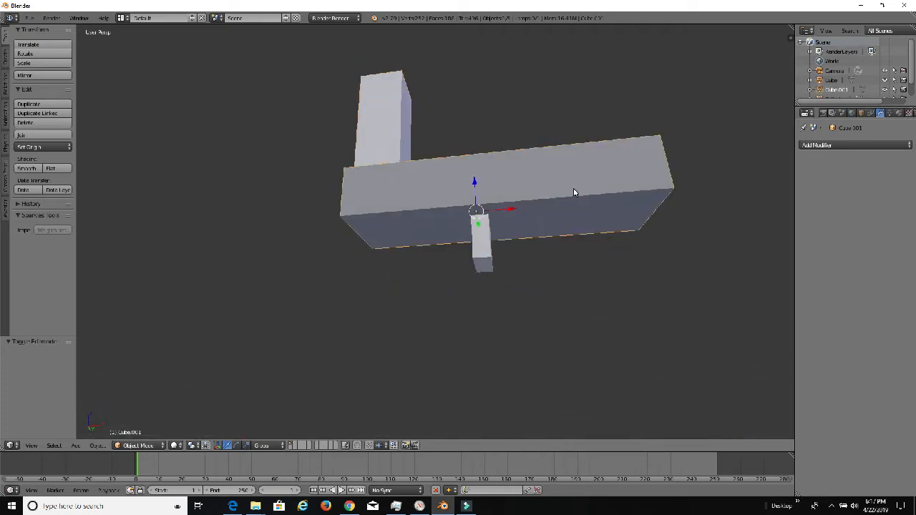
pyautogui.press('Tab')
pyautogui.scroll(2, 555, 223)
pyautogui.moveTo(554, 226); pyautogui.dragTo(729, 138, button='middle')
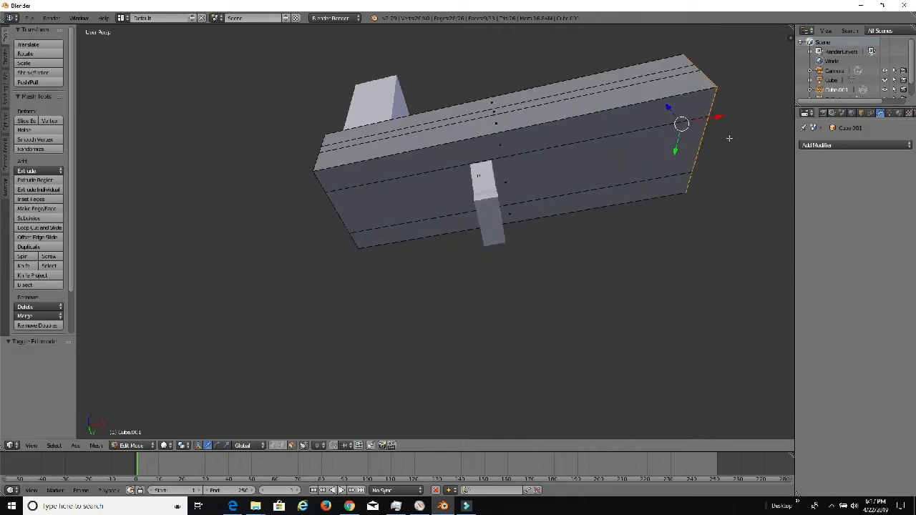
pyautogui.hotkey('ctrl', 'r')
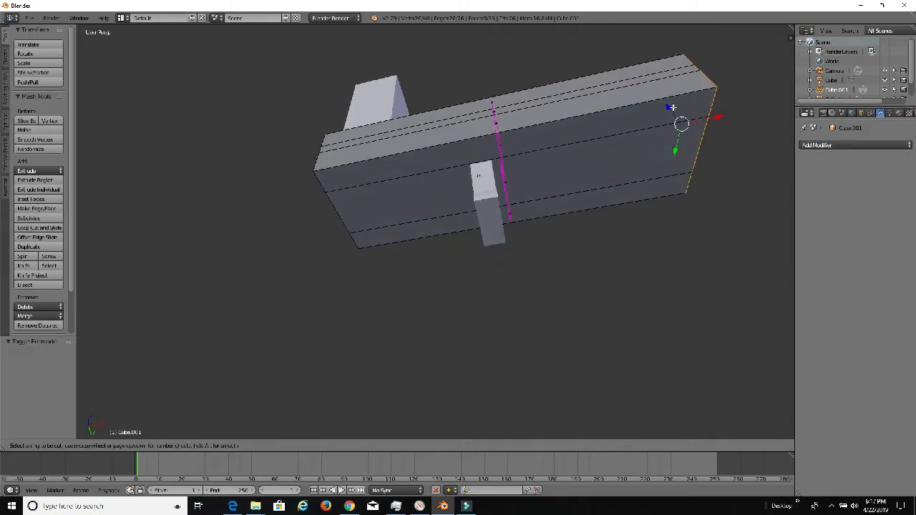
pyautogui.click(671, 107)
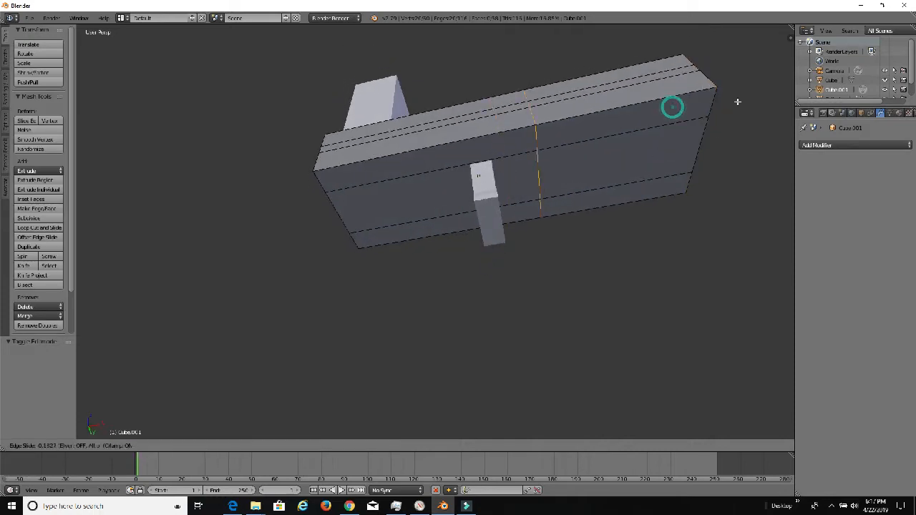
pyautogui.rightClick(136, 84)
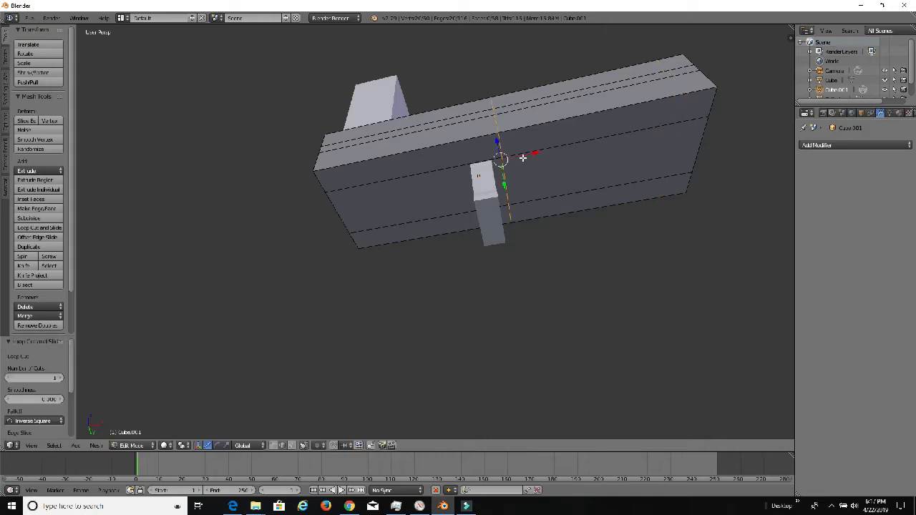
pyautogui.press('g')
pyautogui.press('x')
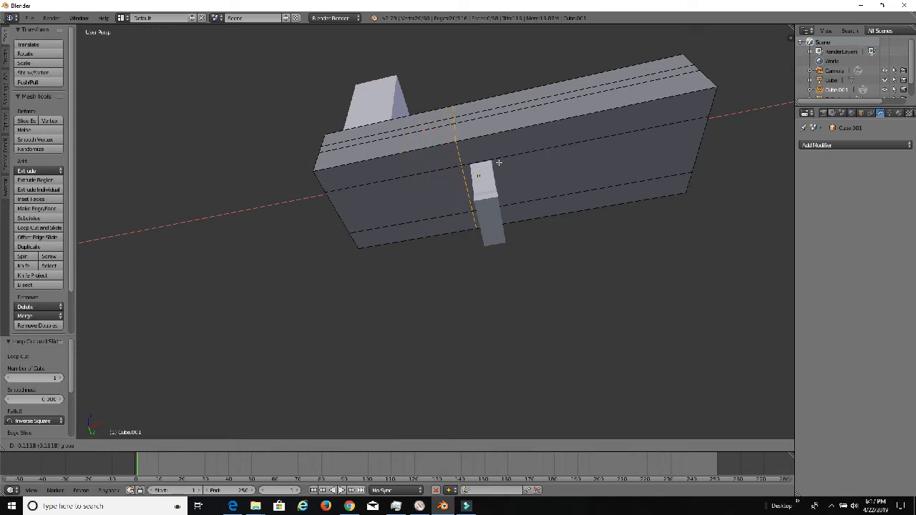
pyautogui.click(406, 187)
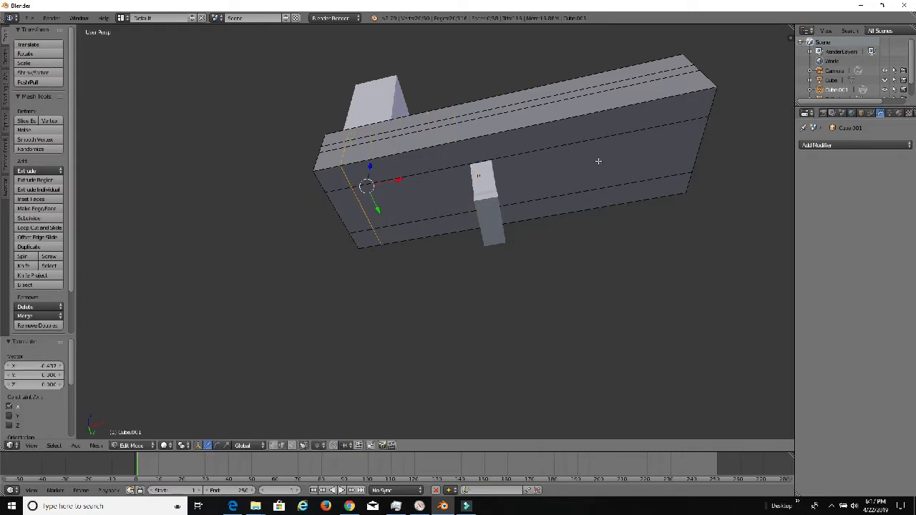
# Add a second crosswise loop cut around the box and slide it close to the positive-X end.
pyautogui.moveTo(601, 161); pyautogui.dragTo(600, 178, button='middle')
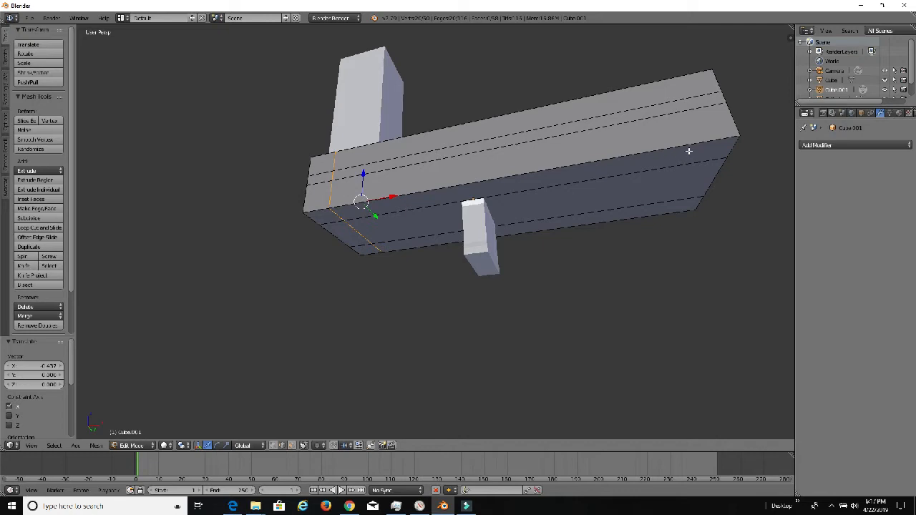
pyautogui.hotkey('ctrl', 'r')
pyautogui.click(646, 154)
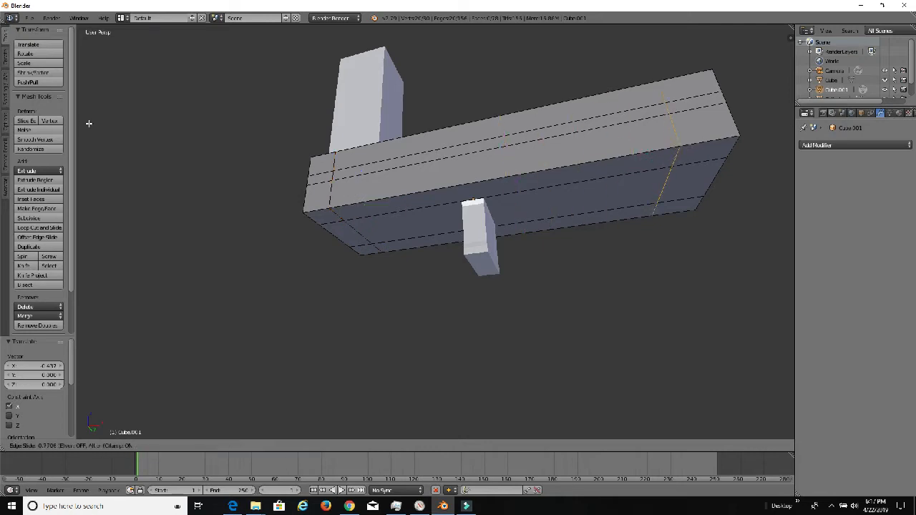
pyautogui.click(111, 117)
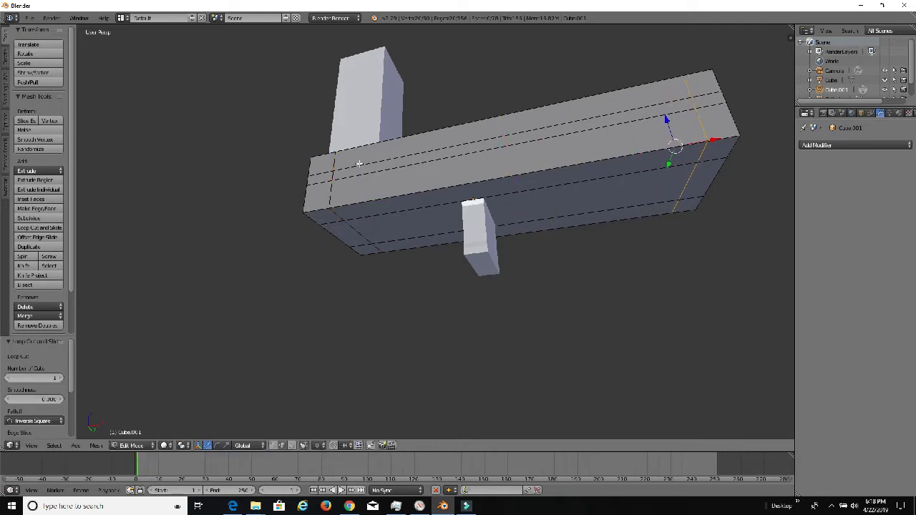
# Delete the large central face on the box's underside and the matching inner face above it to open a slot.
pyautogui.moveTo(360, 163); pyautogui.dragTo(550, 247, button='middle')
pyautogui.moveTo(639, 385); pyautogui.dragTo(504, 149, button='middle')
pyautogui.scroll(2, 565, 136)
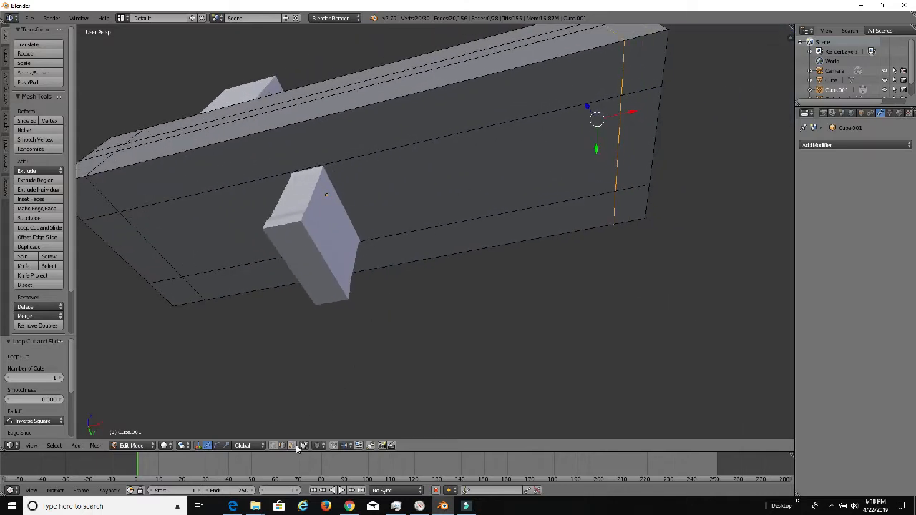
pyautogui.click(291, 445)
pyautogui.rightClick(539, 165)
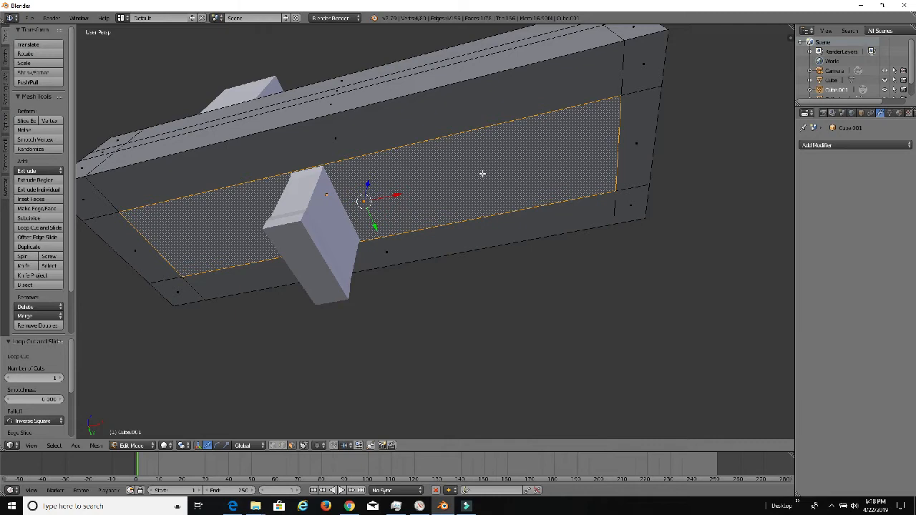
pyautogui.moveTo(483, 174); pyautogui.dragTo(316, 176, button='middle')
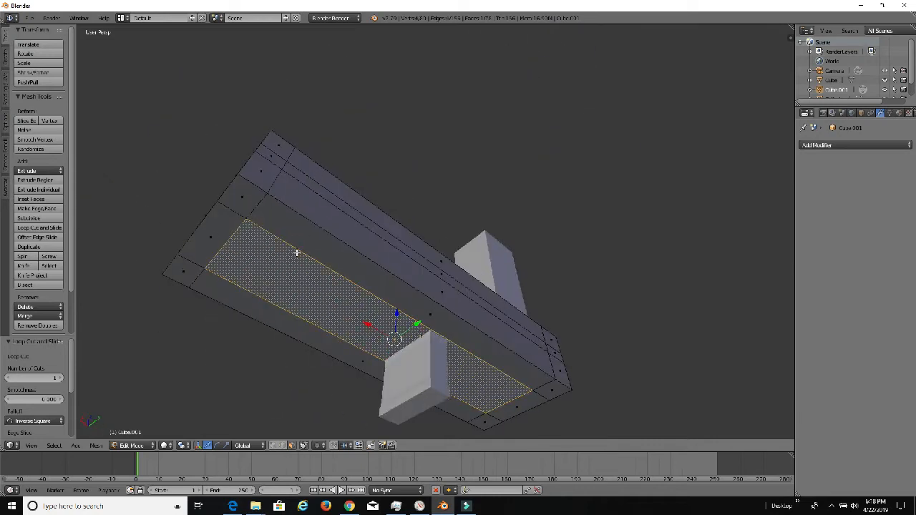
pyautogui.moveTo(296, 253); pyautogui.dragTo(327, 256, button='middle')
pyautogui.press('x')
pyautogui.click(286, 299)
pyautogui.rightClick(307, 252)
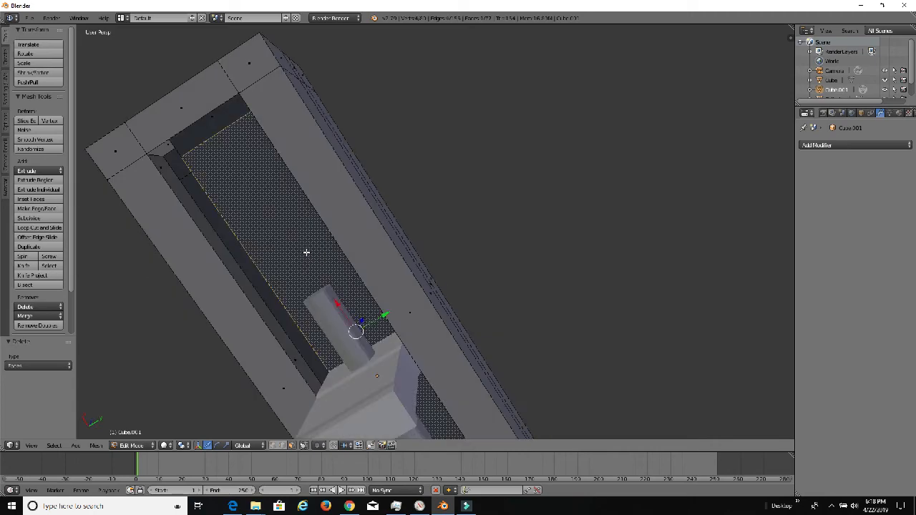
pyautogui.press('x')
pyautogui.click(305, 253)
# Fill the gap at the slot's positive-X end with a face between its upper and lower edges.
pyautogui.moveTo(302, 251); pyautogui.dragTo(401, 304, button='middle')
pyautogui.scroll(1, 499, 229)
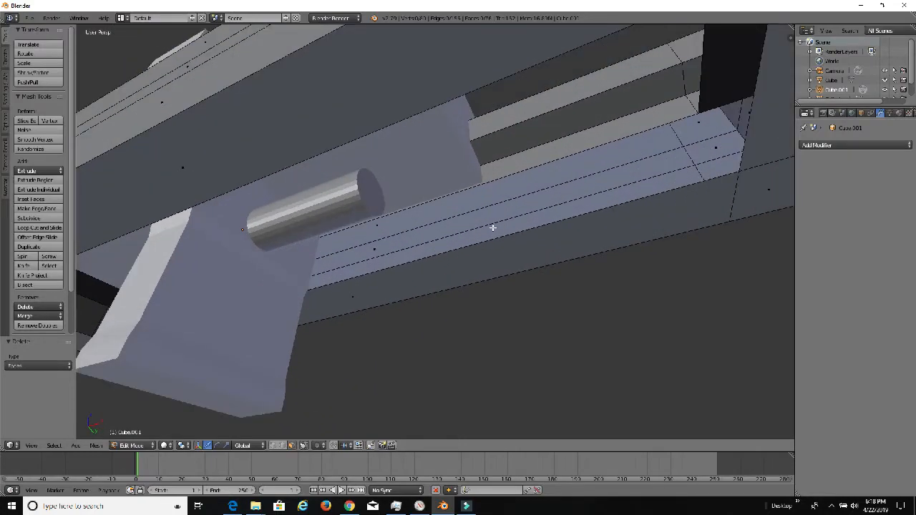
pyautogui.moveTo(492, 228)
pyautogui.mouseDown(button='middle')
pyautogui.moveTo(463, 237)
pyautogui.moveTo(492, 241)
pyautogui.mouseUp(button='middle')
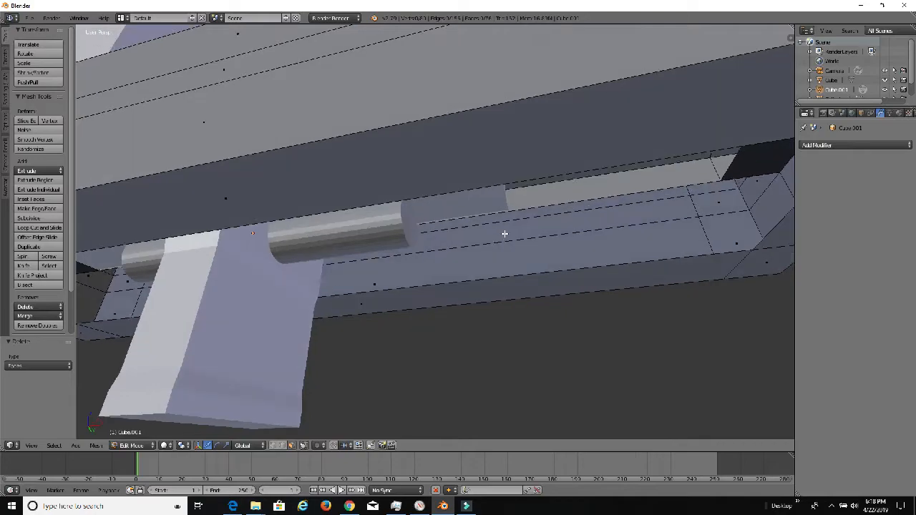
pyautogui.scroll(-4, 563, 243)
pyautogui.scroll(2, 584, 232)
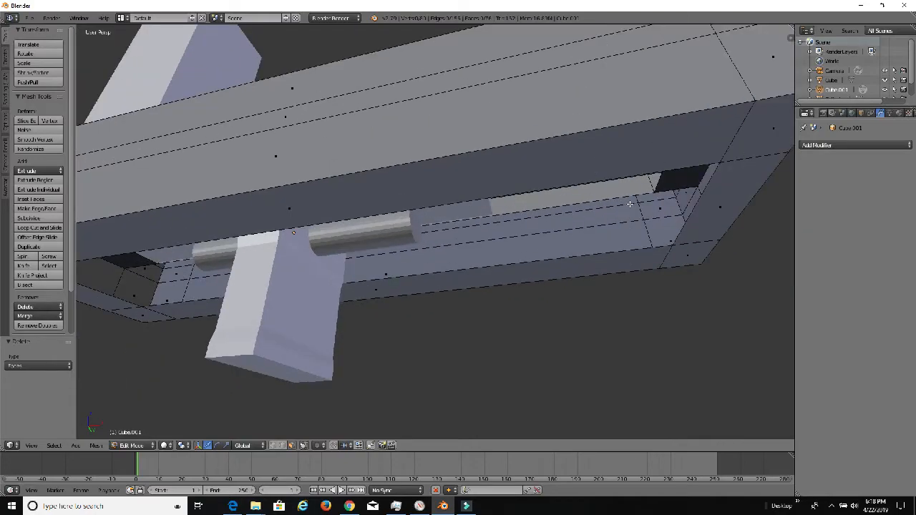
pyautogui.moveTo(629, 205); pyautogui.dragTo(682, 205, button='middle')
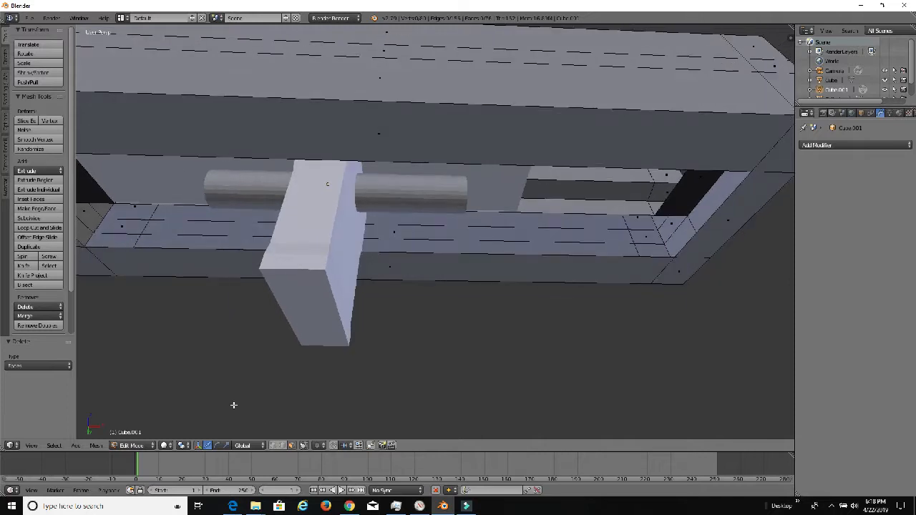
pyautogui.moveTo(583, 264); pyautogui.dragTo(648, 246, button='middle')
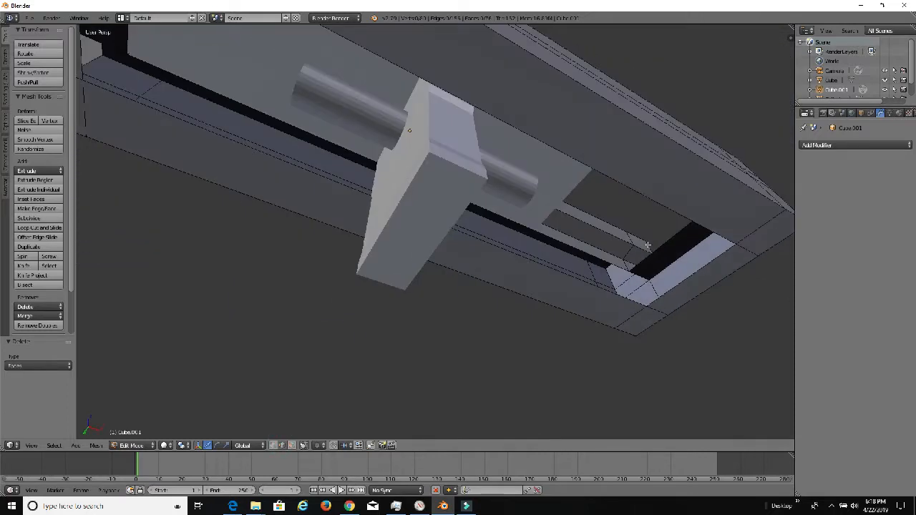
pyautogui.rightClick(657, 248)
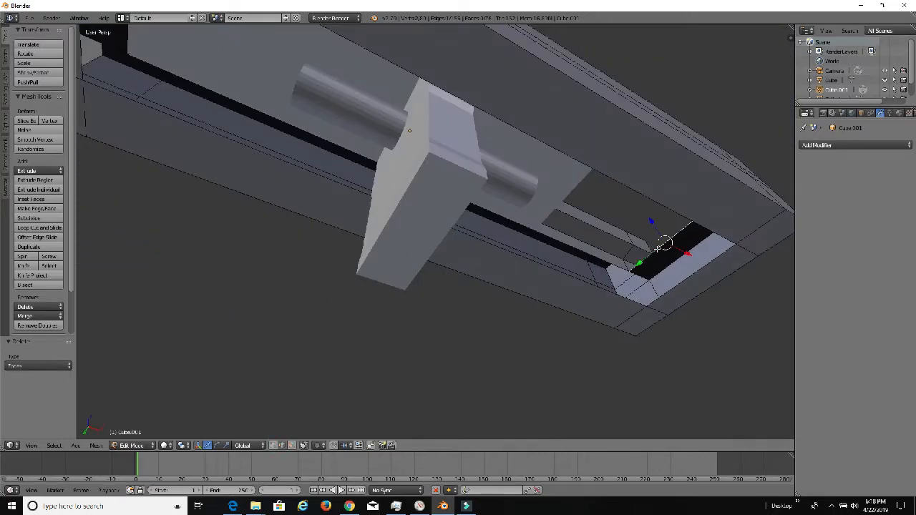
pyautogui.keyDown('shift'); pyautogui.rightClick(688, 285); pyautogui.keyUp('shift')
pyautogui.press('f')
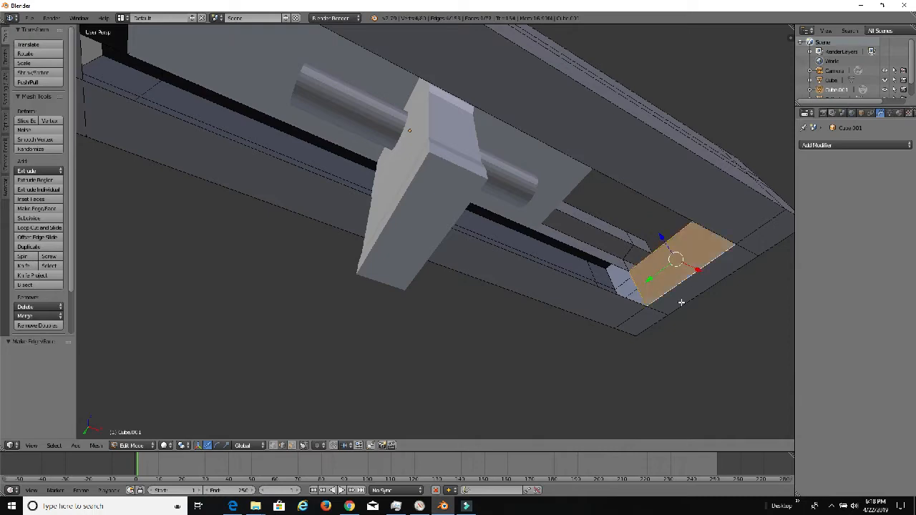
# Fill the gap at the underside slot's negative-X end with a face between its upper and lower edges.
pyautogui.moveTo(666, 277); pyautogui.dragTo(473, 231, button='middle')
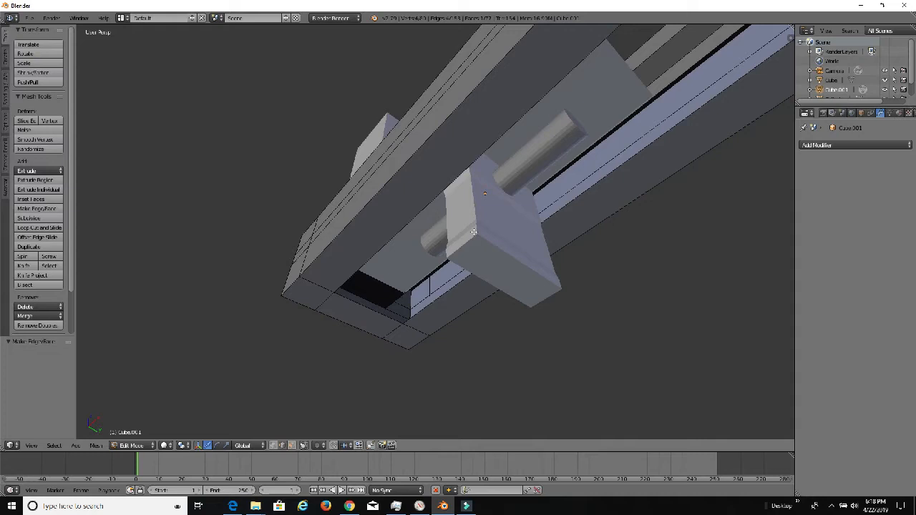
pyautogui.rightClick(378, 285)
pyautogui.keyDown('shift'); pyautogui.rightClick(372, 306); pyautogui.keyUp('shift')
pyautogui.press('f')
# Close the slot's long positive-Y side with a face between its inner and outer long edges.
pyautogui.rightClick(428, 276)
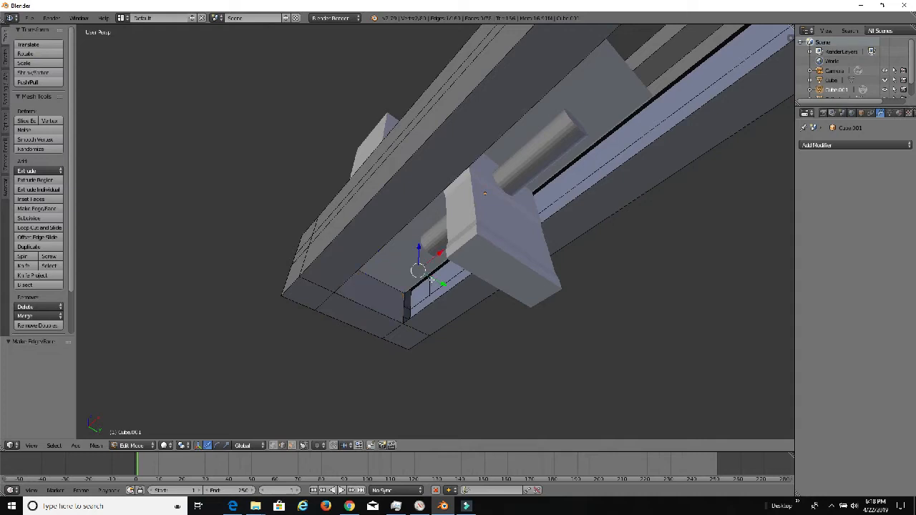
pyautogui.moveTo(430, 279); pyautogui.dragTo(583, 258, button='middle')
pyautogui.rightClick(715, 185)
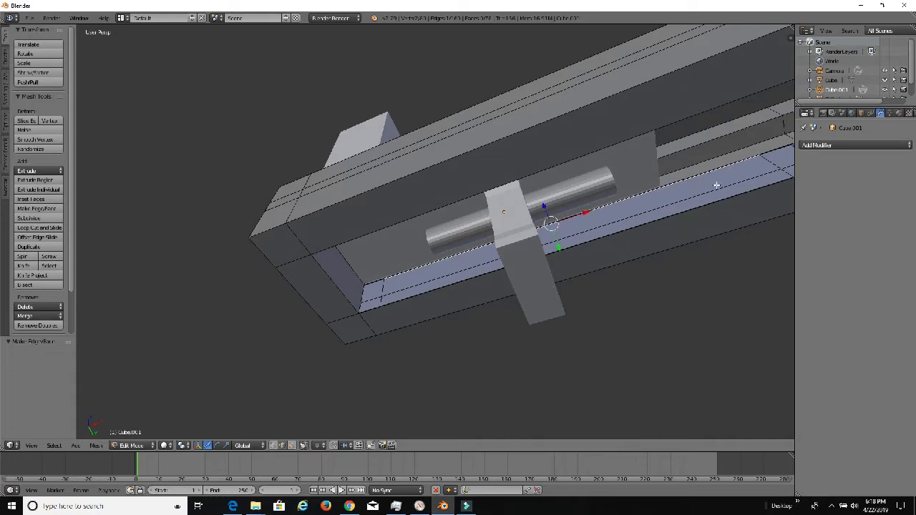
pyautogui.rightClick(718, 201)
pyautogui.moveTo(712, 205); pyautogui.dragTo(535, 291, button='middle')
pyautogui.rightClick(618, 223)
pyautogui.rightClick(530, 297)
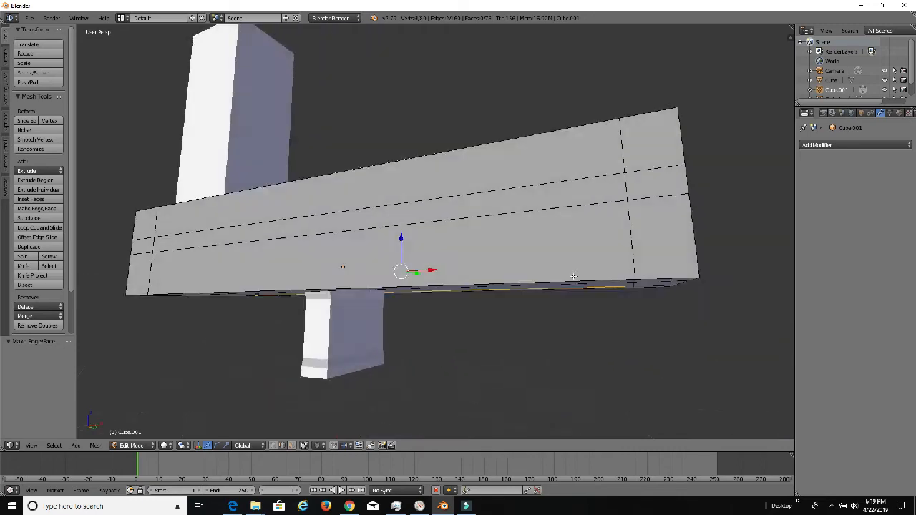
pyautogui.moveTo(574, 276); pyautogui.dragTo(293, 230, button='middle')
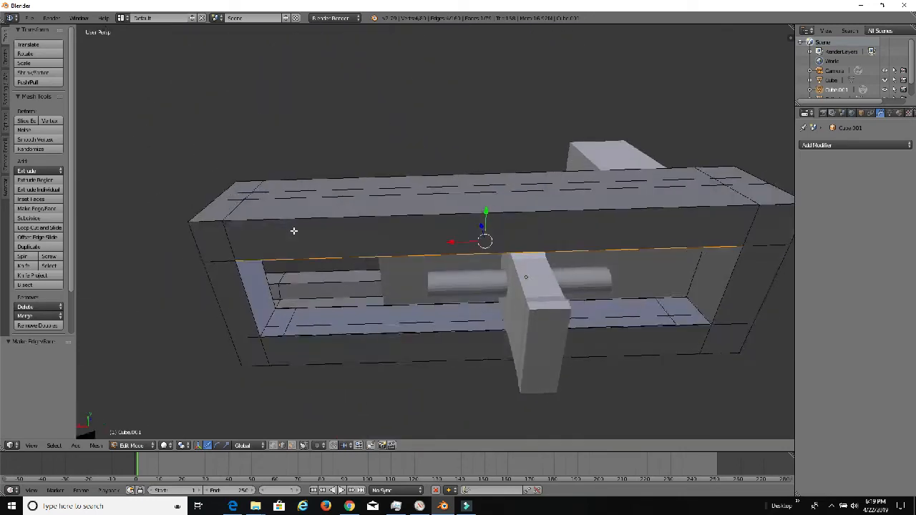
# Close the slot's long negative-Y side with a face between its inner and outer long edges.
pyautogui.rightClick(371, 336)
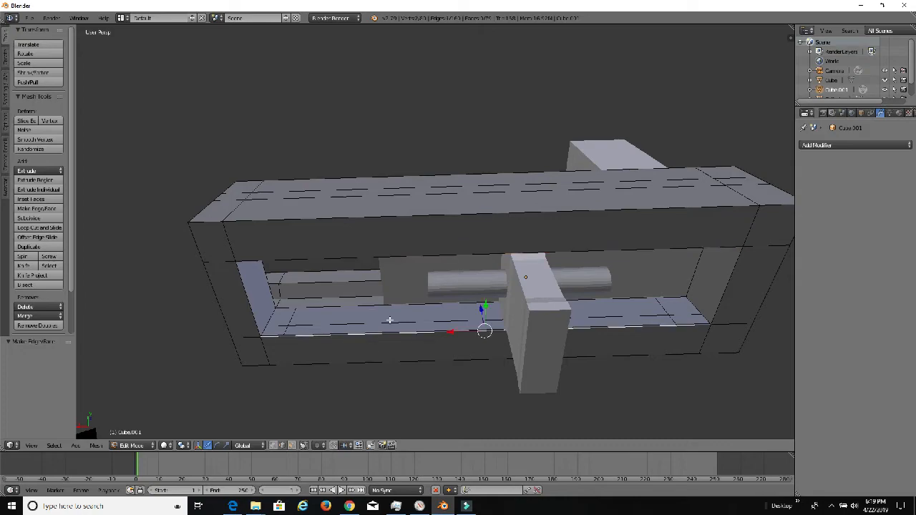
pyautogui.moveTo(390, 320); pyautogui.dragTo(462, 423, button='middle')
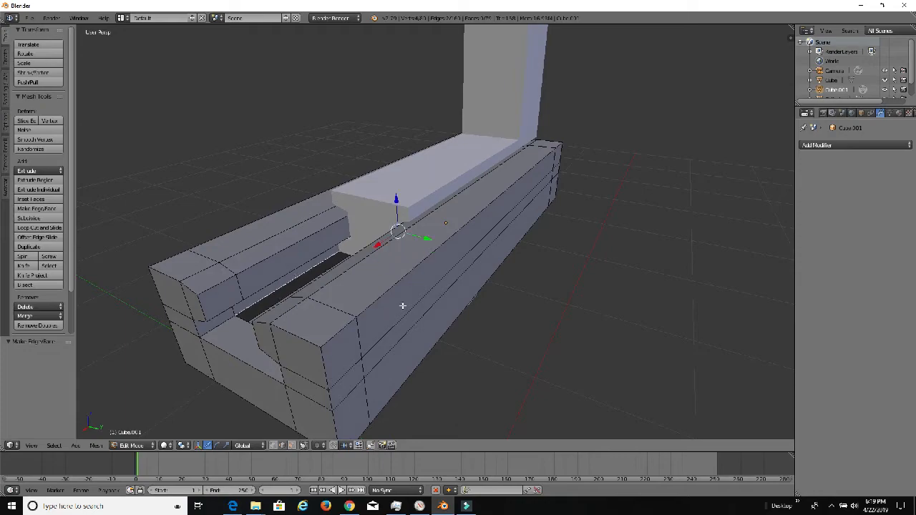
pyautogui.moveTo(402, 306); pyautogui.dragTo(217, 355, button='middle')
pyautogui.press('f')
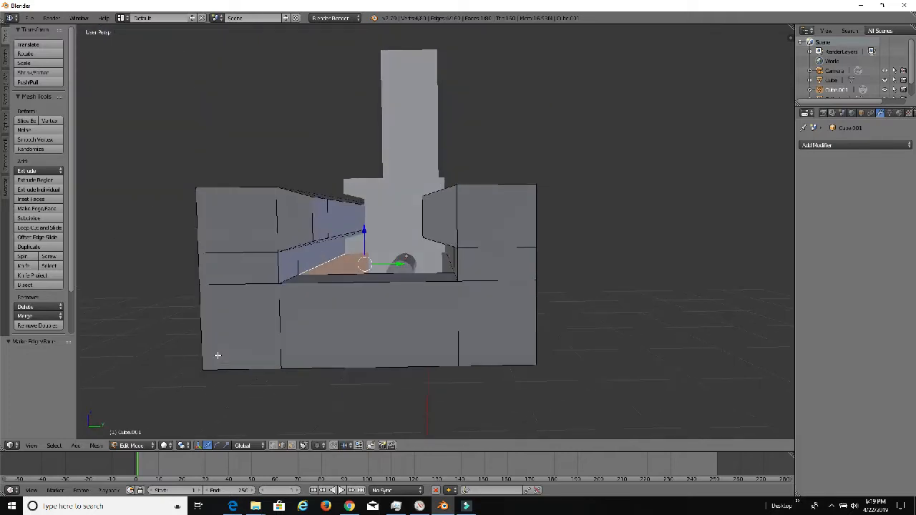
# Examine the box's slot walls and the fit of the stem and cylinder from the end, above and below.
pyautogui.scroll(8, 217, 355)
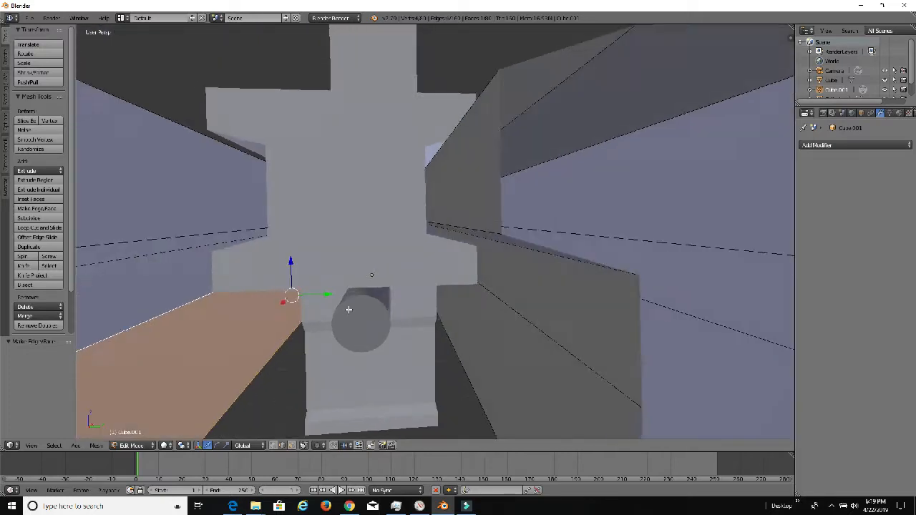
pyautogui.moveTo(349, 309); pyautogui.dragTo(347, 176, button='middle')
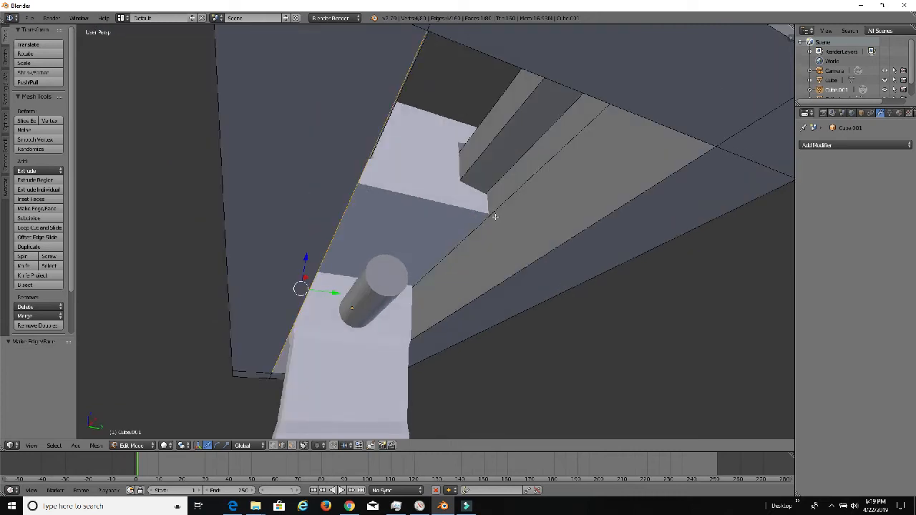
pyautogui.moveTo(495, 217); pyautogui.dragTo(456, 235, button='middle')
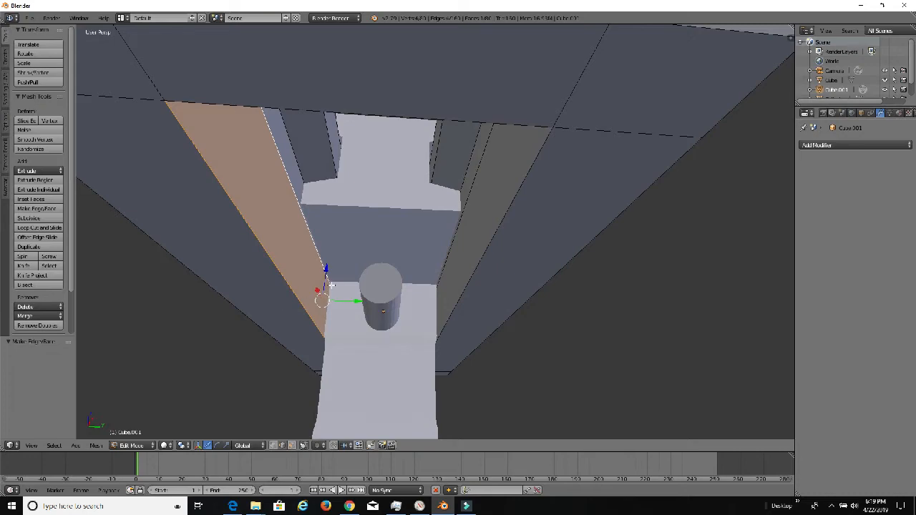
pyautogui.moveTo(394, 283); pyautogui.dragTo(422, 296, button='middle')
pyautogui.scroll(-2, 422, 296)
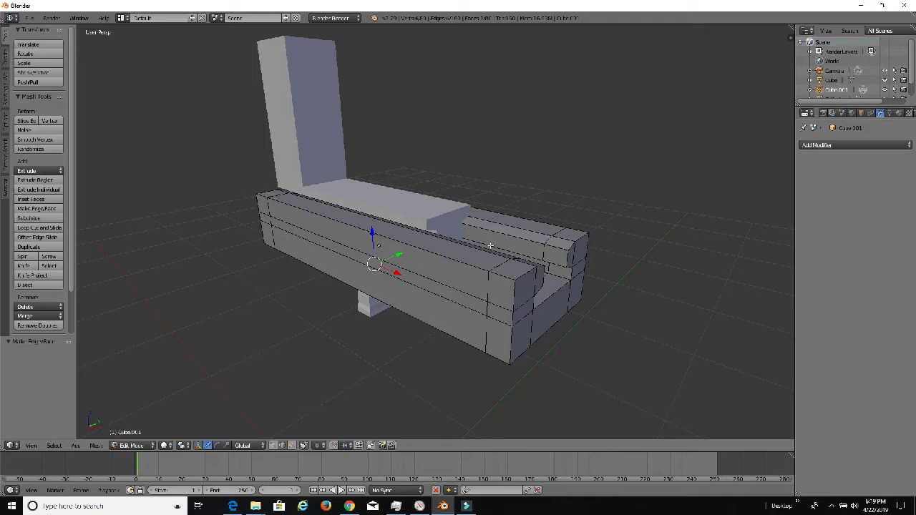
pyautogui.moveTo(490, 245); pyautogui.dragTo(634, 205, button='middle')
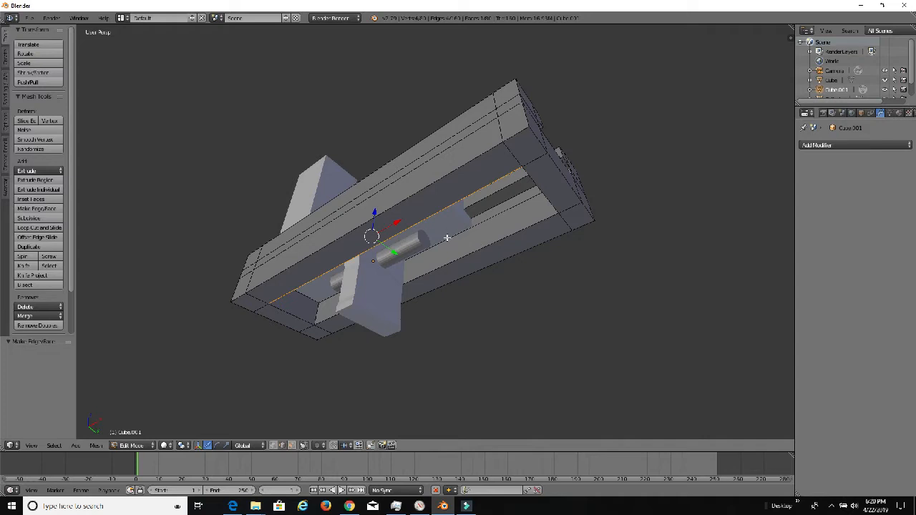
pyautogui.moveTo(426, 249); pyautogui.dragTo(388, 340, button='middle')
pyautogui.scroll(3, 426, 300)
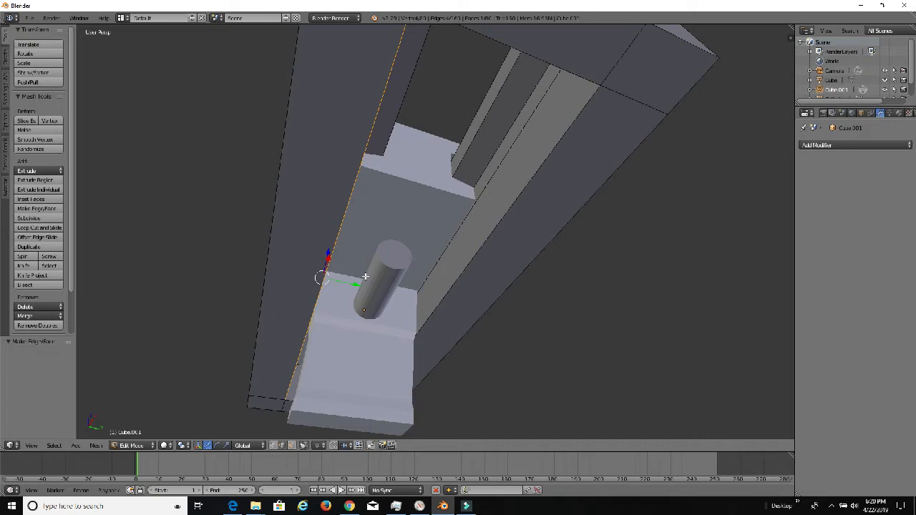
pyautogui.scroll(-5, 388, 216)
pyautogui.moveTo(387, 216); pyautogui.dragTo(427, 322, button='middle')
pyautogui.scroll(5, 400, 256)
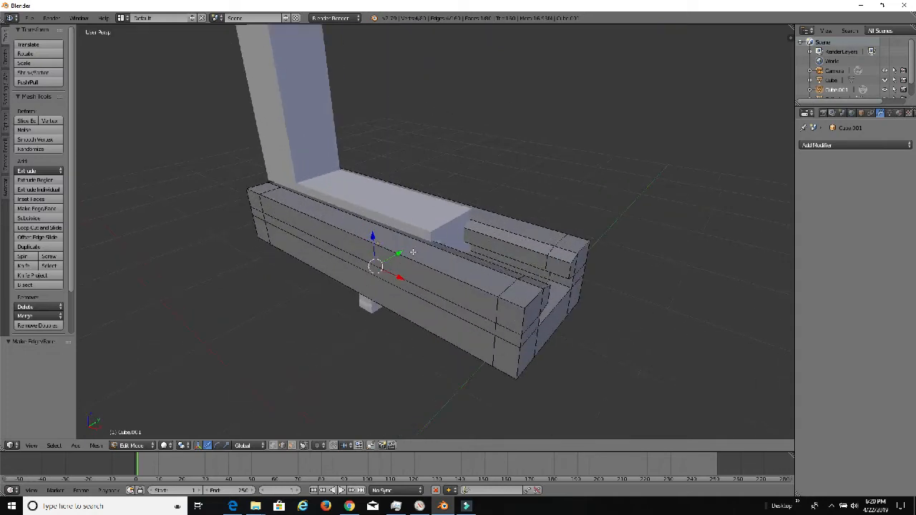
pyautogui.moveTo(399, 256); pyautogui.dragTo(287, 240, button='middle')
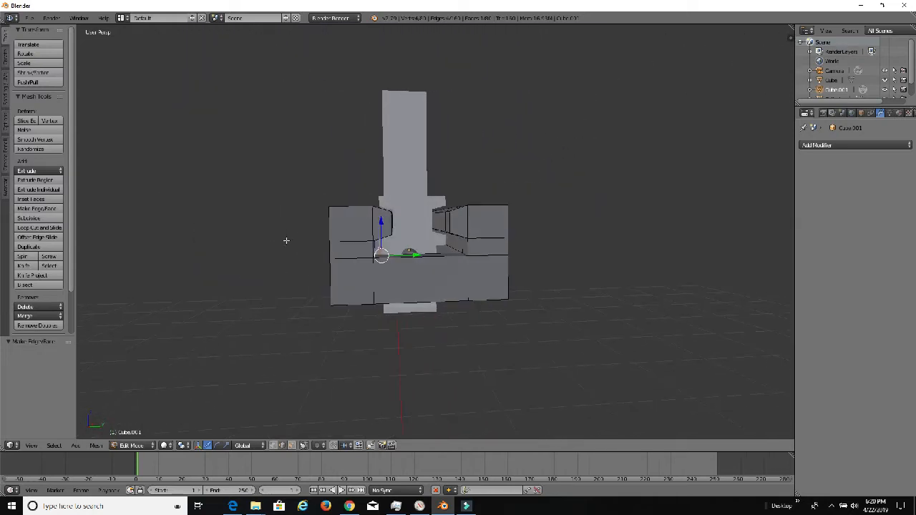
pyautogui.scroll(5, 428, 266)
pyautogui.moveTo(423, 266); pyautogui.dragTo(418, 189, button='middle')
pyautogui.moveTo(451, 248); pyautogui.dragTo(369, 241, button='middle')
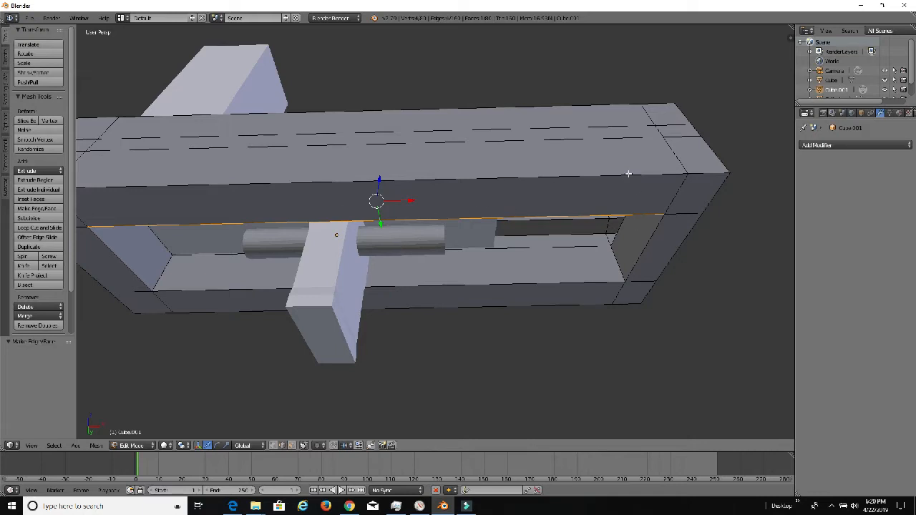
pyautogui.scroll(-3, 573, 194)
pyautogui.moveTo(542, 205)
pyautogui.mouseDown(button='middle')
pyautogui.moveTo(480, 242)
pyautogui.moveTo(449, 242)
pyautogui.moveTo(578, 218)
pyautogui.moveTo(556, 213)
pyautogui.mouseUp(button='middle')
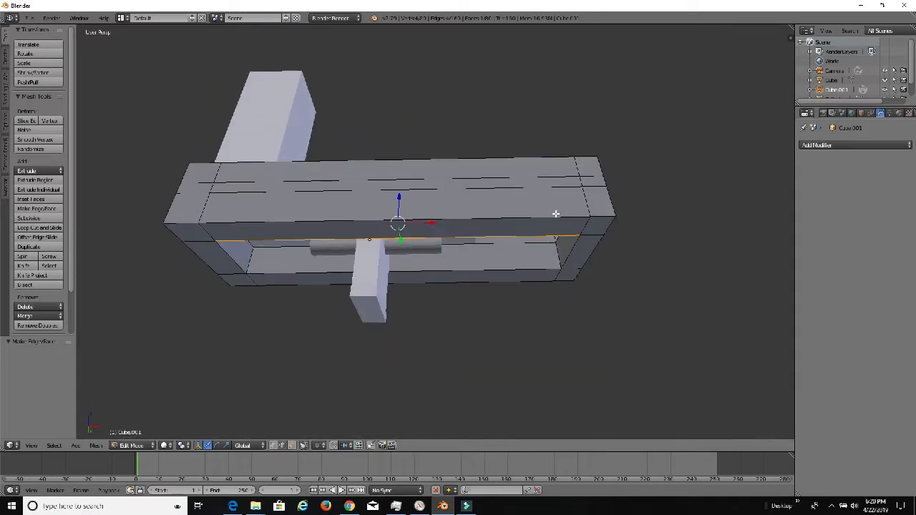
# Extrude the cylinder's positive-X end face along X until it sticks out through the box's end wall.
pyautogui.press('Tab')
pyautogui.rightClick(438, 246)
pyautogui.press('Tab')
pyautogui.moveTo(440, 247); pyautogui.dragTo(407, 258, button='middle')
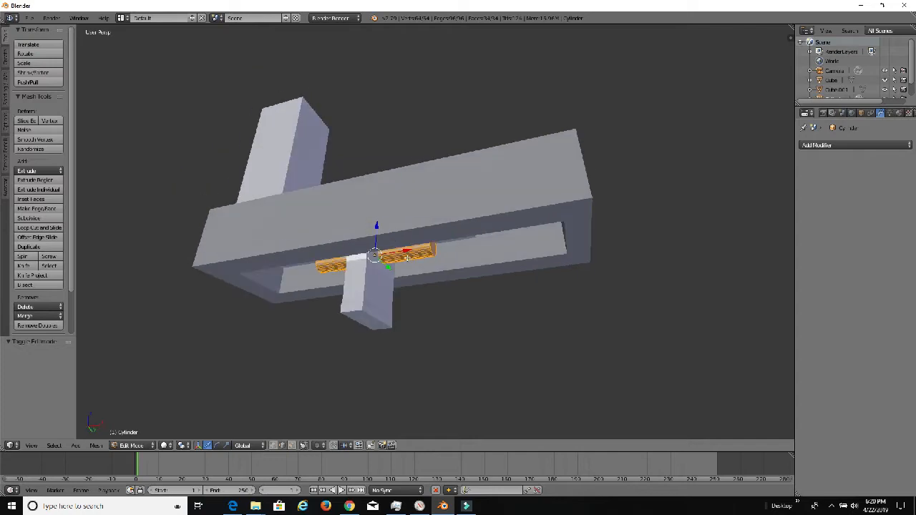
pyautogui.rightClick(432, 248)
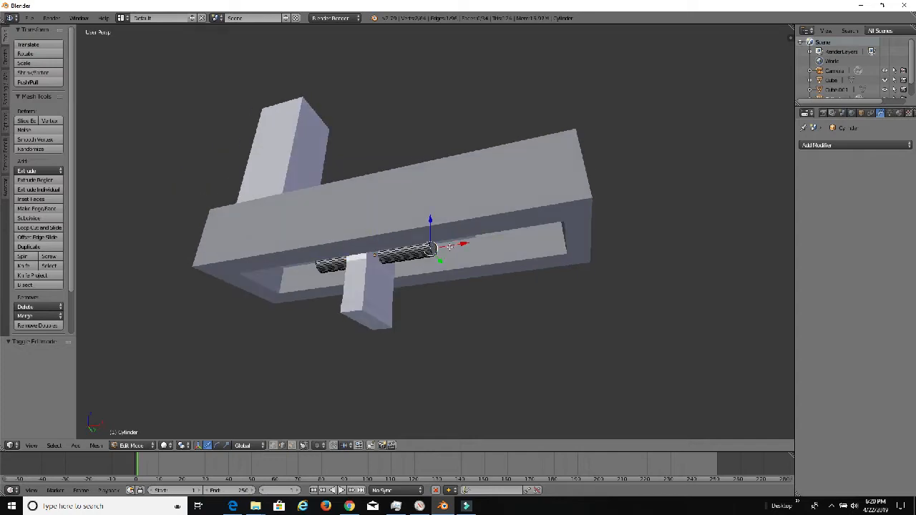
pyautogui.click(290, 445)
pyautogui.rightClick(434, 249)
pyautogui.press('e')
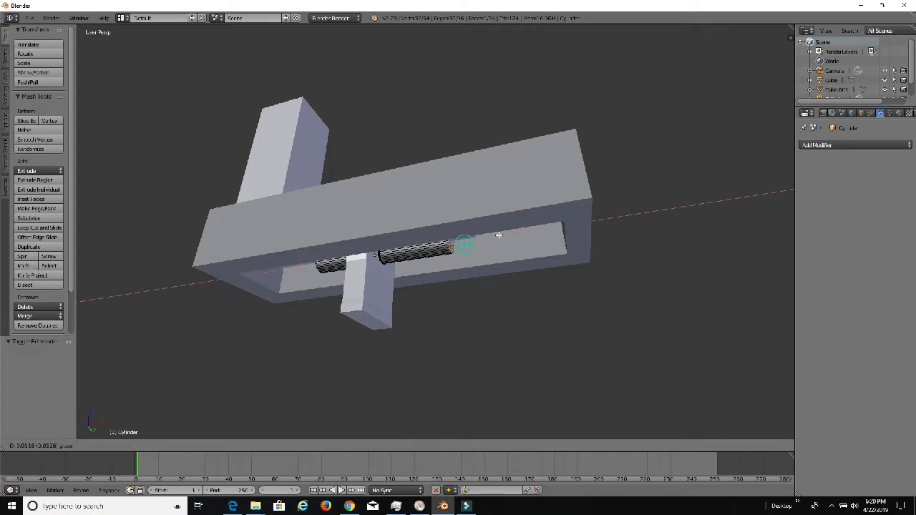
pyautogui.click(608, 288)
pyautogui.press('Tab')
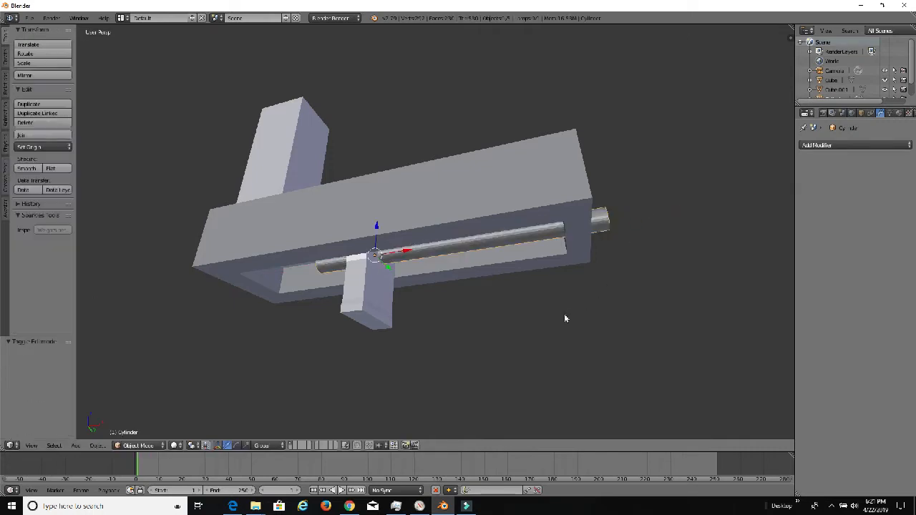
# Cut the cylinder's hole in the slotted box with a Boolean modifier set to Difference, using Cylinder as its object, and apply it.
pyautogui.moveTo(564, 314); pyautogui.dragTo(496, 314, button='middle')
pyautogui.rightClick(519, 252)
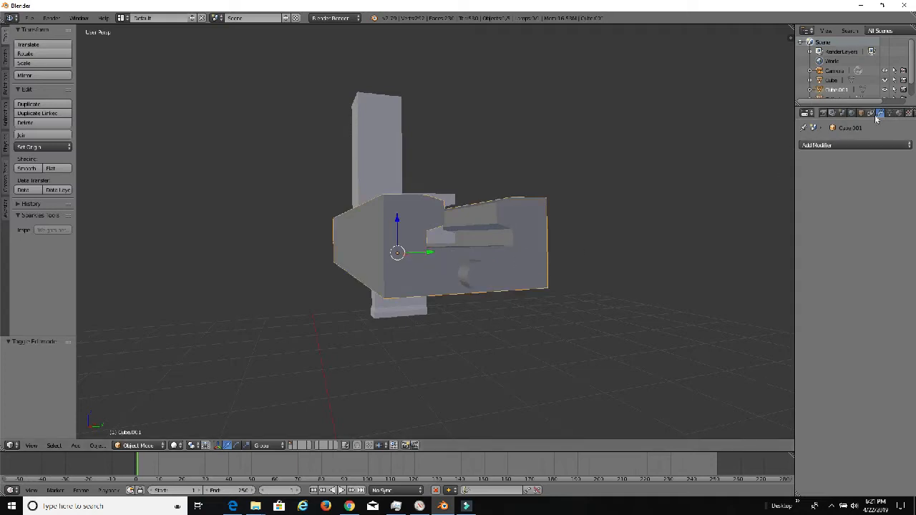
pyautogui.click(827, 146)
pyautogui.click(733, 191)
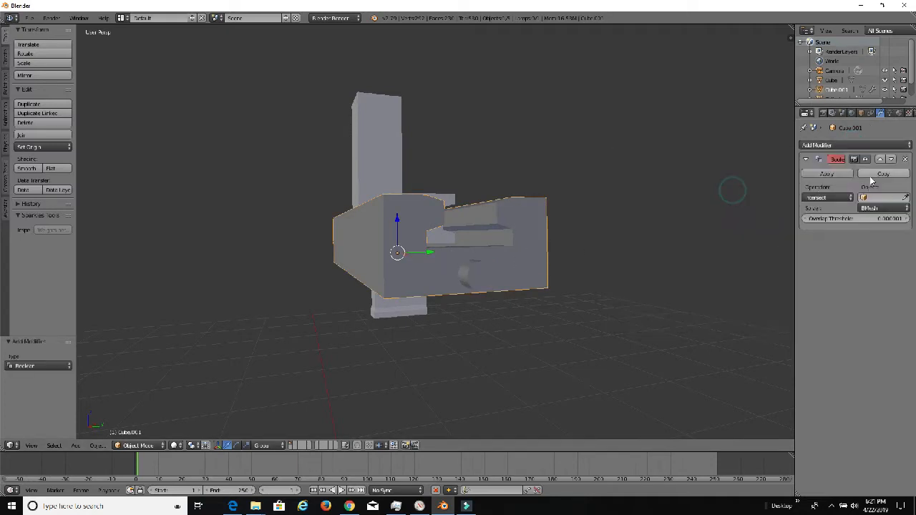
pyautogui.click(827, 198)
pyautogui.click(838, 164)
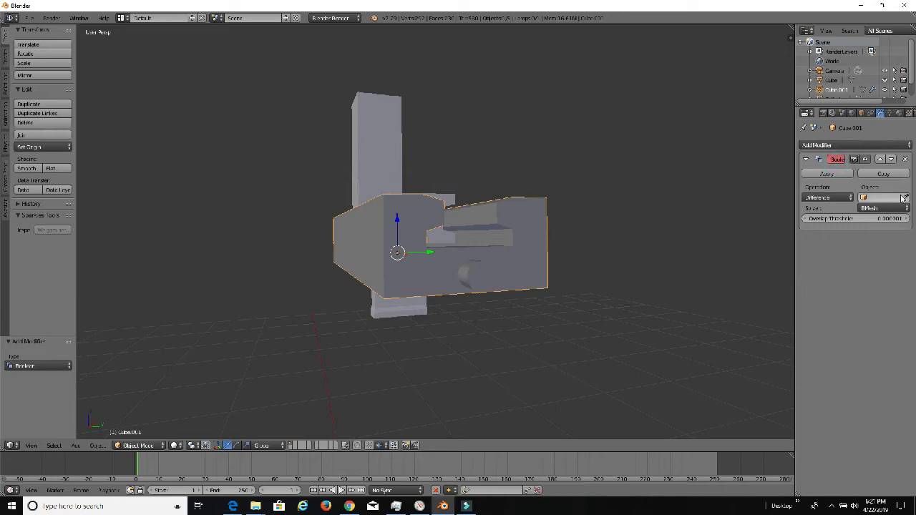
pyautogui.click(905, 198)
pyautogui.click(478, 270)
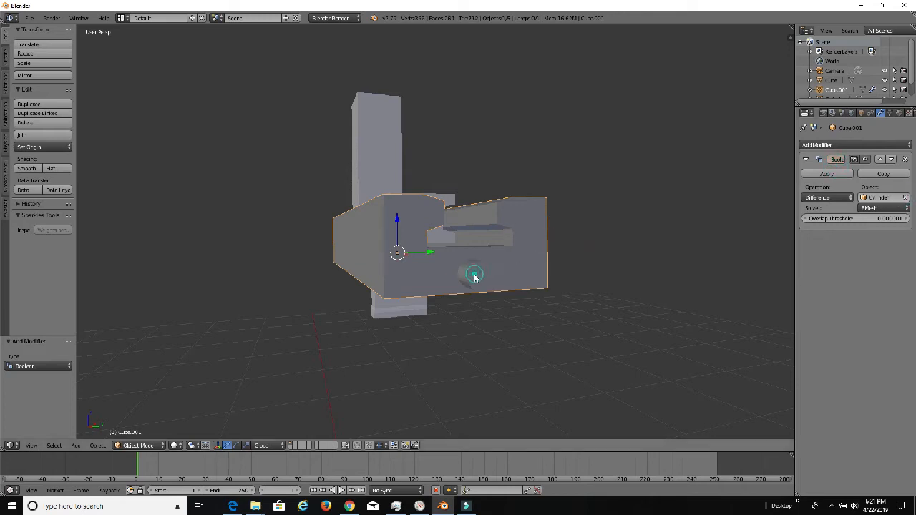
pyautogui.click(837, 173)
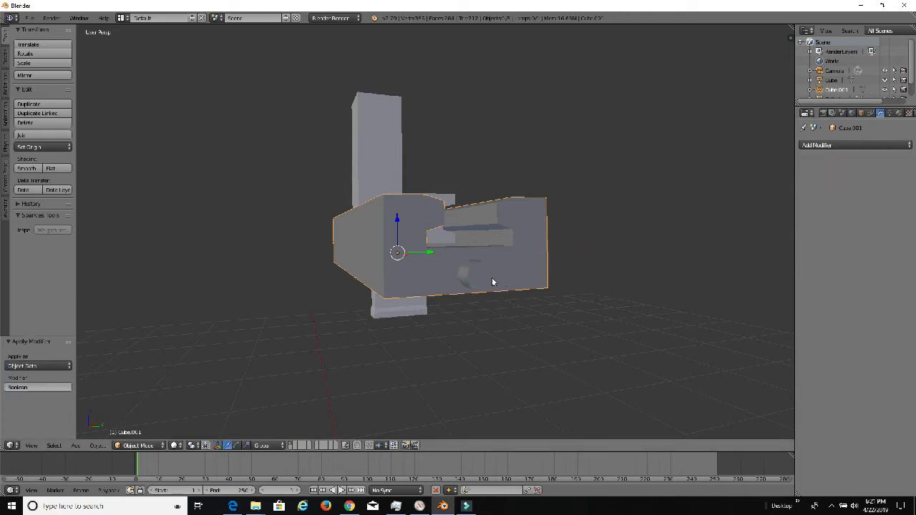
pyautogui.moveTo(483, 271); pyautogui.dragTo(653, 214, button='middle')
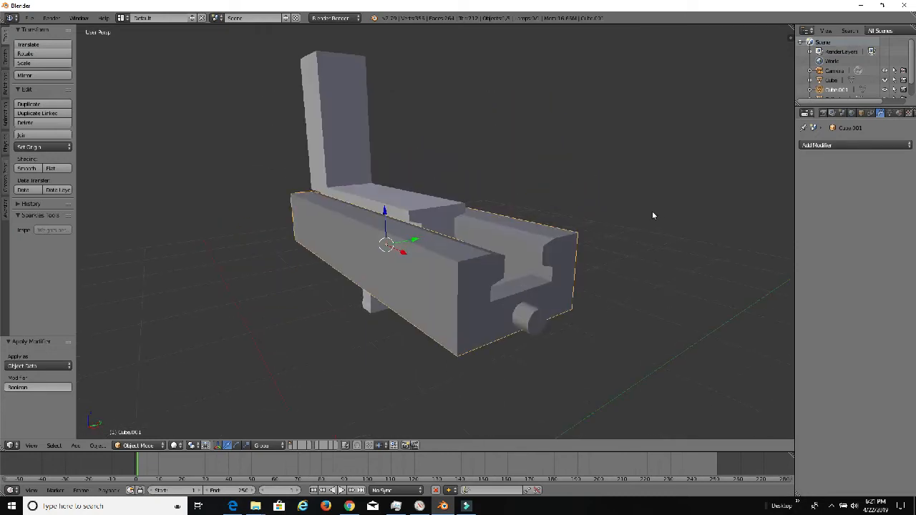
pyautogui.moveTo(408, 279); pyautogui.dragTo(419, 250, button='middle')
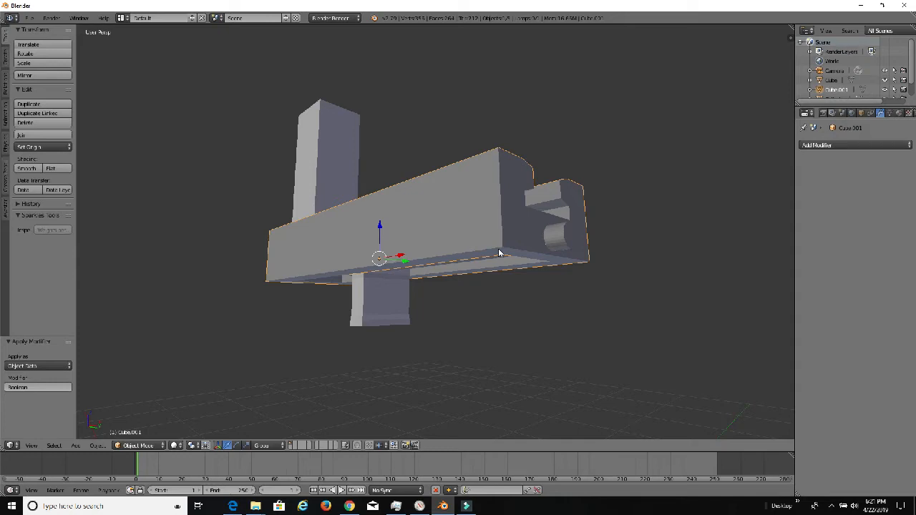
# Add a cube mesh with radius 1.000 at the world origin.
pyautogui.moveTo(430, 310); pyautogui.dragTo(468, 200, button='middle')
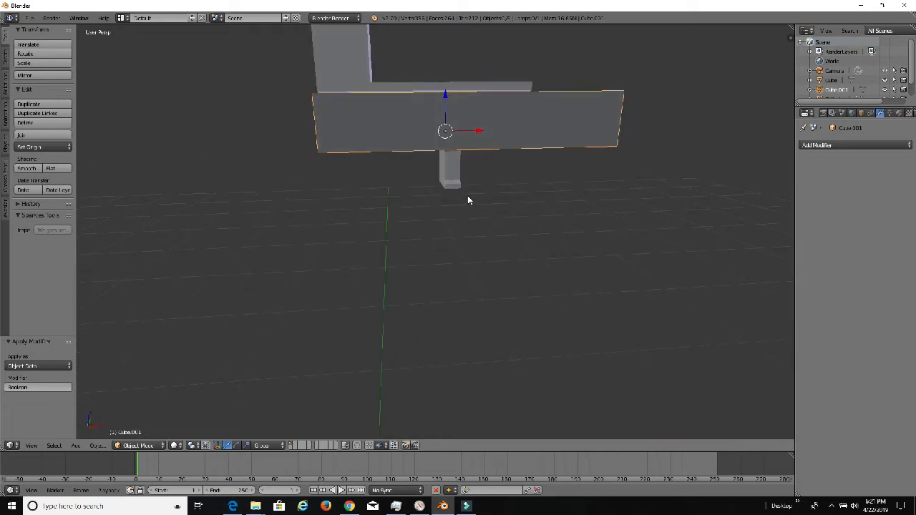
pyautogui.click(77, 446)
pyautogui.moveTo(90, 434)
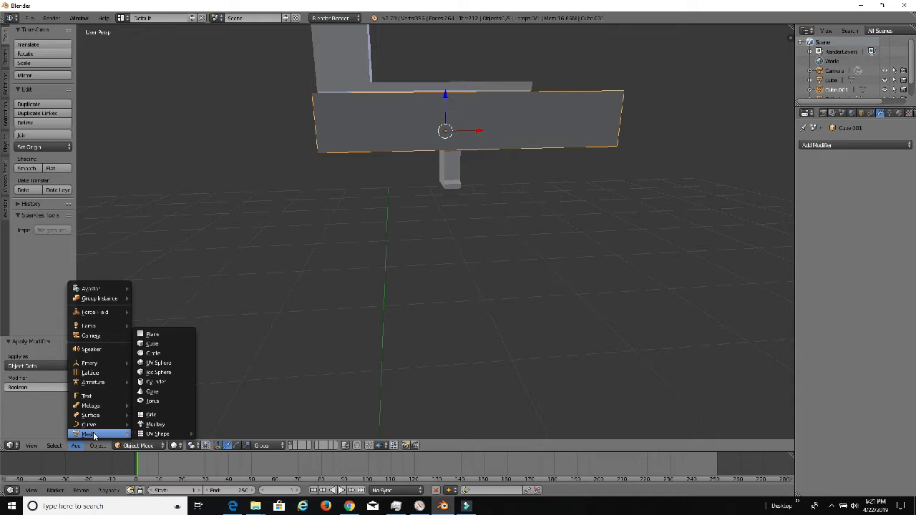
pyautogui.click(170, 343)
pyautogui.moveTo(496, 297); pyautogui.dragTo(485, 290, button='middle')
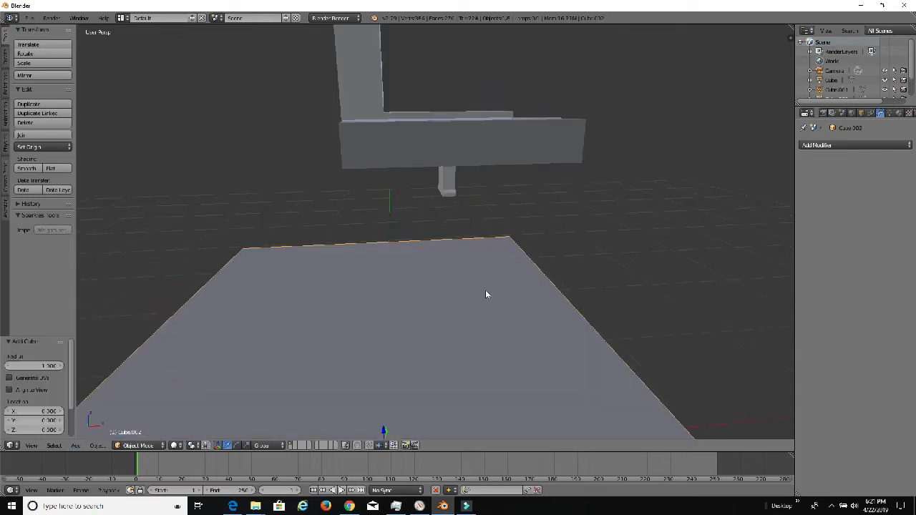
pyautogui.scroll(-5, 382, 326)
# Move the new cube up 0.911 along Z and scale it uniformly by 0.333.
pyautogui.press('g')
pyautogui.press('z')
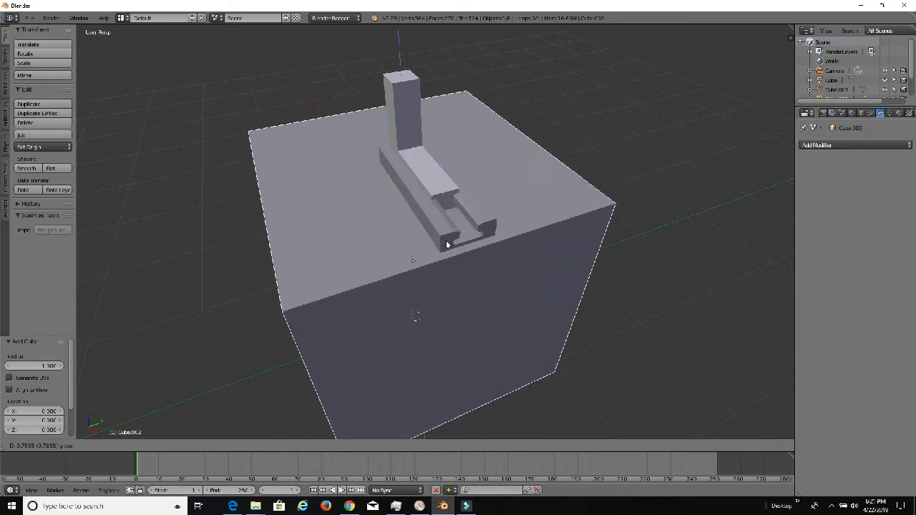
pyautogui.click(450, 236)
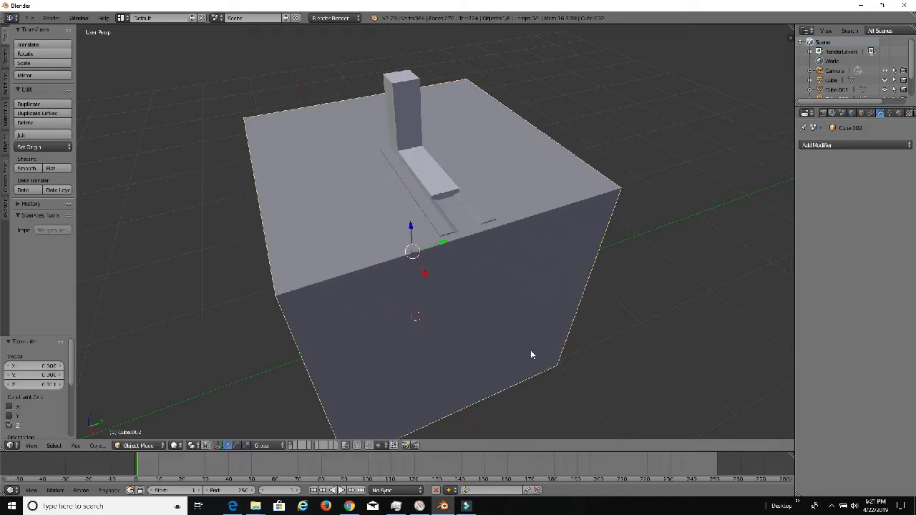
pyautogui.press('s')
pyautogui.click(429, 315)
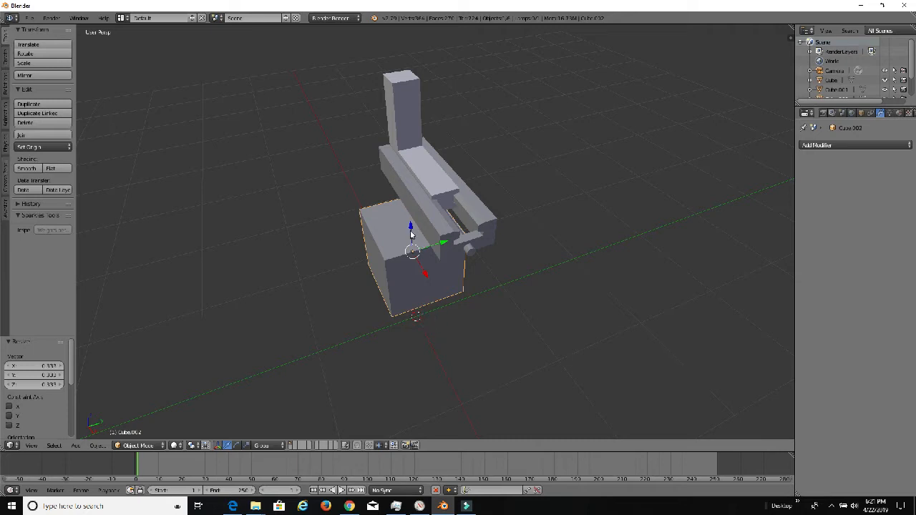
# Move the new cube up 0.674 along Z and 0.677 along X to align it with the slotted box.
pyautogui.moveTo(410, 229); pyautogui.dragTo(420, 171)
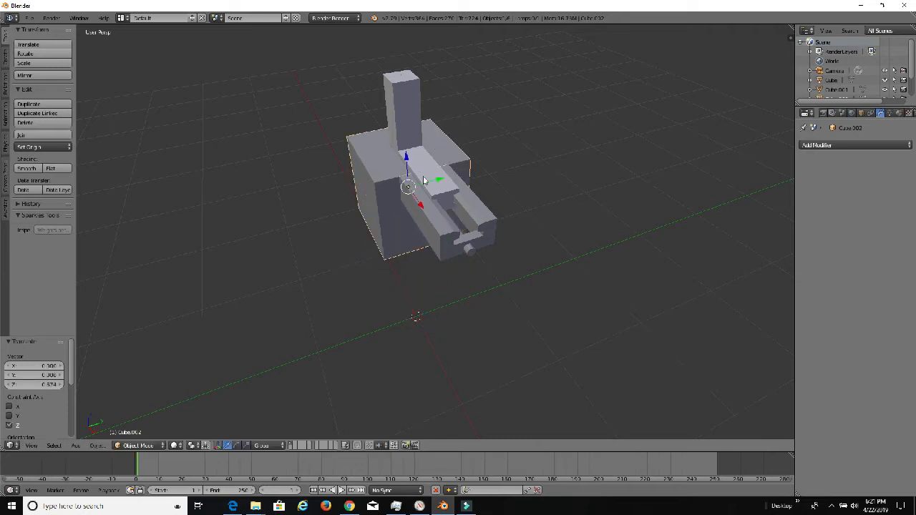
pyautogui.moveTo(418, 204); pyautogui.dragTo(467, 248)
pyautogui.moveTo(467, 248); pyautogui.dragTo(584, 226, button='middle')
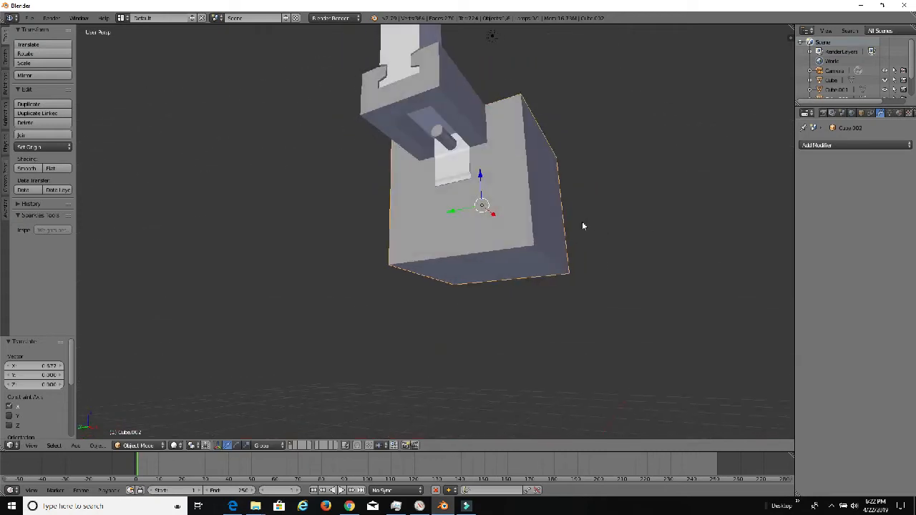
# Raise the cube's bottom face 0.224 along Z in Edit Mode.
pyautogui.press('Tab')
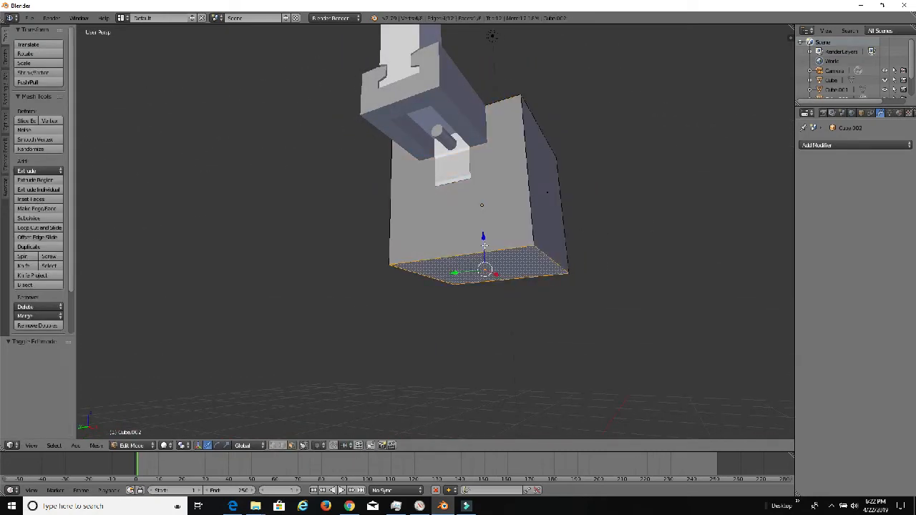
pyautogui.press('e')
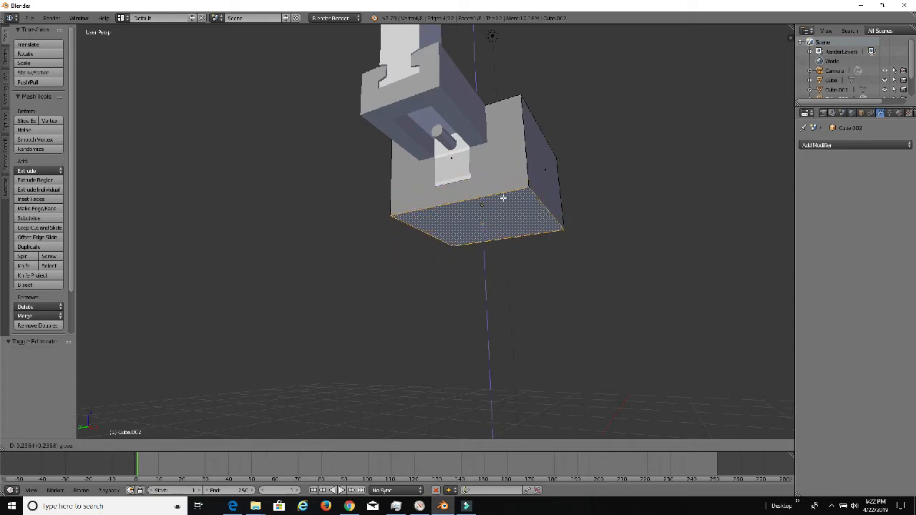
pyautogui.click(504, 201)
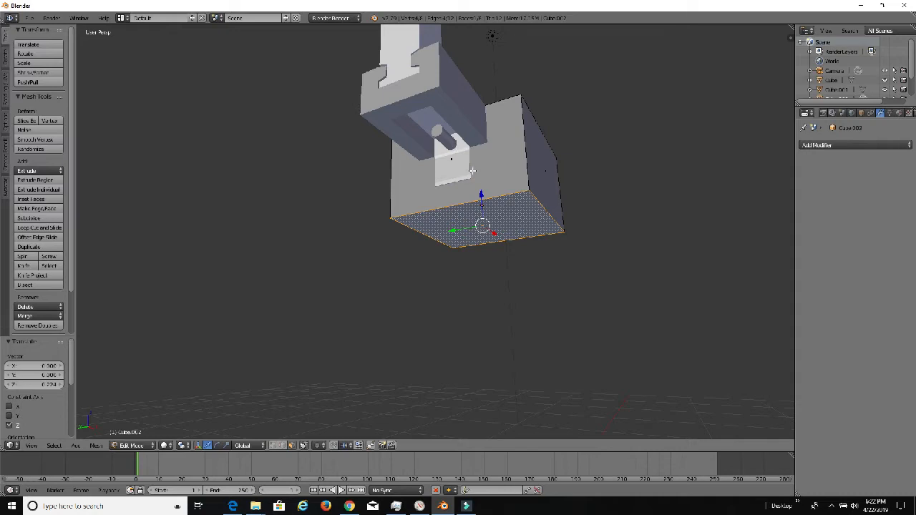
# Shift the cube's positive-X end face inward 0.025 and pull its negative-X end face out past the slotted box's stem end.
pyautogui.moveTo(472, 171); pyautogui.dragTo(352, 249, button='middle')
pyautogui.rightClick(572, 228)
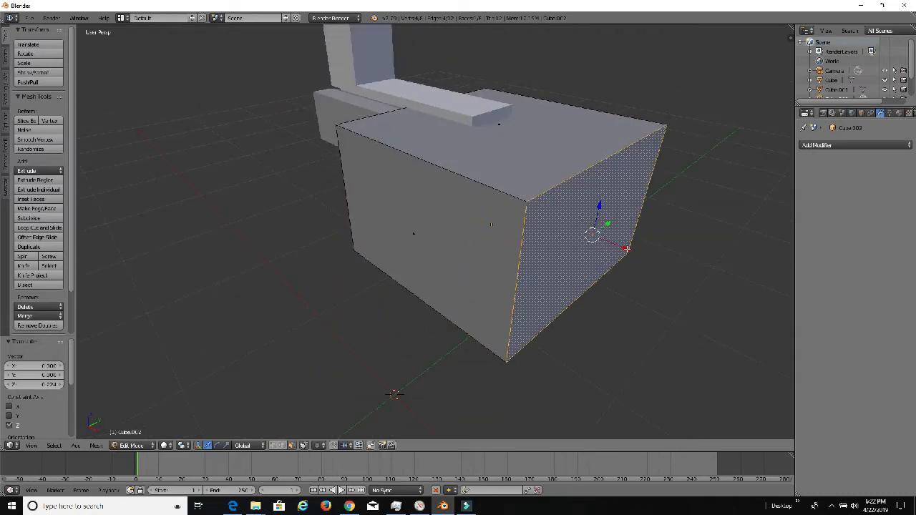
pyautogui.moveTo(626, 249)
pyautogui.mouseDown()
pyautogui.moveTo(599, 247)
pyautogui.moveTo(615, 250)
pyautogui.mouseUp()
pyautogui.moveTo(501, 230); pyautogui.dragTo(616, 218, button='middle')
pyautogui.rightClick(477, 169)
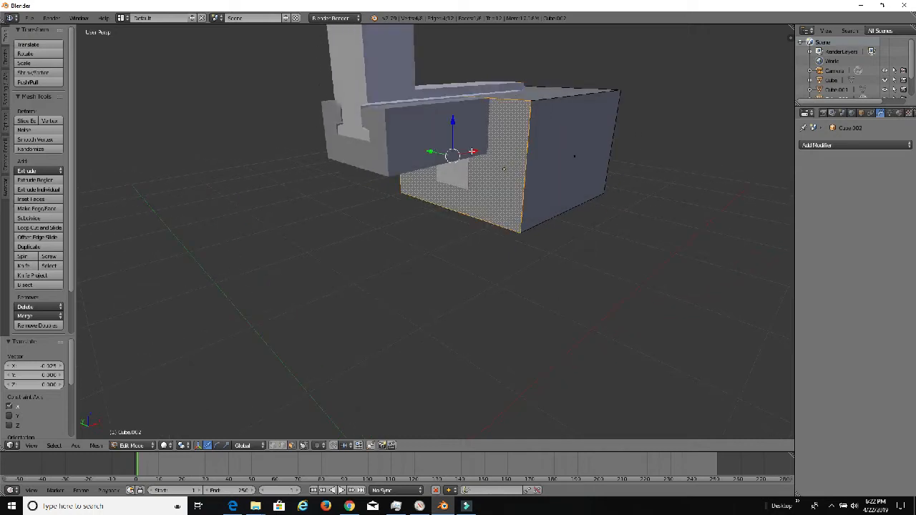
pyautogui.moveTo(473, 152); pyautogui.dragTo(368, 208)
# Lower the cube's top face 0.180 along Z, then a further 0.003, to meet the underside of the slotted box.
pyautogui.moveTo(418, 171); pyautogui.dragTo(459, 167, button='middle')
pyautogui.rightClick(460, 167)
pyautogui.moveTo(438, 58); pyautogui.dragTo(454, 107)
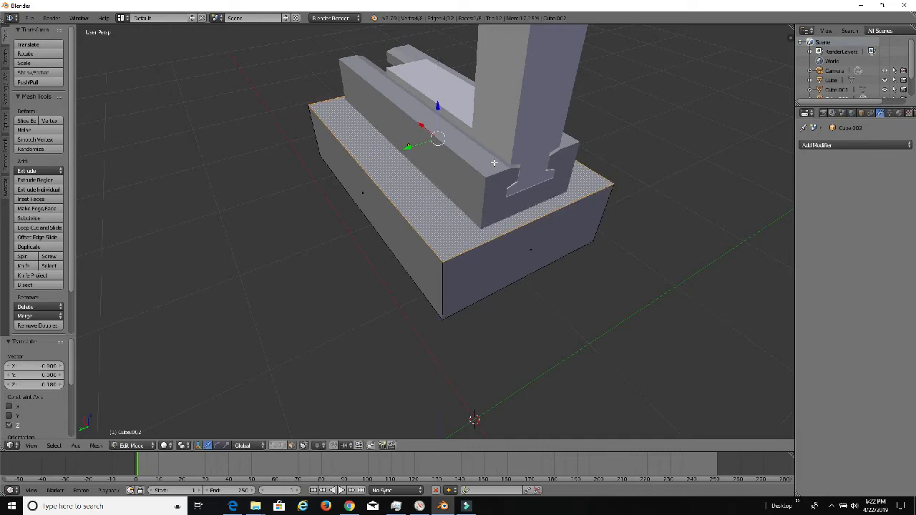
pyautogui.scroll(2, 484, 186)
pyautogui.moveTo(485, 186); pyautogui.dragTo(456, 123, button='middle')
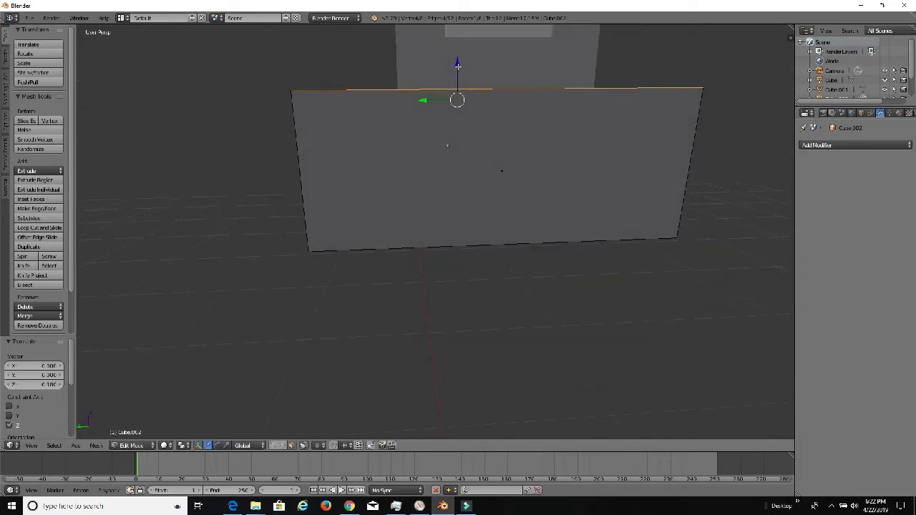
pyautogui.moveTo(458, 66); pyautogui.dragTo(466, 69)
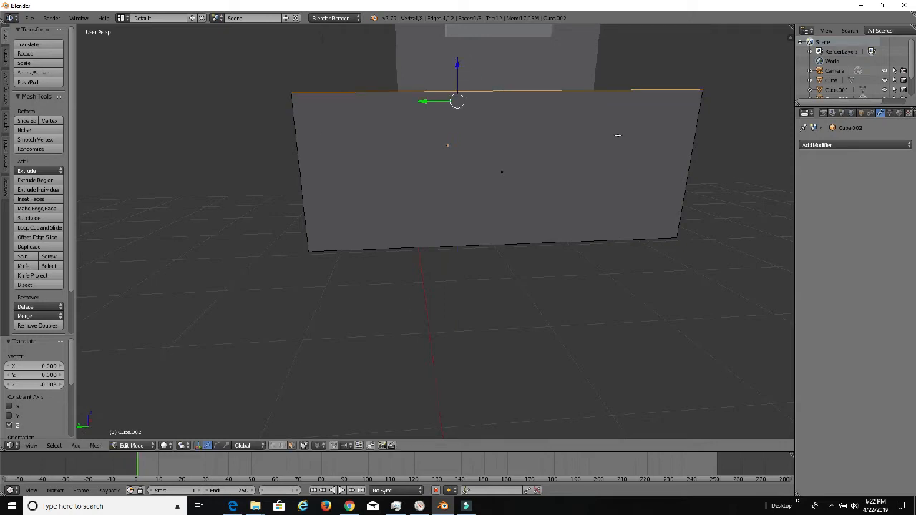
# Move both long side faces of the block inward 0.131 along Y, close to the slotted box's sides.
pyautogui.moveTo(618, 135); pyautogui.dragTo(587, 206, button='middle')
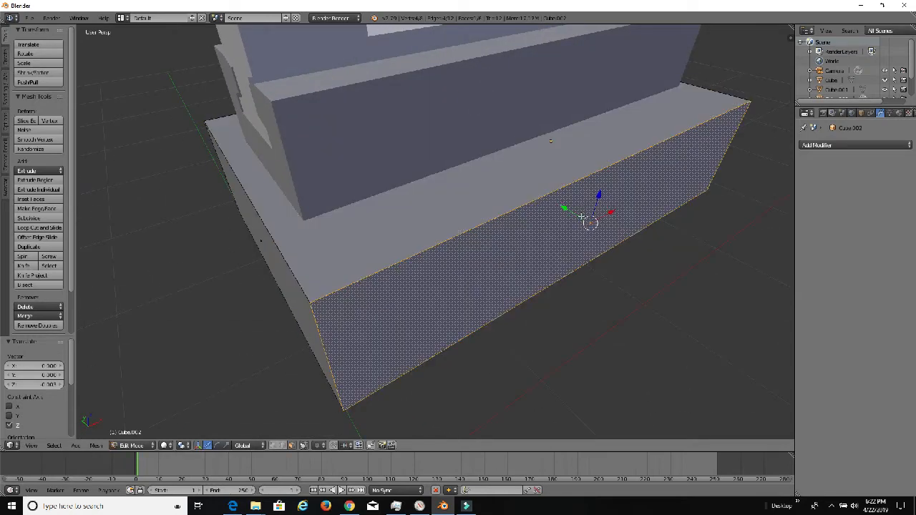
pyautogui.moveTo(571, 212); pyautogui.dragTo(527, 180)
pyautogui.moveTo(487, 196); pyautogui.dragTo(588, 198, button='middle')
pyautogui.rightClick(362, 215)
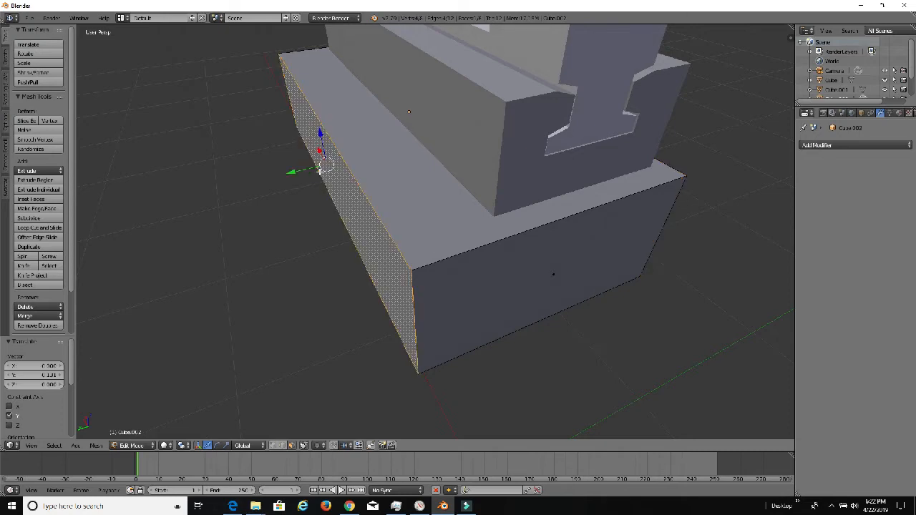
pyautogui.moveTo(302, 170); pyautogui.dragTo(353, 162)
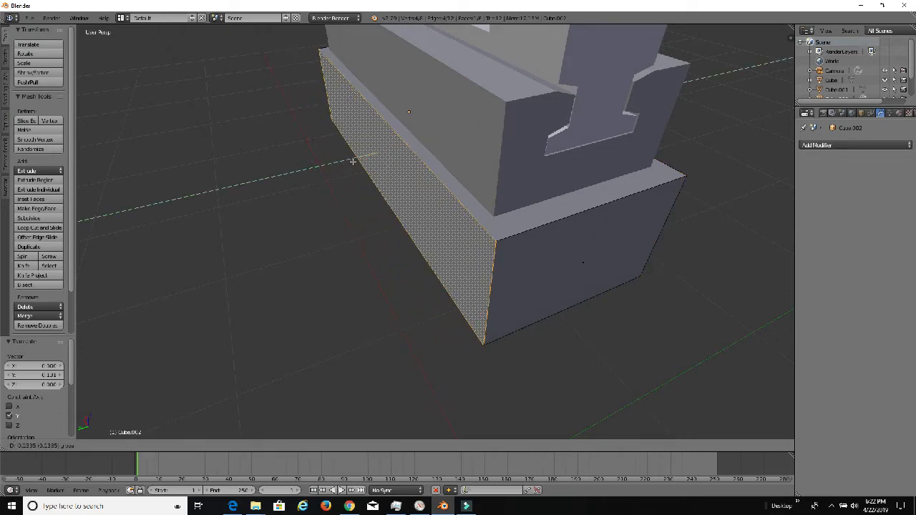
pyautogui.click(353, 162)
# Nudge both long side faces slightly outward along Y, the negative-Y face by 0.014, to leave a narrow ledge around the slotted box.
pyautogui.moveTo(573, 157); pyautogui.dragTo(515, 176, button='middle')
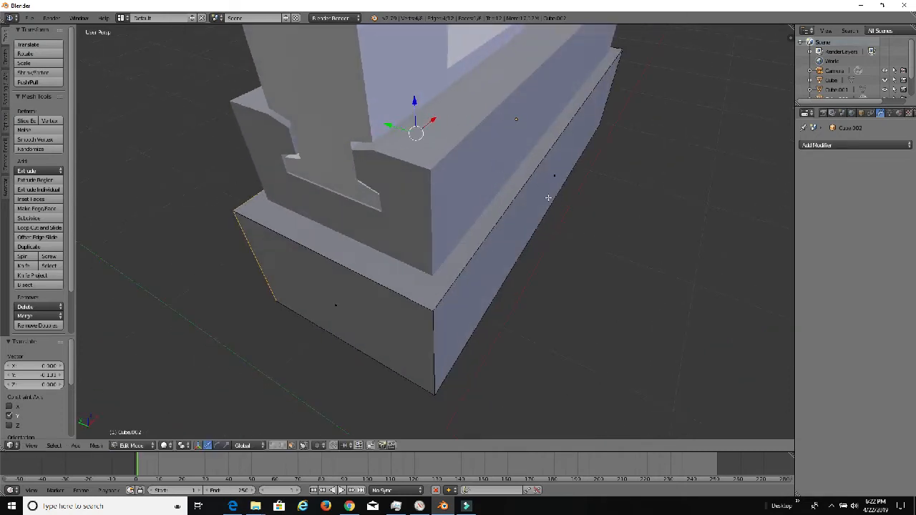
pyautogui.rightClick(533, 189)
pyautogui.moveTo(537, 171); pyautogui.dragTo(543, 172)
pyautogui.moveTo(411, 172); pyautogui.dragTo(535, 192, button='middle')
pyautogui.rightClick(420, 219)
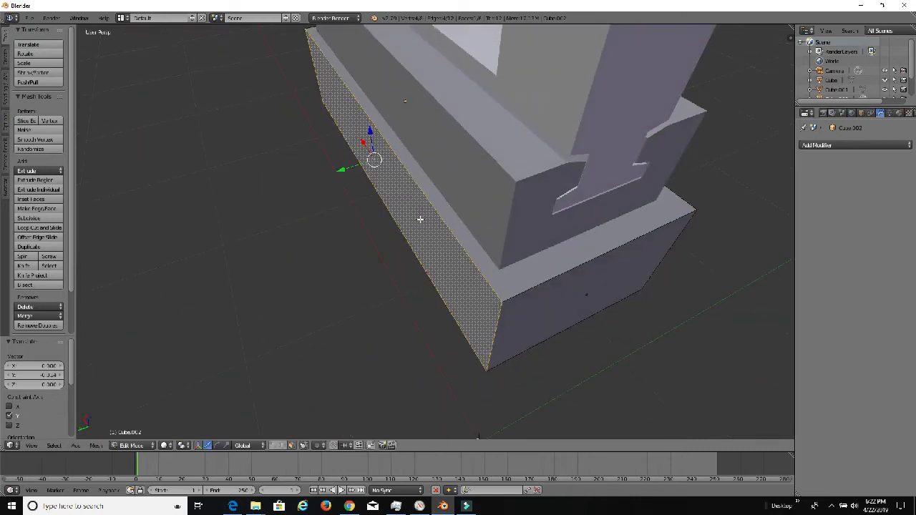
pyautogui.moveTo(345, 171); pyautogui.dragTo(342, 170)
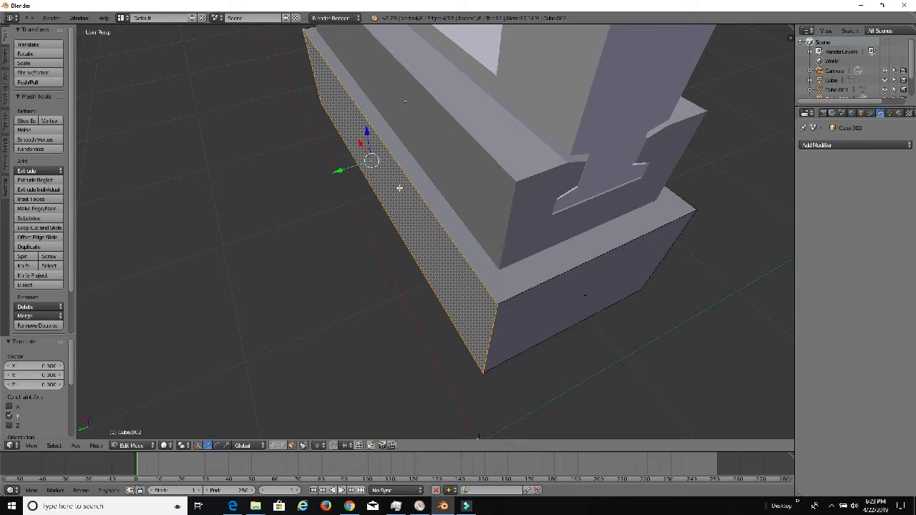
pyautogui.moveTo(435, 194); pyautogui.dragTo(449, 172, button='middle')
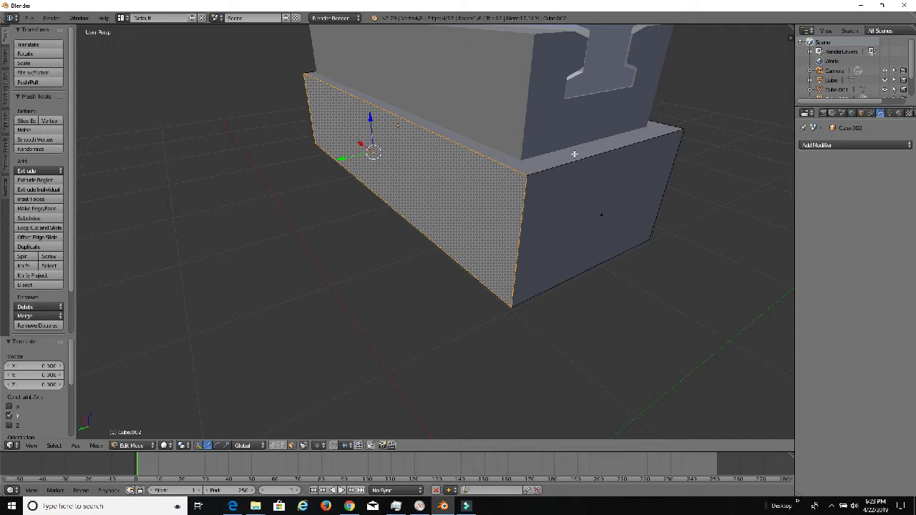
pyautogui.moveTo(574, 154); pyautogui.dragTo(406, 165, button='middle')
# Return to Object Mode and move the block down 0.508 along Z, clear of the slotted box.
pyautogui.press('Tab')
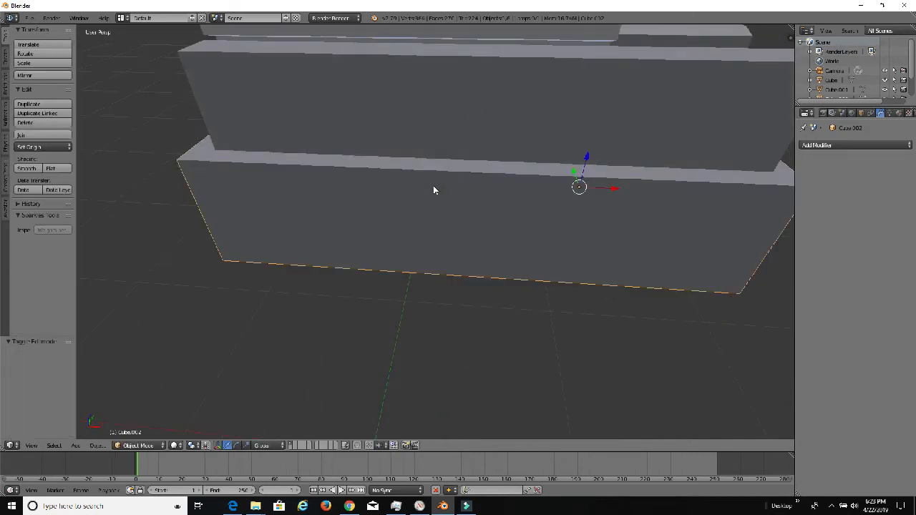
pyautogui.moveTo(586, 158); pyautogui.dragTo(579, 304)
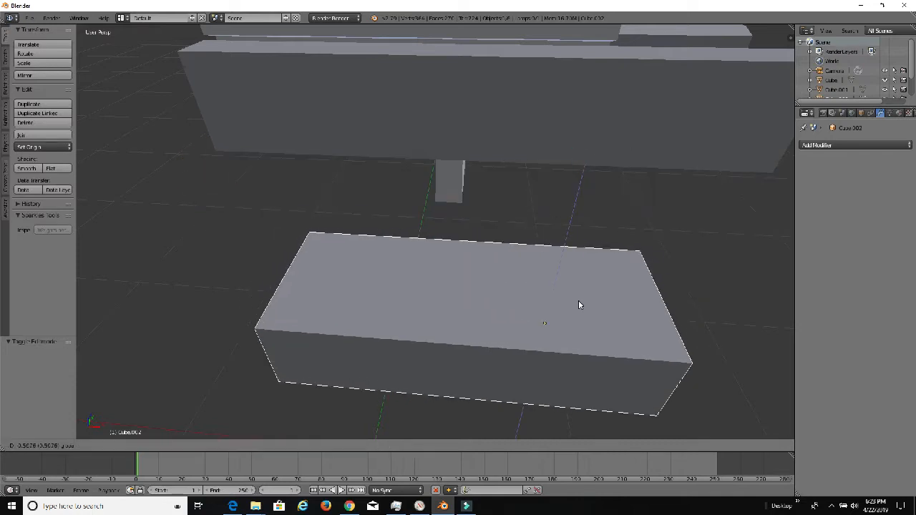
pyautogui.moveTo(438, 334); pyautogui.dragTo(472, 260, button='middle')
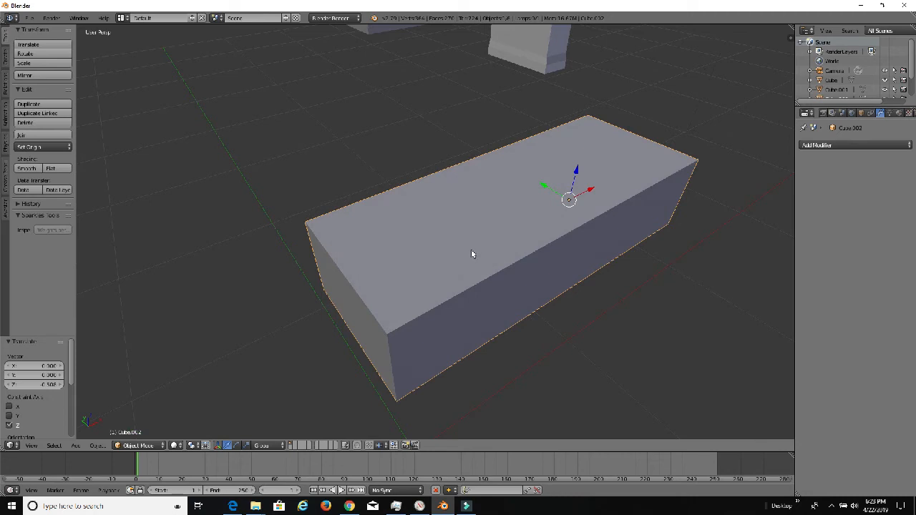
# Extrude the block's top face in place and scale it uniformly to 0.909 to form an inner rim.
pyautogui.press('Tab')
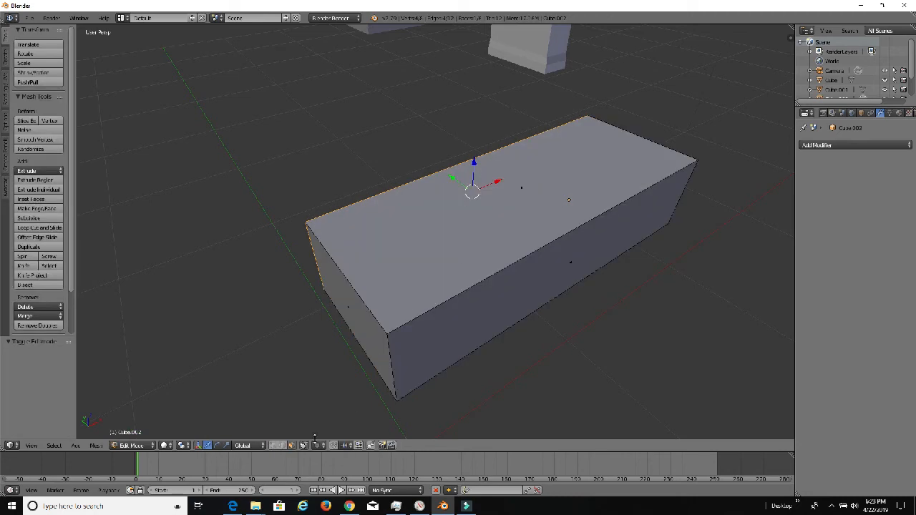
pyautogui.rightClick(496, 236)
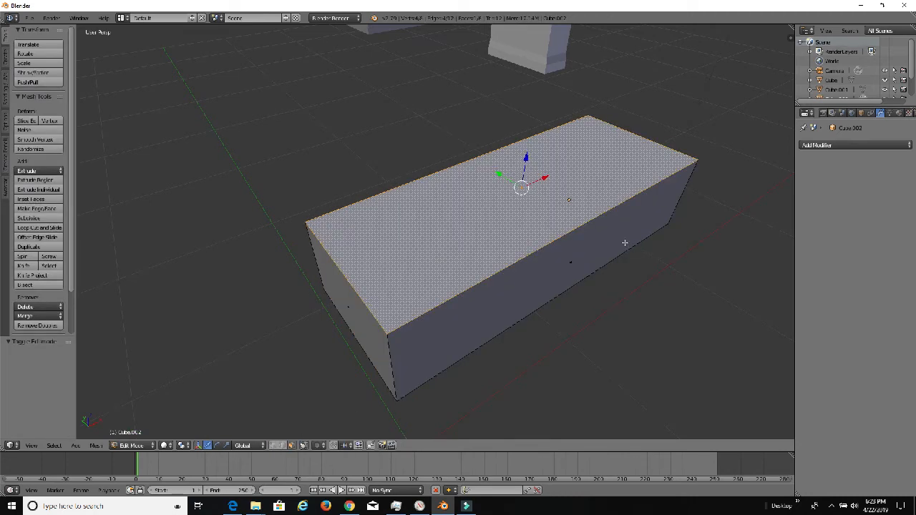
pyautogui.press('s')
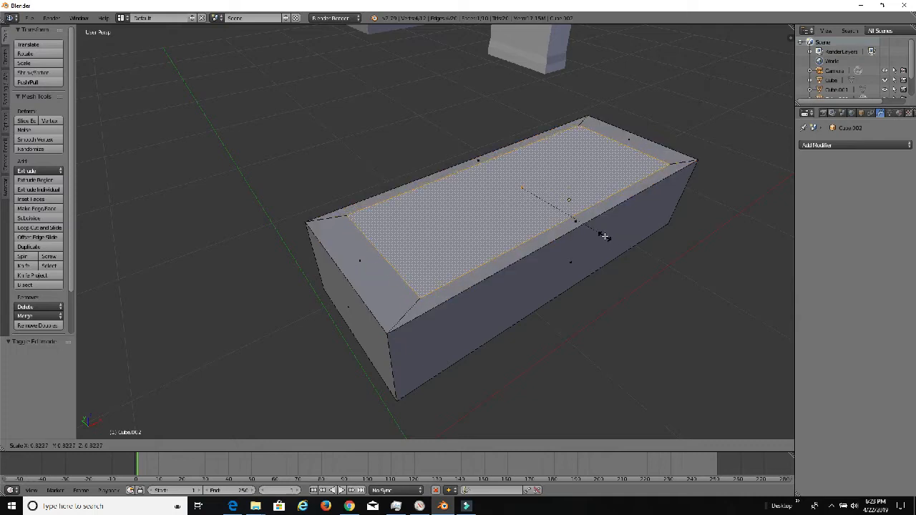
pyautogui.click(616, 238)
pyautogui.moveTo(613, 236); pyautogui.dragTo(672, 250, button='middle')
pyautogui.scroll(2, 587, 255)
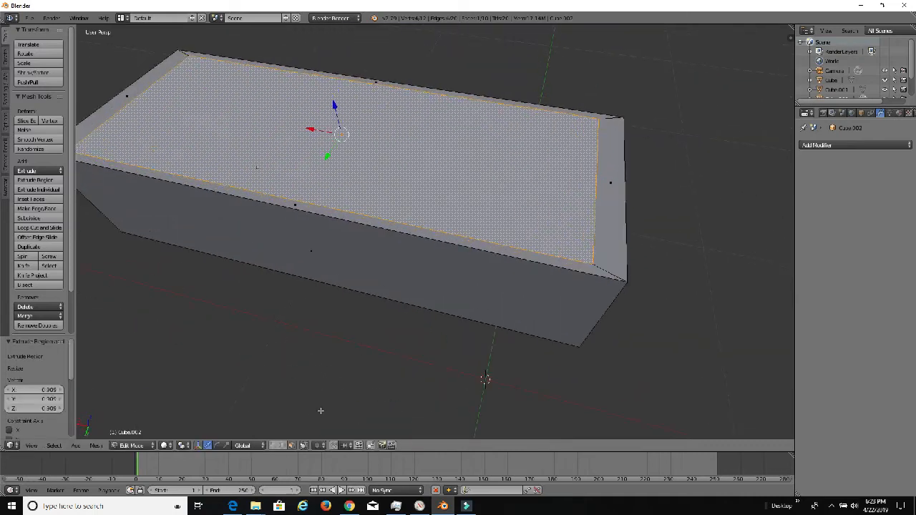
# Scale the two short inner rim edges apart by 1.050 along X to thin the rim at the block's ends.
pyautogui.rightClick(602, 195)
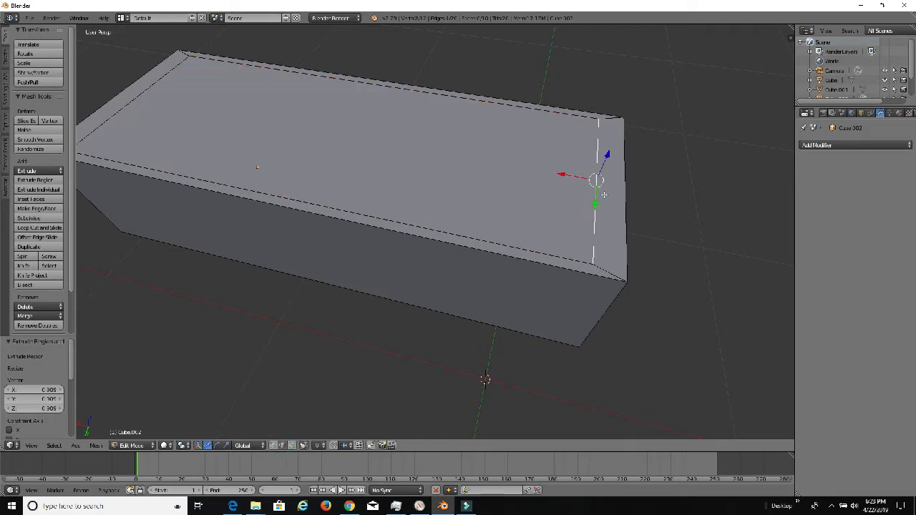
pyautogui.keyDown('shift'); pyautogui.rightClick(148, 85); pyautogui.keyUp('shift')
pyautogui.press('s')
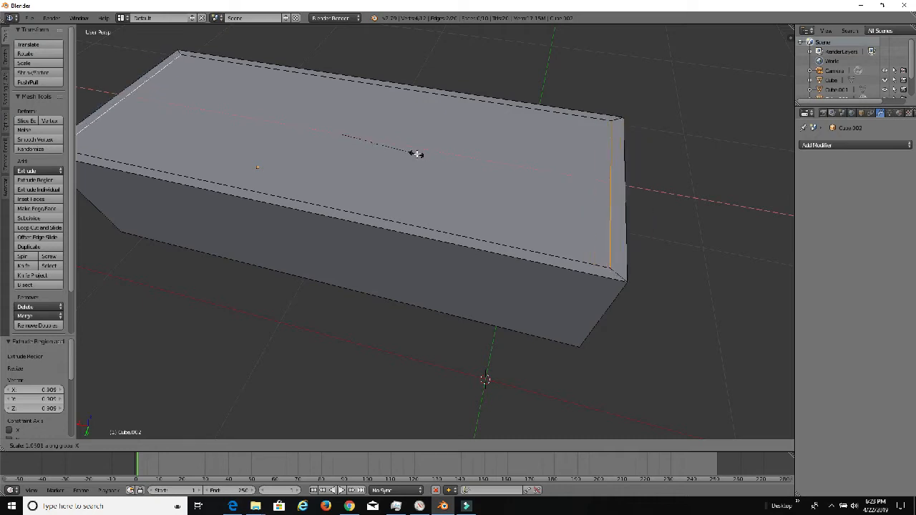
pyautogui.click(416, 154)
pyautogui.moveTo(418, 153)
pyautogui.mouseDown(button='middle')
pyautogui.moveTo(435, 153)
pyautogui.moveTo(423, 148)
pyautogui.mouseUp(button='middle')
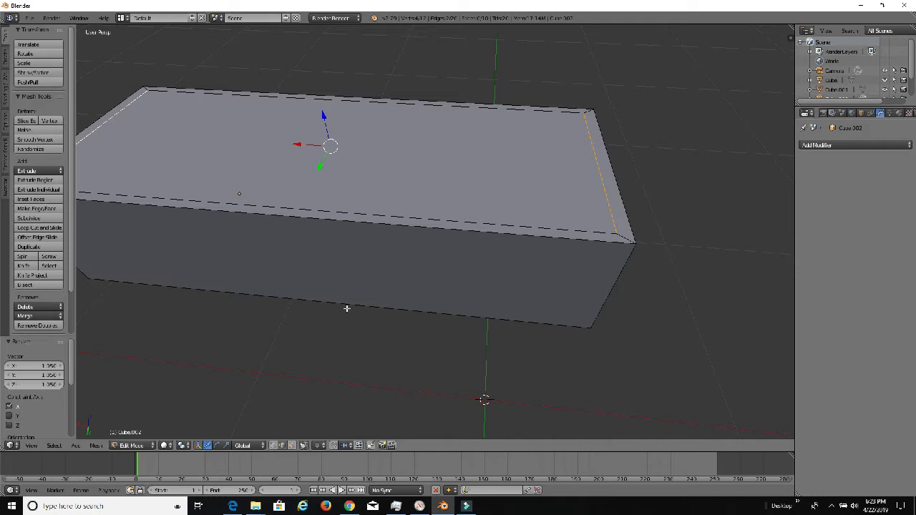
# Extrude the inner top face down 0.186 to hollow the block, then lower that floor face a further 0.026 along Z.
pyautogui.click(292, 446)
pyautogui.rightClick(373, 159)
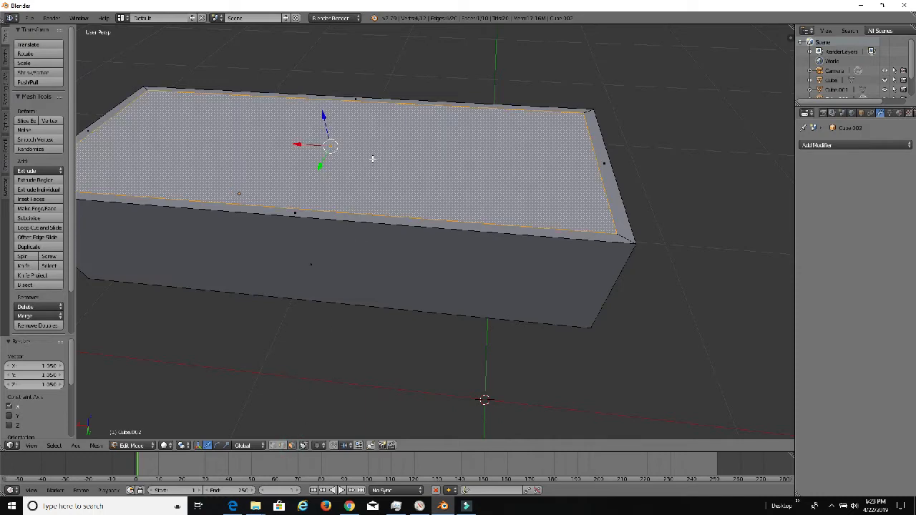
pyautogui.press('e')
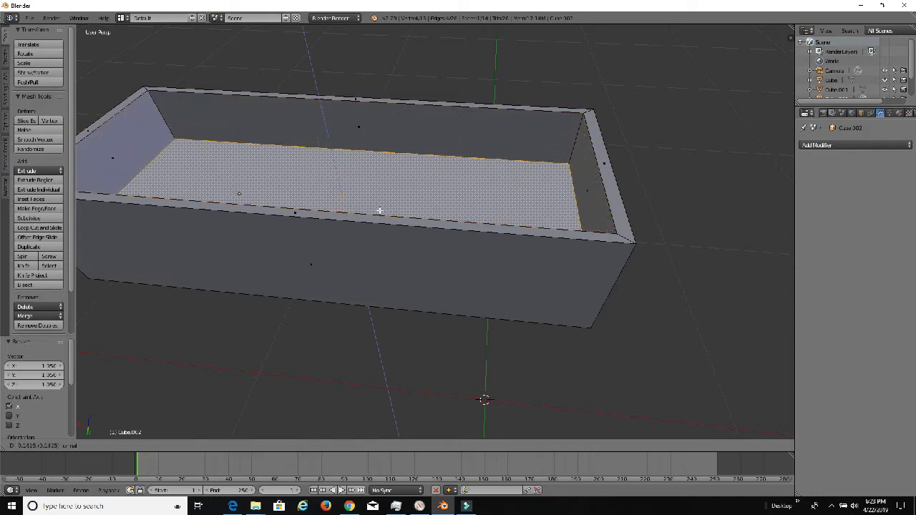
pyautogui.click(384, 220)
pyautogui.moveTo(384, 220); pyautogui.dragTo(361, 208, button='middle')
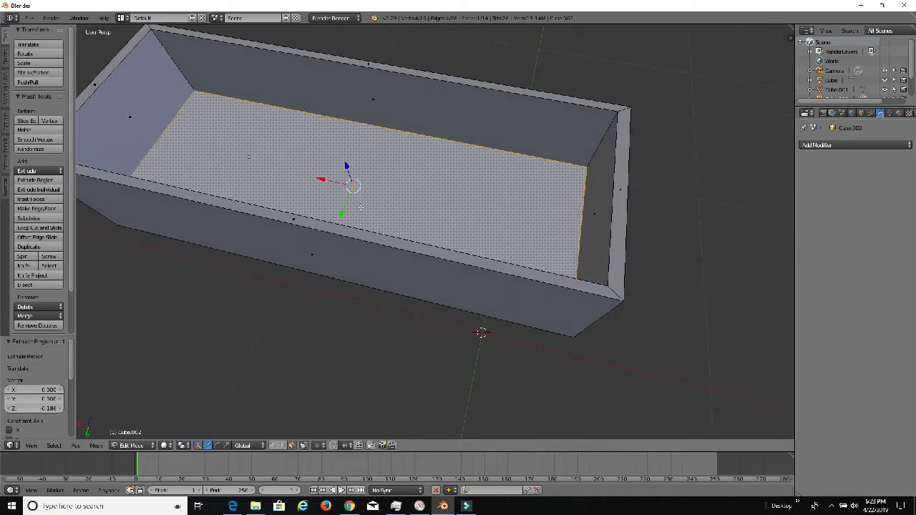
pyautogui.moveTo(340, 159); pyautogui.dragTo(360, 166)
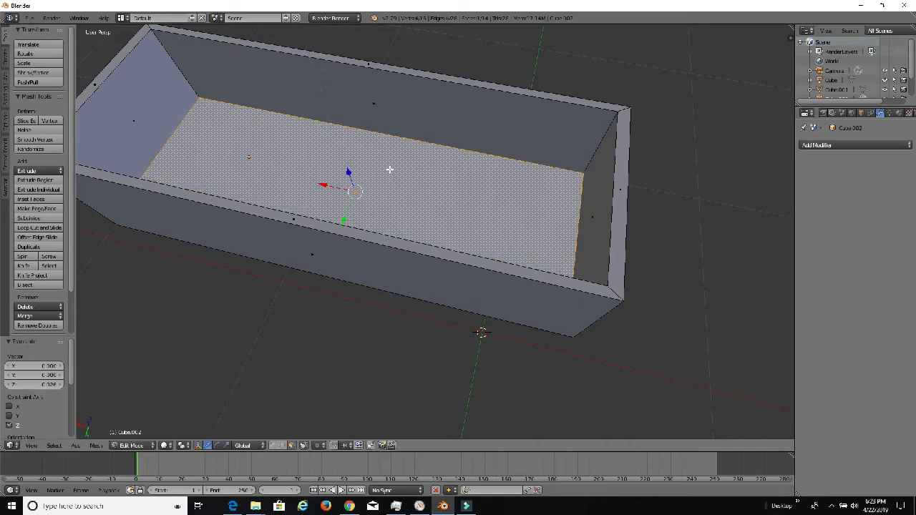
pyautogui.moveTo(360, 166); pyautogui.dragTo(439, 171, button='middle')
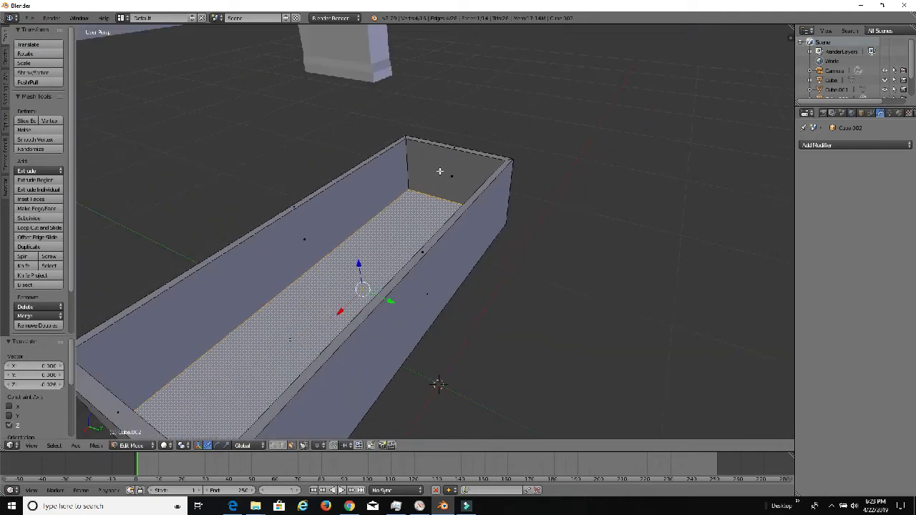
# Return to Object Mode and add a new material to the hollowed block.
pyautogui.press('Tab')
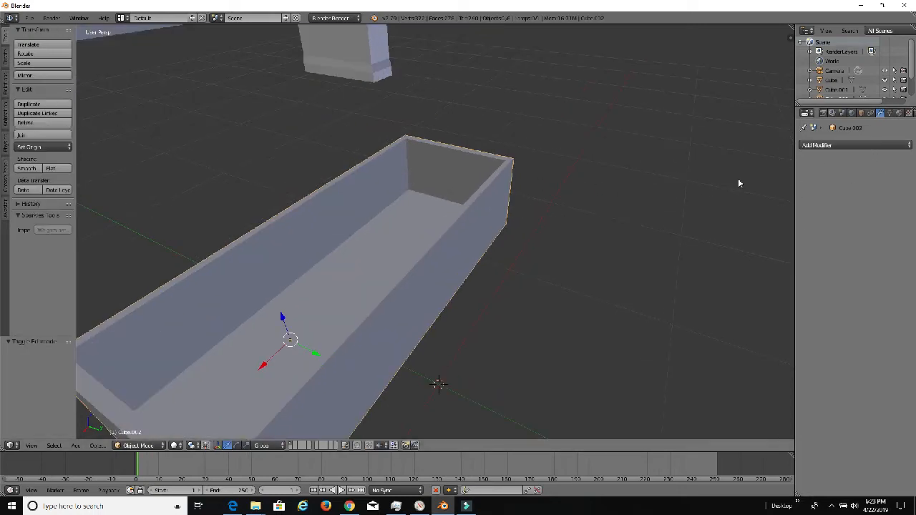
pyautogui.click(899, 114)
pyautogui.click(844, 176)
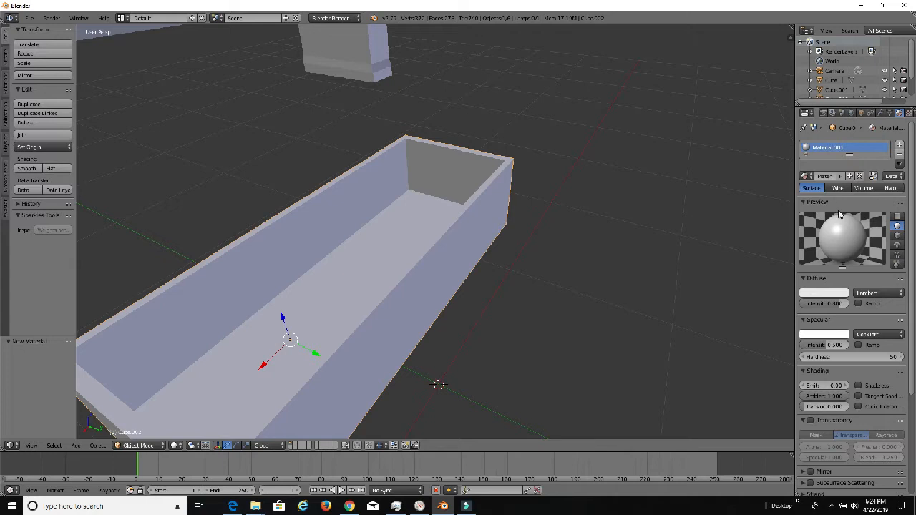
pyautogui.scroll(-5, 831, 300)
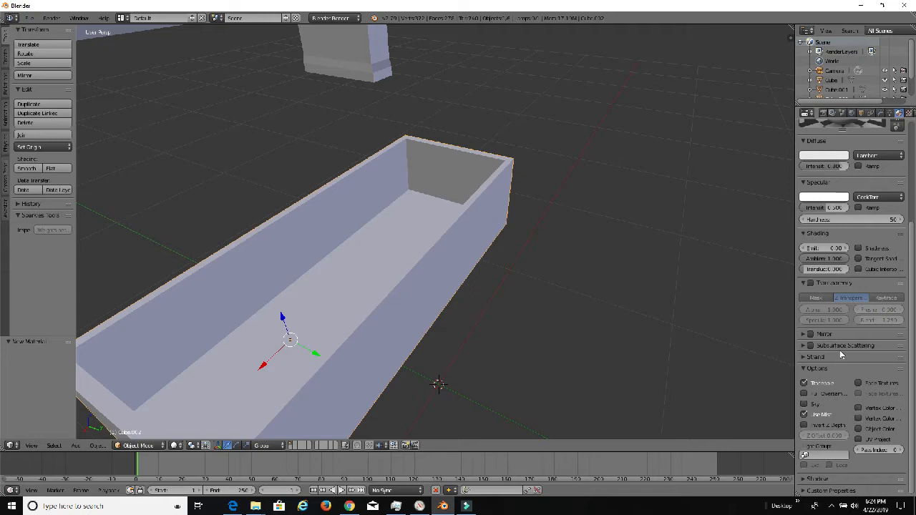
# Enable Z Transparency on the box's material with alpha about 0.72 and set its diffuse colour to light purple.
pyautogui.click(811, 284)
pyautogui.moveTo(835, 309); pyautogui.dragTo(835, 309)
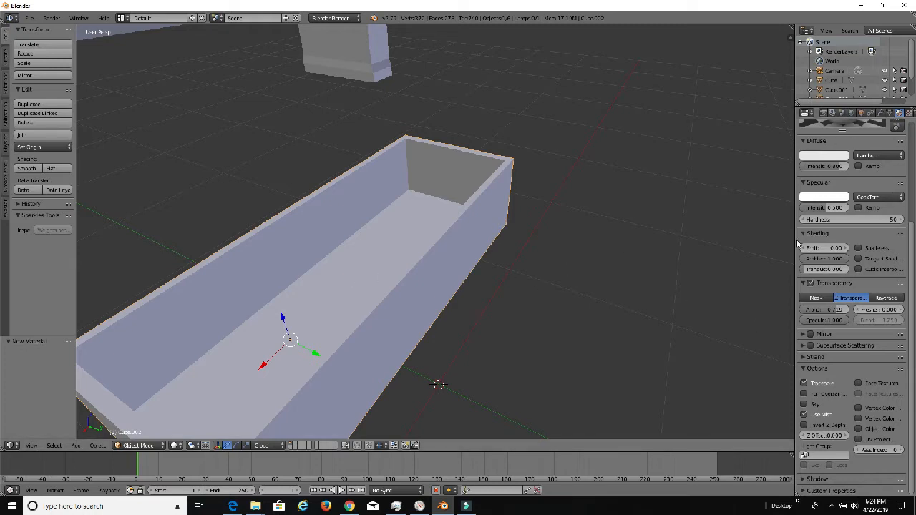
pyautogui.scroll(3, 821, 213)
pyautogui.click(824, 232)
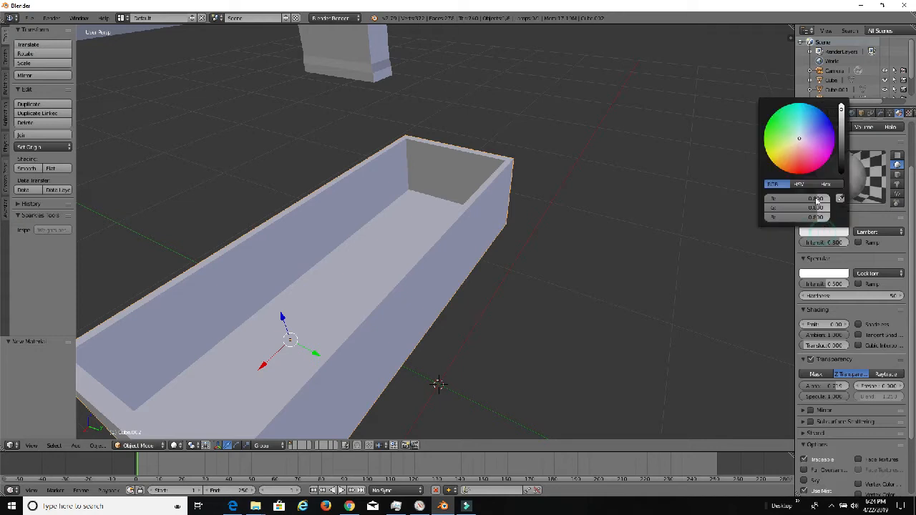
pyautogui.click(818, 147)
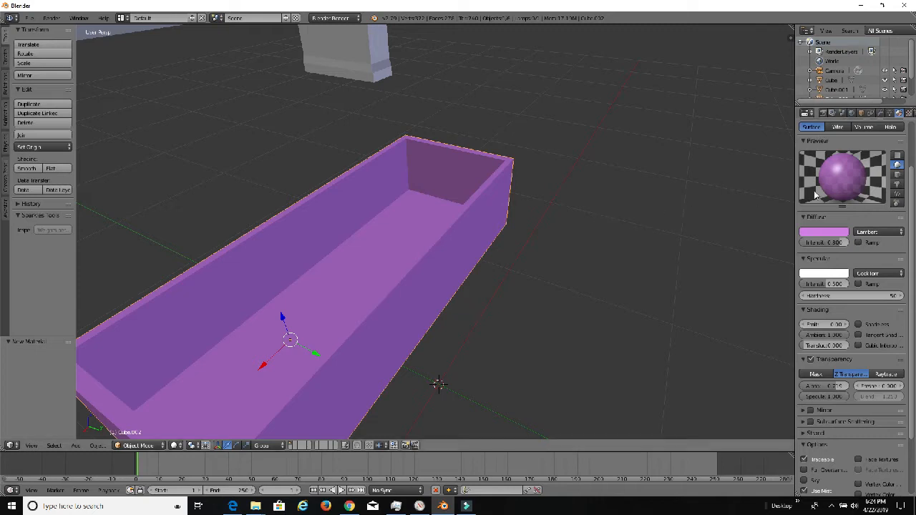
# Turn on Transparency in the base box's object display settings so the viewport shows it see-through.
pyautogui.press('Tab')
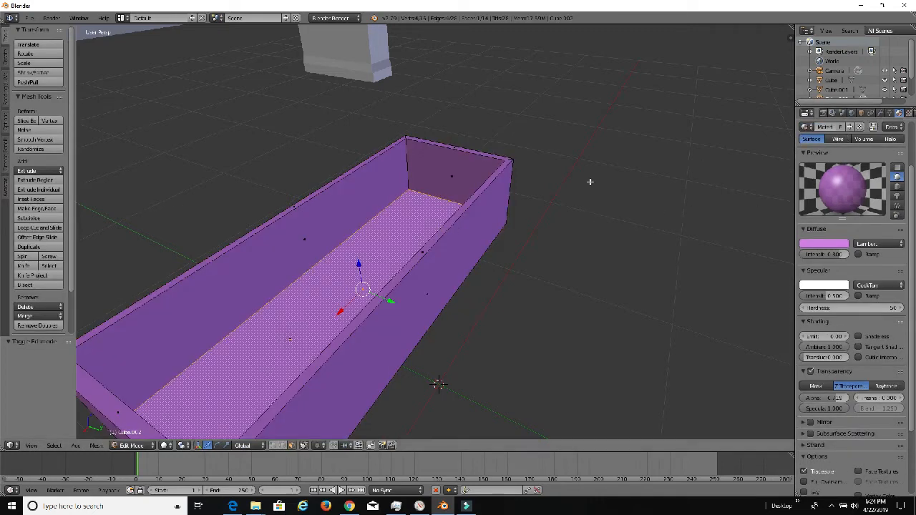
pyautogui.press('Tab')
pyautogui.click(862, 113)
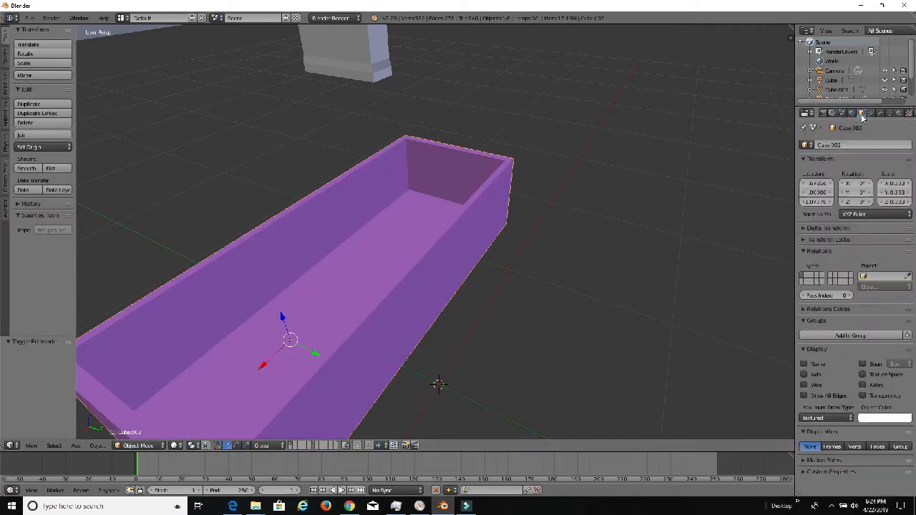
pyautogui.click(863, 395)
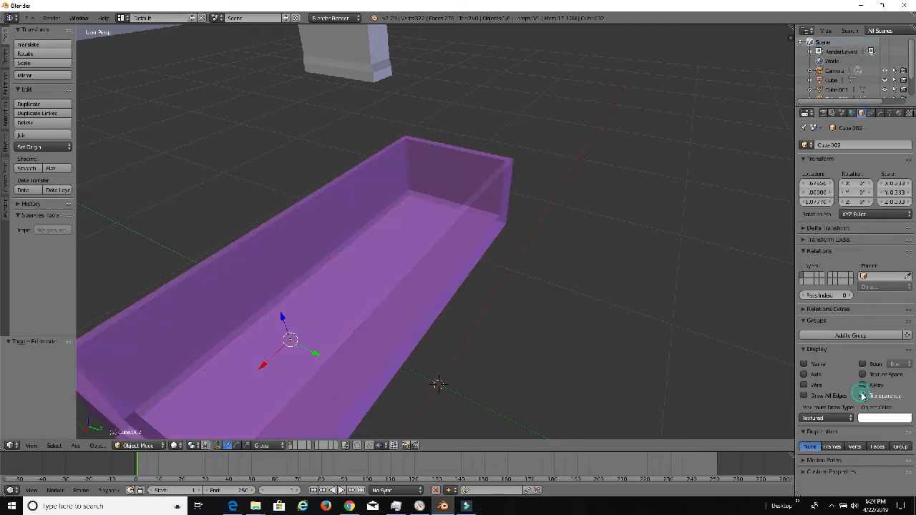
# Set the base box's origin to its geometry and move the box vertically to a Z location of about 1.40 beneath the stem.
pyautogui.moveTo(423, 286); pyautogui.dragTo(332, 236, button='middle')
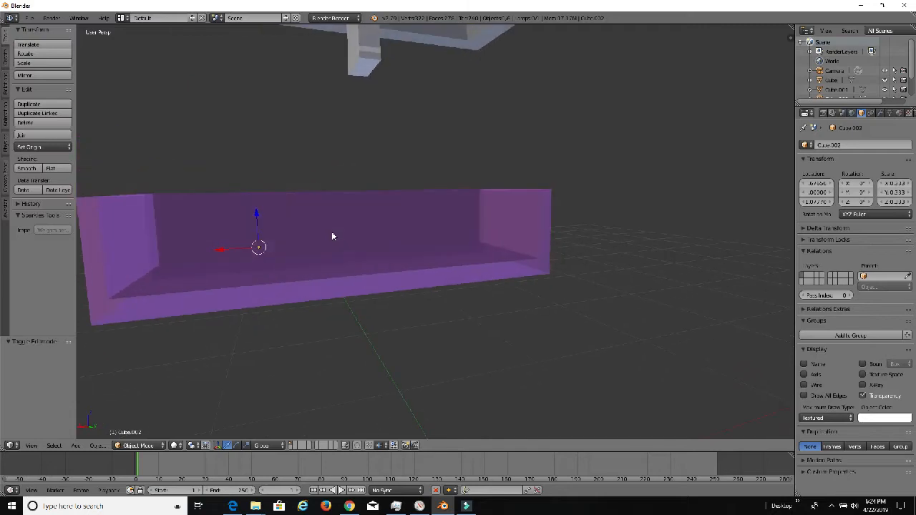
pyautogui.click(38, 147)
pyautogui.click(50, 169)
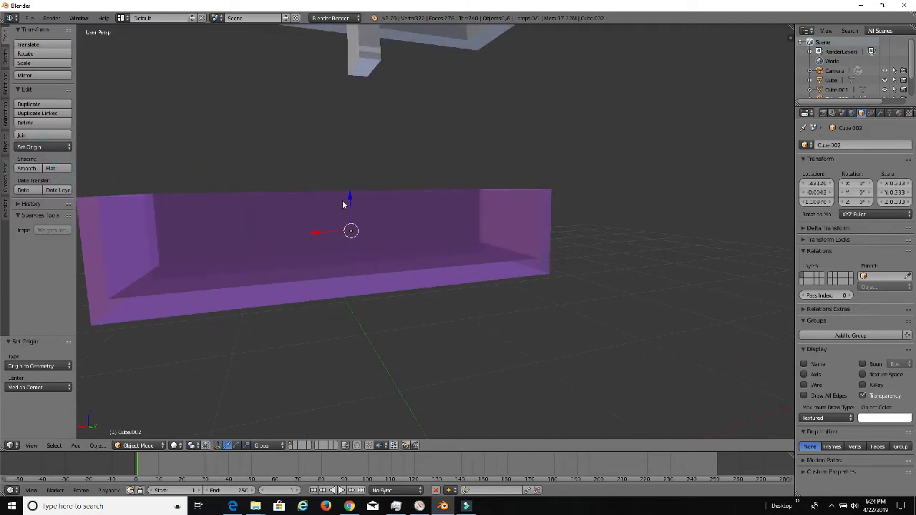
pyautogui.moveTo(348, 201); pyautogui.dragTo(349, 35)
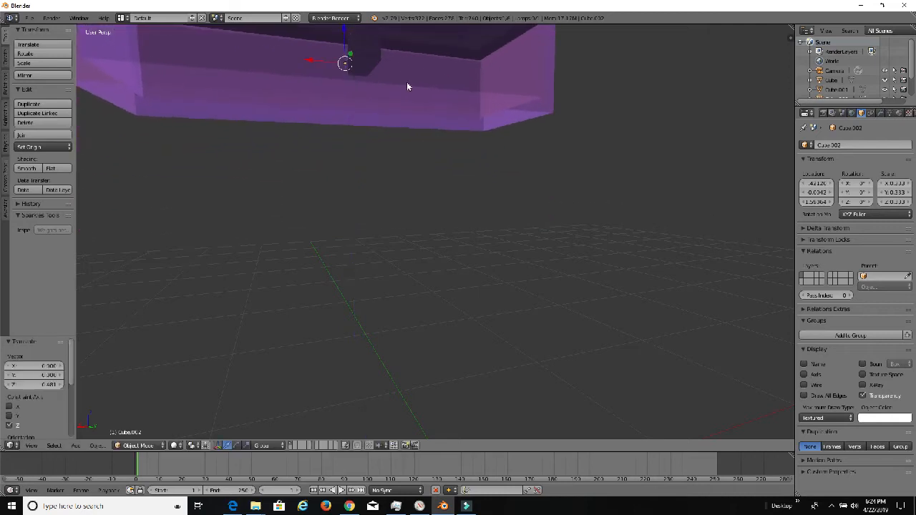
pyautogui.moveTo(402, 102); pyautogui.dragTo(364, 172, button='middle')
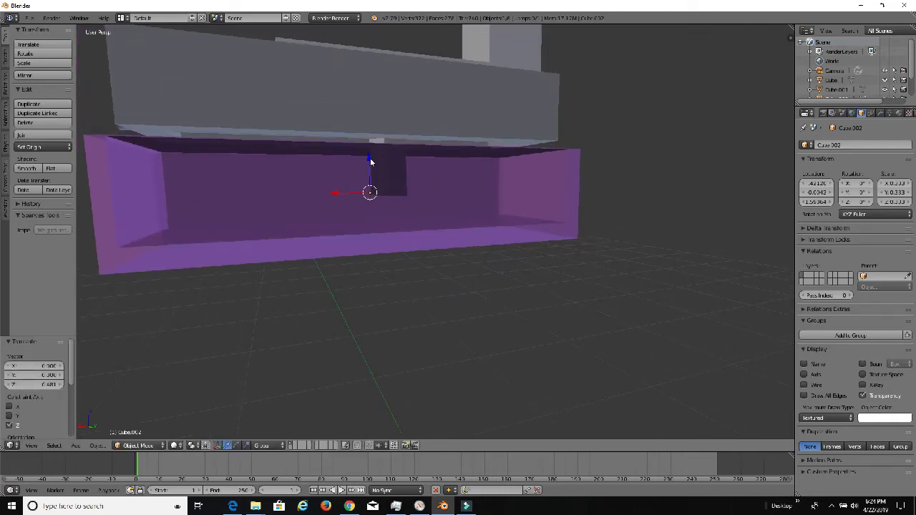
pyautogui.moveTo(370, 162); pyautogui.dragTo(379, 138)
pyautogui.scroll(4, 404, 222)
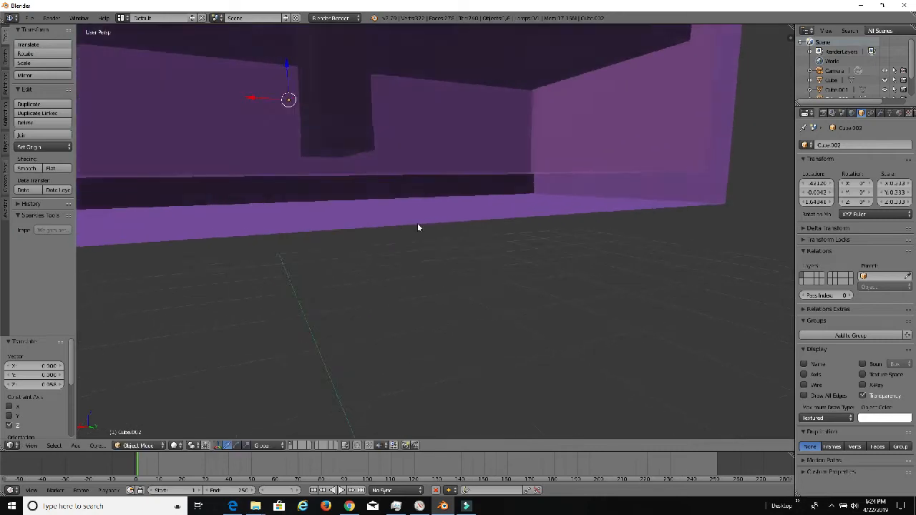
pyautogui.moveTo(419, 228); pyautogui.dragTo(399, 234, button='middle')
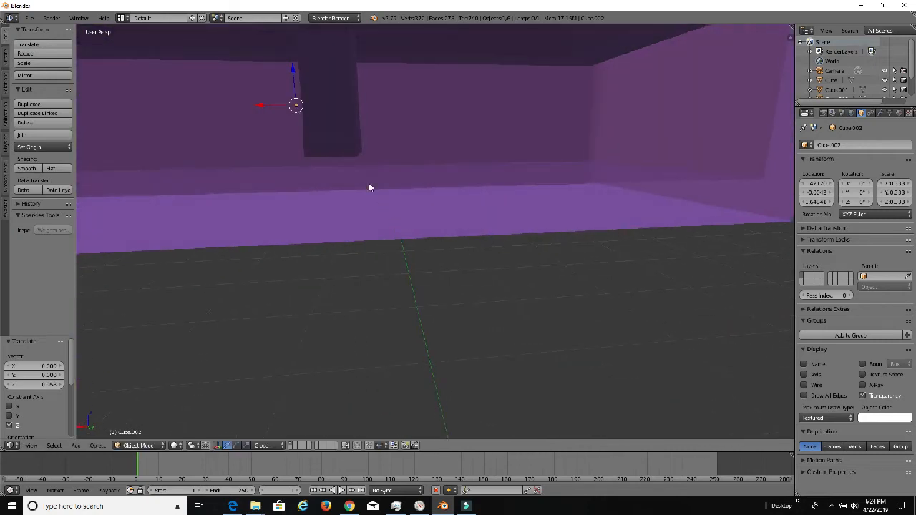
pyautogui.scroll(-5, 365, 172)
pyautogui.moveTo(362, 162); pyautogui.dragTo(598, 177, button='middle')
pyautogui.moveTo(503, 182); pyautogui.dragTo(536, 284, button='middle')
pyautogui.scroll(3, 535, 290)
# Enter Edit Mode, add one crosswise loop cut at the middle of the base box and shift it -0.021 along X.
pyautogui.press('Tab')
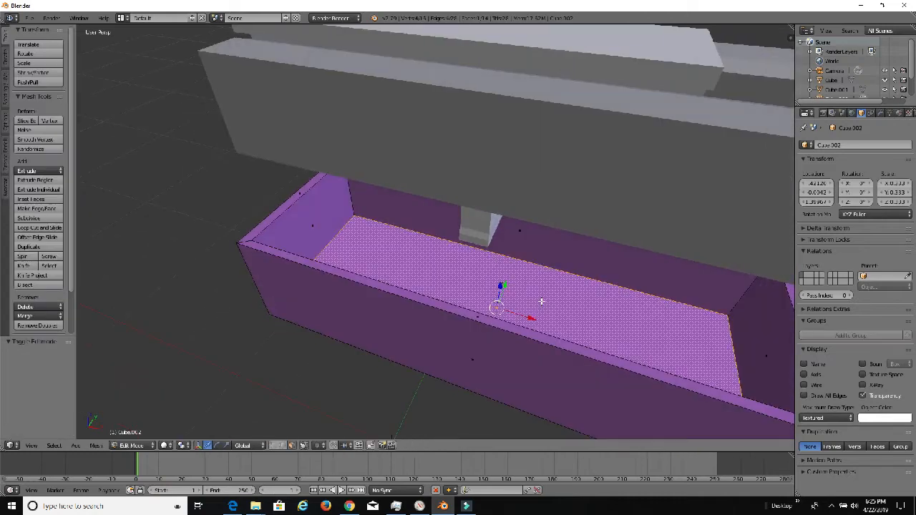
pyautogui.hotkey('ctrl', 'r')
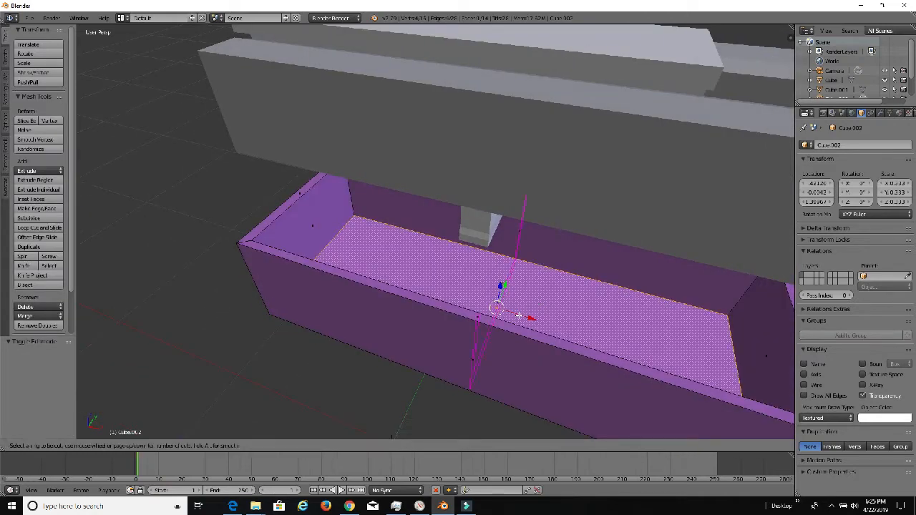
pyautogui.click(519, 315)
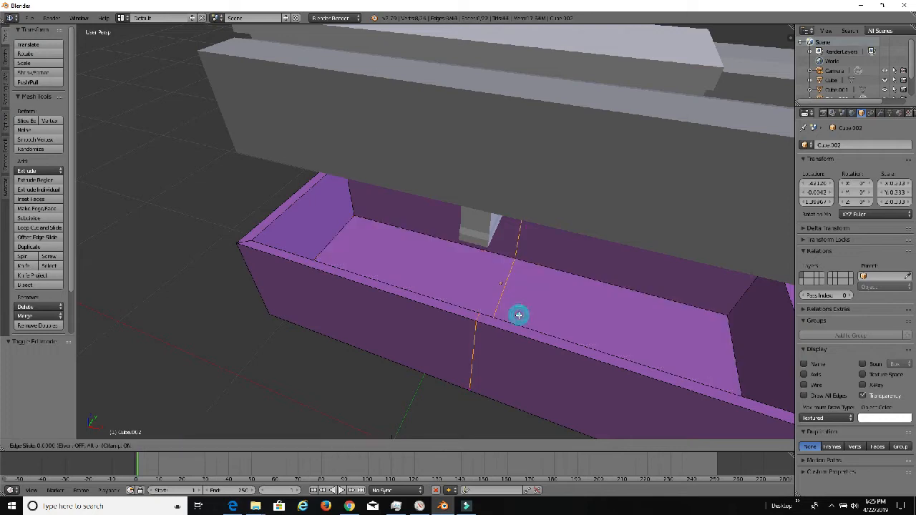
pyautogui.click(519, 316)
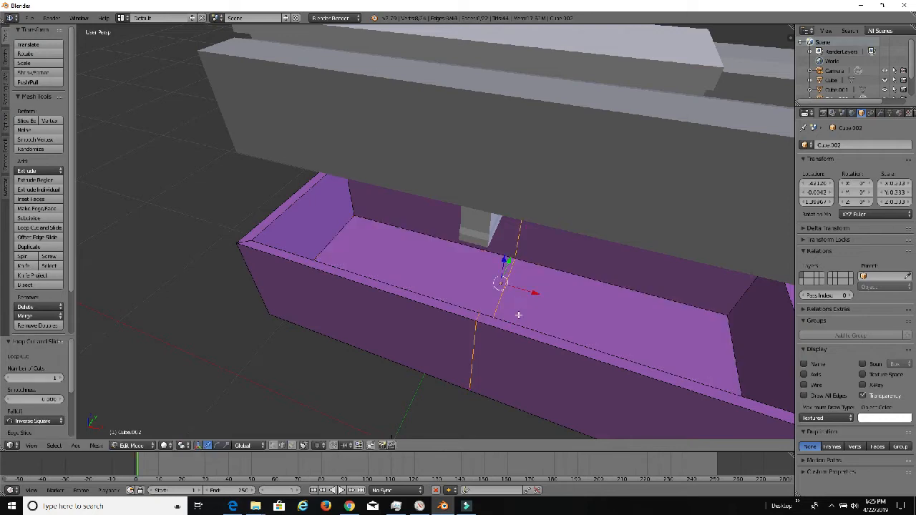
pyautogui.moveTo(529, 293); pyautogui.dragTo(531, 293)
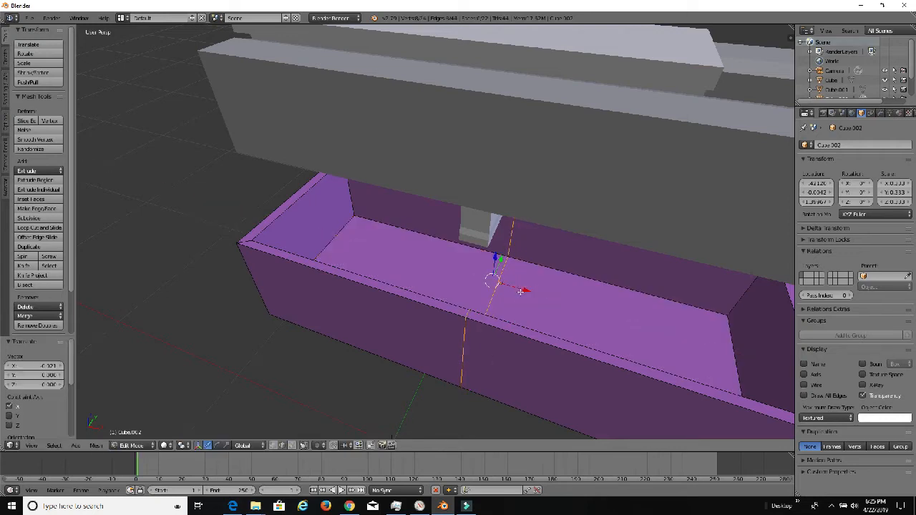
# Add a second crosswise loop cut in the base box and slide it close to the +X side of the first.
pyautogui.scroll(3, 529, 287)
pyautogui.moveTo(543, 272)
pyautogui.mouseDown(button='middle')
pyautogui.moveTo(530, 262)
pyautogui.moveTo(544, 249)
pyautogui.moveTo(529, 265)
pyautogui.moveTo(532, 276)
pyautogui.mouseUp(button='middle')
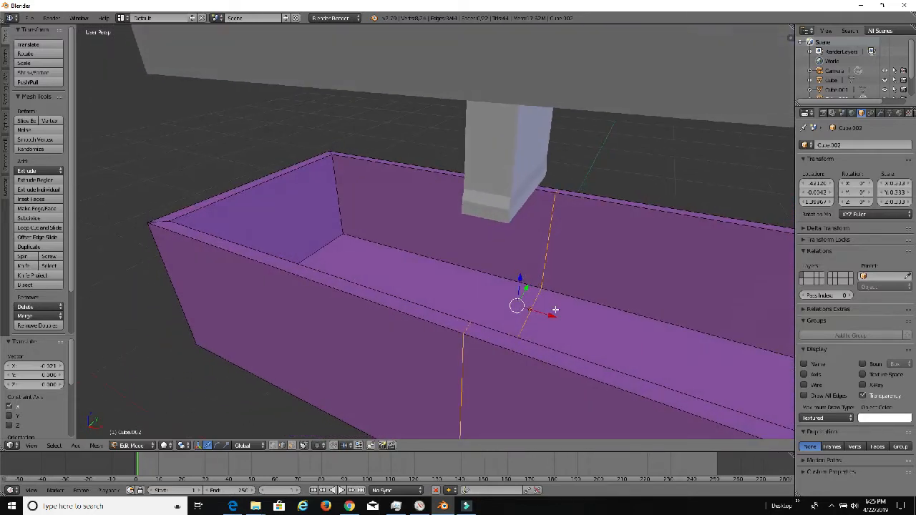
pyautogui.hotkey('ctrl', 'r')
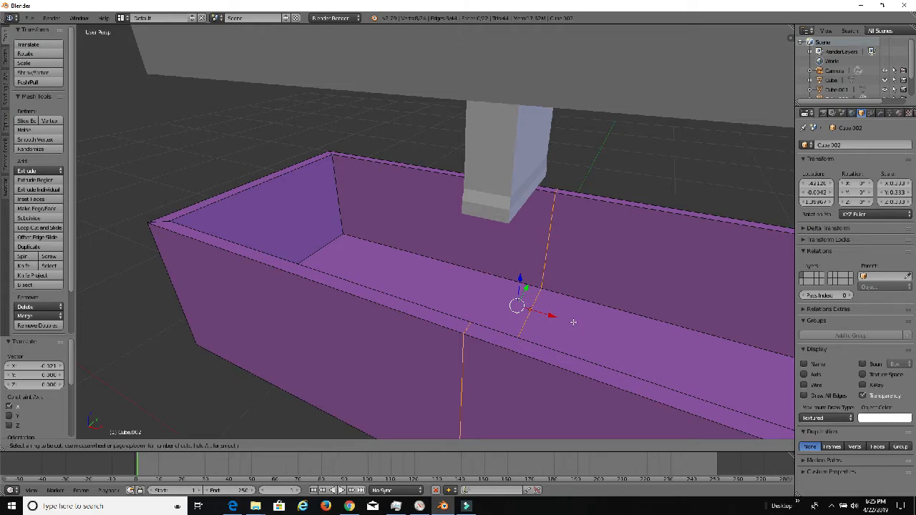
pyautogui.click(589, 302)
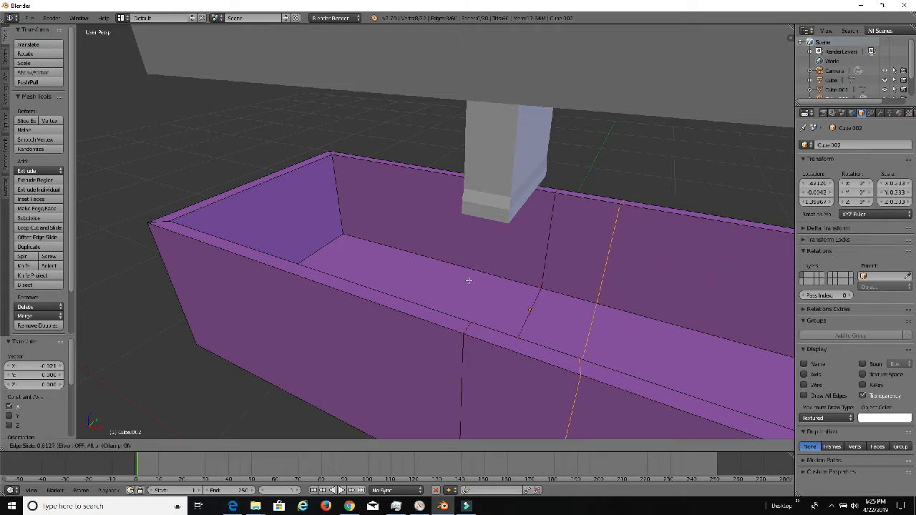
pyautogui.click(469, 279)
# Add two lengthwise loop cuts along the base box and scale them apart along Y toward the side walls.
pyautogui.moveTo(469, 280); pyautogui.dragTo(449, 370, button='middle')
pyautogui.hotkey('ctrl', 'r')
pyautogui.scroll(1, 456, 372)
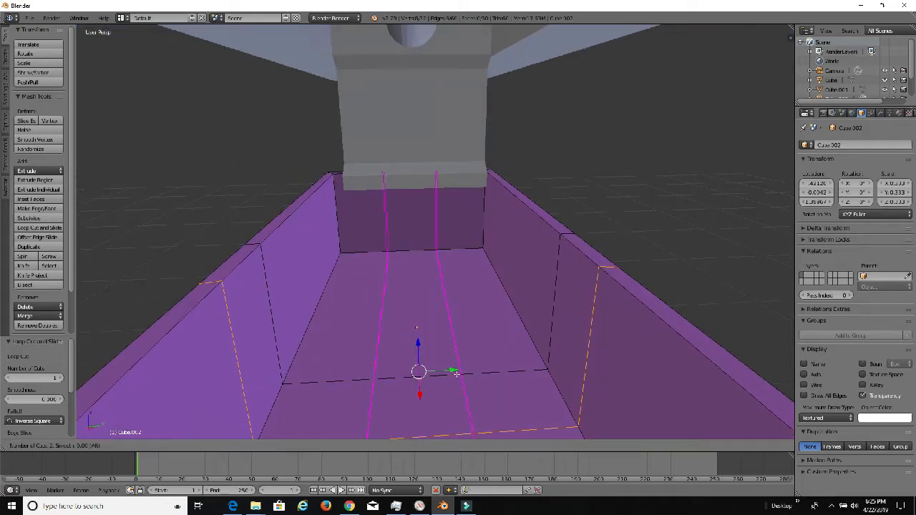
pyautogui.click(456, 373)
pyautogui.rightClick(454, 374)
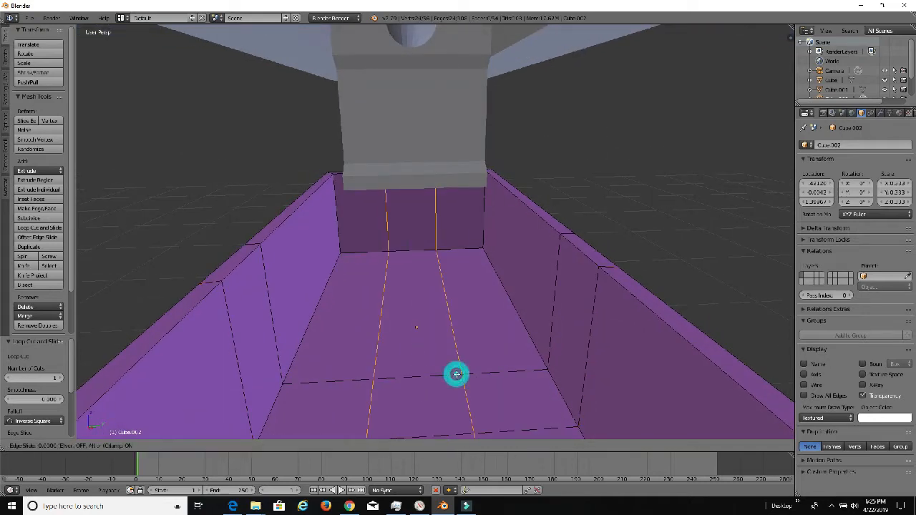
pyautogui.press('s')
pyautogui.press('y')
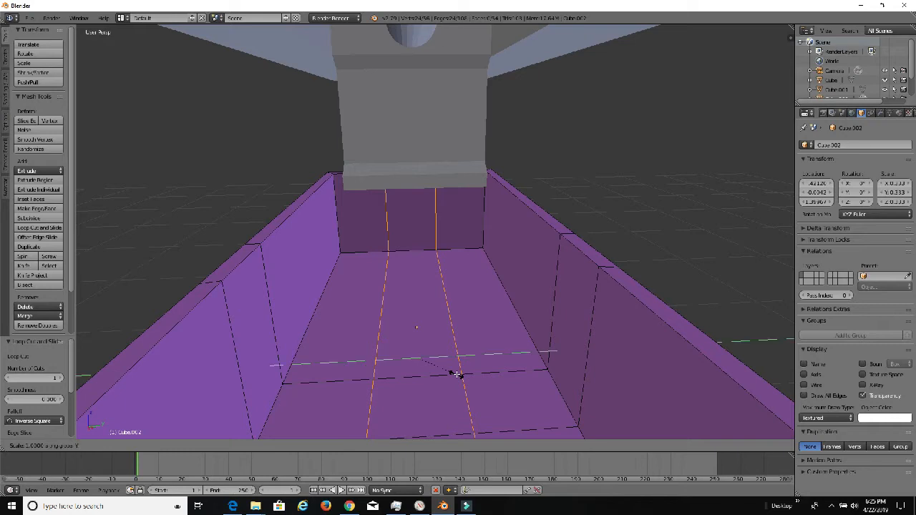
pyautogui.click(500, 383)
# Try extruding the floor face between the loop cuts up 0.420, and undo the extrusion.
pyautogui.moveTo(467, 381); pyautogui.dragTo(497, 368, button='middle')
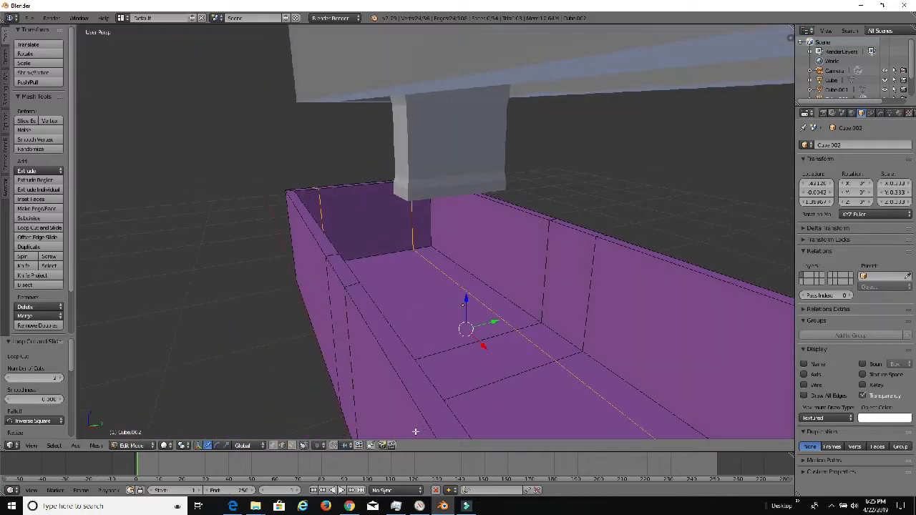
pyautogui.click(291, 446)
pyautogui.rightClick(481, 362)
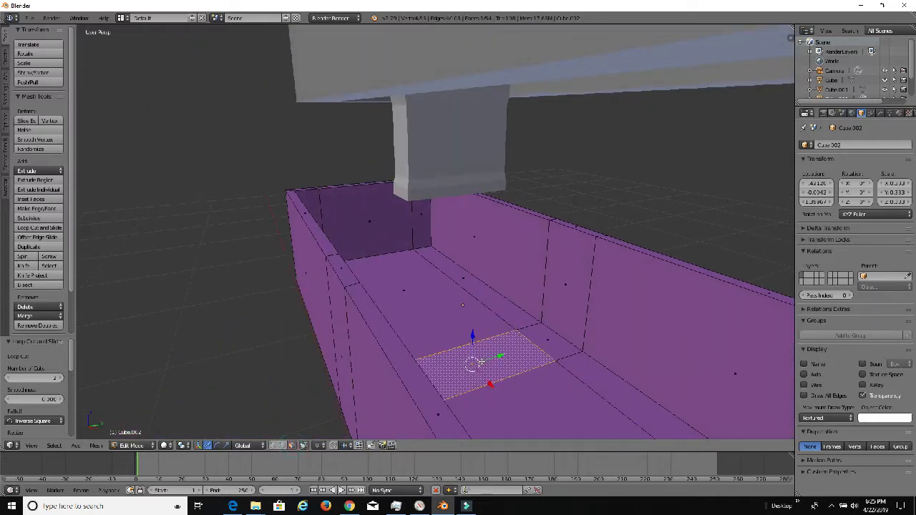
pyautogui.press('e')
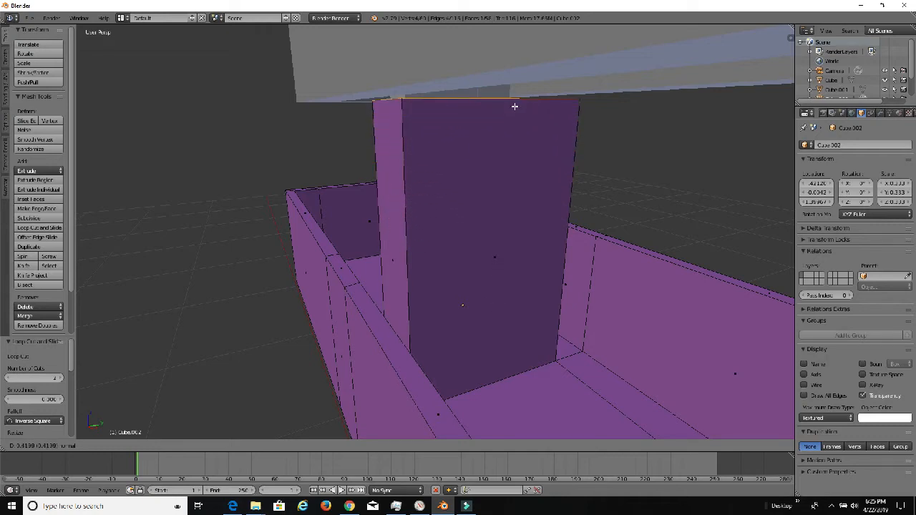
pyautogui.click(515, 106)
pyautogui.moveTo(481, 186); pyautogui.dragTo(569, 207, button='middle')
pyautogui.scroll(2, 535, 268)
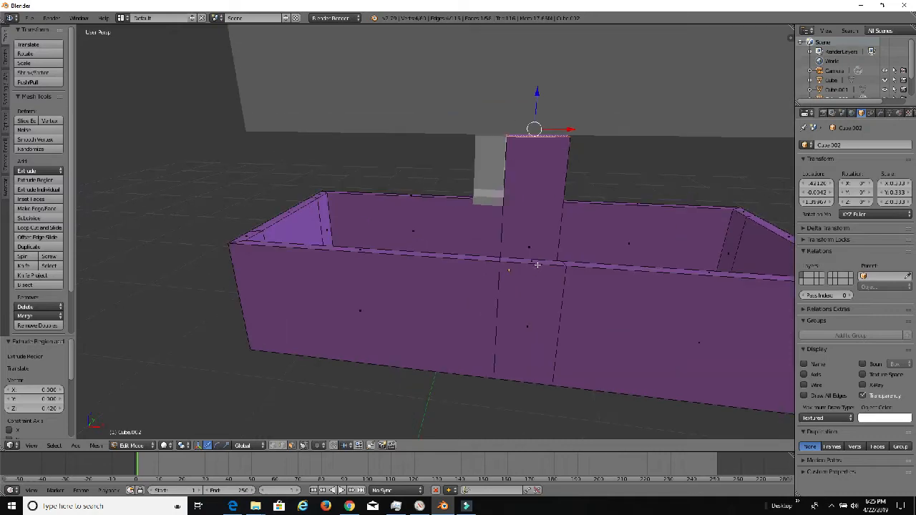
pyautogui.hotkey('ctrl', 'z')
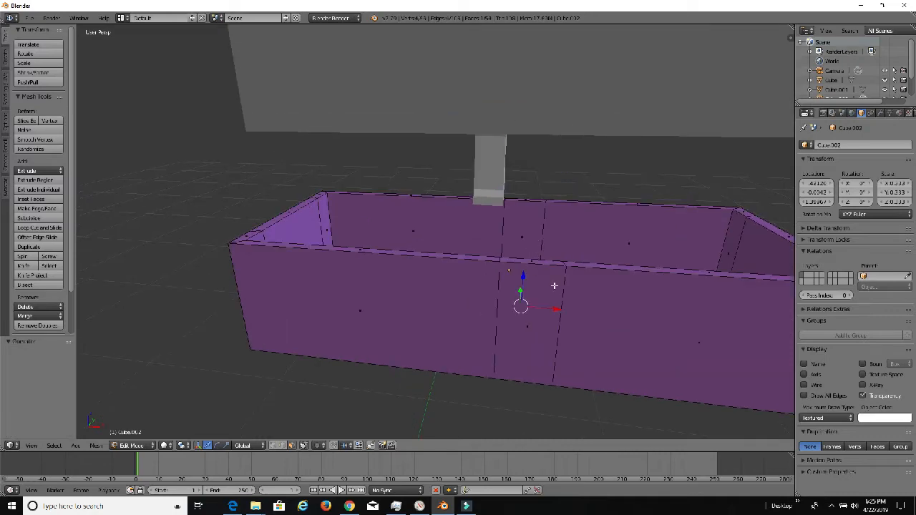
# Select both crosswise edge loops of the base box and move them -0.174 along X toward the stem.
pyautogui.moveTo(555, 285); pyautogui.dragTo(436, 300, button='middle')
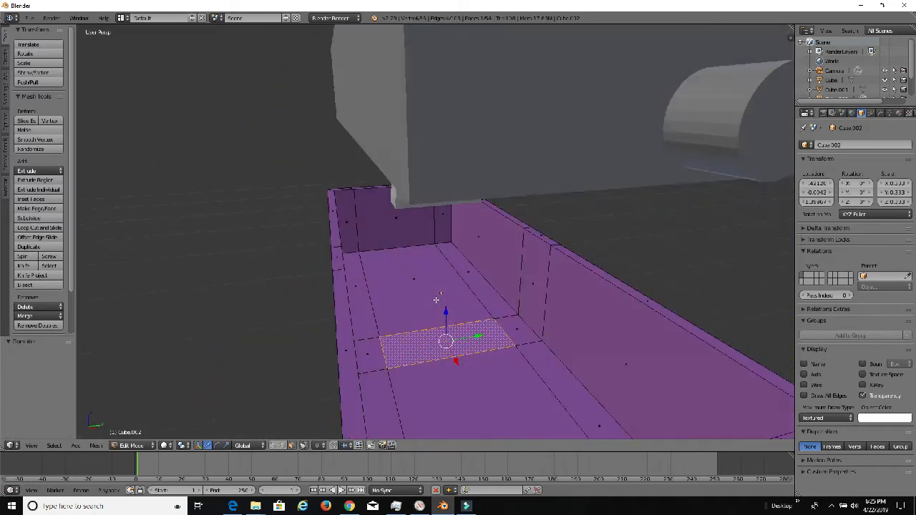
pyautogui.press('a')
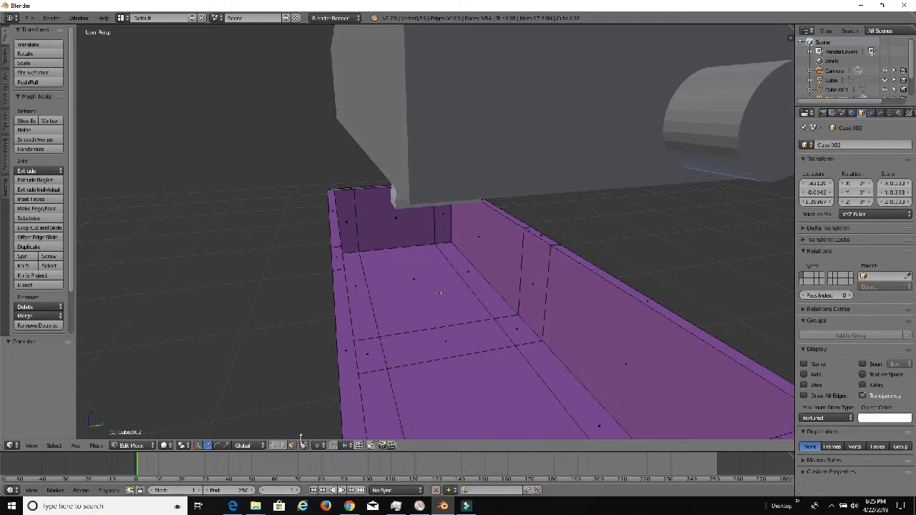
pyautogui.rightClick(434, 327)
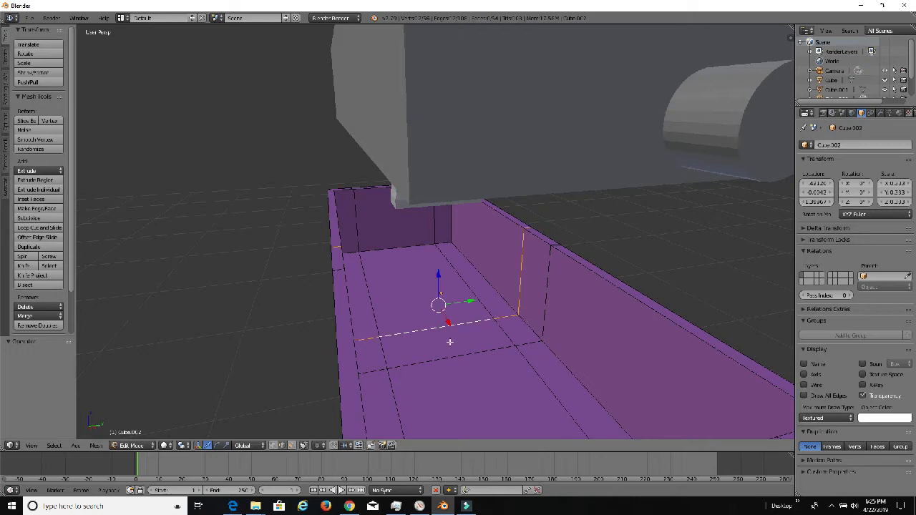
pyautogui.keyDown('alt'); pyautogui.rightClick(453, 356); pyautogui.keyUp('alt')
pyautogui.moveTo(454, 355); pyautogui.dragTo(597, 347, button='middle')
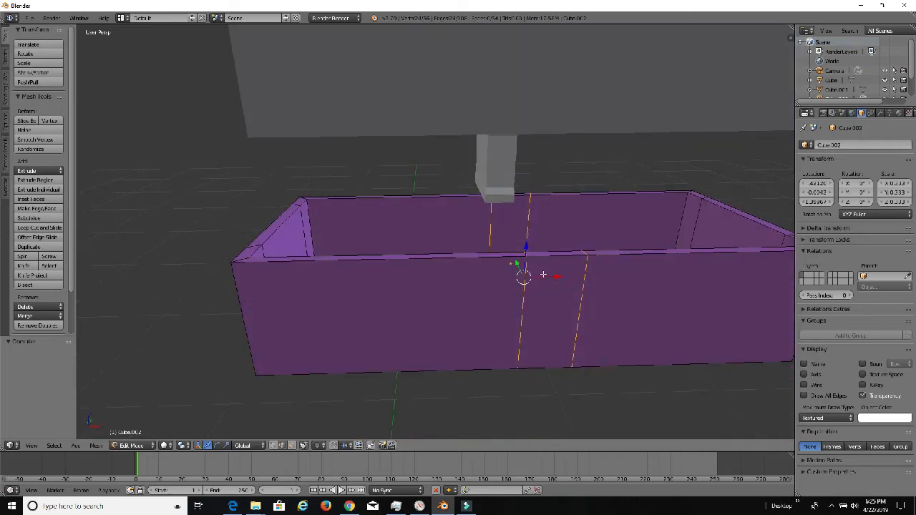
pyautogui.press('g')
pyautogui.press('x')
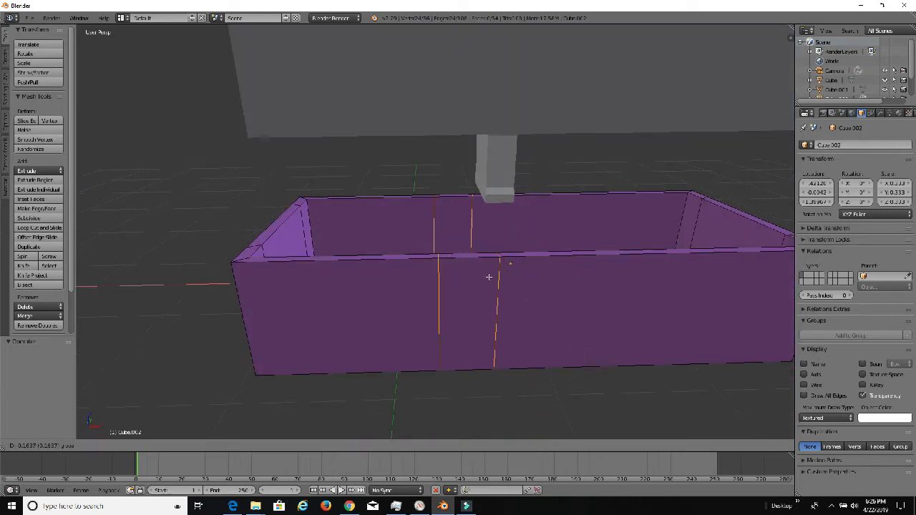
pyautogui.click(484, 277)
# Select only the crosswise edge loop farther from the stem and move it 0.040 along X to narrow the strip.
pyautogui.moveTo(465, 281); pyautogui.dragTo(435, 294, button='middle')
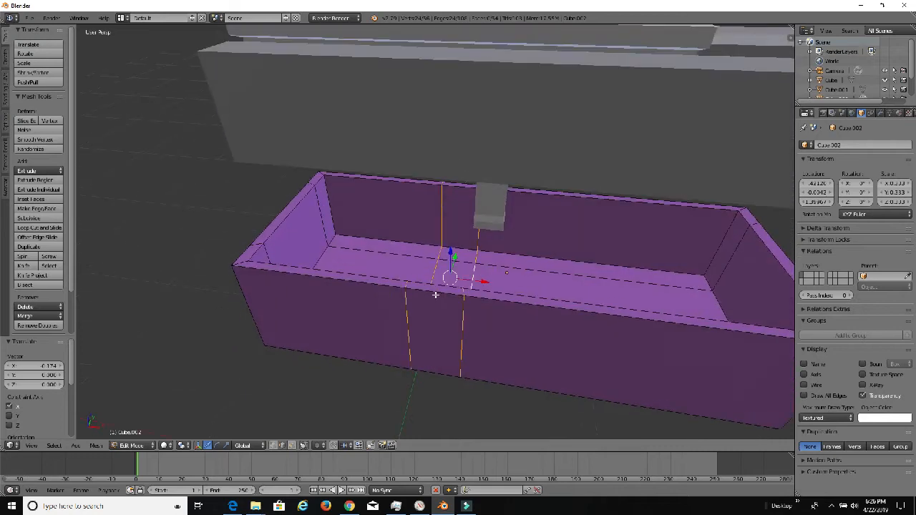
pyautogui.keyDown('alt'); pyautogui.rightClick(434, 274); pyautogui.keyUp('alt')
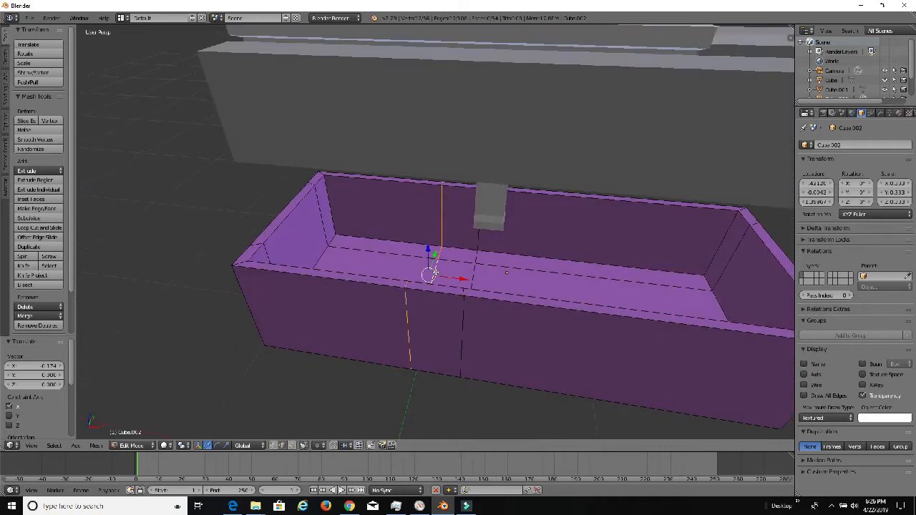
pyautogui.moveTo(462, 280); pyautogui.dragTo(475, 279)
pyautogui.click(477, 279)
pyautogui.moveTo(478, 279); pyautogui.dragTo(541, 292, button='middle')
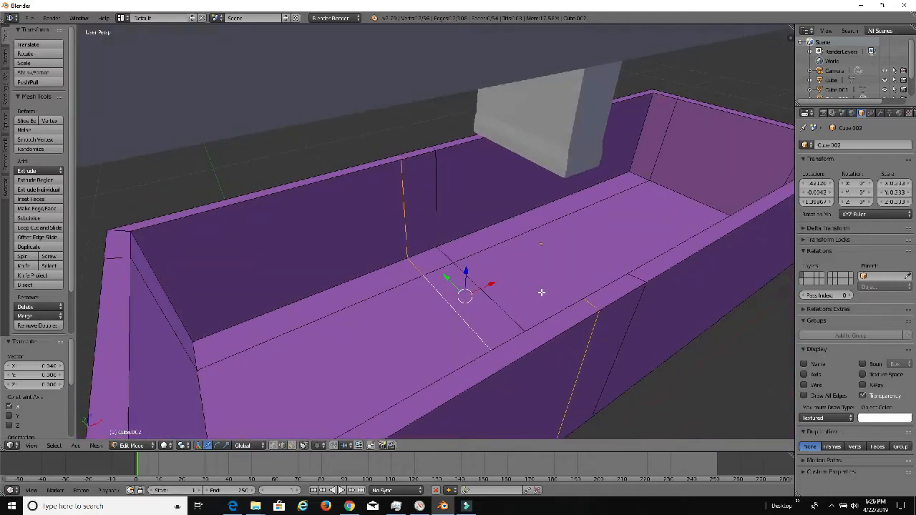
# Select the floor face between the crosswise and lengthwise loops and extrude it up 0.346 into a block beside the stem.
pyautogui.click(292, 445)
pyautogui.rightClick(489, 315)
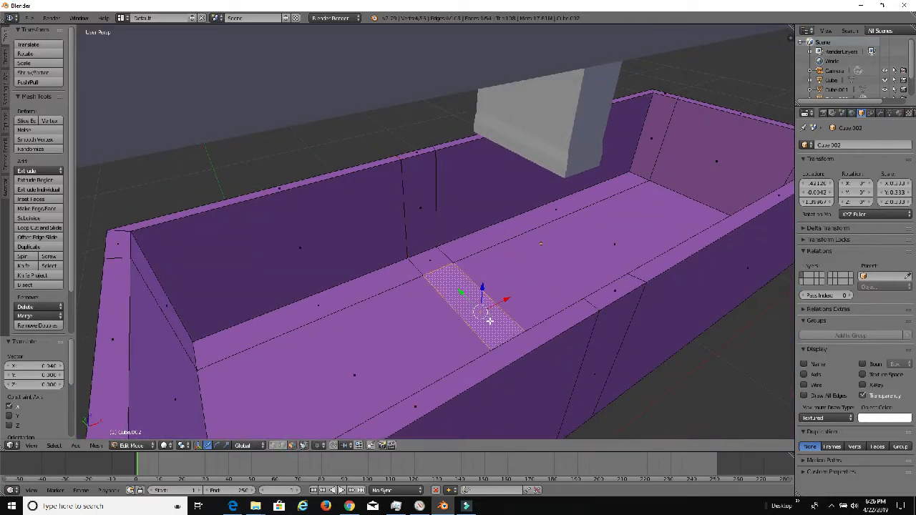
pyautogui.press('e')
pyautogui.click(522, 132)
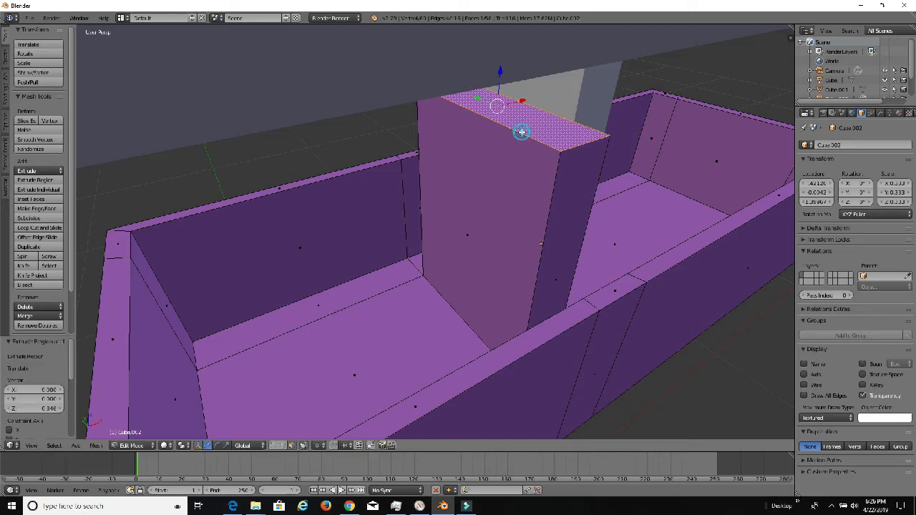
pyautogui.moveTo(522, 132); pyautogui.dragTo(455, 193, button='middle')
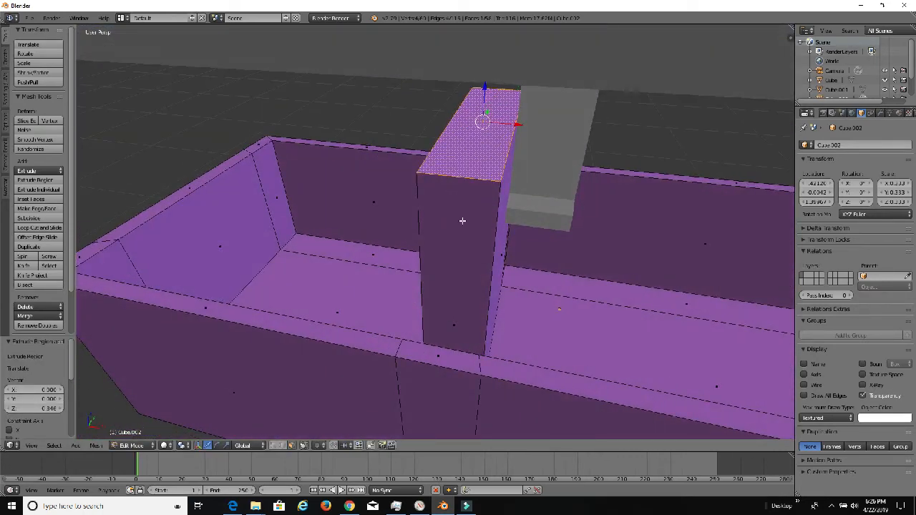
# Adjust the block's height by shifting its top face slightly up and then down along Z.
pyautogui.scroll(1, 511, 335)
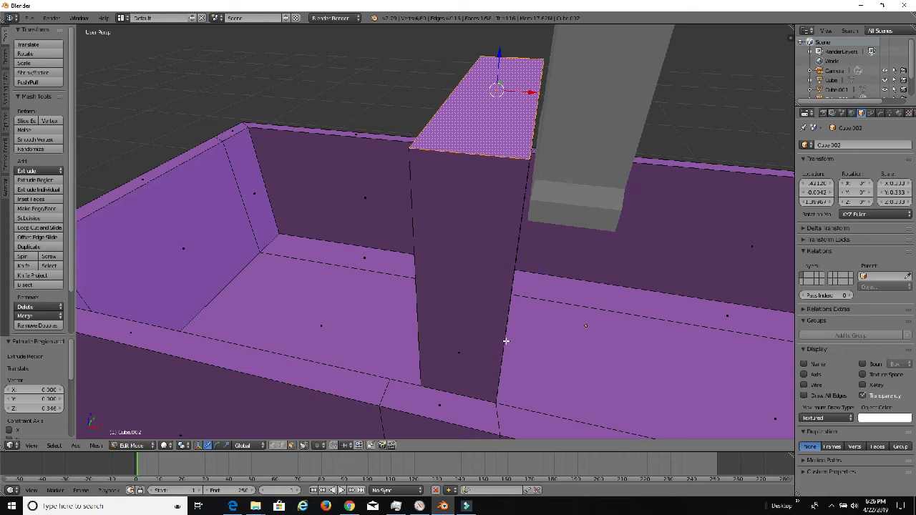
pyautogui.moveTo(506, 341); pyautogui.dragTo(481, 78, button='middle')
pyautogui.press('g')
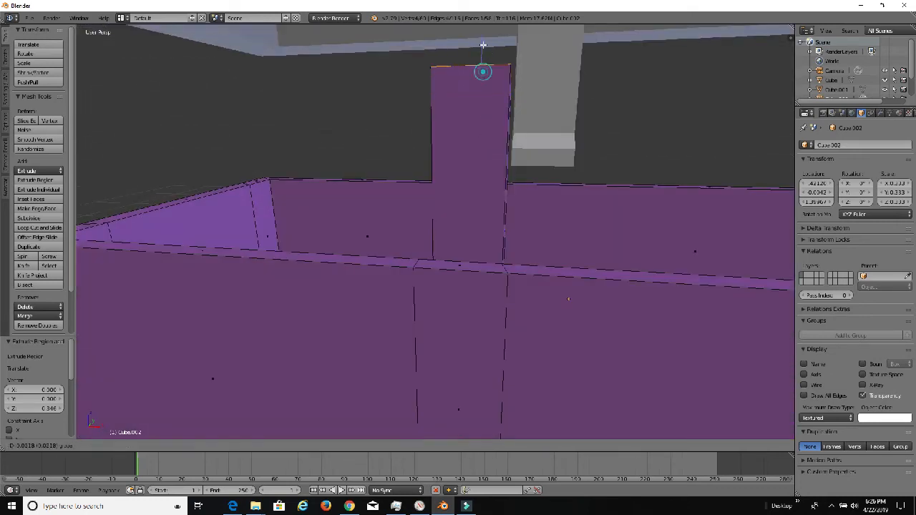
pyautogui.click(483, 45)
pyautogui.moveTo(487, 117); pyautogui.dragTo(474, 88, button='middle')
pyautogui.moveTo(476, 82); pyautogui.dragTo(478, 154)
# Raise the whole base box along Z to about 1.616 in Object Mode, and return to editing its mesh.
pyautogui.moveTo(512, 289)
pyautogui.mouseDown(button='middle')
pyautogui.moveTo(508, 266)
pyautogui.moveTo(533, 269)
pyautogui.mouseUp(button='middle')
pyautogui.press('Tab')
pyautogui.moveTo(510, 266); pyautogui.dragTo(521, 173)
pyautogui.scroll(2, 526, 206)
pyautogui.moveTo(526, 206); pyautogui.dragTo(588, 236, button='middle')
pyautogui.scroll(3, 467, 179)
pyautogui.press('Tab')
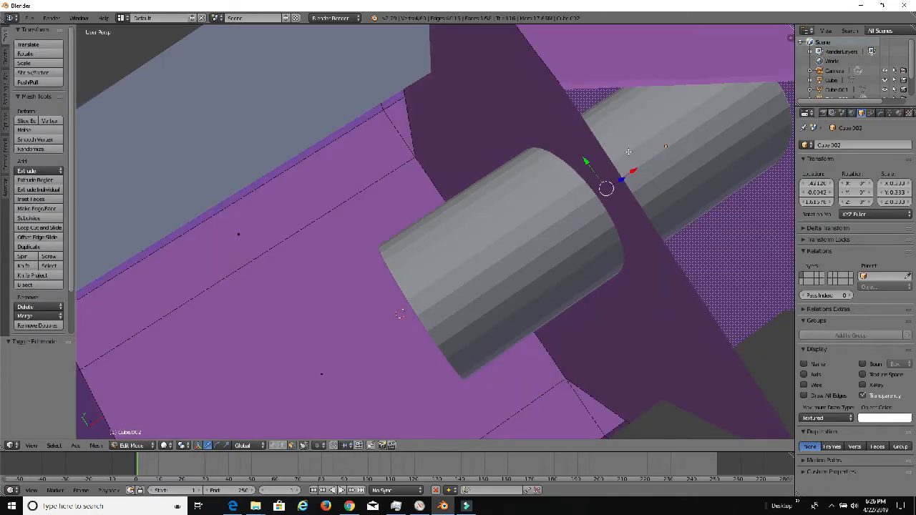
# Move the block's top face -0.088 along Z so the block sits below the cylinder.
pyautogui.moveTo(652, 225); pyautogui.dragTo(677, 113, button='middle')
pyautogui.rightClick(677, 113)
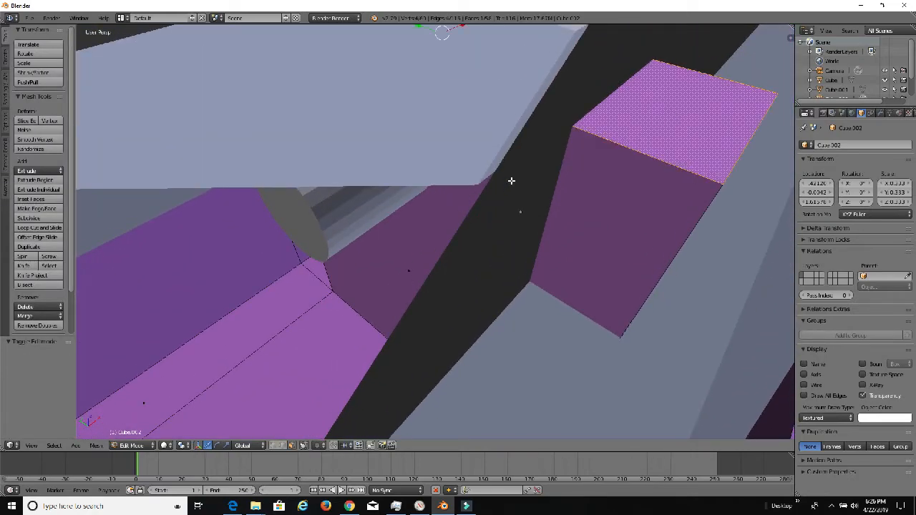
pyautogui.moveTo(511, 181); pyautogui.dragTo(492, 118, button='middle')
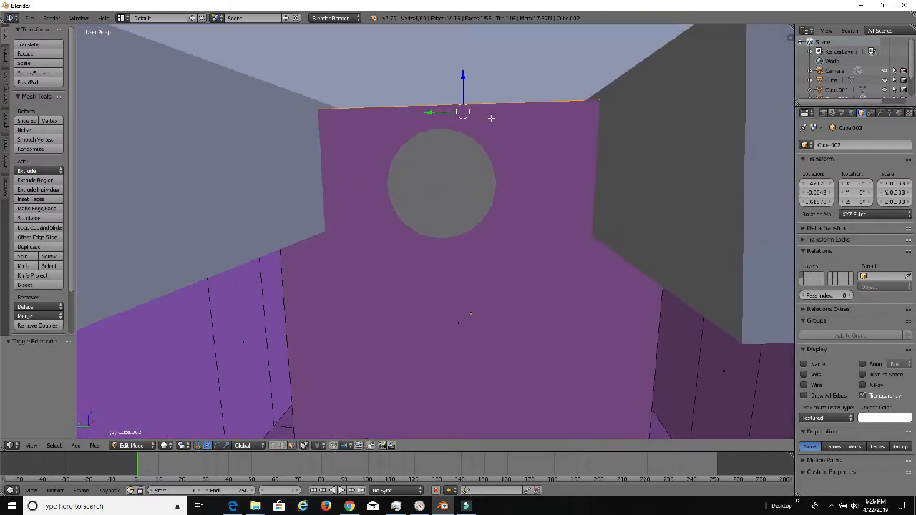
pyautogui.moveTo(464, 74); pyautogui.dragTo(477, 195)
pyautogui.moveTo(481, 236); pyautogui.dragTo(519, 239, button='middle')
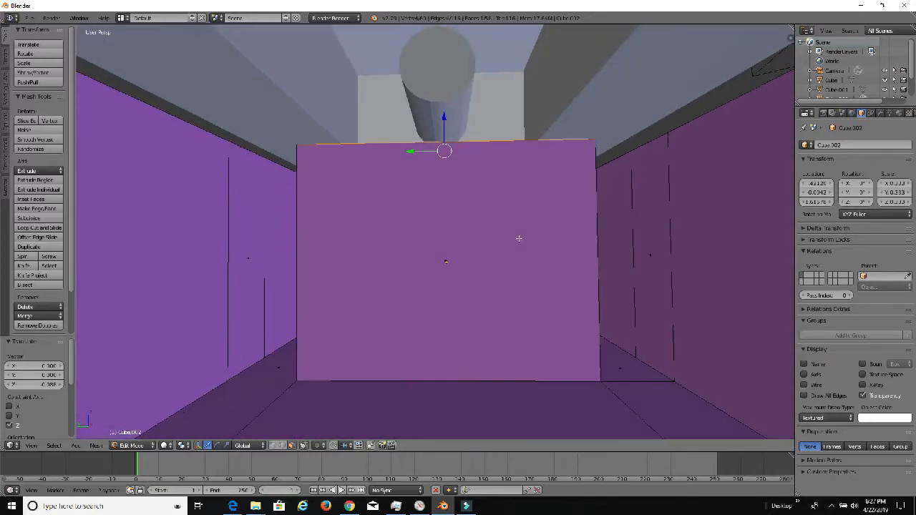
# Select the block's vertical side edges and both lengthwise edge loops, and scale them to 0.560 along Y to narrow the block.
pyautogui.keyDown('alt'); pyautogui.rightClick(612, 391); pyautogui.keyUp('alt')
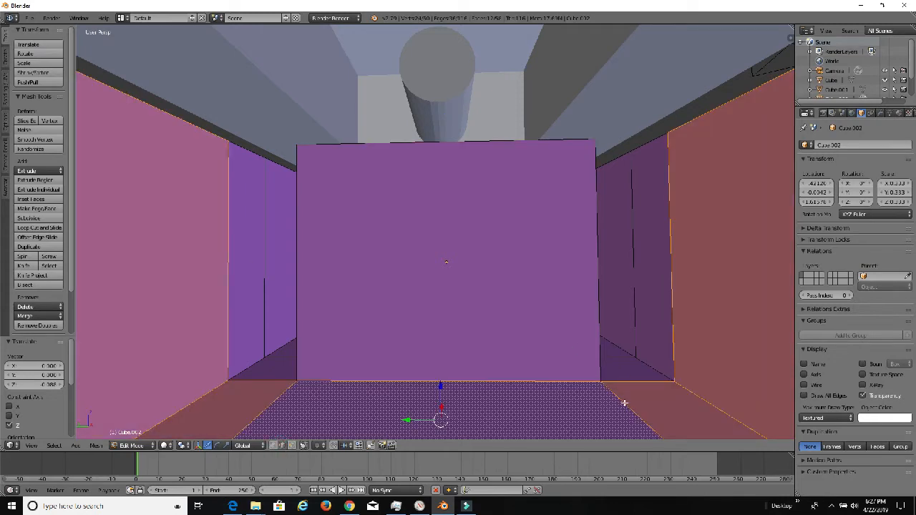
pyautogui.keyDown('alt'); pyautogui.rightClick(610, 384); pyautogui.keyUp('alt')
pyautogui.keyDown('shift'); pyautogui.rightClick(601, 346); pyautogui.keyUp('shift')
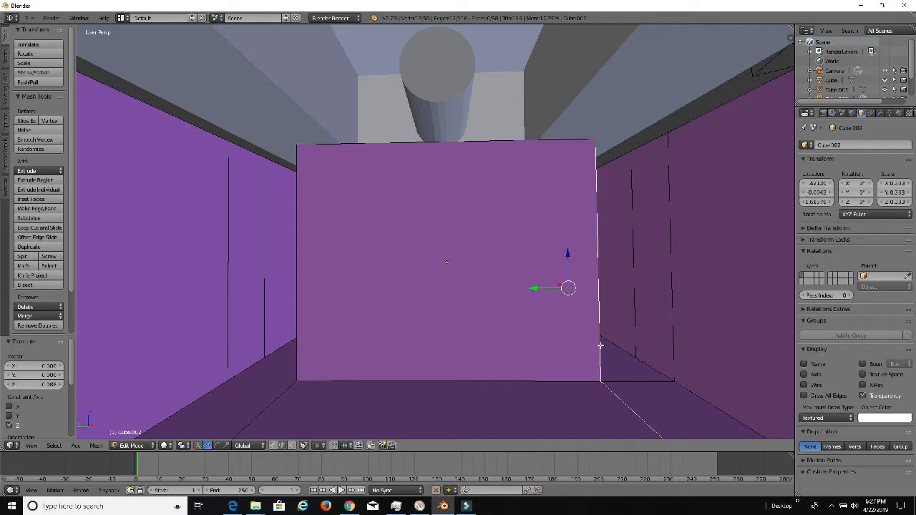
pyautogui.keyDown('shift'); pyautogui.rightClick(298, 354); pyautogui.keyUp('shift')
pyautogui.keyDown('alt'); pyautogui.keyDown('shift'); pyautogui.rightClick(277, 393); pyautogui.keyUp('shift'); pyautogui.keyUp('alt')
pyautogui.moveTo(276, 392); pyautogui.dragTo(236, 389, button='middle')
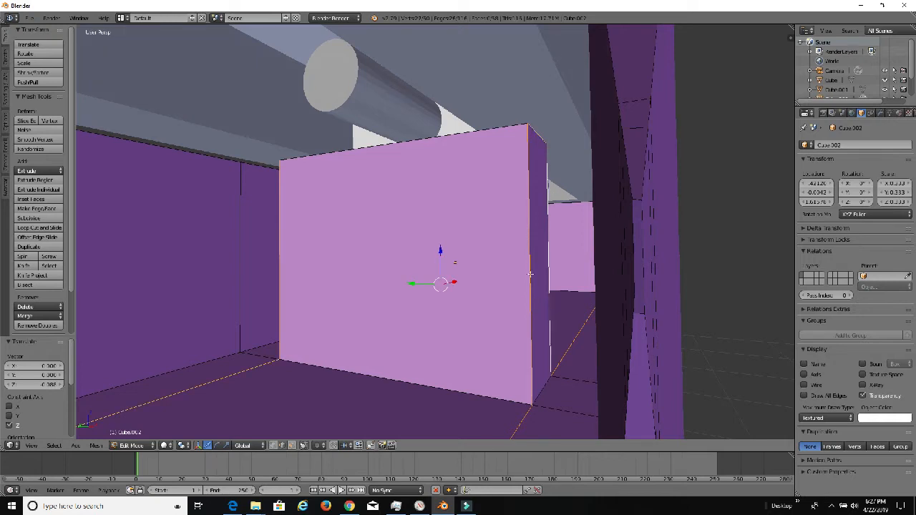
pyautogui.moveTo(530, 275); pyautogui.dragTo(439, 200, button='middle')
pyautogui.keyDown('shift'); pyautogui.rightClick(549, 384); pyautogui.keyUp('shift')
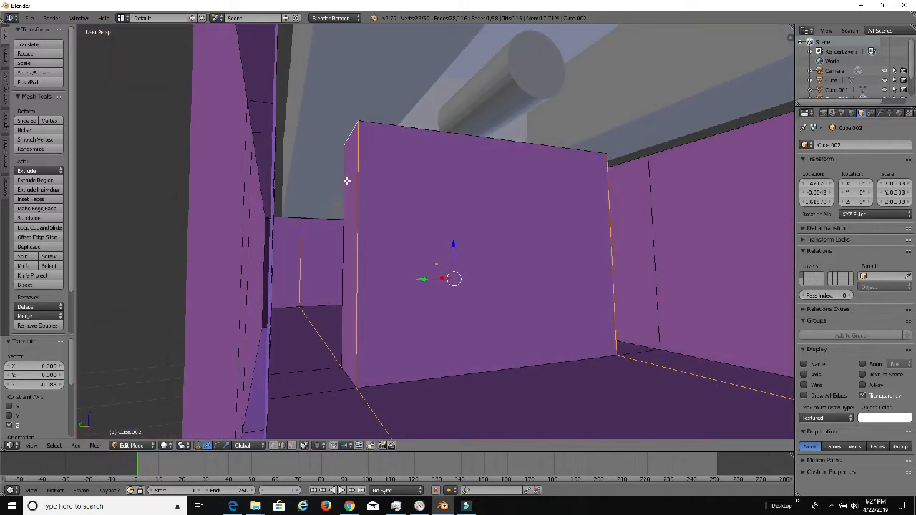
pyautogui.keyDown('shift'); pyautogui.rightClick(350, 370); pyautogui.keyUp('shift')
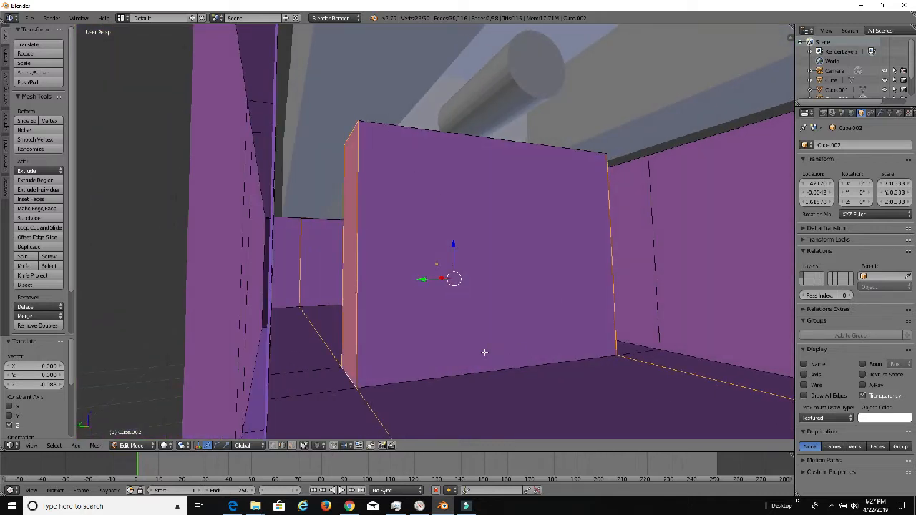
pyautogui.moveTo(485, 352); pyautogui.dragTo(534, 382, button='middle')
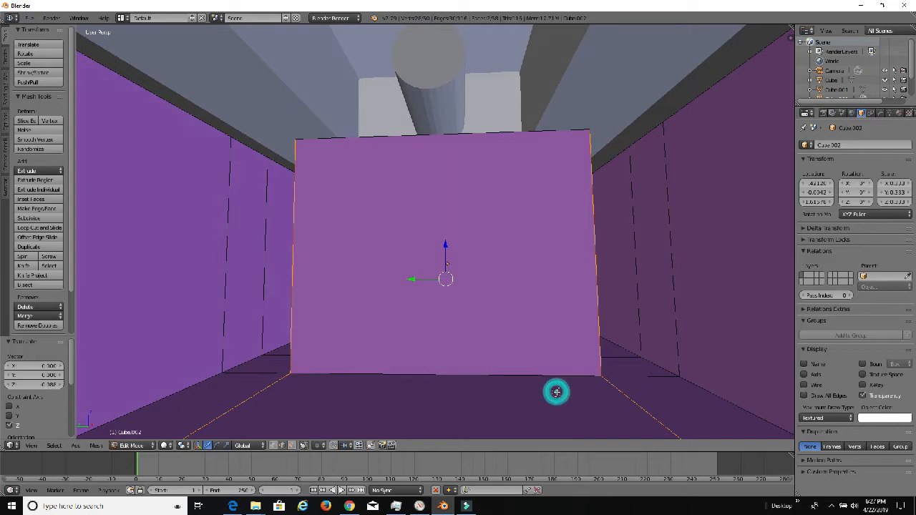
pyautogui.press('s')
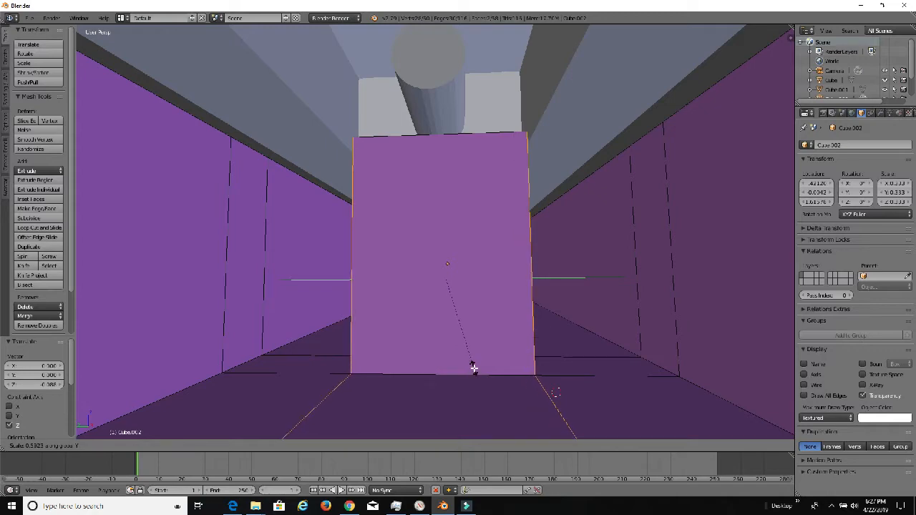
pyautogui.click(458, 365)
pyautogui.moveTo(458, 365); pyautogui.dragTo(492, 417, button='middle')
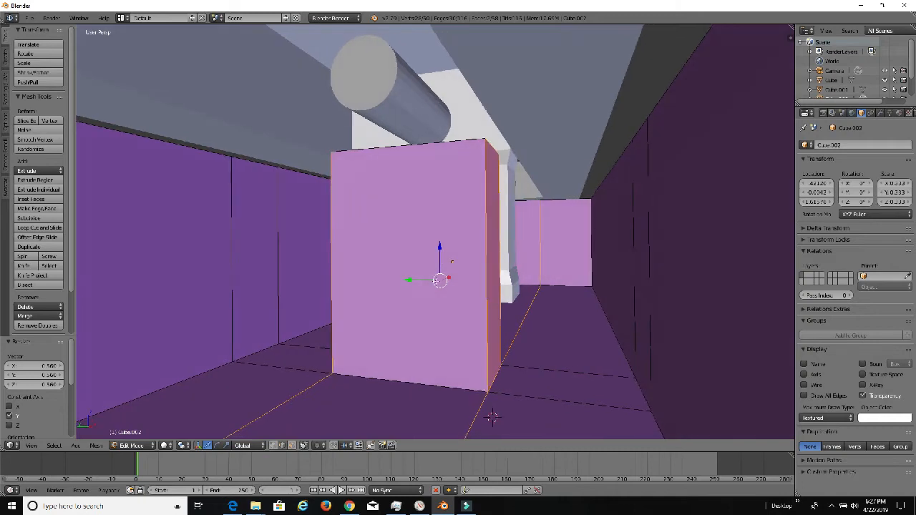
# Add two horizontal loop cuts around the block, one slid close to its top edge and one into its lower part.
pyautogui.scroll(2, 451, 275)
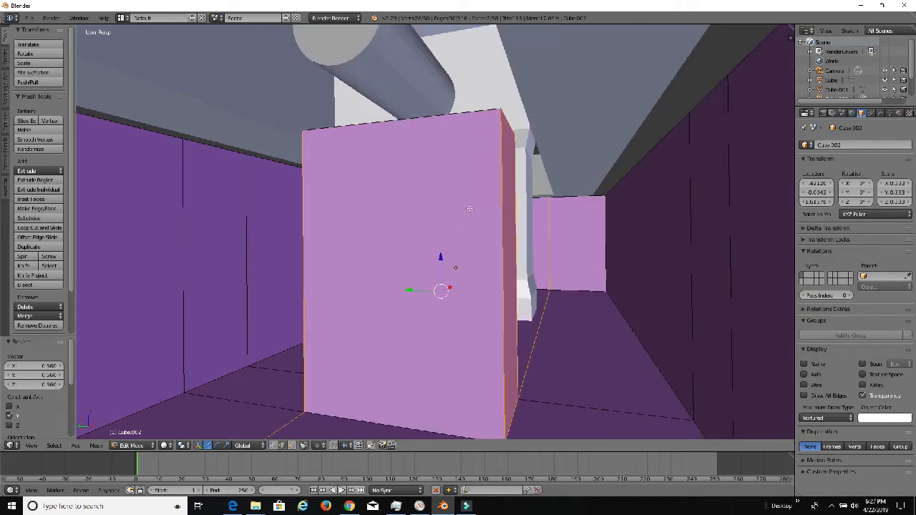
pyautogui.hotkey('ctrl', 'r')
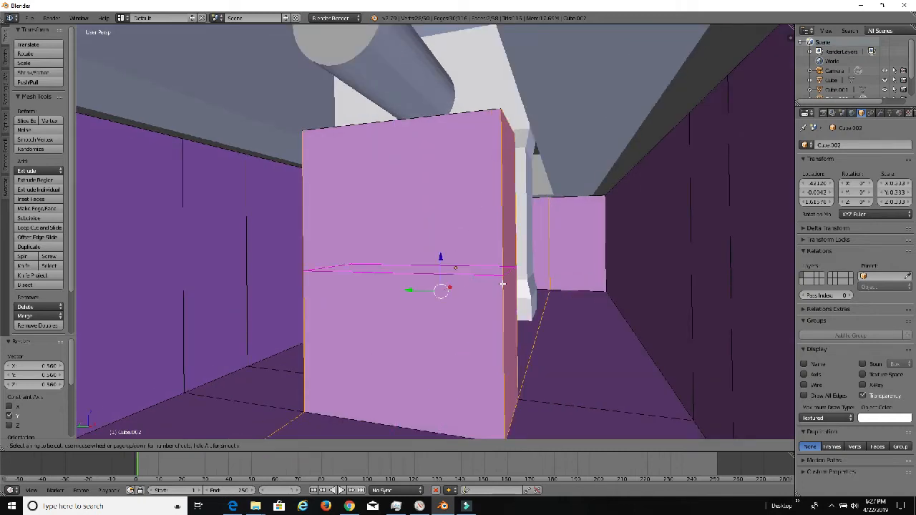
pyautogui.click(505, 278)
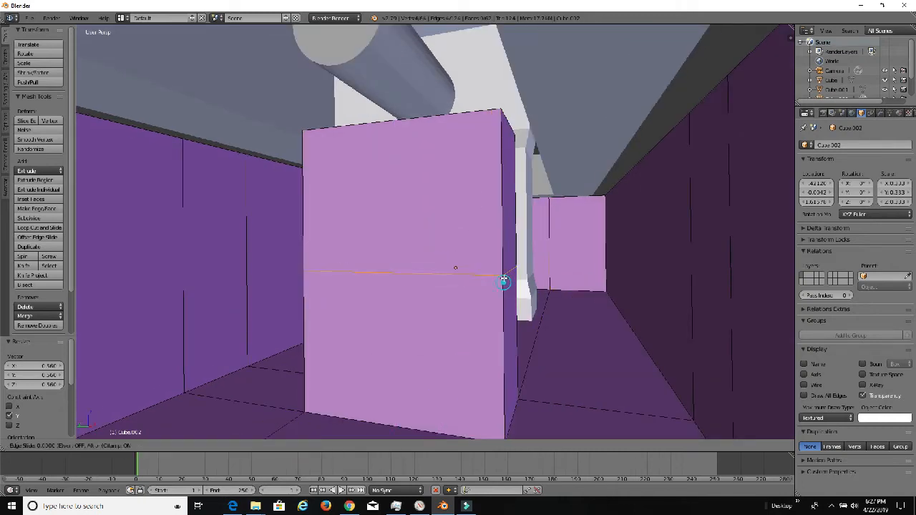
pyautogui.click(514, 137)
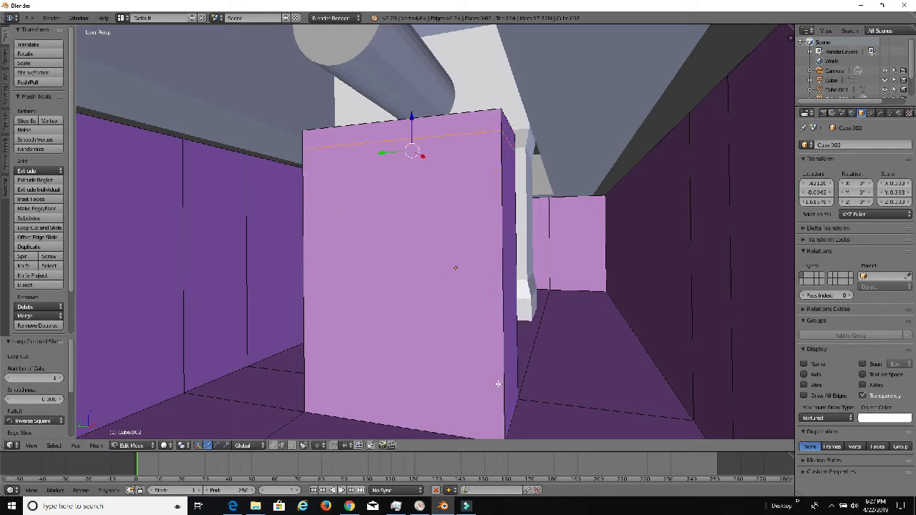
pyautogui.press('g')
pyautogui.press('g')
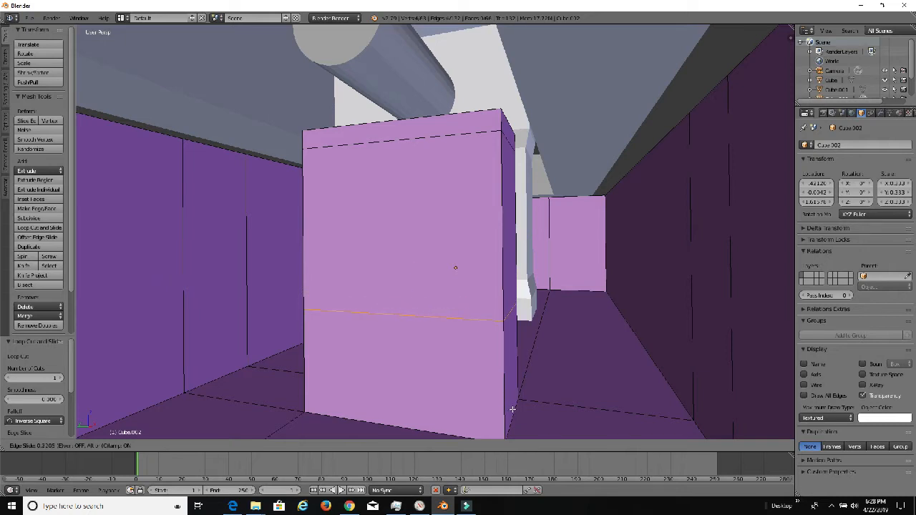
pyautogui.click(513, 409)
# Add two more horizontal loop cuts between the existing ones and scale them apart along Z toward their neighbours.
pyautogui.hotkey('ctrl', 'r')
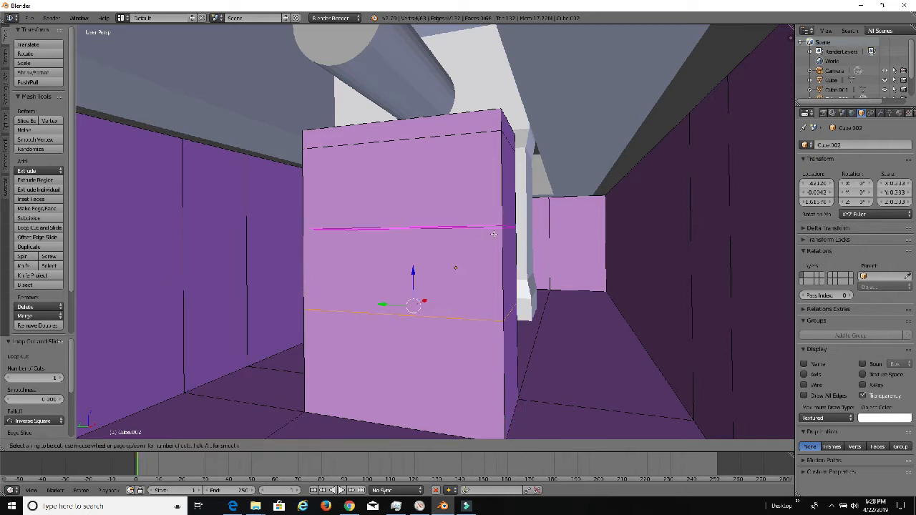
pyautogui.scroll(1, 499, 229)
pyautogui.click(499, 229)
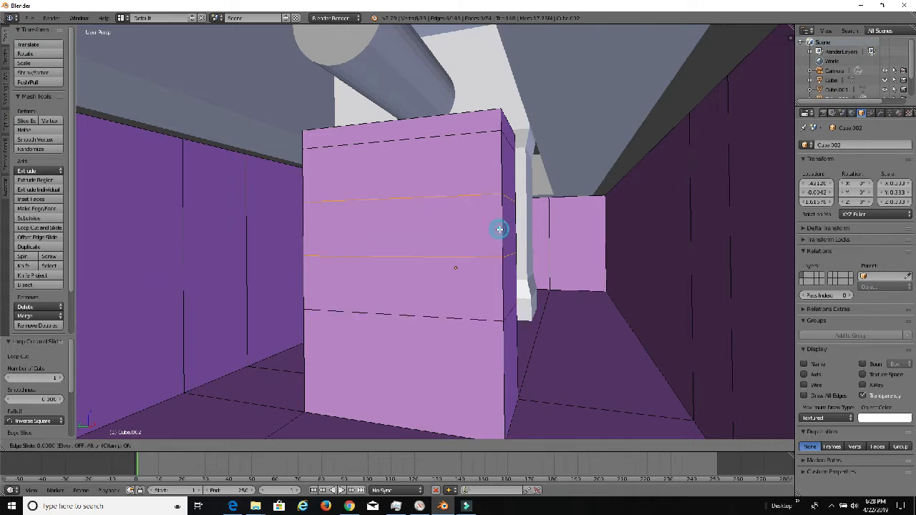
pyautogui.rightClick(499, 229)
pyautogui.press('s')
pyautogui.press('z')
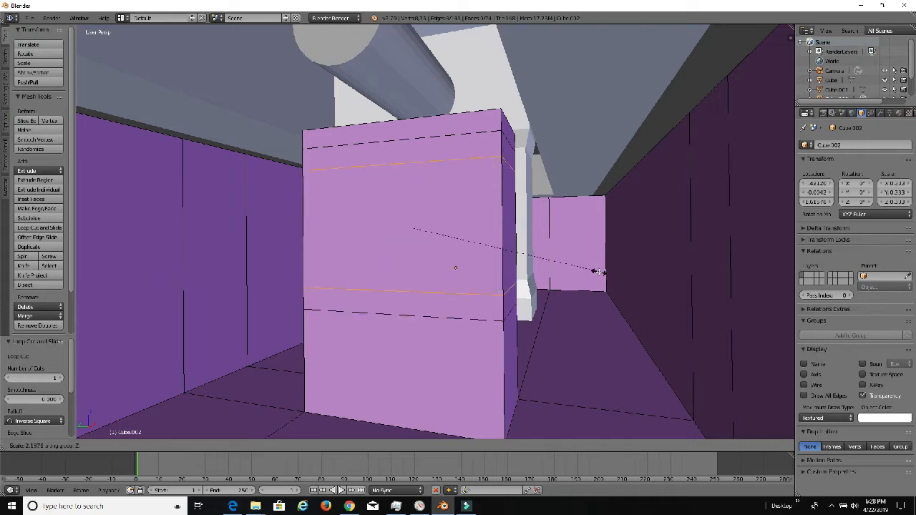
pyautogui.click(623, 289)
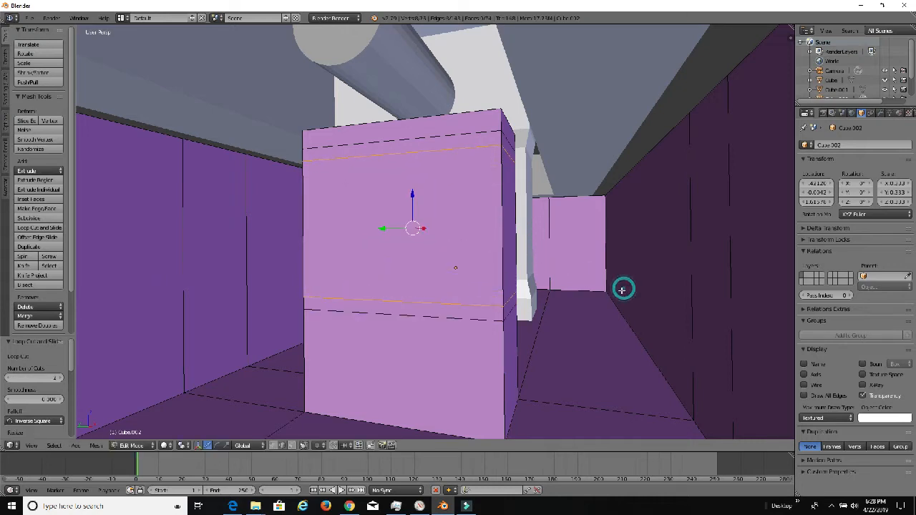
# Scale the two inner loops of the block to 0.979 for an inset middle section and move them -0.002 along Y.
pyautogui.press('s')
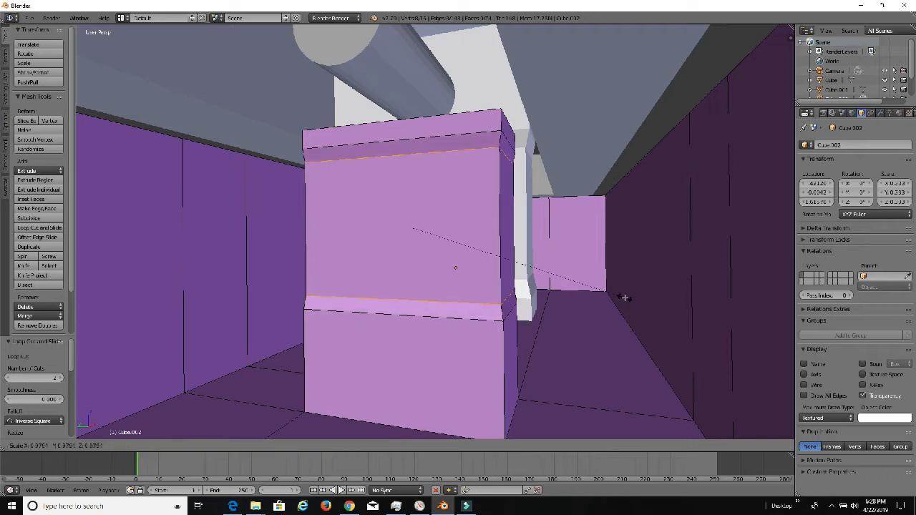
pyautogui.click(624, 299)
pyautogui.moveTo(404, 272); pyautogui.dragTo(374, 272, button='middle')
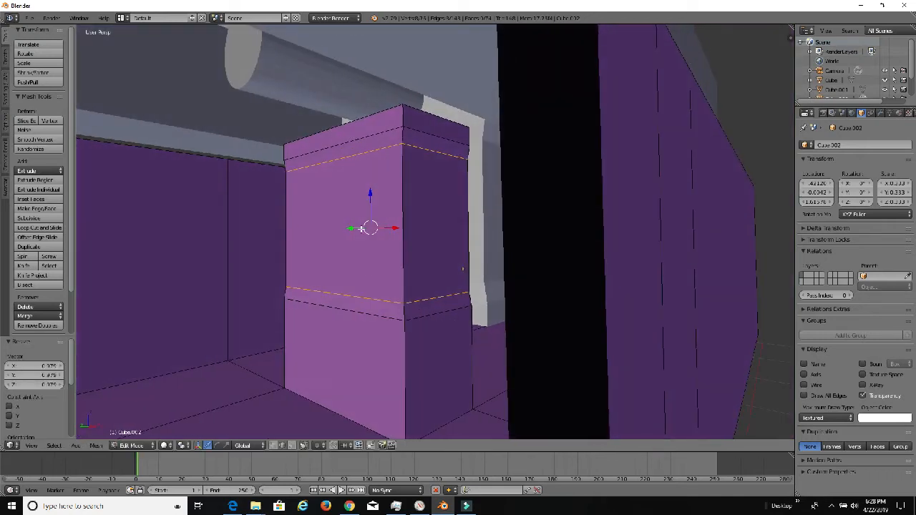
pyautogui.moveTo(361, 228); pyautogui.dragTo(361, 228)
pyautogui.moveTo(378, 284); pyautogui.dragTo(319, 276, button='middle')
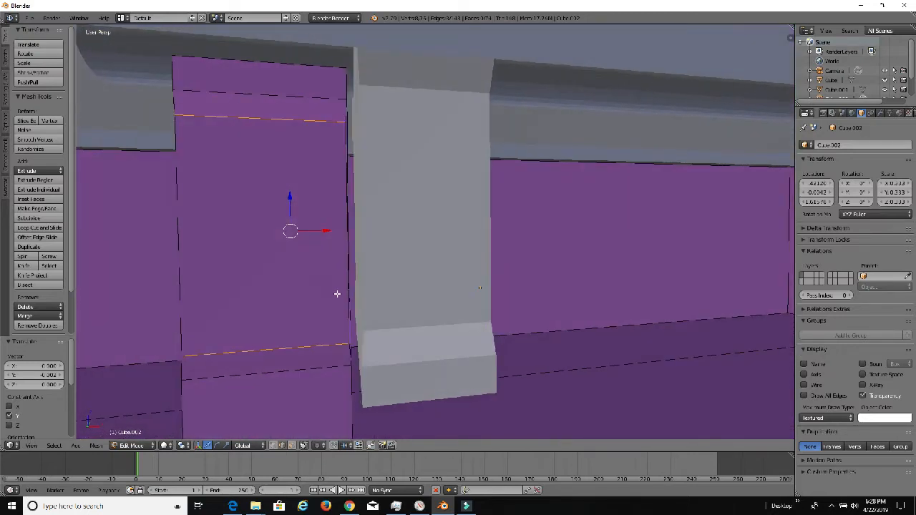
# Select the block's vertical side edges with the surrounding wall and floor edge loops, and move them 0.004 along X.
pyautogui.keyDown('alt'); pyautogui.rightClick(346, 284); pyautogui.keyUp('alt')
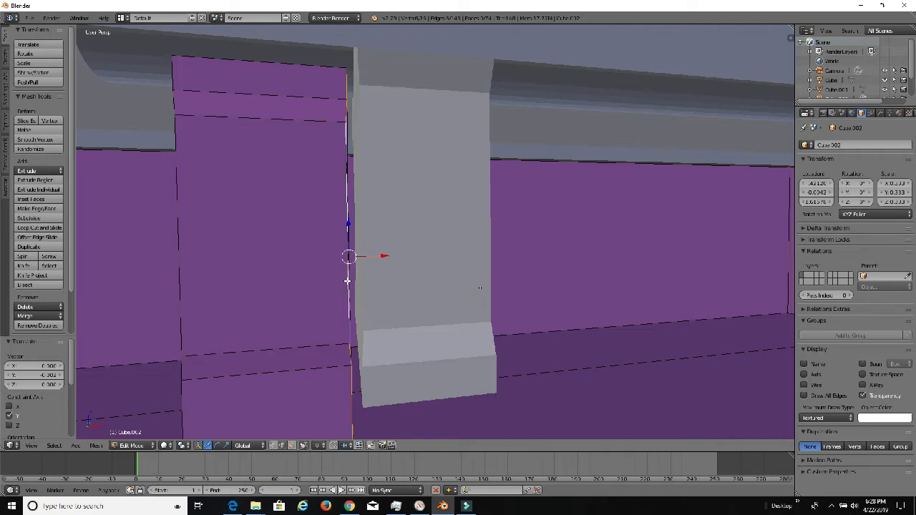
pyautogui.keyDown('alt'); pyautogui.keyDown('shift'); pyautogui.rightClick(179, 280); pyautogui.keyUp('shift'); pyautogui.keyUp('alt')
pyautogui.moveTo(230, 290); pyautogui.dragTo(342, 319, button='middle')
pyautogui.moveTo(405, 320); pyautogui.dragTo(564, 370, button='middle')
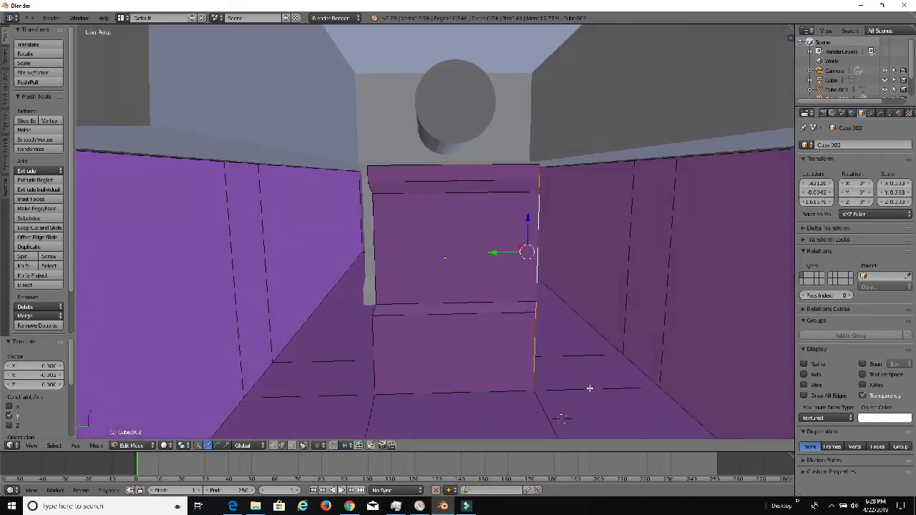
pyautogui.keyDown('alt'); pyautogui.keyDown('shift'); pyautogui.rightClick(589, 388); pyautogui.keyUp('shift'); pyautogui.keyUp('alt')
pyautogui.keyDown('alt'); pyautogui.keyDown('shift'); pyautogui.rightClick(589, 357); pyautogui.keyUp('shift'); pyautogui.keyUp('alt')
pyautogui.moveTo(387, 369); pyautogui.dragTo(274, 335, button='middle')
pyautogui.keyDown('alt'); pyautogui.keyDown('shift'); pyautogui.rightClick(424, 343); pyautogui.keyUp('shift'); pyautogui.keyUp('alt')
pyautogui.keyDown('alt'); pyautogui.keyDown('shift'); pyautogui.rightClick(402, 343); pyautogui.keyUp('shift'); pyautogui.keyUp('alt')
pyautogui.scroll(1, 220, 347)
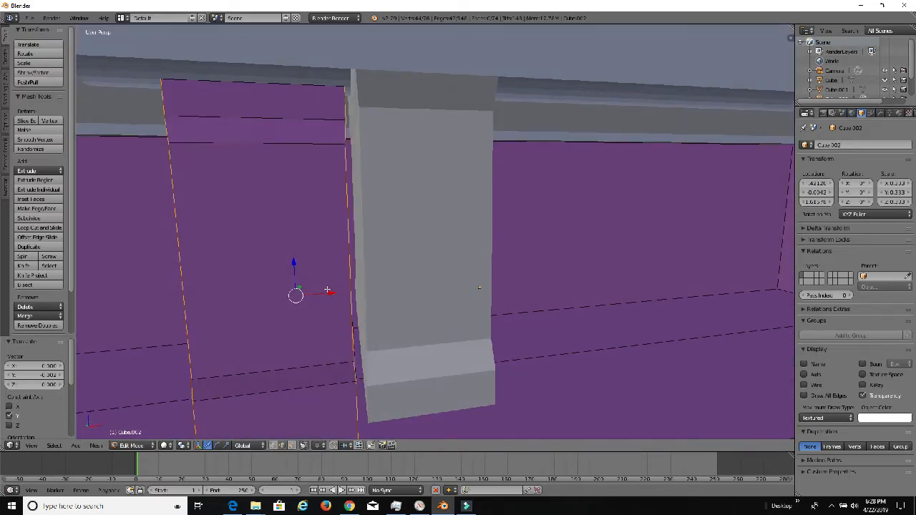
pyautogui.moveTo(328, 293); pyautogui.dragTo(336, 293)
pyautogui.moveTo(336, 292); pyautogui.dragTo(438, 292, button='middle')
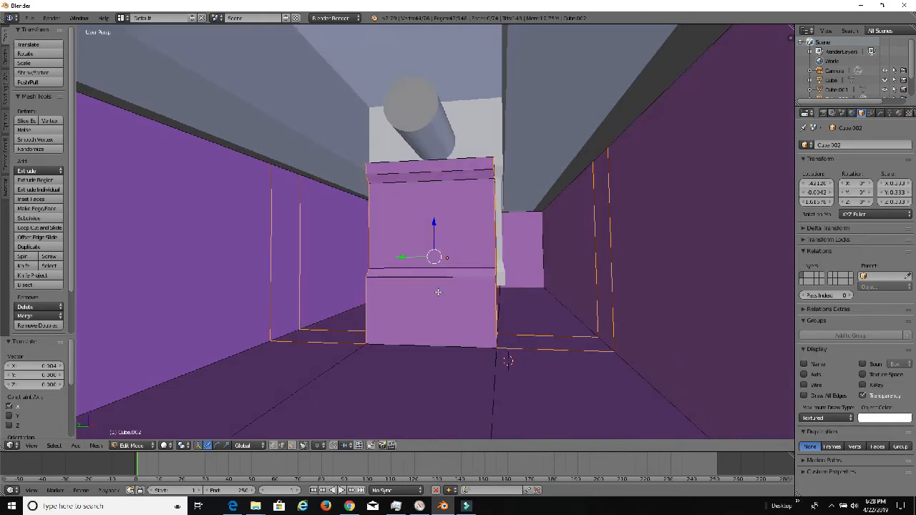
pyautogui.press('Tab')
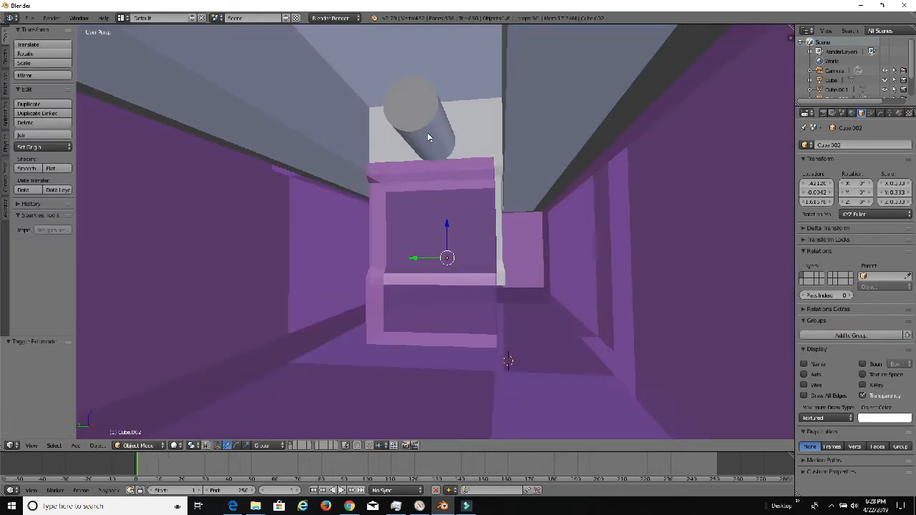
# Duplicate the cylinder and move the copy -0.217 along Z and -0.554 along X so it reaches into the block's lower part.
pyautogui.rightClick(428, 138)
pyautogui.hotkey('shift', 'd')
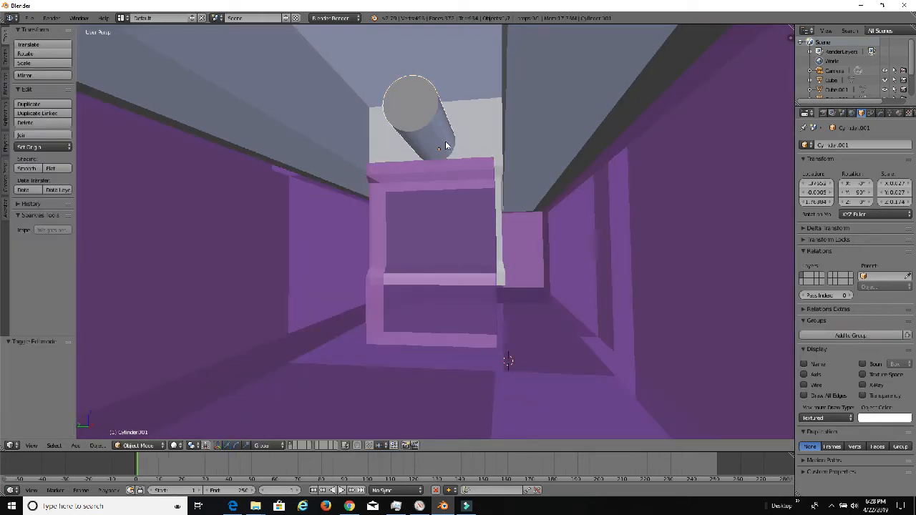
pyautogui.press('z')
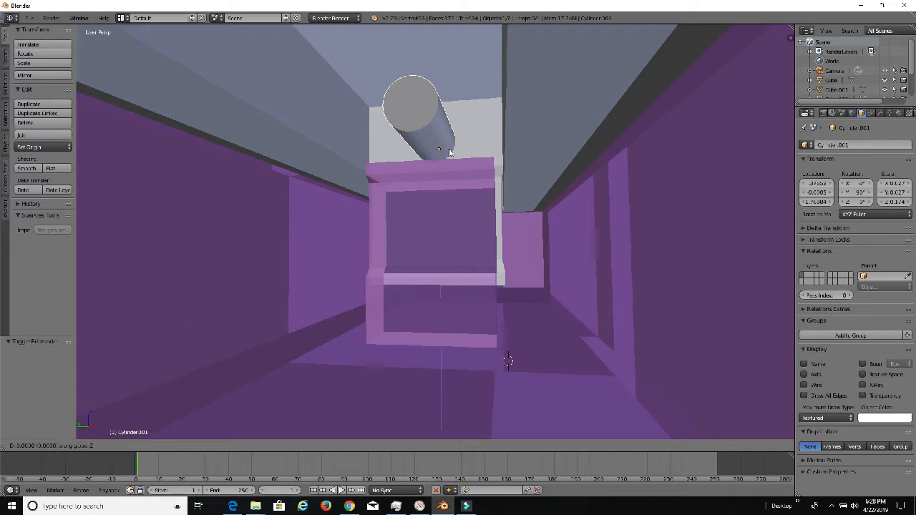
pyautogui.click(464, 297)
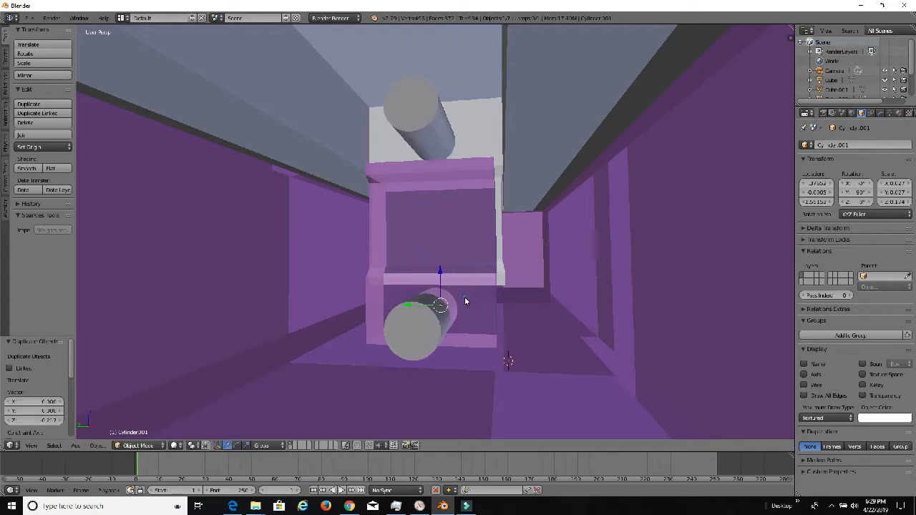
pyautogui.moveTo(465, 297); pyautogui.dragTo(317, 311, button='middle')
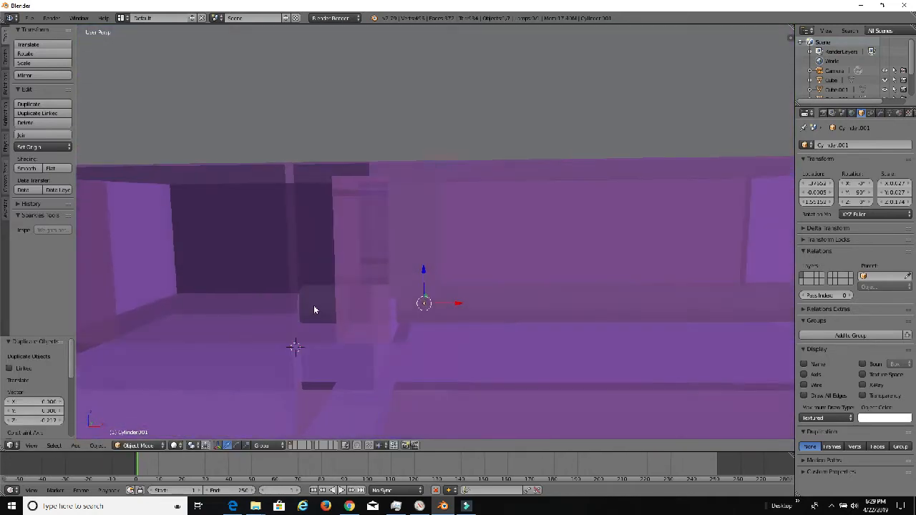
pyautogui.moveTo(456, 305); pyautogui.dragTo(785, 306)
pyautogui.scroll(-5, 348, 260)
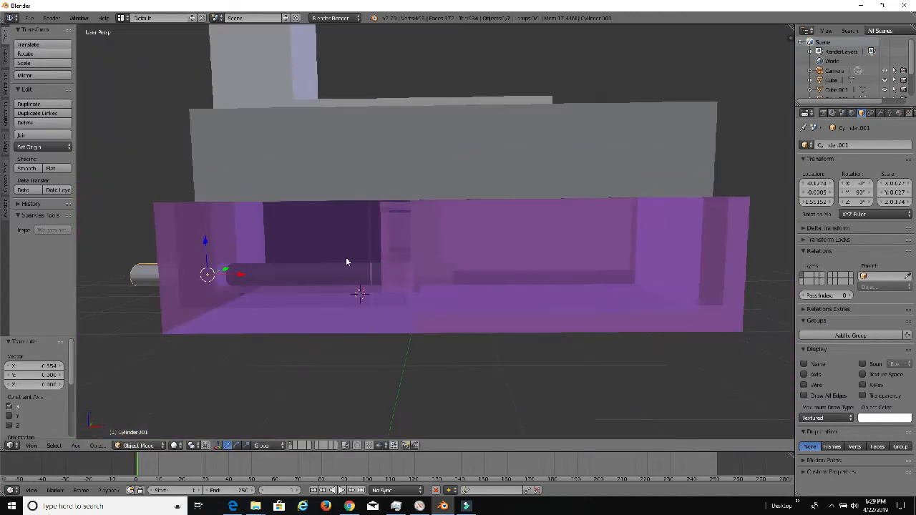
# Select the transparent purple base box and add a Boolean modifier to it.
pyautogui.moveTo(348, 259); pyautogui.dragTo(386, 278, button='middle')
pyautogui.scroll(5, 426, 262)
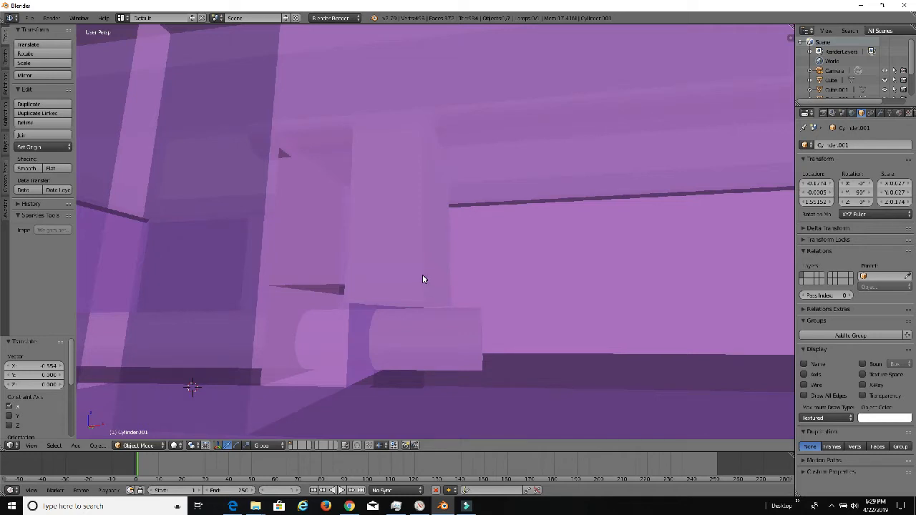
pyautogui.moveTo(422, 279); pyautogui.dragTo(419, 337, button='middle')
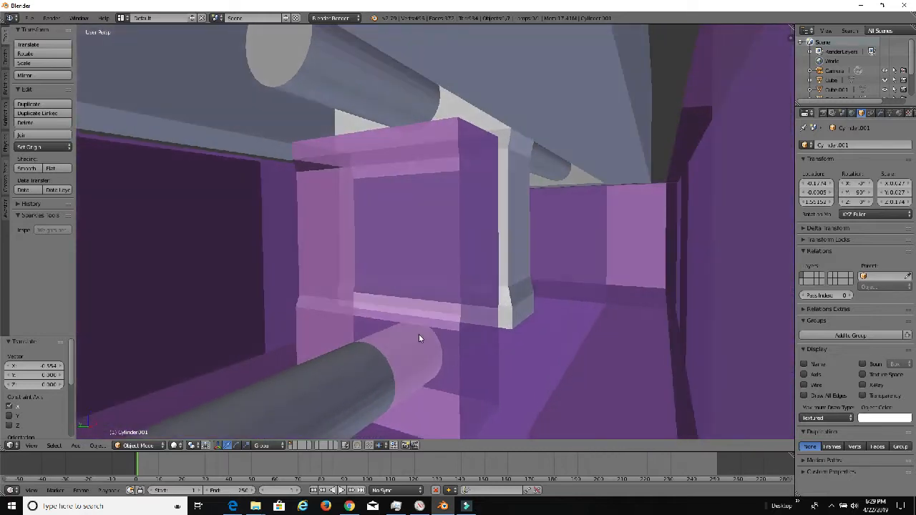
pyautogui.rightClick(445, 340)
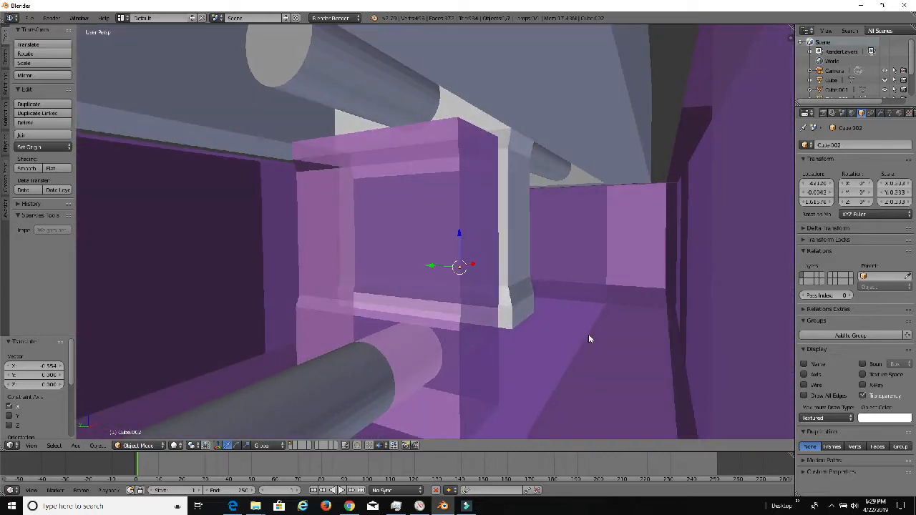
pyautogui.scroll(-5, 472, 318)
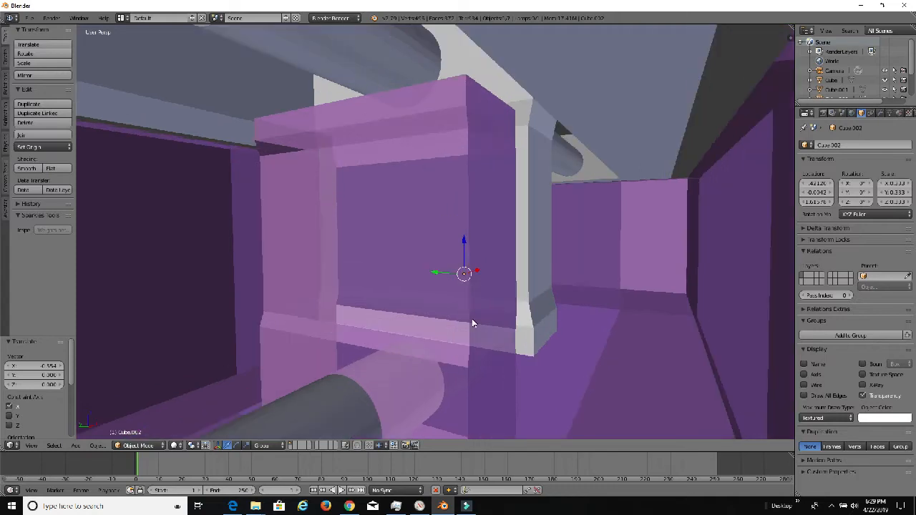
pyautogui.scroll(3, 489, 304)
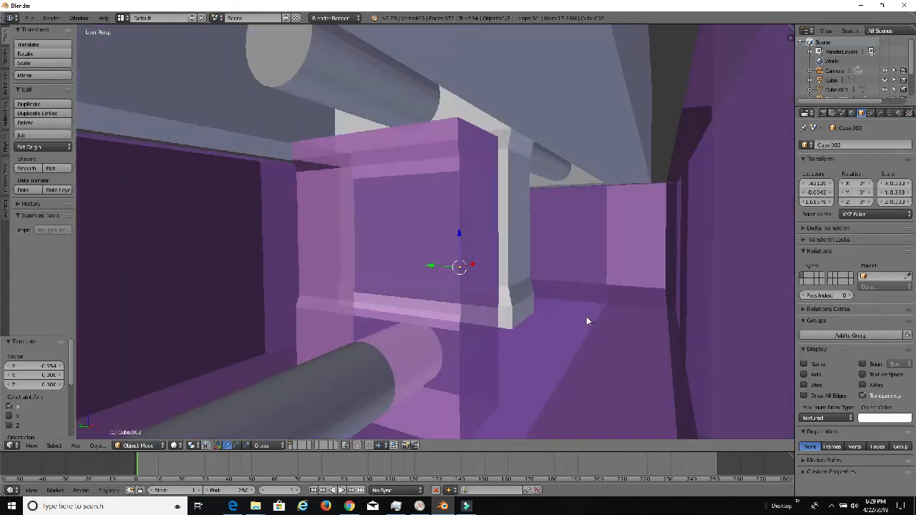
pyautogui.click(881, 113)
pyautogui.click(850, 145)
pyautogui.click(748, 192)
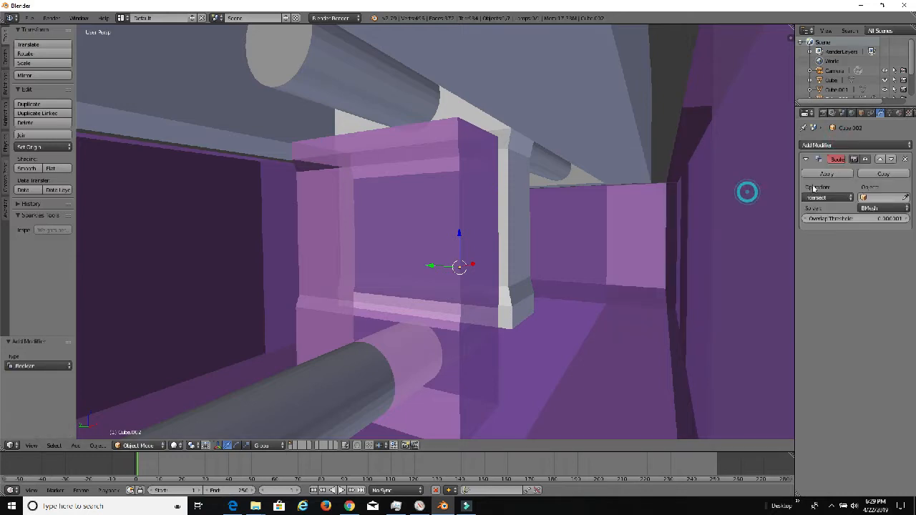
# Set the purple box's Boolean modifier to Difference with the lower cylinder as the cutting object, and apply it.
pyautogui.click(823, 198)
pyautogui.click(824, 166)
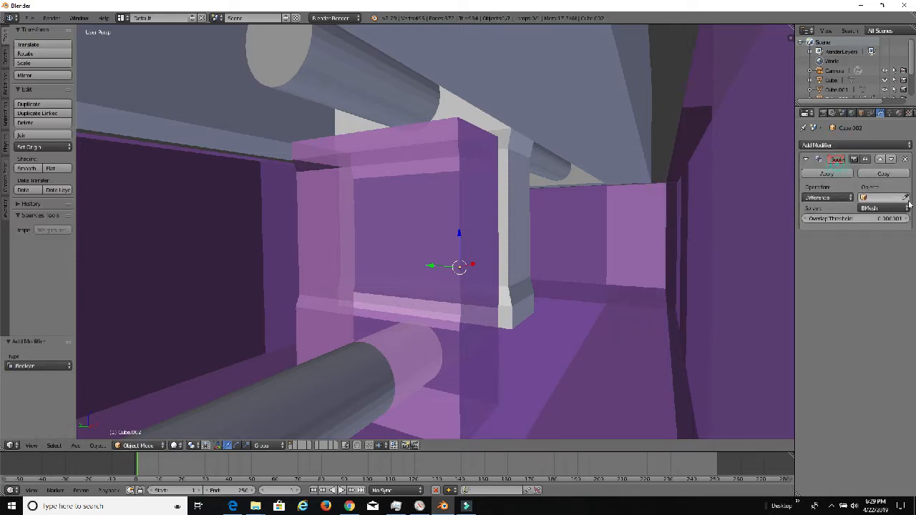
pyautogui.click(906, 198)
pyautogui.click(330, 389)
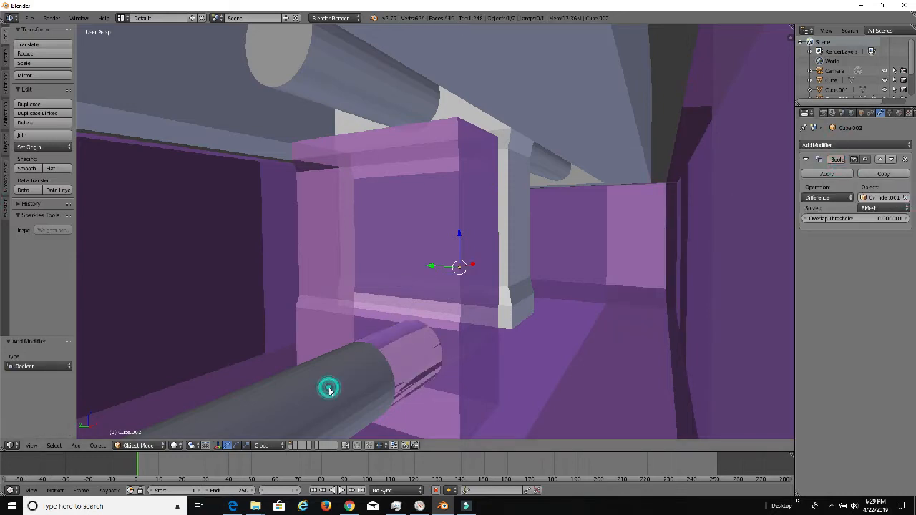
pyautogui.click(828, 174)
# Move the lower cylinder along the Y axis until it is completely outside the purple box.
pyautogui.moveTo(401, 344); pyautogui.dragTo(350, 369, button='middle')
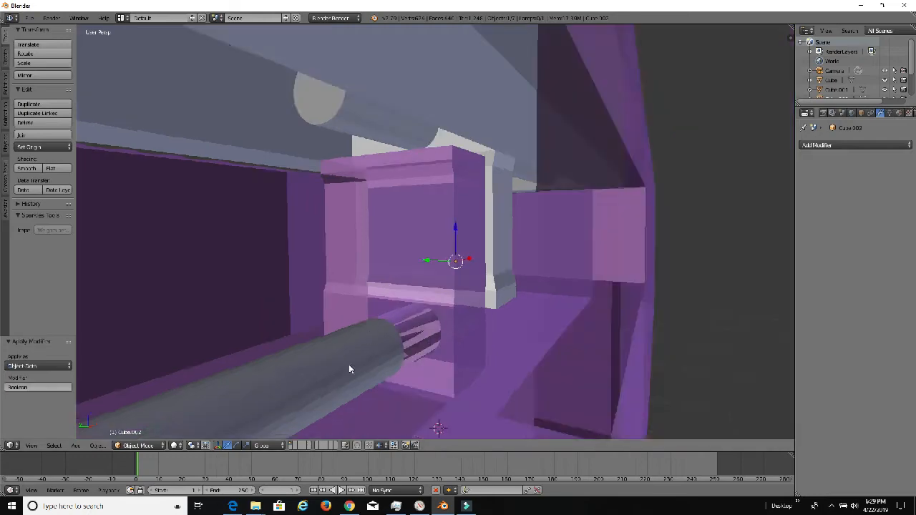
pyautogui.scroll(-6, 364, 342)
pyautogui.scroll(5, 373, 333)
pyautogui.scroll(-1, 376, 332)
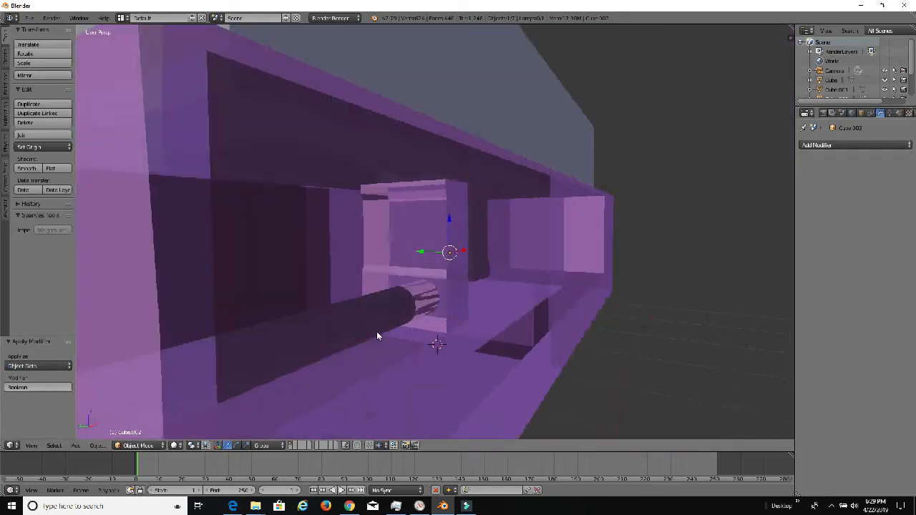
pyautogui.moveTo(378, 337); pyautogui.dragTo(478, 309, button='middle')
pyautogui.scroll(-5, 469, 318)
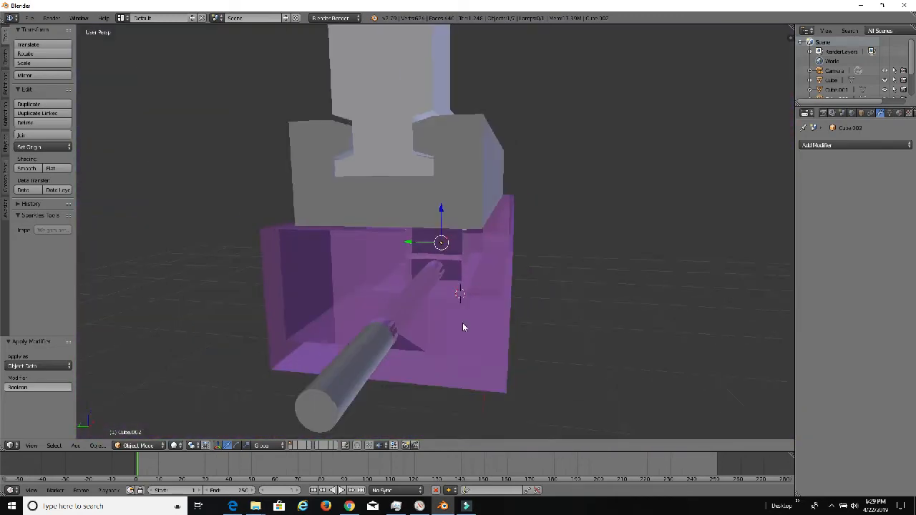
pyautogui.scroll(-2, 463, 327)
pyautogui.rightClick(384, 310)
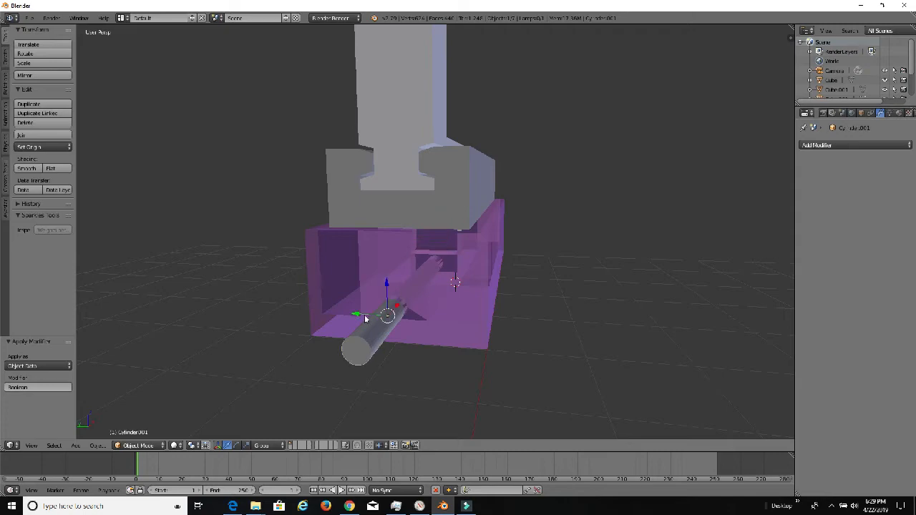
pyautogui.moveTo(364, 315); pyautogui.dragTo(616, 324)
# Examine the hole cut through the box's inner block and end wall from several angles.
pyautogui.scroll(7, 404, 343)
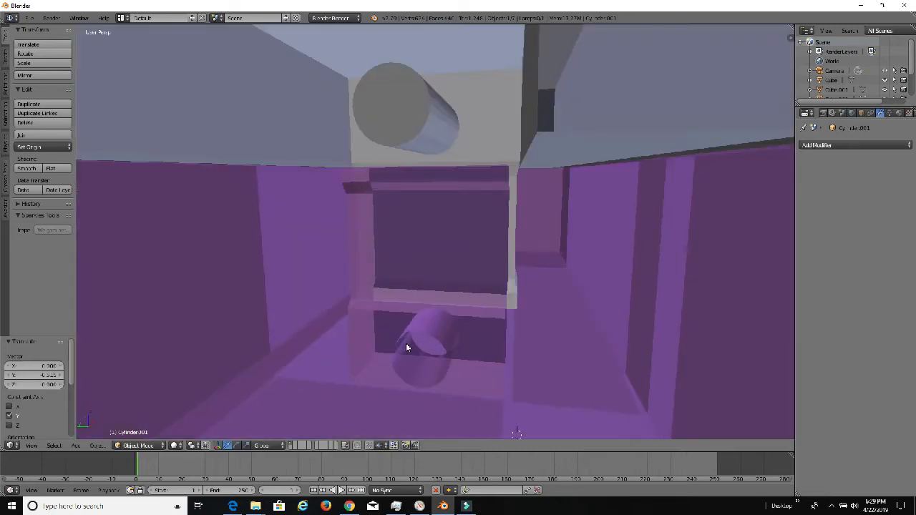
pyautogui.scroll(1, 406, 344)
pyautogui.moveTo(408, 343); pyautogui.dragTo(182, 308, button='middle')
pyautogui.scroll(4, 377, 254)
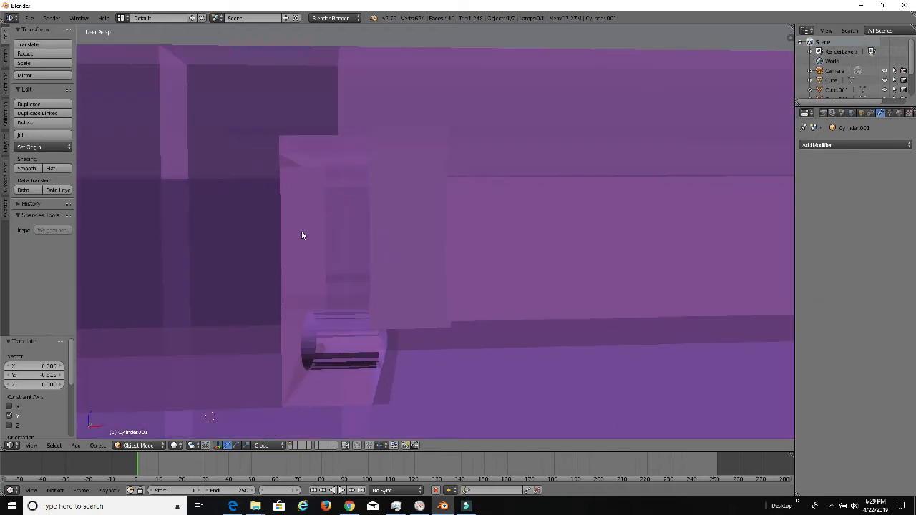
pyautogui.moveTo(312, 242); pyautogui.dragTo(399, 232, button='middle')
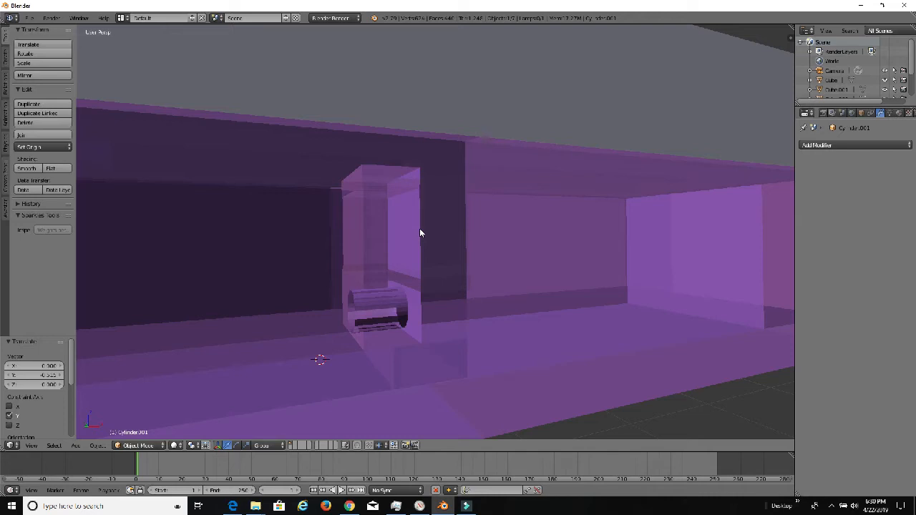
pyautogui.scroll(4, 363, 259)
pyautogui.moveTo(371, 259); pyautogui.dragTo(716, 260, button='middle')
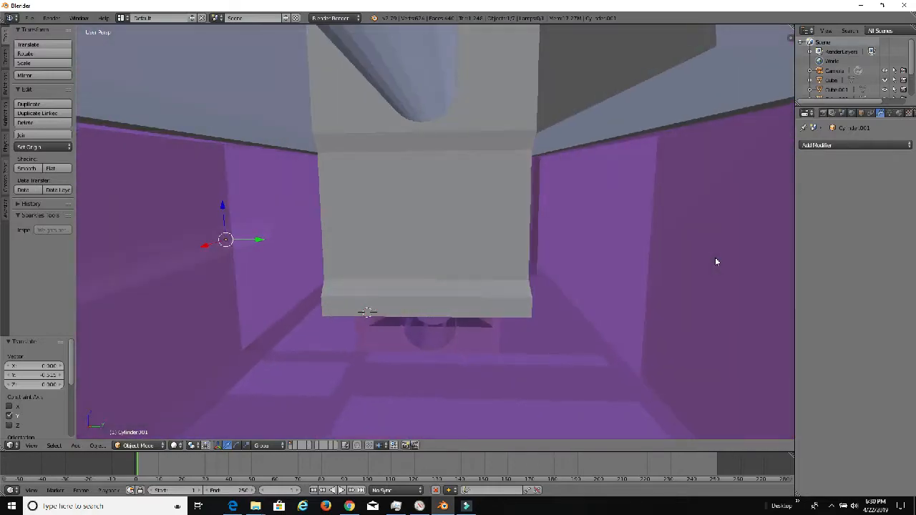
pyautogui.moveTo(532, 247); pyautogui.dragTo(644, 225, button='middle')
pyautogui.scroll(-3, 624, 221)
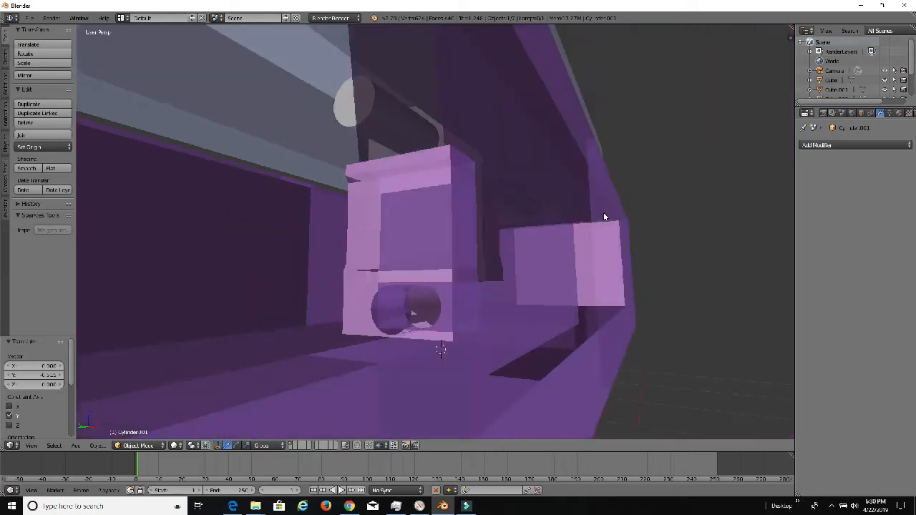
pyautogui.scroll(8, 448, 202)
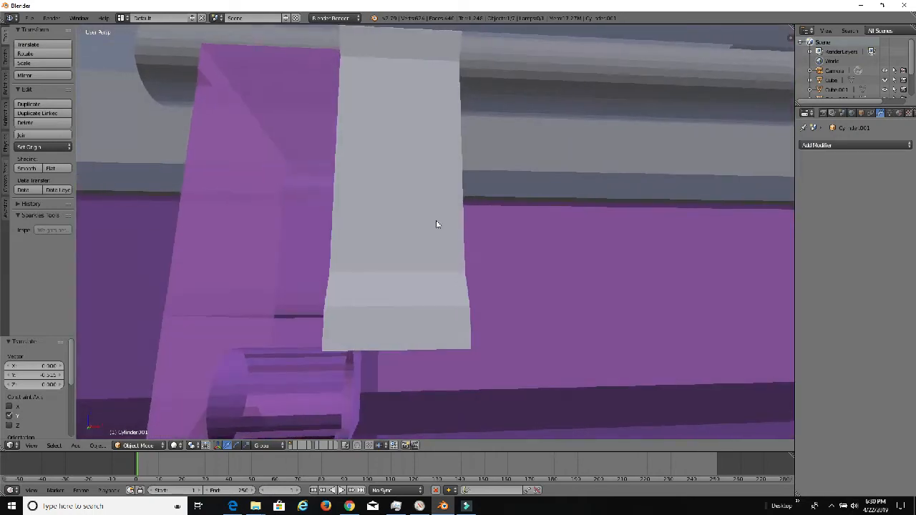
pyautogui.moveTo(437, 224); pyautogui.dragTo(400, 231, button='middle')
pyautogui.scroll(-5, 513, 237)
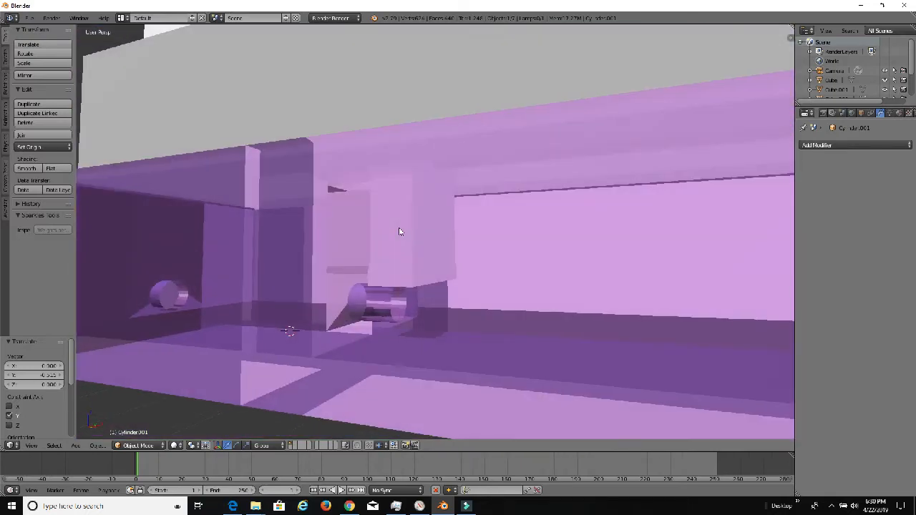
pyautogui.moveTo(549, 250); pyautogui.dragTo(627, 264, button='middle')
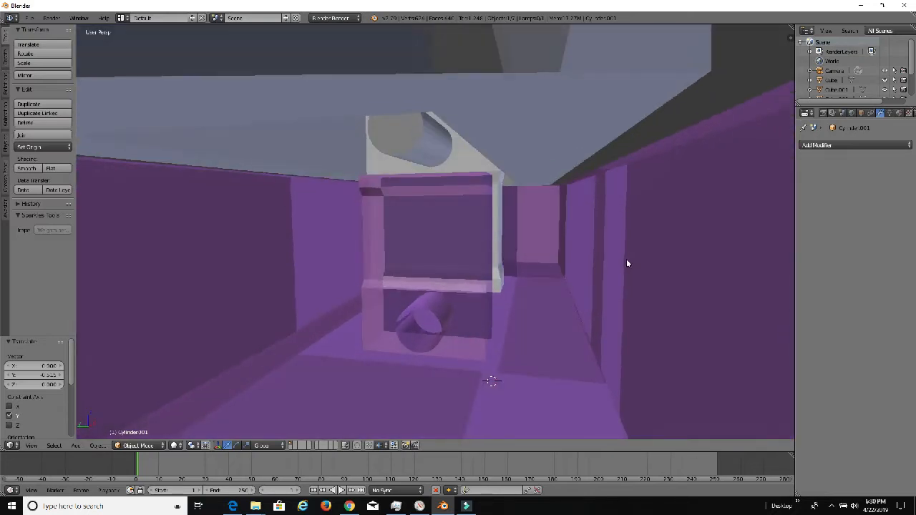
# In Edit Mode on the purple box, scale the inner top and bottom edges of both long side walls to 0.876 along Y.
pyautogui.rightClick(586, 300)
pyautogui.press('Tab')
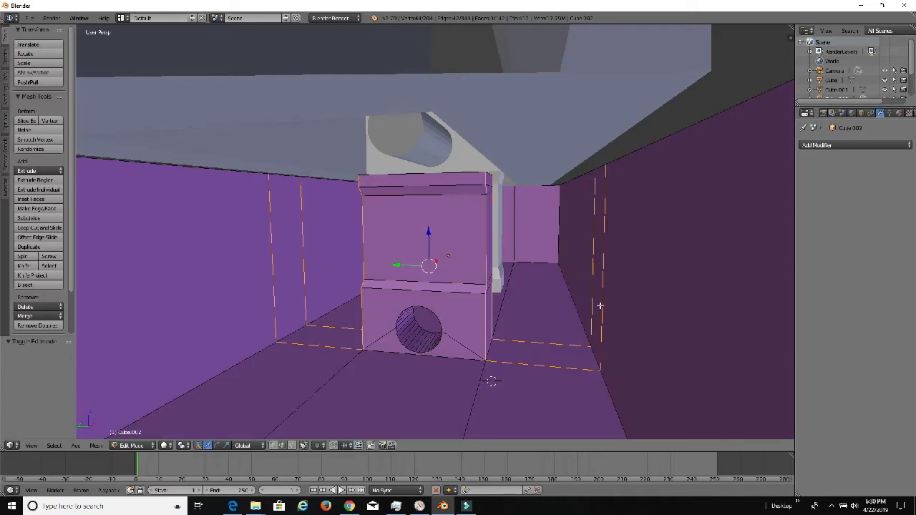
pyautogui.rightClick(583, 323)
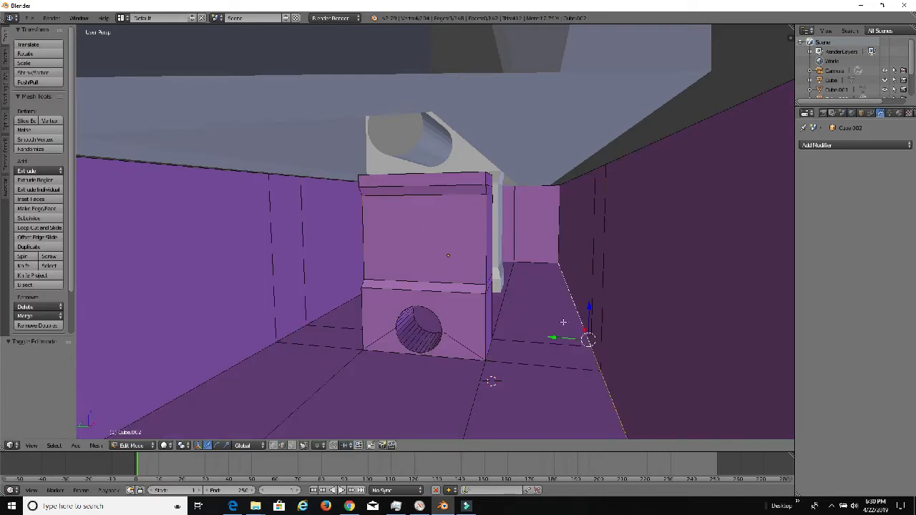
pyautogui.keyDown('alt'); pyautogui.keyDown('shift'); pyautogui.rightClick(590, 172); pyautogui.keyUp('shift'); pyautogui.keyUp('alt')
pyautogui.keyDown('alt'); pyautogui.rightClick(591, 173); pyautogui.keyUp('alt')
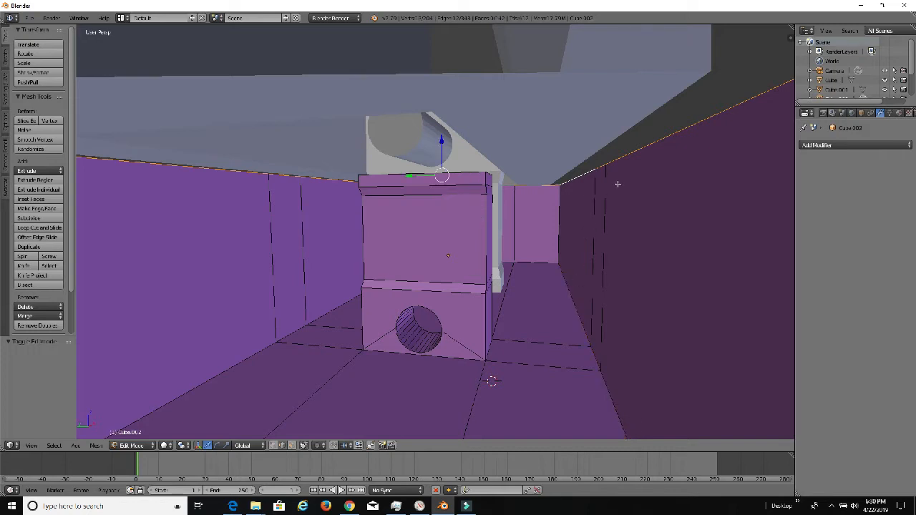
pyautogui.rightClick(611, 163)
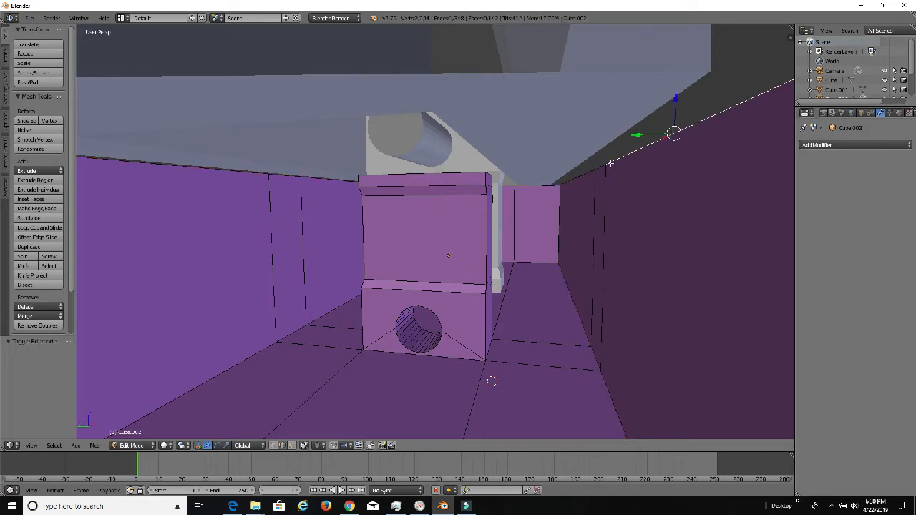
pyautogui.keyDown('shift'); pyautogui.rightClick(600, 168); pyautogui.keyUp('shift')
pyautogui.keyDown('shift'); pyautogui.rightClick(242, 364); pyautogui.keyUp('shift')
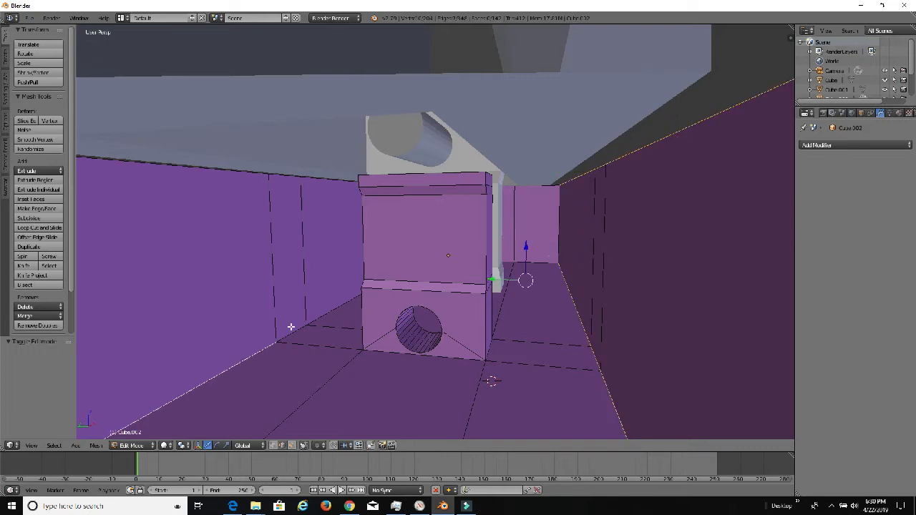
pyautogui.keyDown('shift'); pyautogui.rightClick(324, 178); pyautogui.keyUp('shift')
pyautogui.keyDown('shift'); pyautogui.rightClick(285, 175); pyautogui.keyUp('shift')
pyautogui.keyDown('shift'); pyautogui.rightClick(259, 184); pyautogui.keyUp('shift')
pyautogui.scroll(-3, 383, 248)
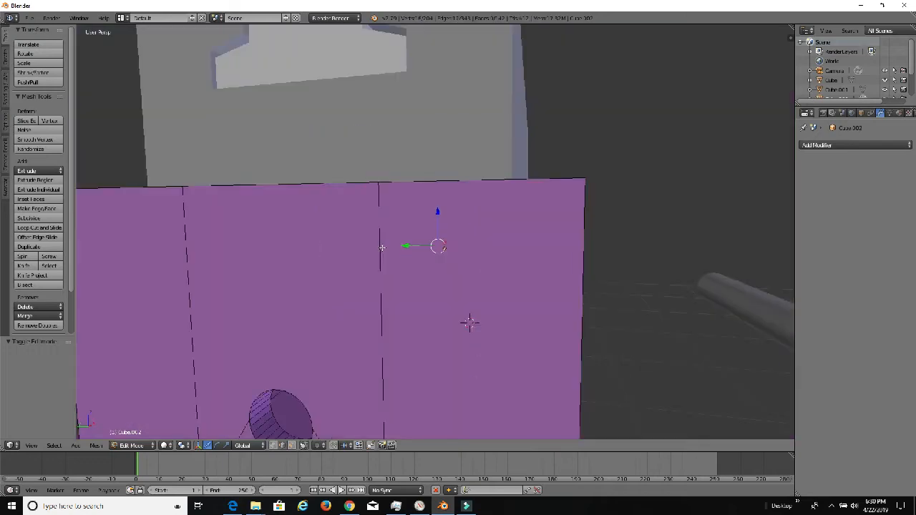
pyautogui.moveTo(383, 248); pyautogui.dragTo(350, 260, button='middle')
pyautogui.scroll(3, 484, 249)
pyautogui.scroll(-1, 501, 261)
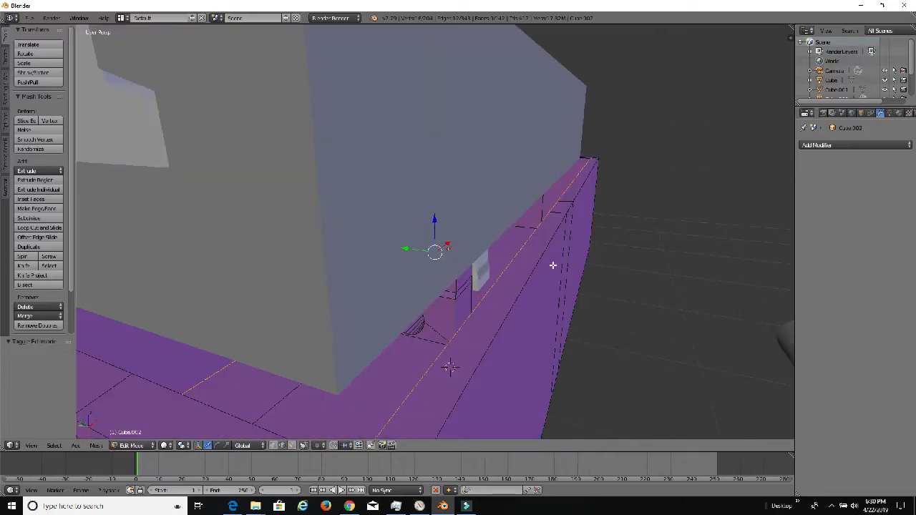
pyautogui.press('s')
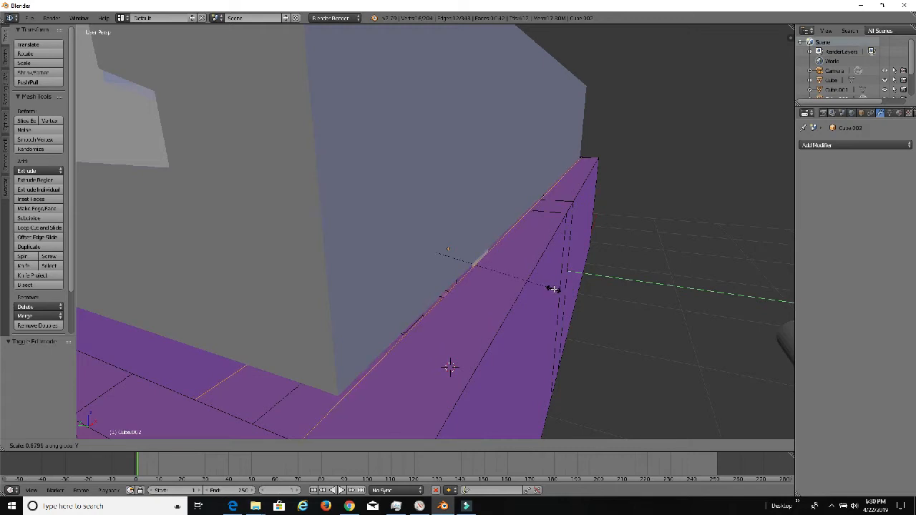
pyautogui.click(552, 288)
# Scale the inner top edges of the box's two end walls to 0.963 along X.
pyautogui.moveTo(576, 249); pyautogui.dragTo(507, 251, button='middle')
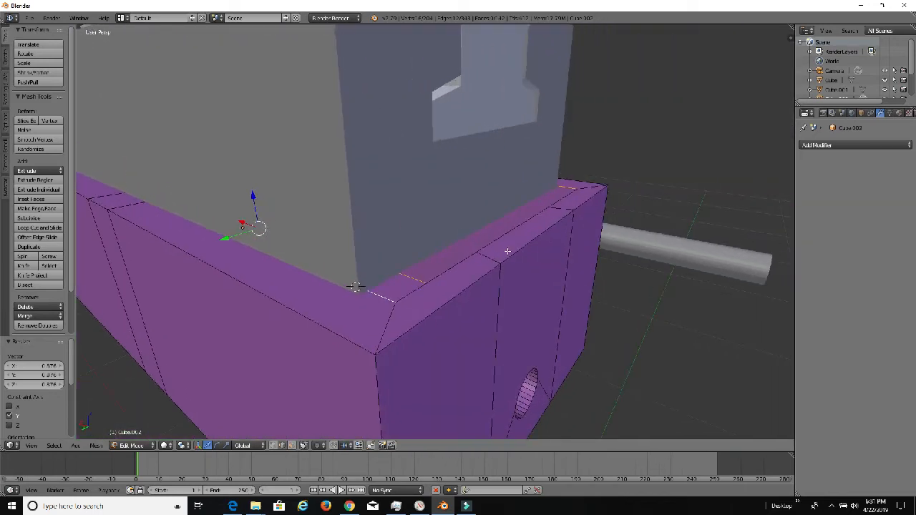
pyautogui.rightClick(463, 266)
pyautogui.keyDown('shift'); pyautogui.rightClick(521, 222); pyautogui.keyUp('shift')
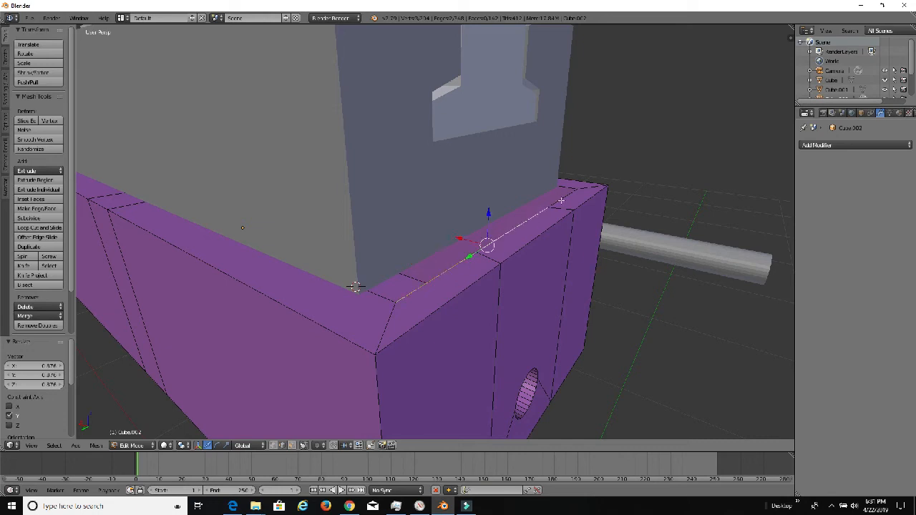
pyautogui.keyDown('shift'); pyautogui.rightClick(561, 201); pyautogui.keyUp('shift')
pyautogui.moveTo(422, 270); pyautogui.dragTo(478, 265, button='middle')
pyautogui.scroll(-5, 478, 264)
pyautogui.keyDown('shift'); pyautogui.moveTo(332, 241); pyautogui.dragTo(503, 259, button='middle'); pyautogui.keyUp('shift')
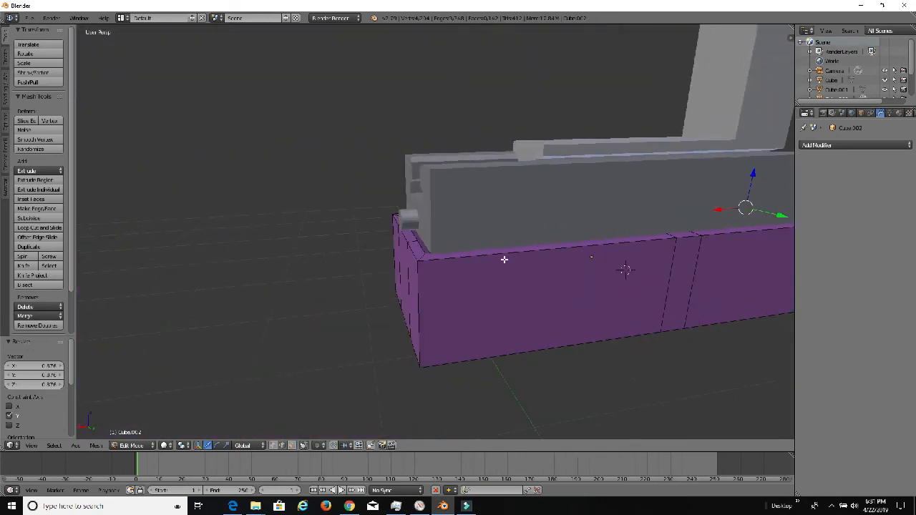
pyautogui.scroll(3, 432, 297)
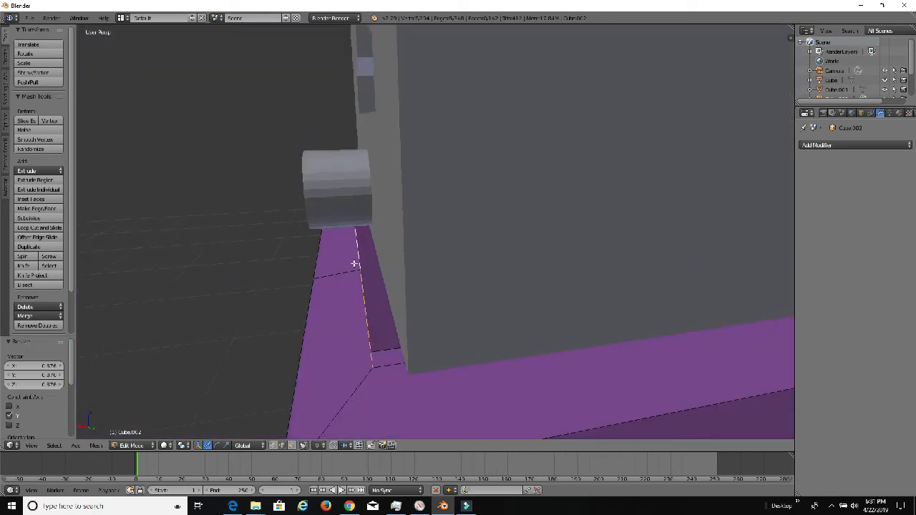
pyautogui.moveTo(355, 264); pyautogui.dragTo(453, 261, button='middle')
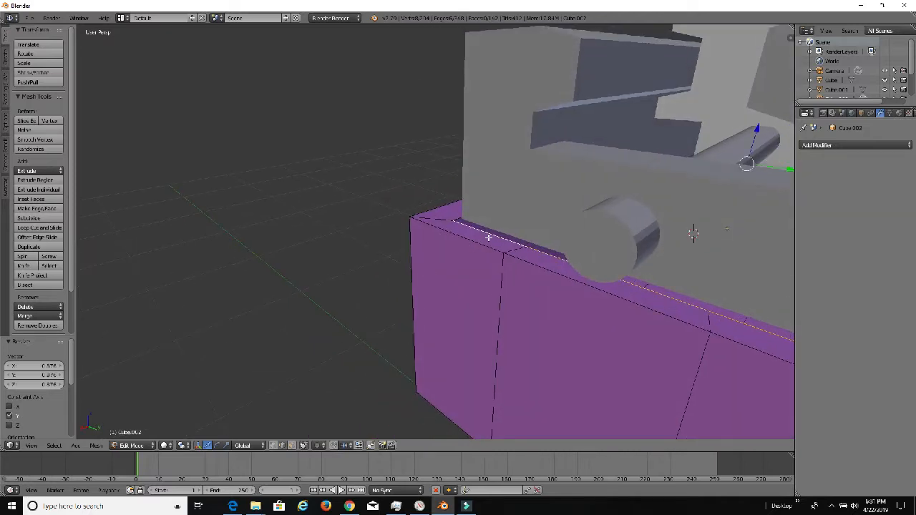
pyautogui.moveTo(577, 312); pyautogui.dragTo(466, 288, button='middle')
pyautogui.scroll(-4, 511, 307)
pyautogui.scroll(-3, 465, 287)
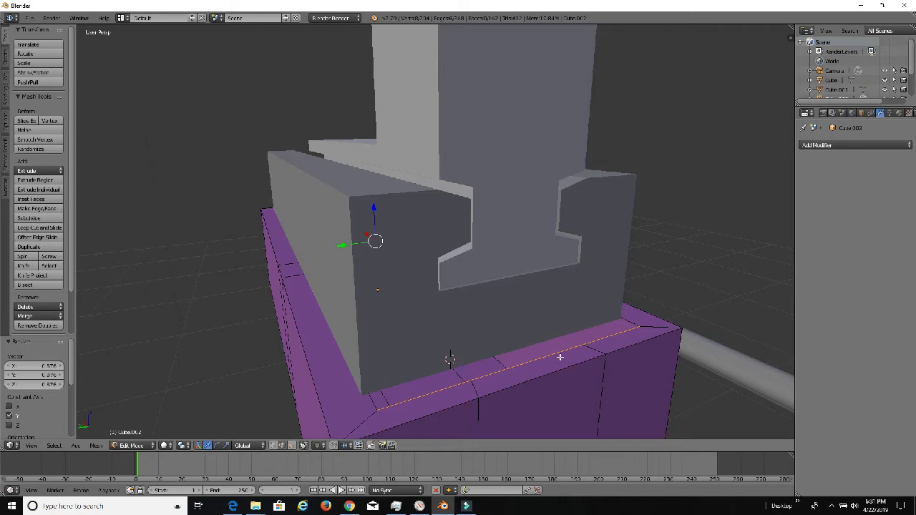
pyautogui.press('s')
pyautogui.press('x')
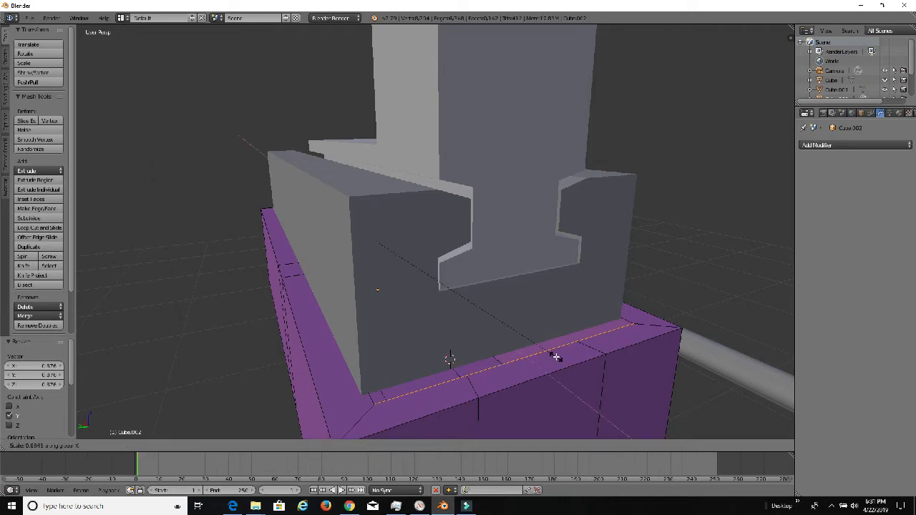
pyautogui.click(551, 354)
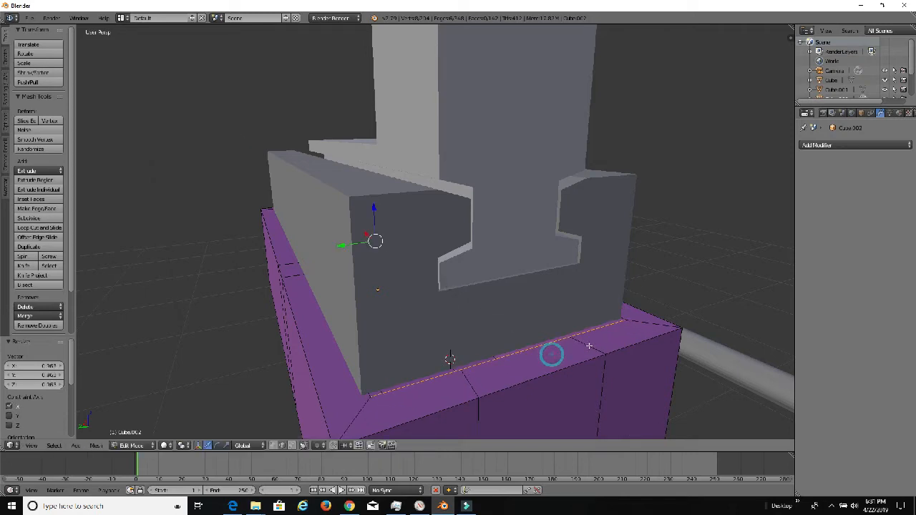
# Select the inner top and bottom edges of one long side wall of the purple box and move them slightly along Y.
pyautogui.moveTo(445, 318)
pyautogui.mouseDown(button='middle')
pyautogui.moveTo(460, 322)
pyautogui.moveTo(443, 316)
pyautogui.mouseUp(button='middle')
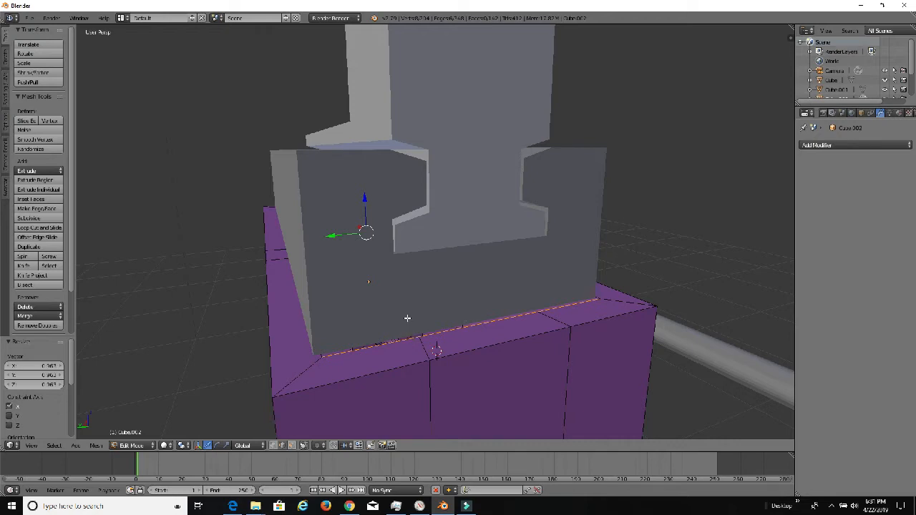
pyautogui.moveTo(393, 336); pyautogui.dragTo(423, 296, button='middle')
pyautogui.rightClick(491, 328)
pyautogui.scroll(4, 423, 296)
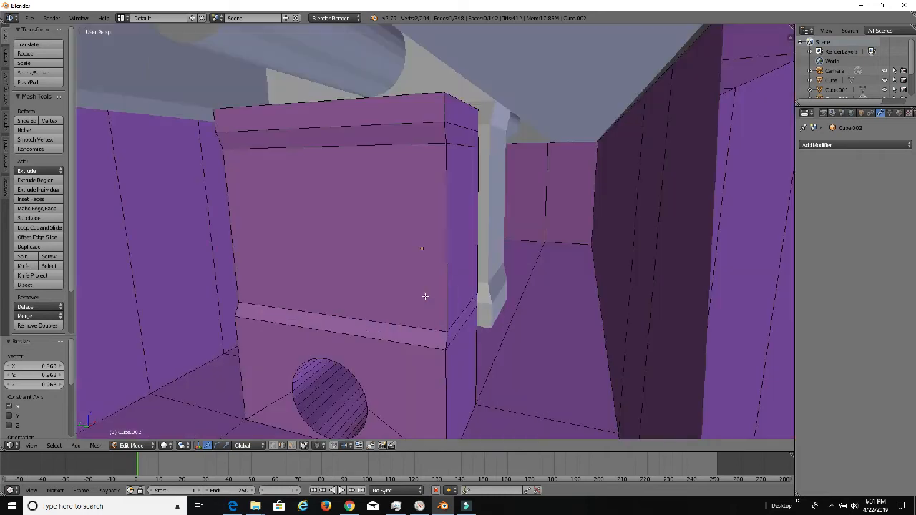
pyautogui.moveTo(330, 264); pyautogui.dragTo(405, 233, button='middle')
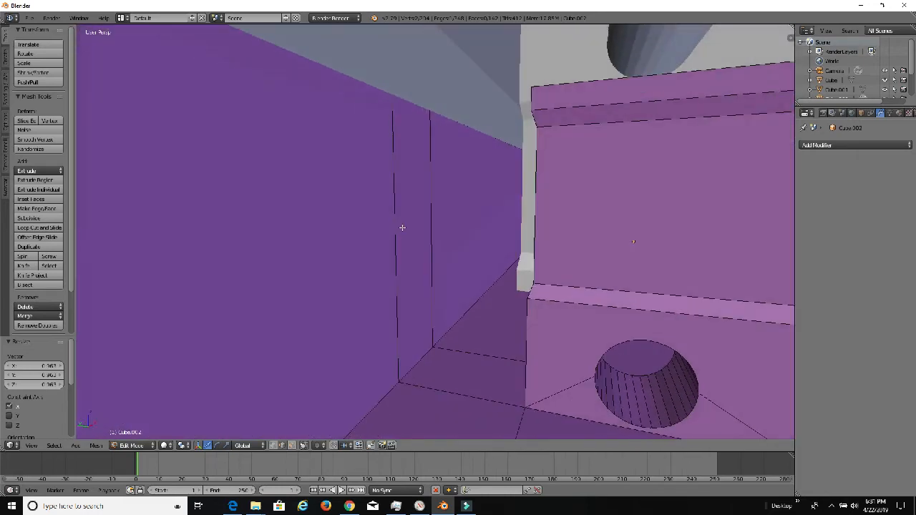
pyautogui.rightClick(420, 107)
pyautogui.keyDown('shift'); pyautogui.rightClick(478, 130); pyautogui.keyUp('shift')
pyautogui.moveTo(491, 182); pyautogui.dragTo(496, 190, button='middle')
pyautogui.keyDown('shift'); pyautogui.rightClick(498, 339); pyautogui.keyUp('shift')
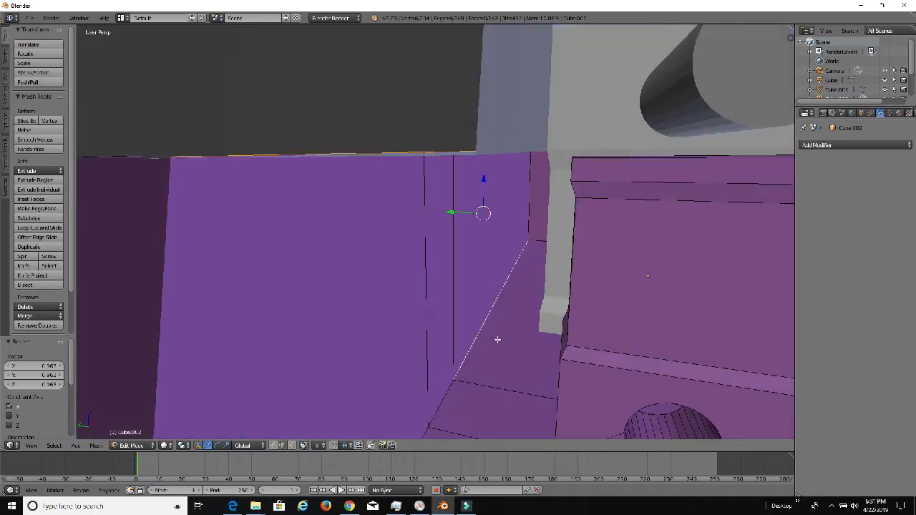
pyautogui.moveTo(448, 403); pyautogui.dragTo(428, 307, button='middle')
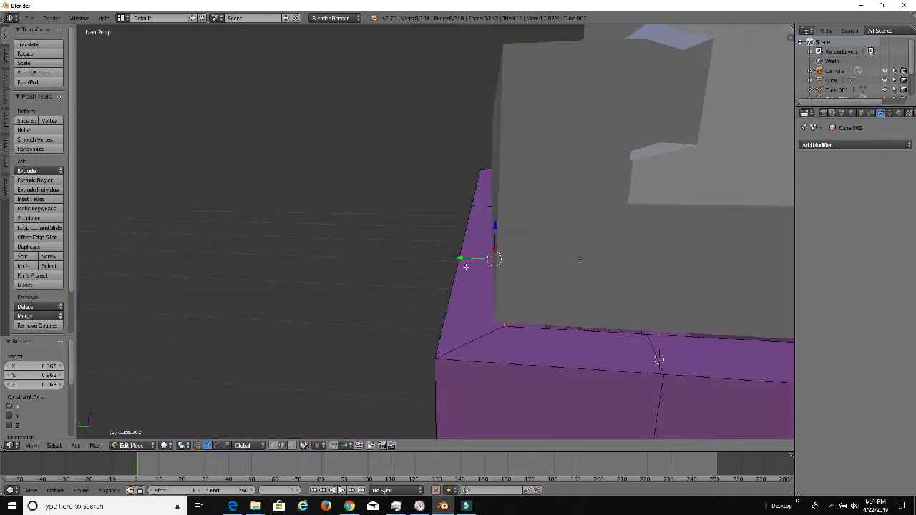
pyautogui.moveTo(466, 258); pyautogui.dragTo(466, 258)
# Fine-tune the position of the same long wall's inner edges along Y to line up with the side of the part above.
pyautogui.moveTo(466, 258); pyautogui.dragTo(554, 288, button='middle')
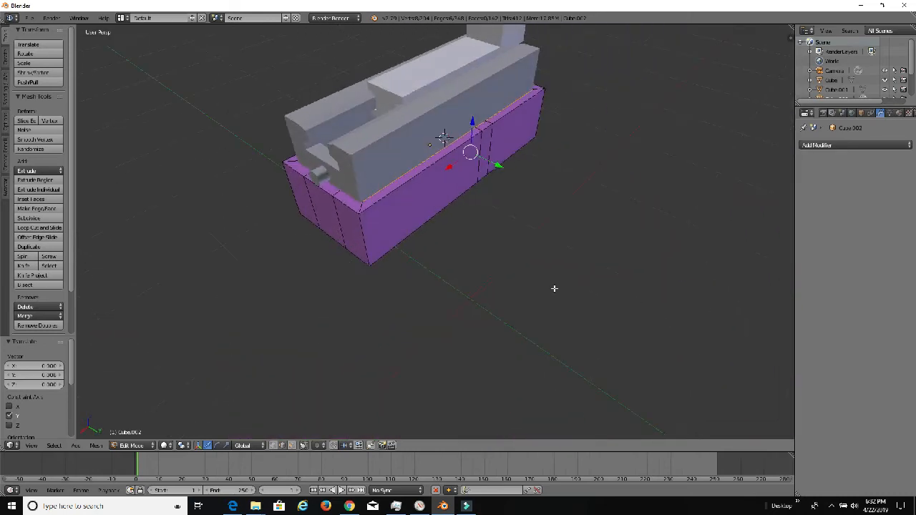
pyautogui.scroll(8, 366, 251)
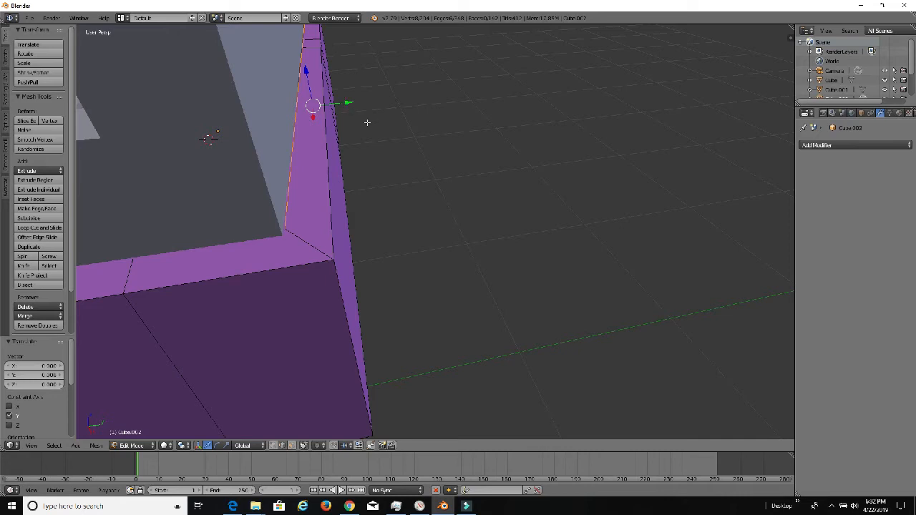
pyautogui.press('s')
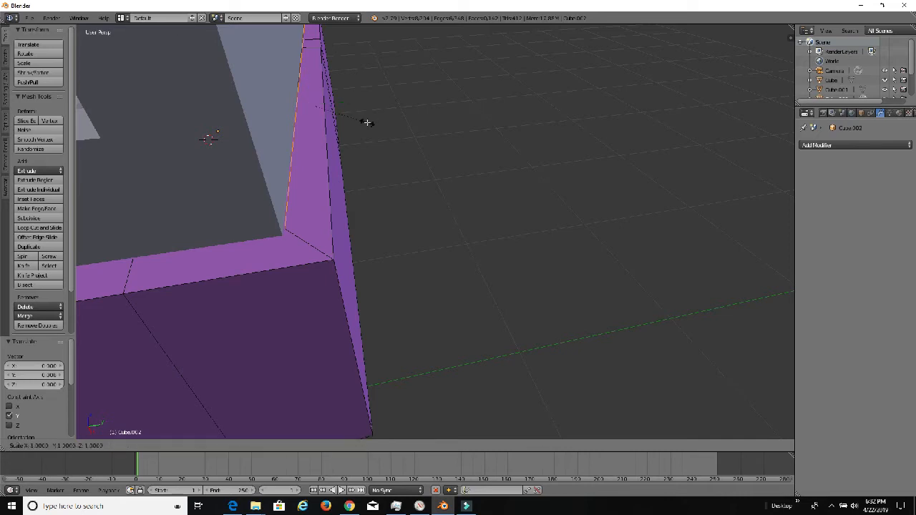
pyautogui.click(366, 121)
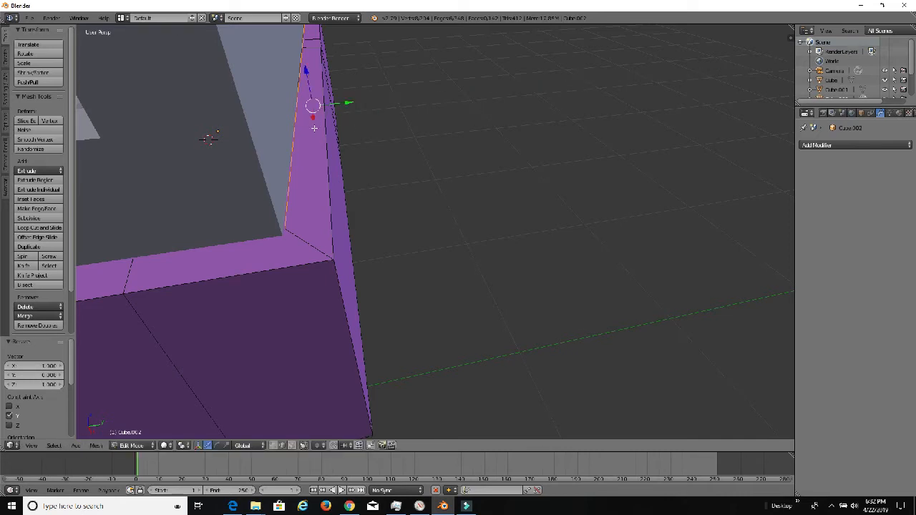
pyautogui.moveTo(344, 106); pyautogui.dragTo(342, 104)
# Select the inner top and bottom edges of the end wall beneath the protruding cylinder and move them slightly along X.
pyautogui.moveTo(342, 104); pyautogui.dragTo(369, 175, button='middle')
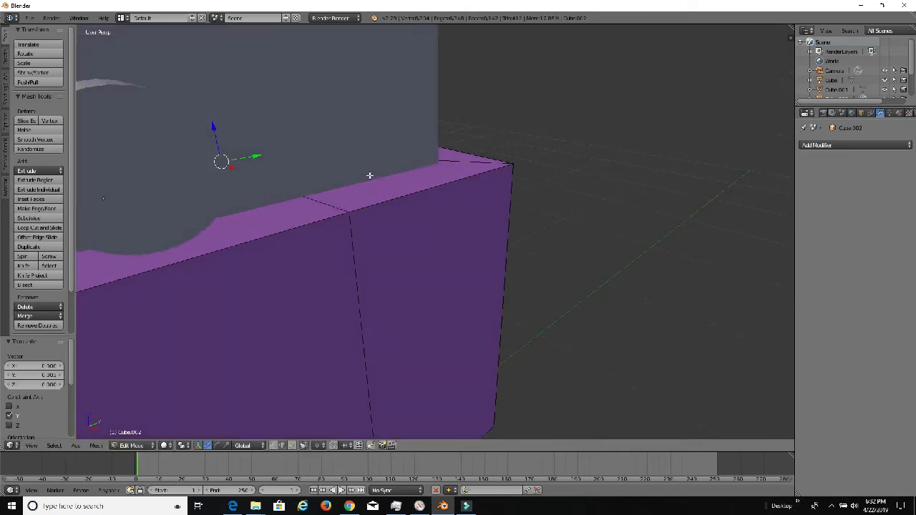
pyautogui.click(371, 175)
pyautogui.click(269, 202)
pyautogui.moveTo(269, 202); pyautogui.dragTo(324, 266, button='middle')
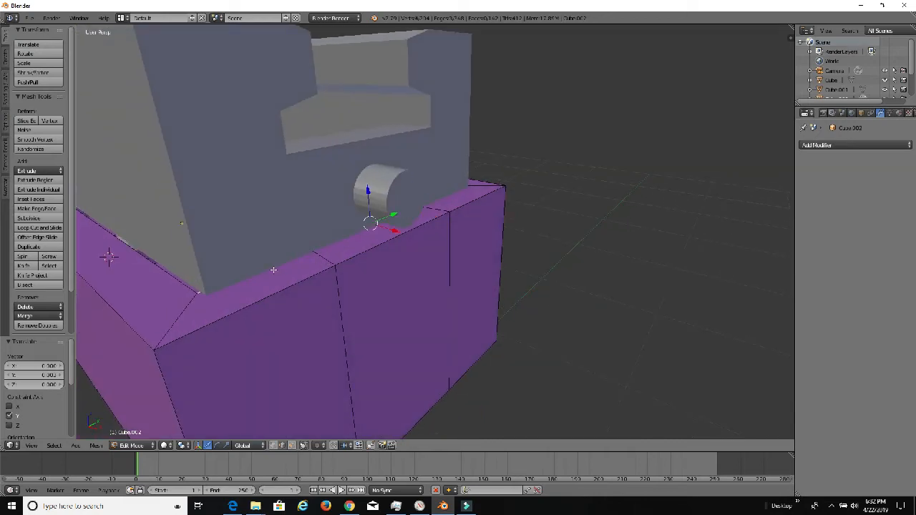
pyautogui.scroll(8, 480, 262)
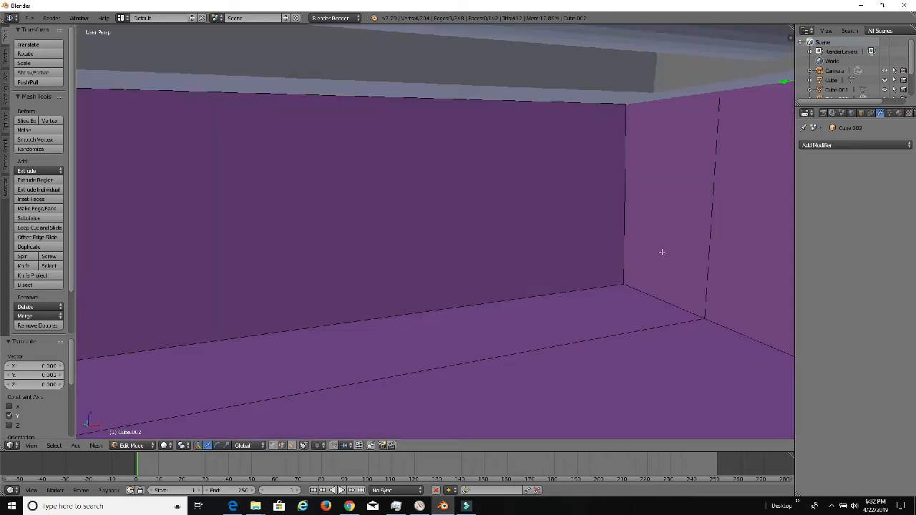
pyautogui.moveTo(663, 252); pyautogui.dragTo(554, 280, button='middle')
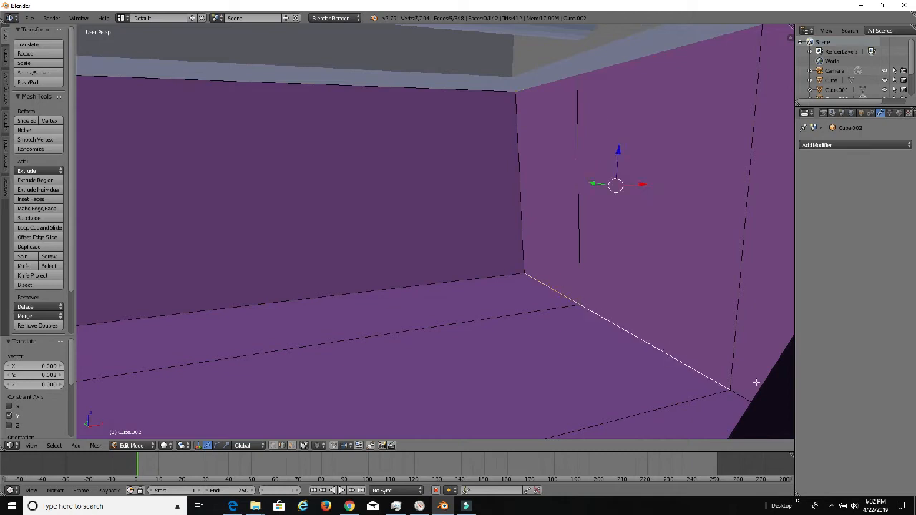
pyautogui.moveTo(622, 312); pyautogui.dragTo(482, 282, button='middle')
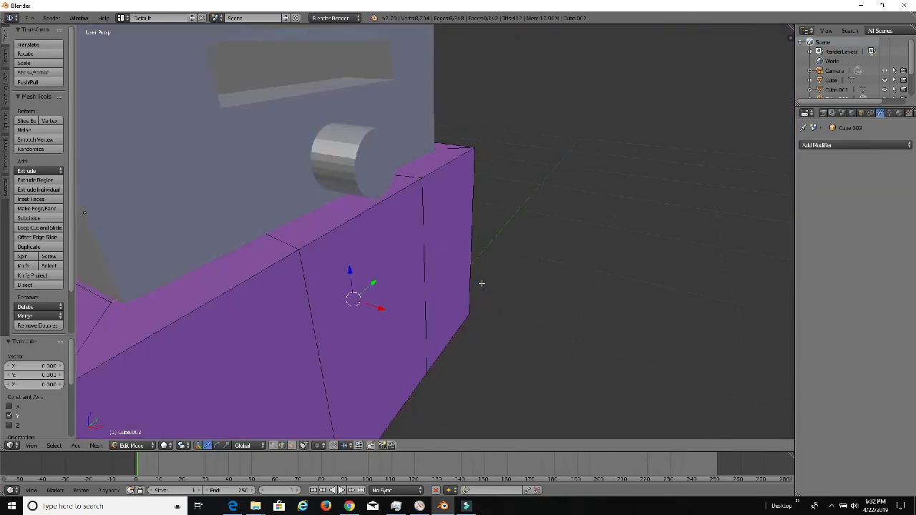
pyautogui.moveTo(372, 310)
pyautogui.mouseDown()
pyautogui.moveTo(389, 305)
pyautogui.moveTo(363, 299)
pyautogui.mouseUp()
# Examine the fit between the purple box's inner walls and the part above from both ends.
pyautogui.moveTo(363, 299); pyautogui.dragTo(581, 267, button='middle')
pyautogui.scroll(5, 412, 289)
pyautogui.scroll(-5, 411, 289)
pyautogui.scroll(4, 522, 305)
pyautogui.moveTo(509, 305)
pyautogui.mouseDown(button='middle')
pyautogui.moveTo(498, 305)
pyautogui.moveTo(505, 300)
pyautogui.mouseUp(button='middle')
pyautogui.scroll(-4, 516, 303)
pyautogui.moveTo(499, 264); pyautogui.dragTo(407, 244, button='middle')
pyautogui.scroll(1, 438, 247)
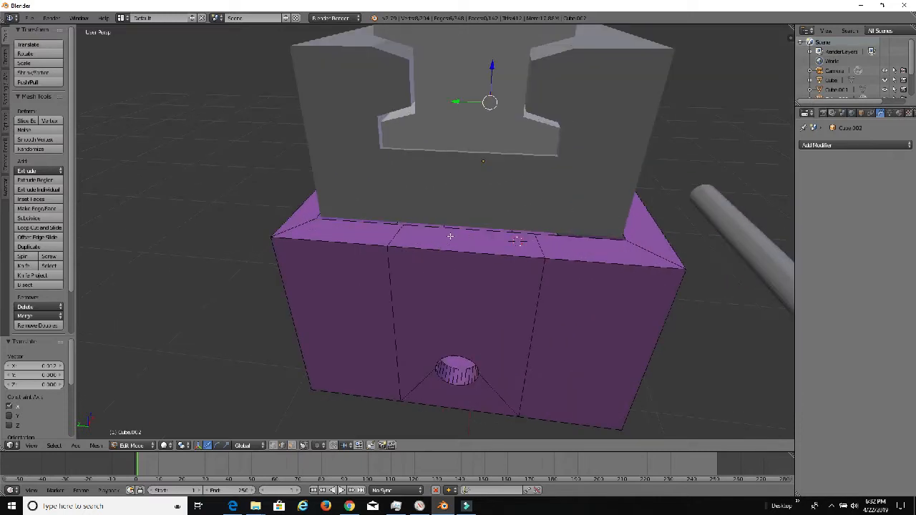
# In Edit Mode on the gray part above the box, add one horizontal loop cut and slide it close to the bottom edge.
pyautogui.press('Tab')
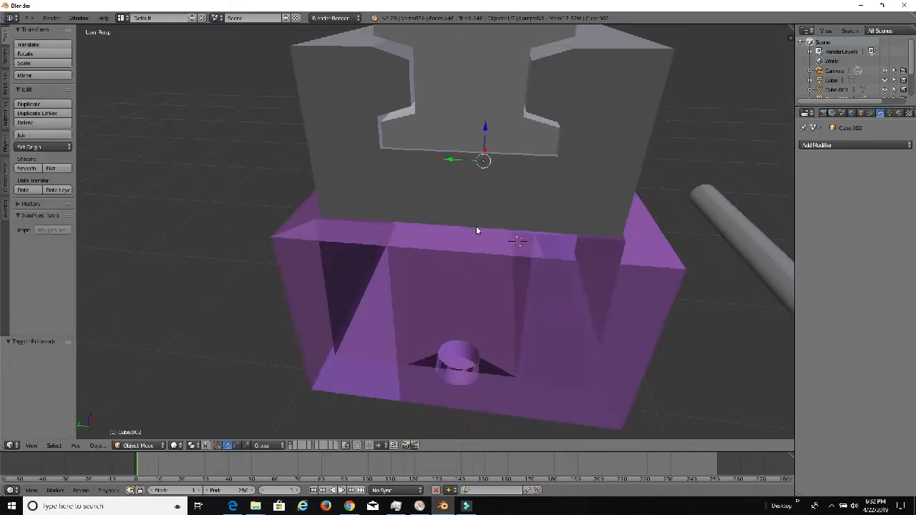
pyautogui.rightClick(466, 186)
pyautogui.scroll(2, 497, 209)
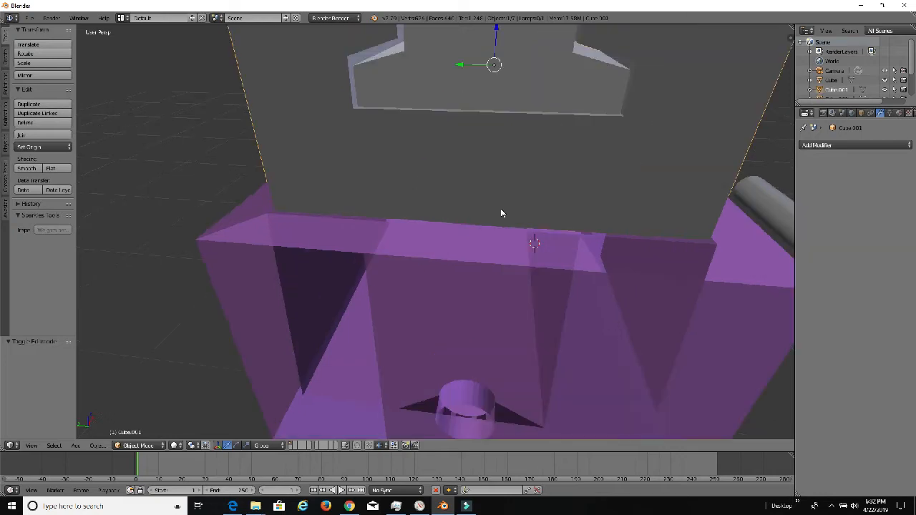
pyautogui.press('Tab')
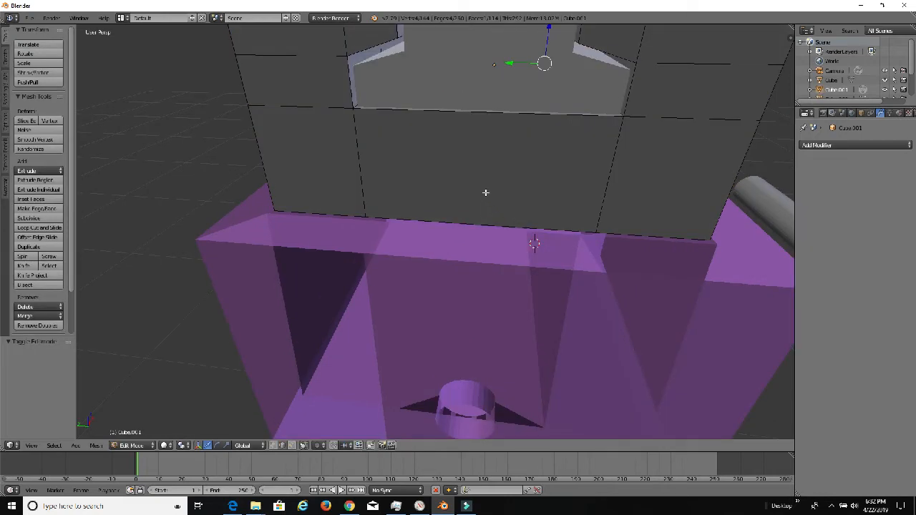
pyautogui.hotkey('ctrl', 'r')
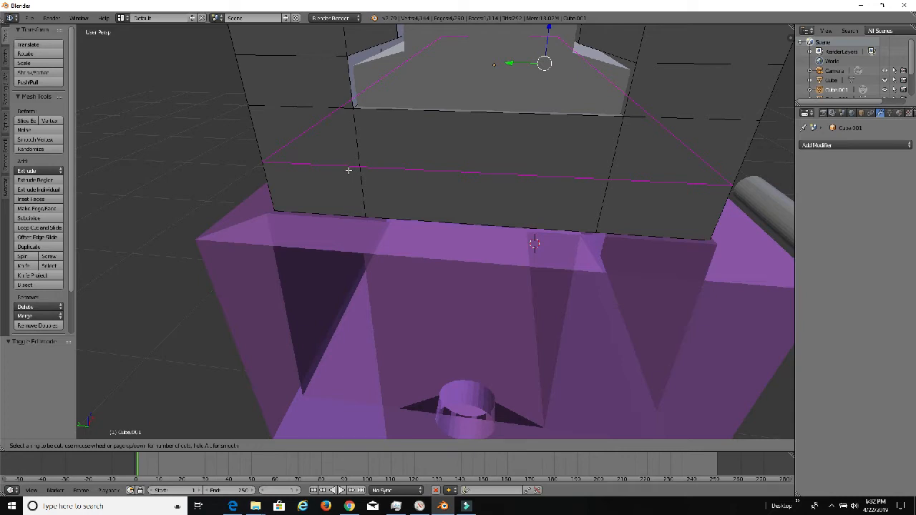
pyautogui.click(347, 175)
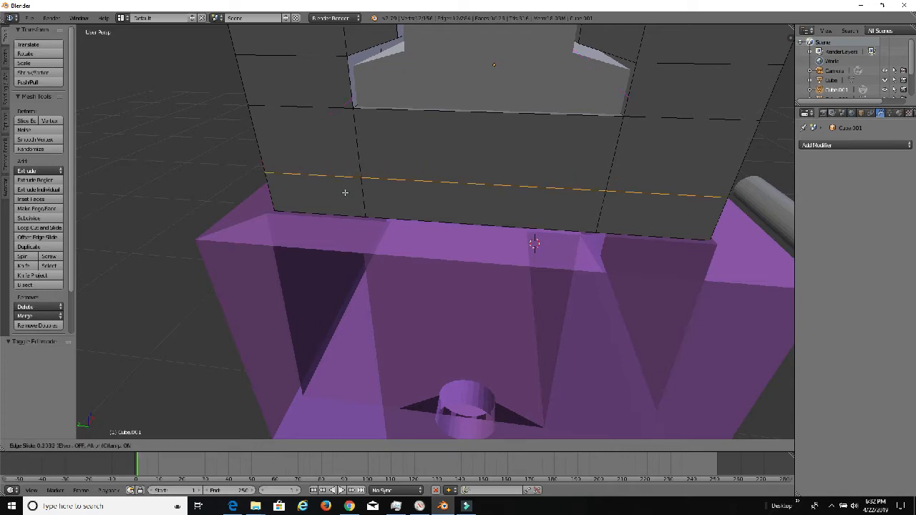
pyautogui.click(344, 204)
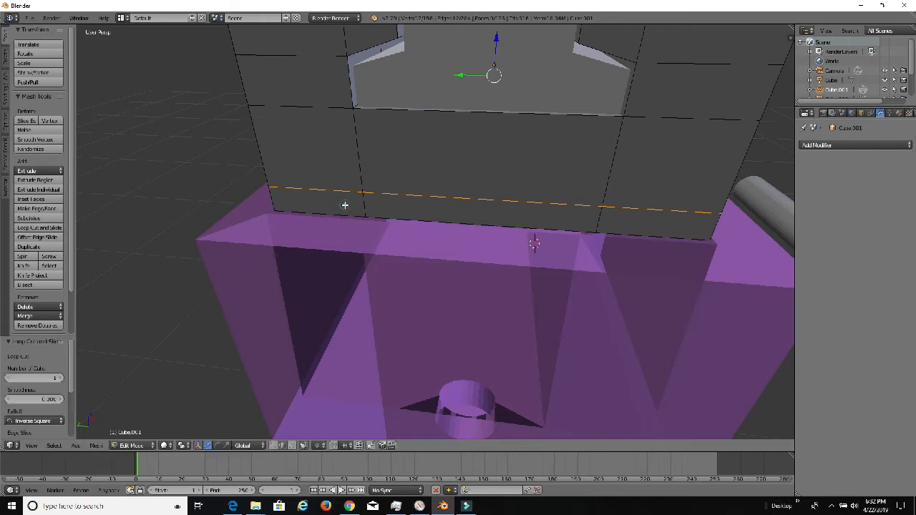
# Extrude the two lower corner faces on the end without the protruding cylinder outward by 0.022 to form small tabs.
pyautogui.moveTo(395, 168); pyautogui.dragTo(393, 202, button='middle')
pyautogui.scroll(3, 393, 202)
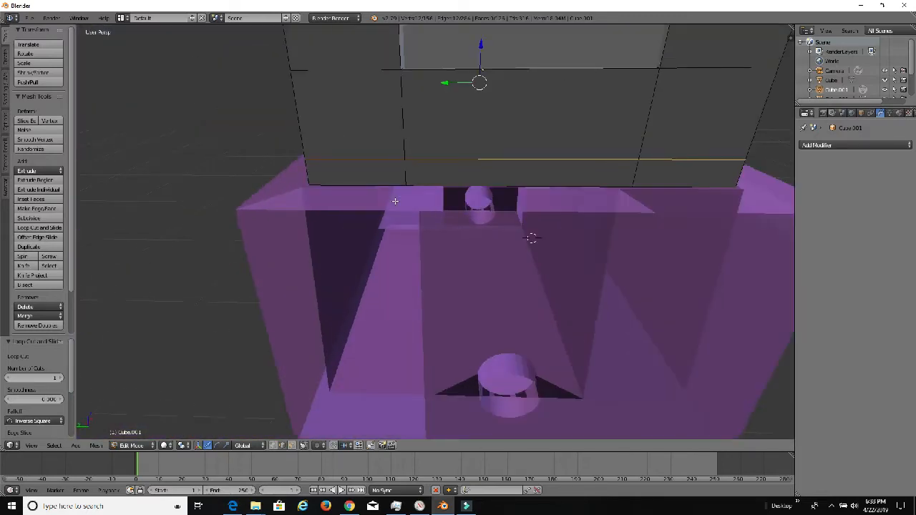
pyautogui.click(292, 445)
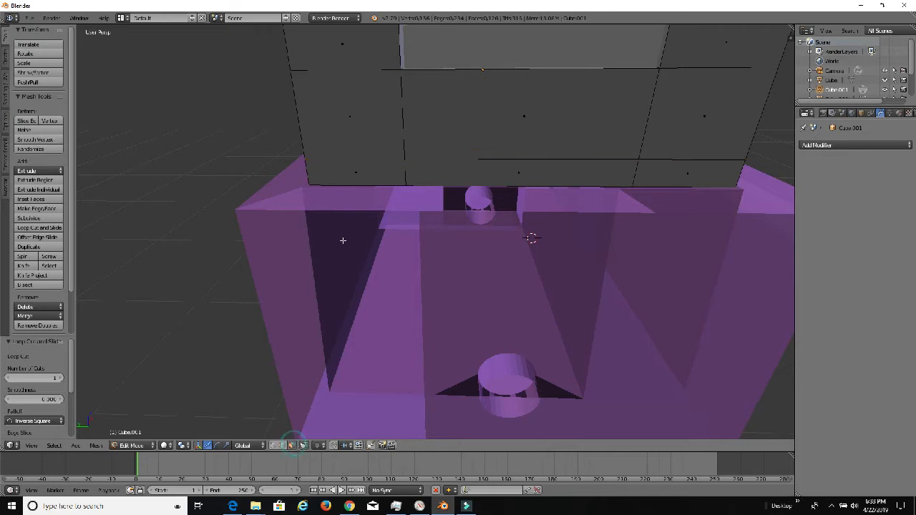
pyautogui.rightClick(375, 178)
pyautogui.keyDown('shift'); pyautogui.rightClick(677, 176); pyautogui.keyUp('shift')
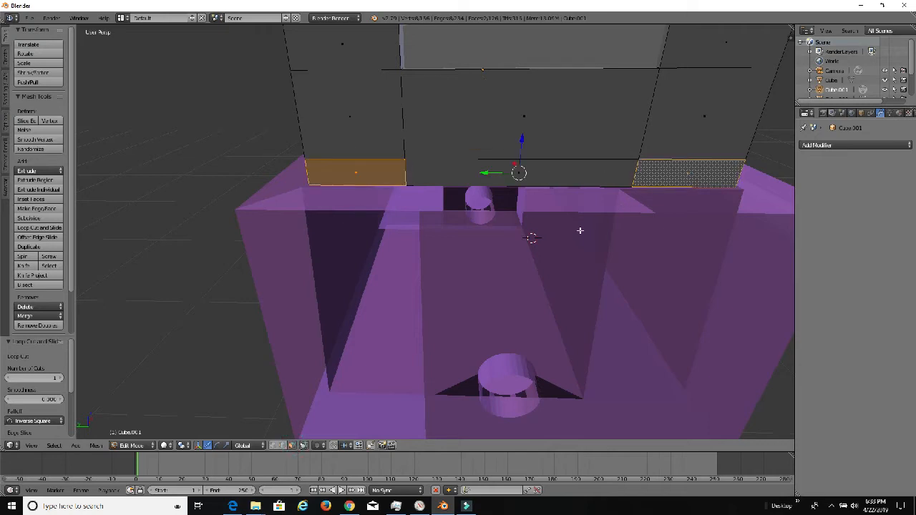
pyautogui.moveTo(580, 230); pyautogui.dragTo(651, 266, button='middle')
pyautogui.click(661, 273)
pyautogui.press('e')
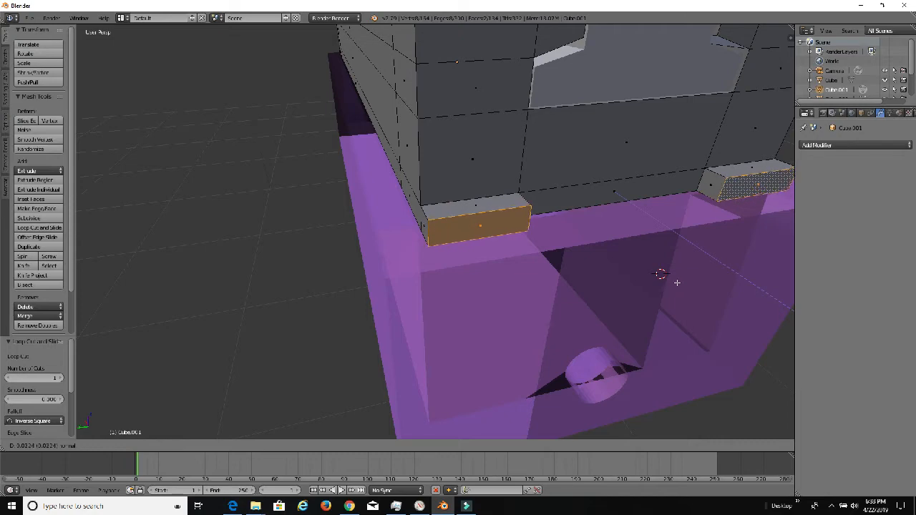
pyautogui.click(678, 282)
# Extrude the two lower corner faces on the opposite end, beside the protruding cylinder, outward by 0.024 as matching tabs.
pyautogui.moveTo(675, 278); pyautogui.dragTo(509, 196, button='middle')
pyautogui.rightClick(211, 147)
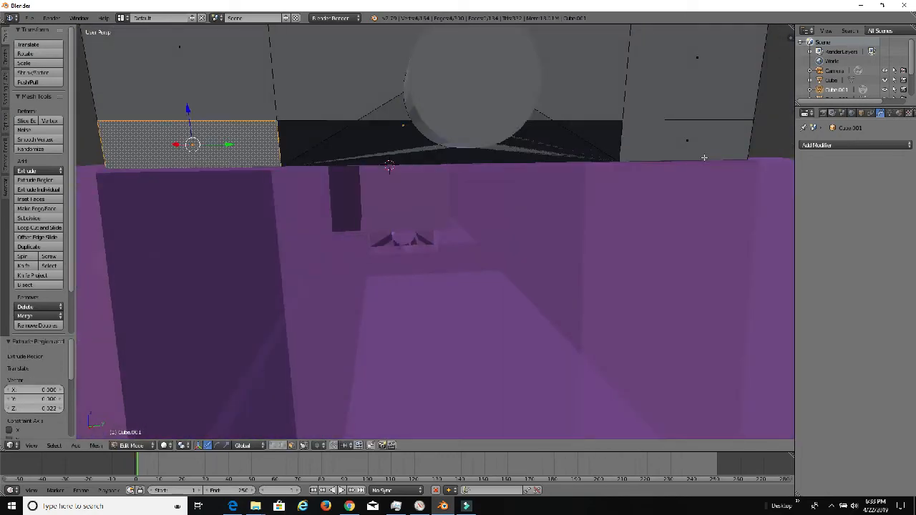
pyautogui.moveTo(557, 215); pyautogui.dragTo(567, 224, button='middle')
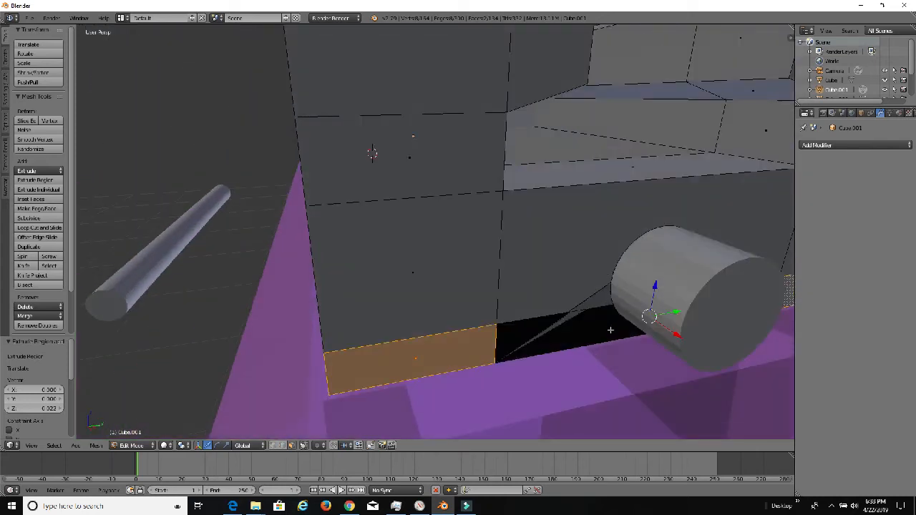
pyautogui.press('e')
pyautogui.click(630, 352)
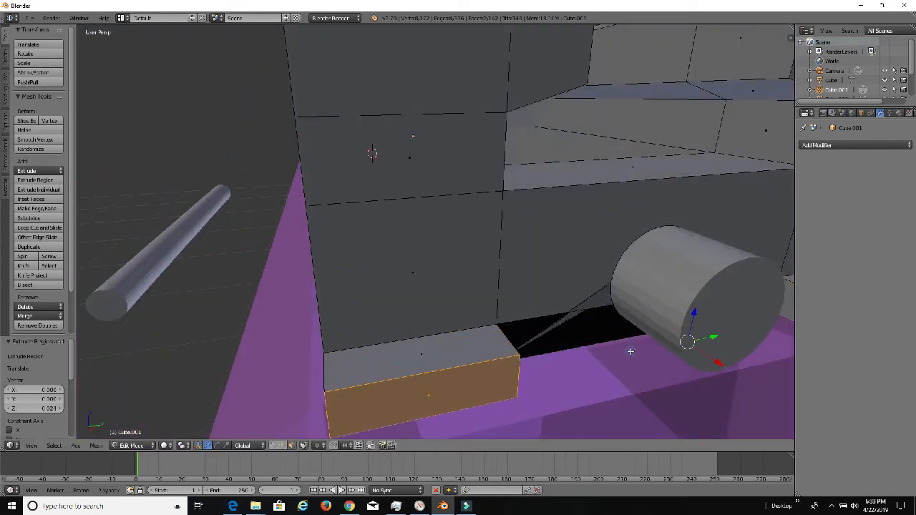
pyautogui.moveTo(630, 351); pyautogui.dragTo(474, 243, button='middle')
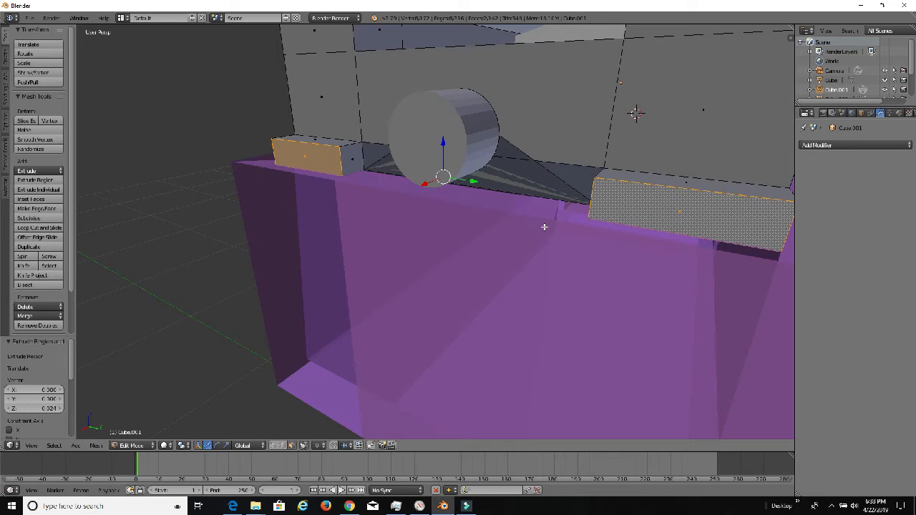
# Try to add a vertical loop cut to the purple box's cylinder end, aligned with the inner edge of one tab.
pyautogui.press('Tab')
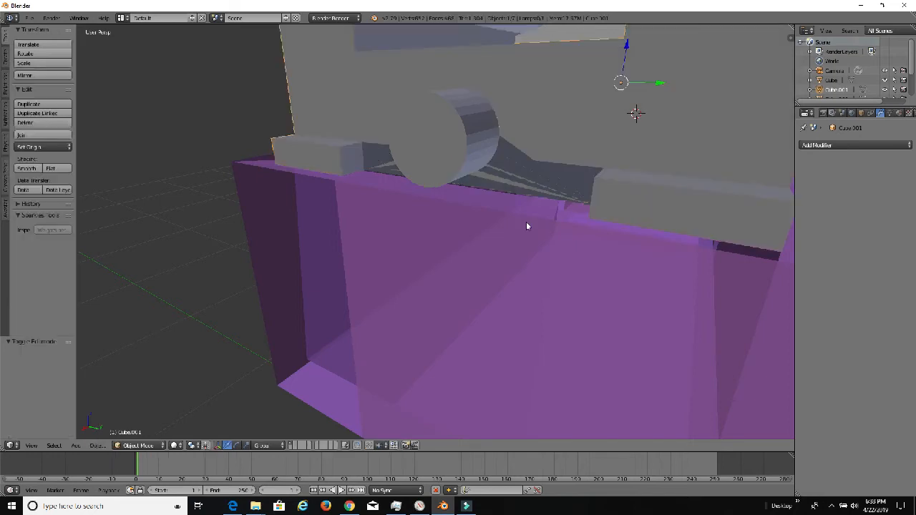
pyautogui.moveTo(586, 231); pyautogui.dragTo(574, 231, button='middle')
pyautogui.scroll(-4, 528, 235)
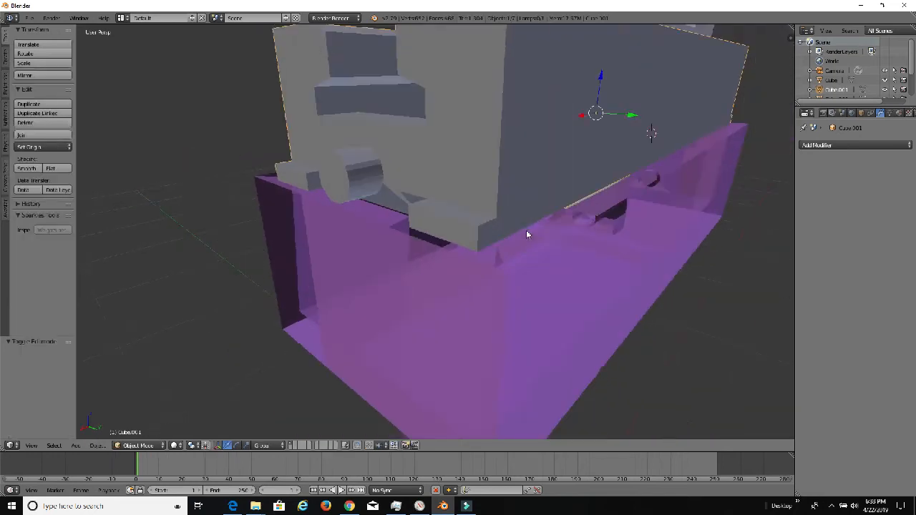
pyautogui.moveTo(484, 226); pyautogui.dragTo(503, 318, button='middle')
pyautogui.rightClick(494, 343)
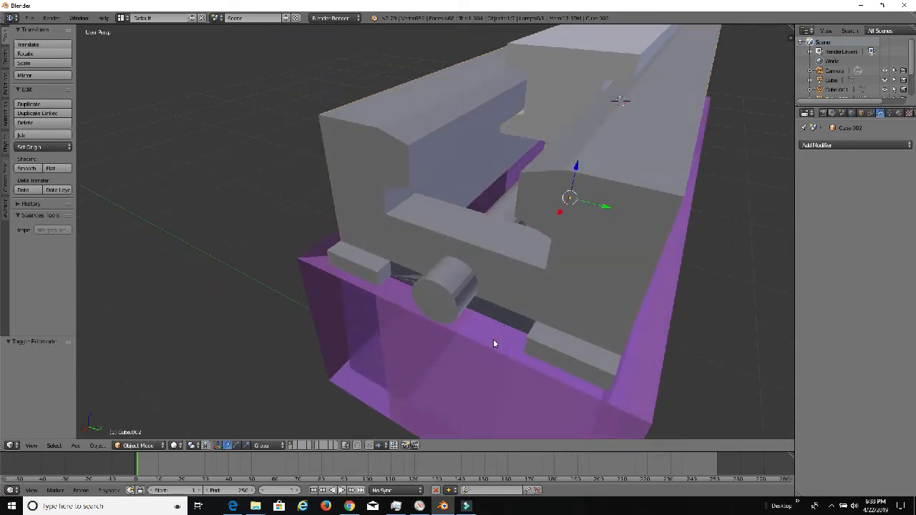
pyautogui.press('Tab')
pyautogui.scroll(4, 491, 339)
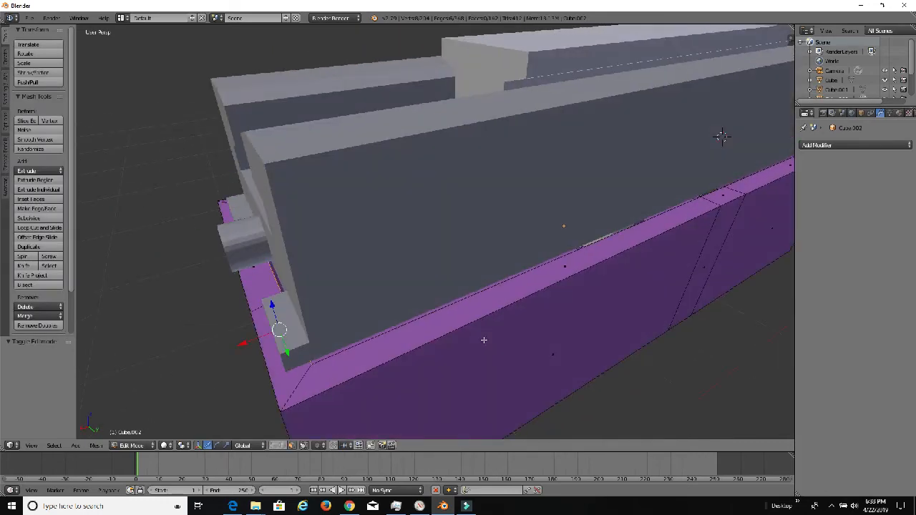
pyautogui.moveTo(356, 355); pyautogui.dragTo(470, 270, button='middle')
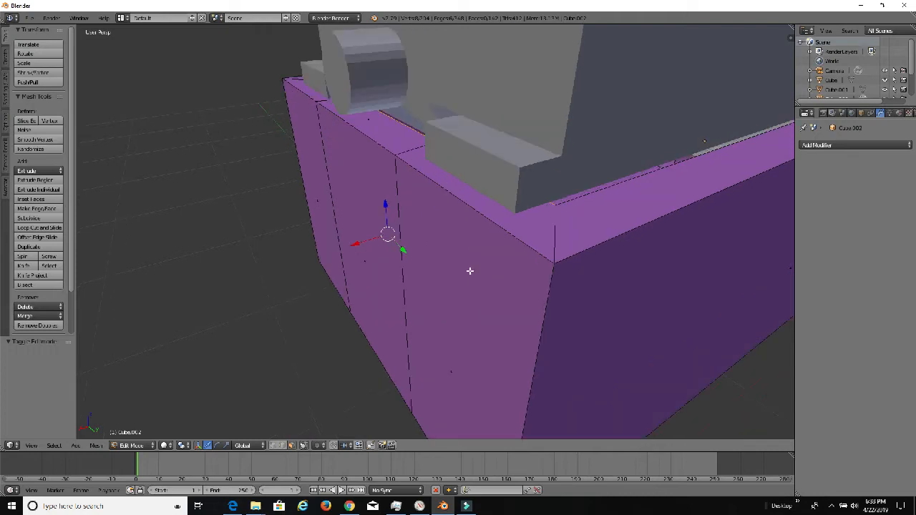
pyautogui.moveTo(491, 218); pyautogui.dragTo(495, 224, button='middle')
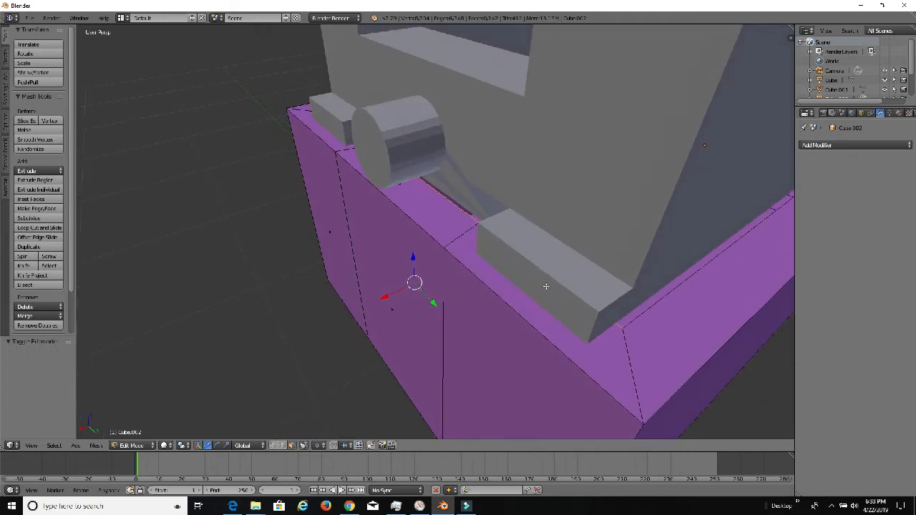
pyautogui.moveTo(546, 286); pyautogui.dragTo(486, 226, button='middle')
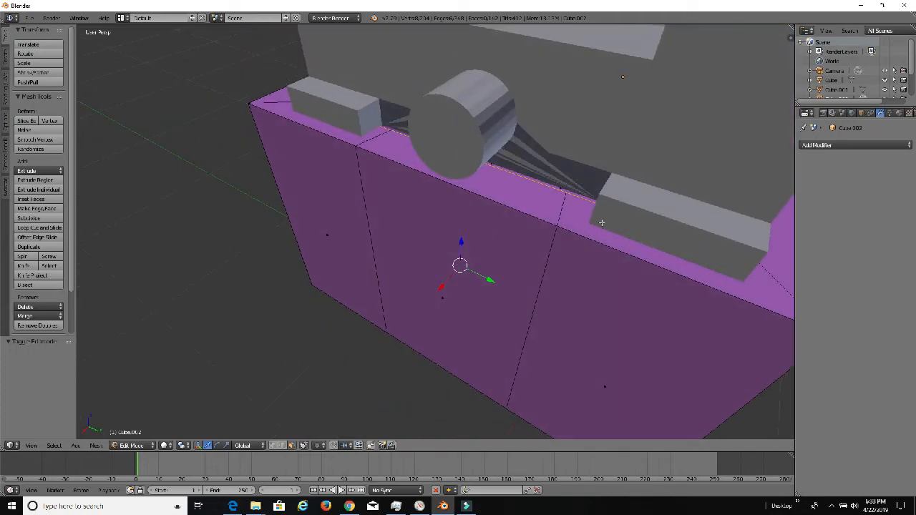
pyautogui.hotkey('ctrl', 'r')
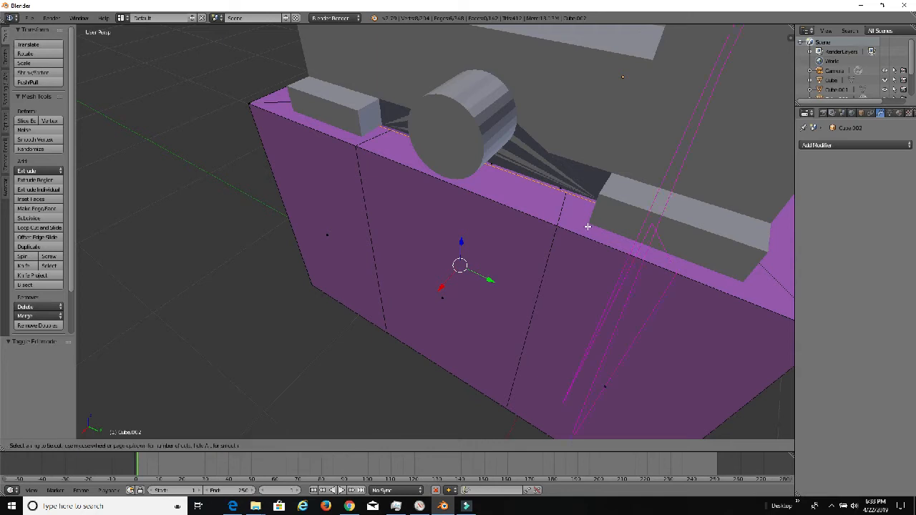
pyautogui.click(580, 231)
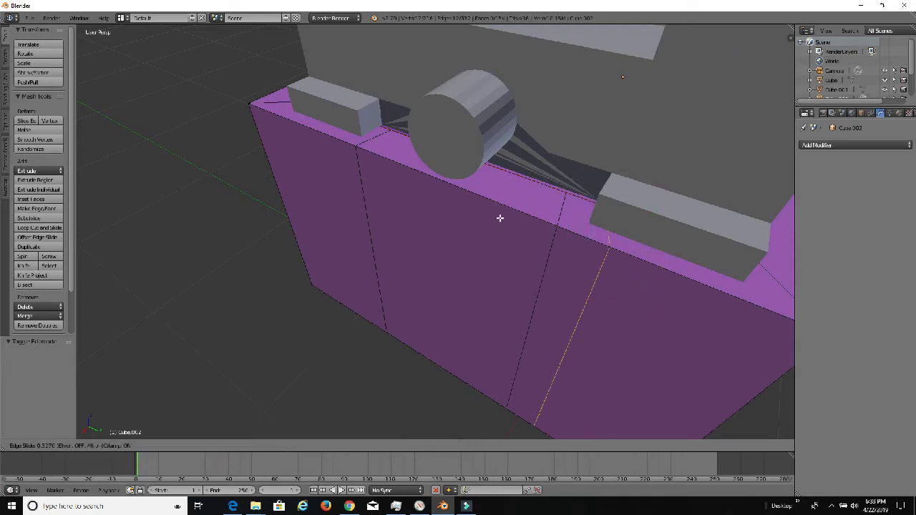
pyautogui.click(472, 216)
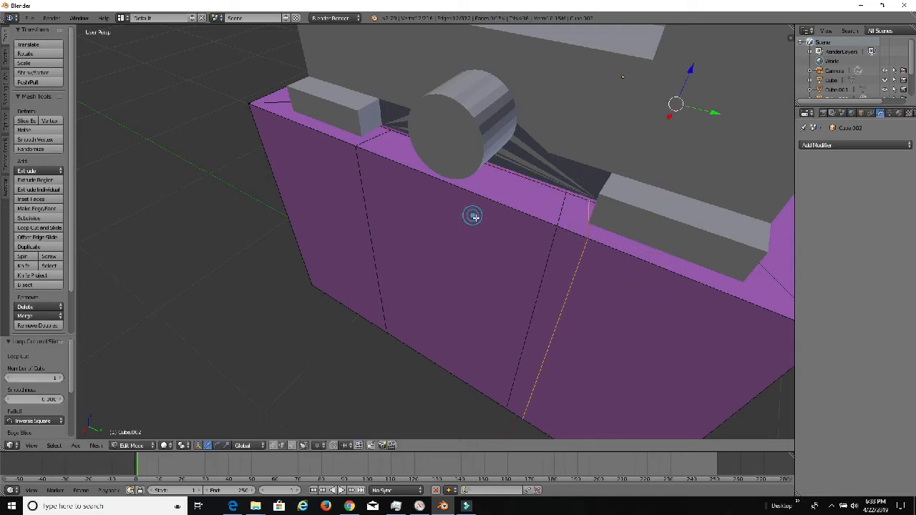
pyautogui.moveTo(472, 215); pyautogui.dragTo(560, 250, button='middle')
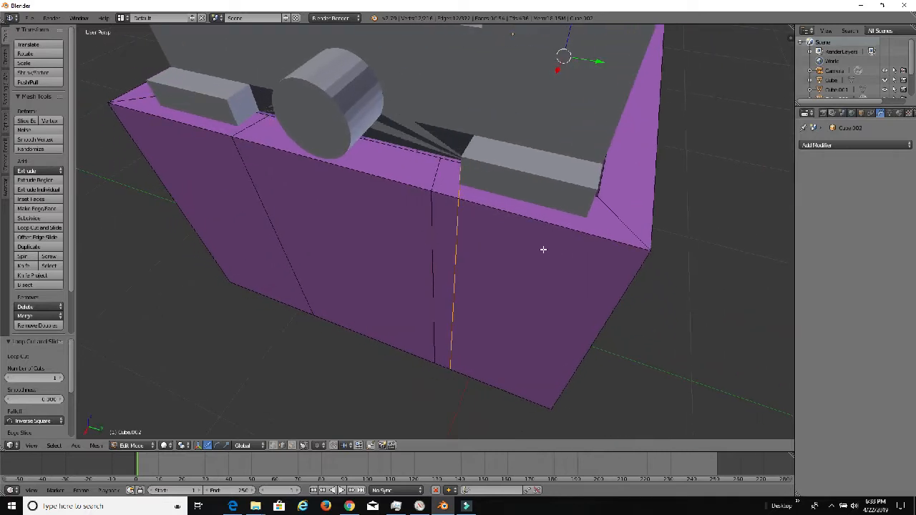
pyautogui.press('3')
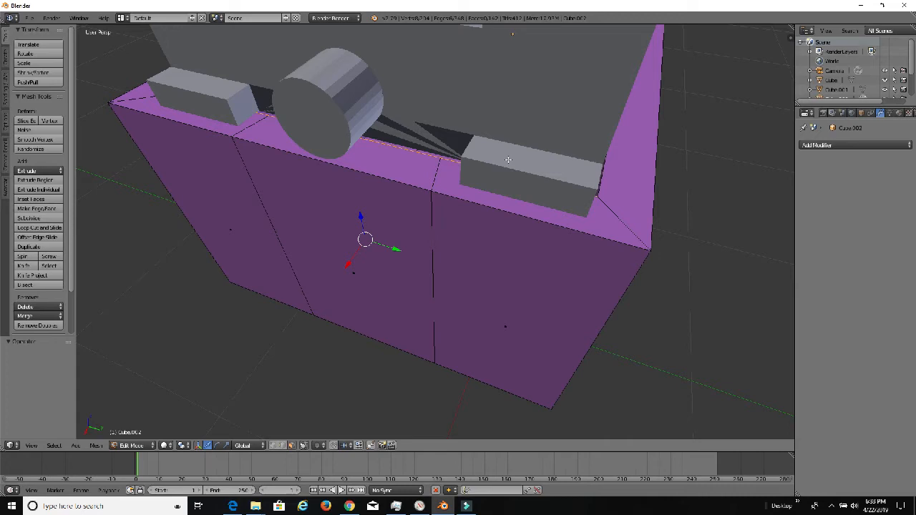
pyautogui.press('2')
# Return to Edit Mode on the gray part above the box and switch to face selection.
pyautogui.rightClick(507, 160)
pyautogui.press('Tab')
pyautogui.rightClick(528, 116)
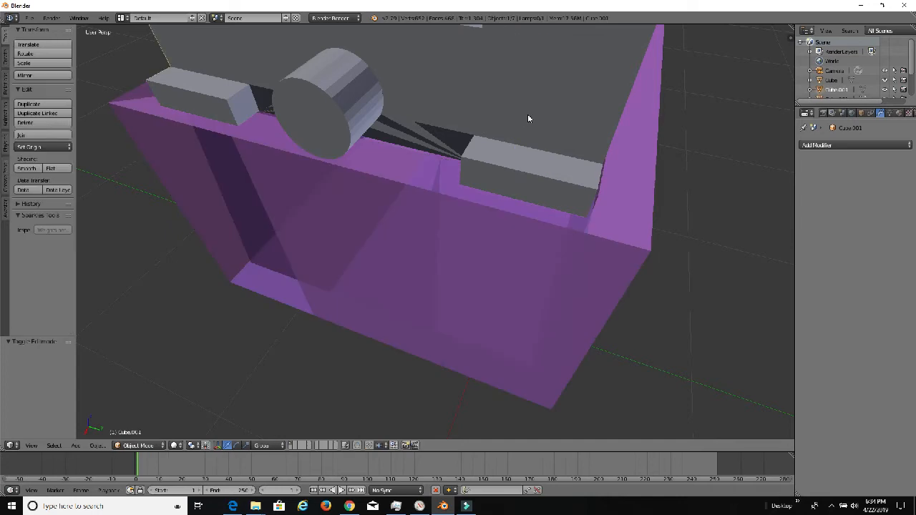
pyautogui.press('Tab')
pyautogui.hotkey('ctrl', 'z')
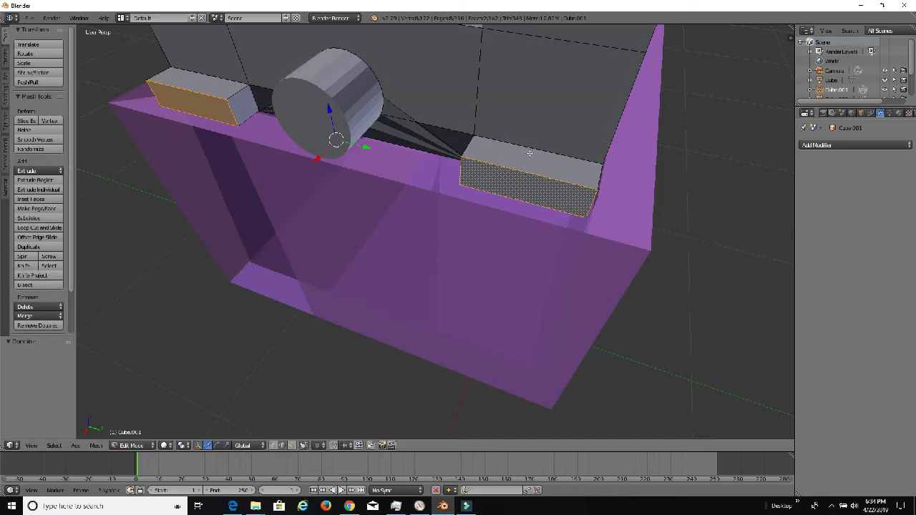
pyautogui.moveTo(530, 153); pyautogui.dragTo(556, 150, button='middle')
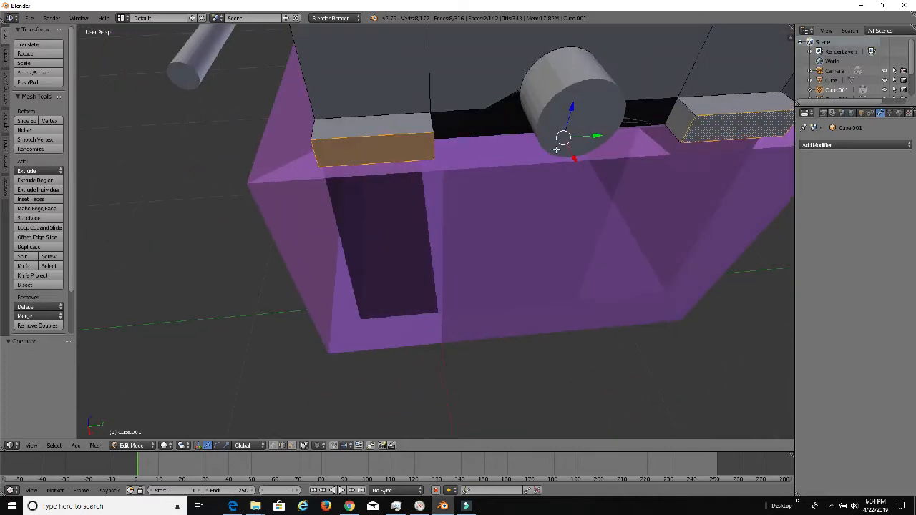
pyautogui.scroll(-5, 556, 149)
pyautogui.rightClick(412, 163)
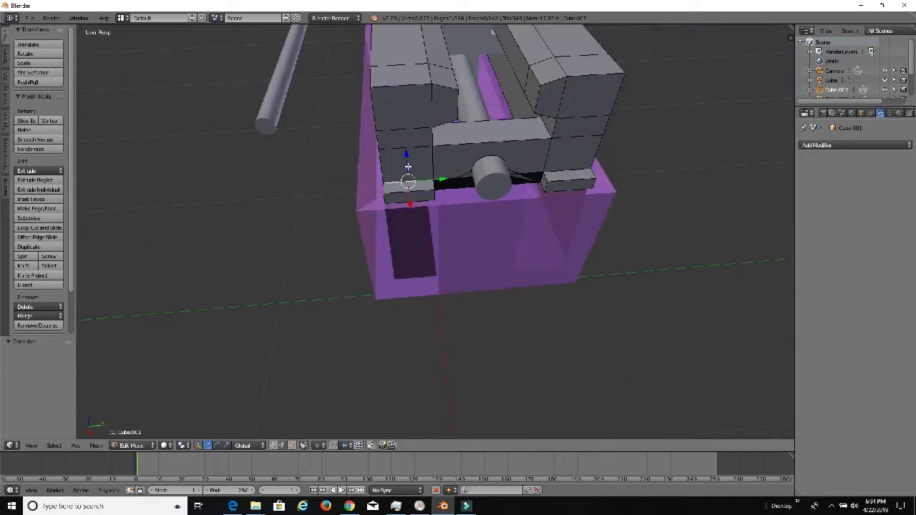
pyautogui.scroll(2, 410, 176)
pyautogui.scroll(2, 410, 175)
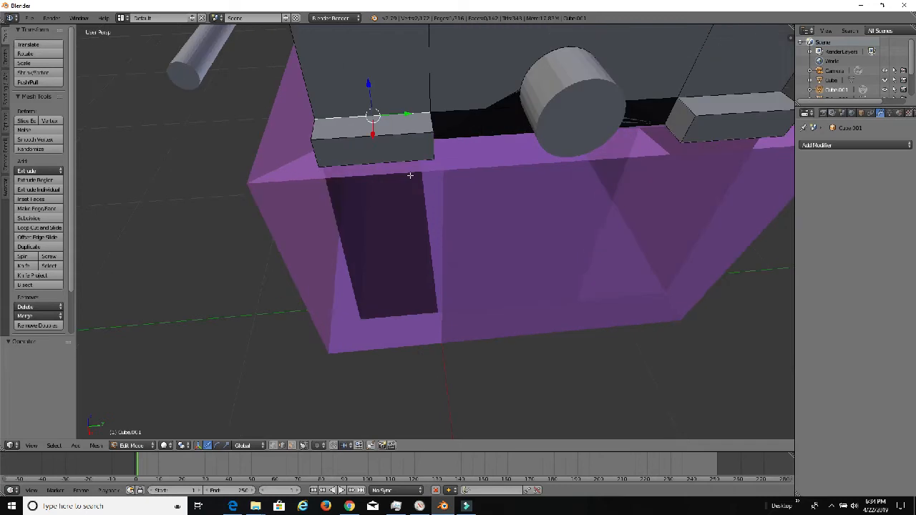
pyautogui.scroll(-2, 409, 175)
pyautogui.moveTo(410, 176); pyautogui.dragTo(406, 131, button='middle')
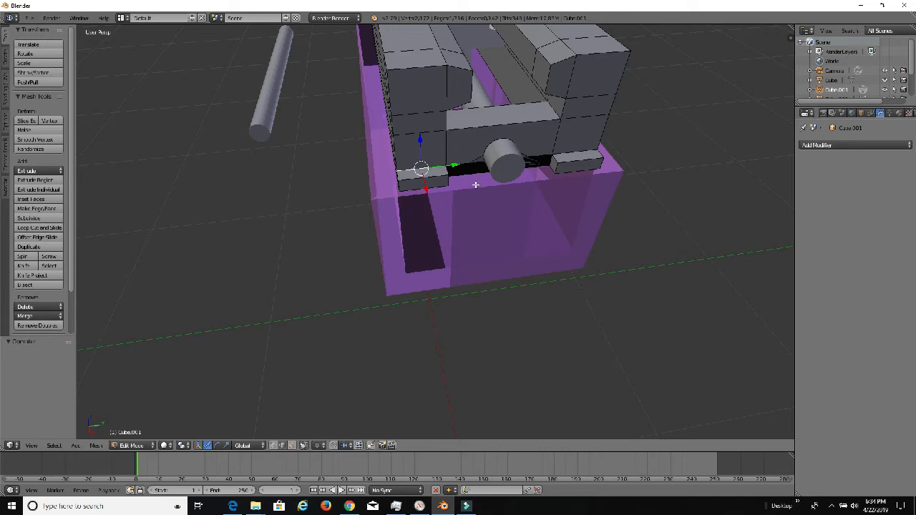
pyautogui.hotkey('ctrl', 'z')
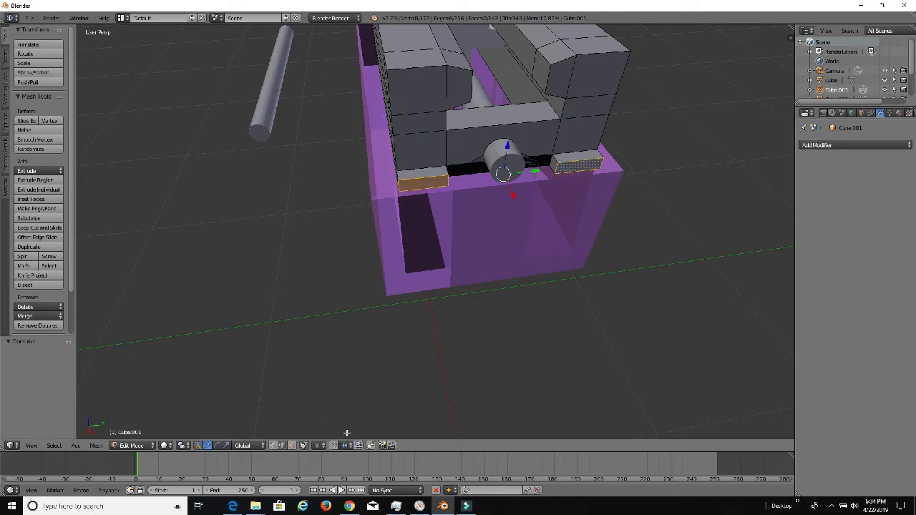
pyautogui.click(291, 445)
# Try to select the stacked faces above the tabs on both ends of the gray part together.
pyautogui.rightClick(422, 158)
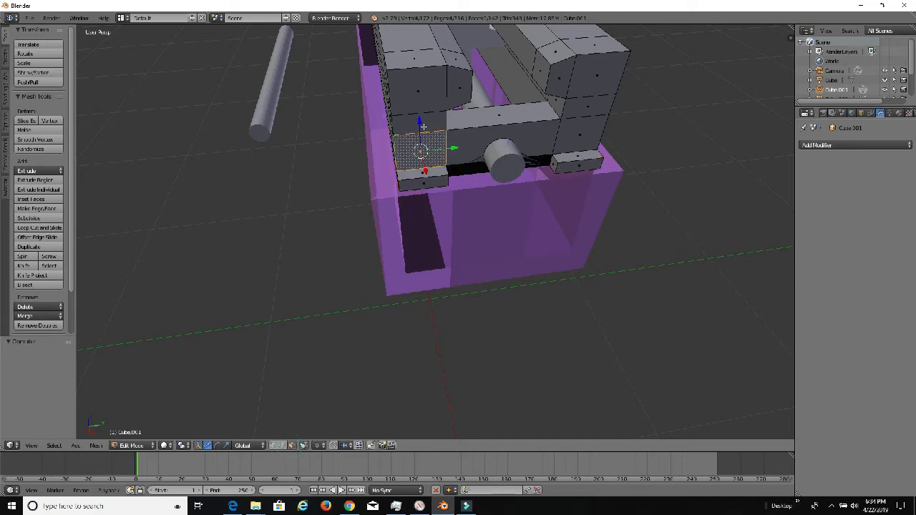
pyautogui.keyDown('shift'); pyautogui.rightClick(420, 93); pyautogui.keyUp('shift')
pyautogui.keyDown('shift'); pyautogui.rightClick(577, 135); pyautogui.keyUp('shift')
pyautogui.keyDown('shift'); pyautogui.rightClick(586, 107); pyautogui.keyUp('shift')
pyautogui.keyDown('shift'); pyautogui.rightClick(590, 78); pyautogui.keyUp('shift')
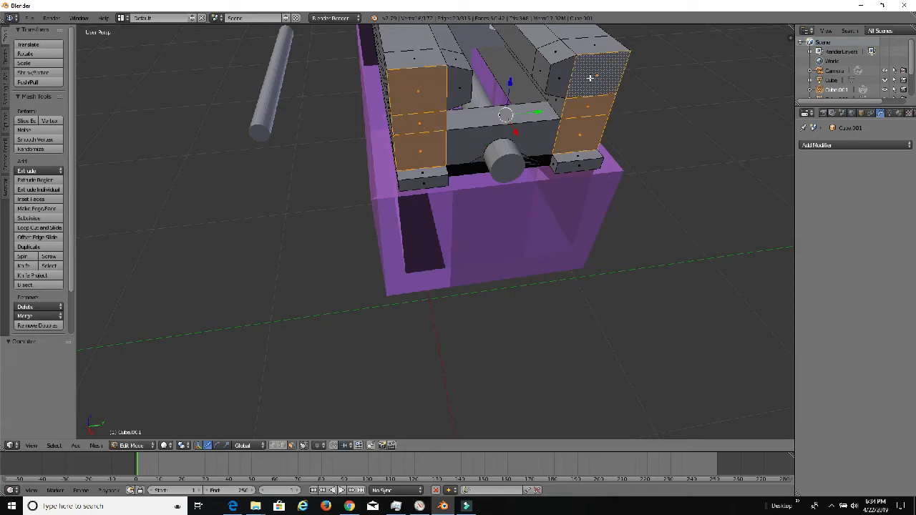
pyautogui.moveTo(563, 121); pyautogui.dragTo(319, 90, button='middle')
pyautogui.scroll(-1, 423, 125)
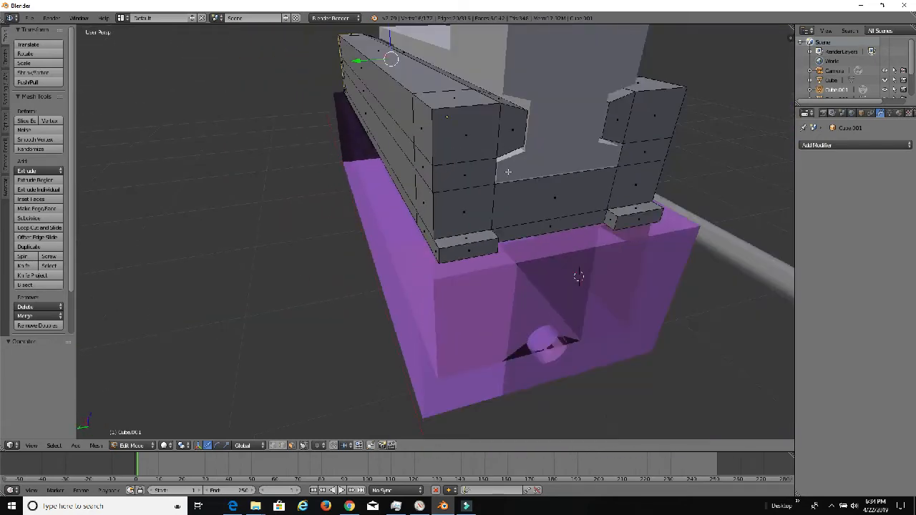
pyautogui.keyDown('shift'); pyautogui.rightClick(462, 205); pyautogui.keyUp('shift')
pyautogui.keyDown('shift'); pyautogui.rightClick(451, 174); pyautogui.keyUp('shift')
pyautogui.keyDown('shift'); pyautogui.rightClick(455, 141); pyautogui.keyUp('shift')
pyautogui.keyDown('shift'); pyautogui.rightClick(629, 181); pyautogui.keyUp('shift')
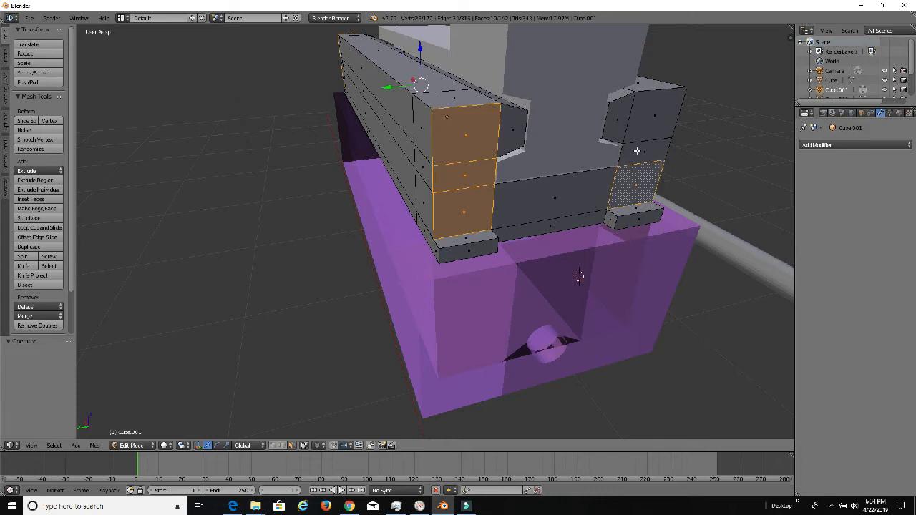
pyautogui.keyDown('shift'); pyautogui.rightClick(639, 152); pyautogui.keyUp('shift')
pyautogui.keyDown('shift'); pyautogui.rightClick(647, 127); pyautogui.keyUp('shift')
# Extrude the three stacked faces above each tab on the end without the protruding cylinder outward by 0.022, level with the tabs.
pyautogui.rightClick(474, 210)
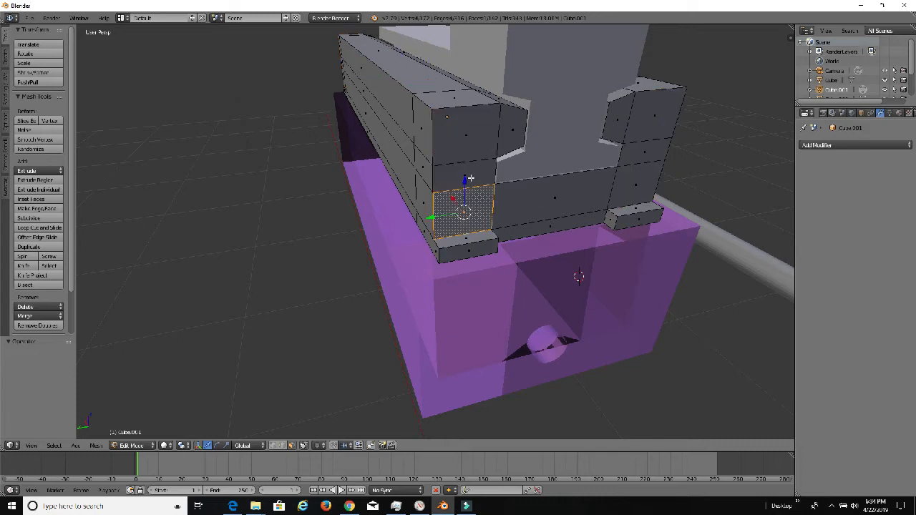
pyautogui.keyDown('shift'); pyautogui.rightClick(468, 177); pyautogui.keyUp('shift')
pyautogui.keyDown('shift'); pyautogui.rightClick(468, 137); pyautogui.keyUp('shift')
pyautogui.keyDown('shift'); pyautogui.rightClick(638, 184); pyautogui.keyUp('shift')
pyautogui.keyDown('shift'); pyautogui.rightClick(645, 153); pyautogui.keyUp('shift')
pyautogui.keyDown('shift'); pyautogui.rightClick(648, 126); pyautogui.keyUp('shift')
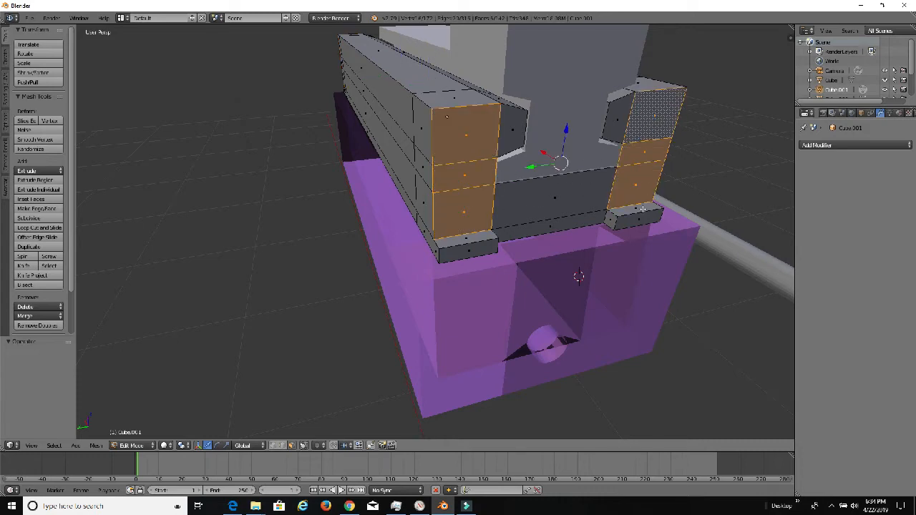
pyautogui.scroll(4, 640, 208)
pyautogui.scroll(-5, 640, 208)
pyautogui.moveTo(617, 165); pyautogui.dragTo(605, 184, button='middle')
pyautogui.scroll(3, 612, 217)
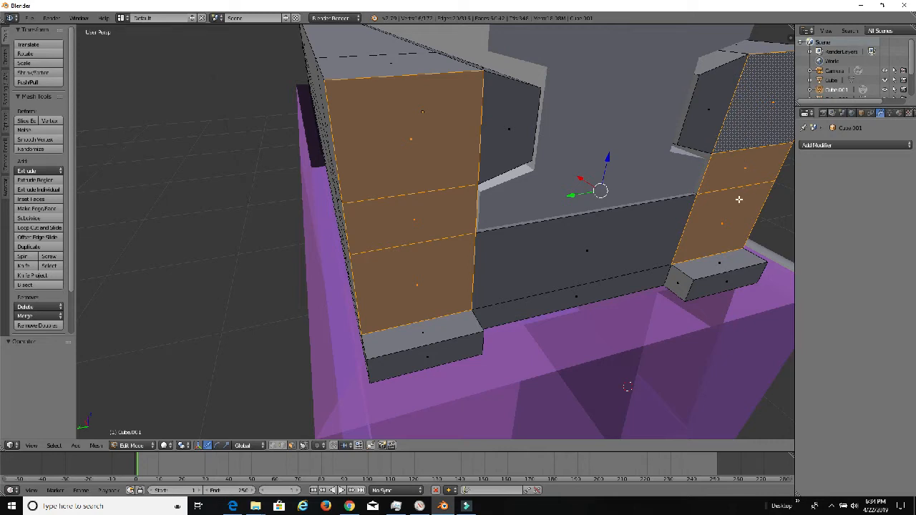
pyautogui.press('e')
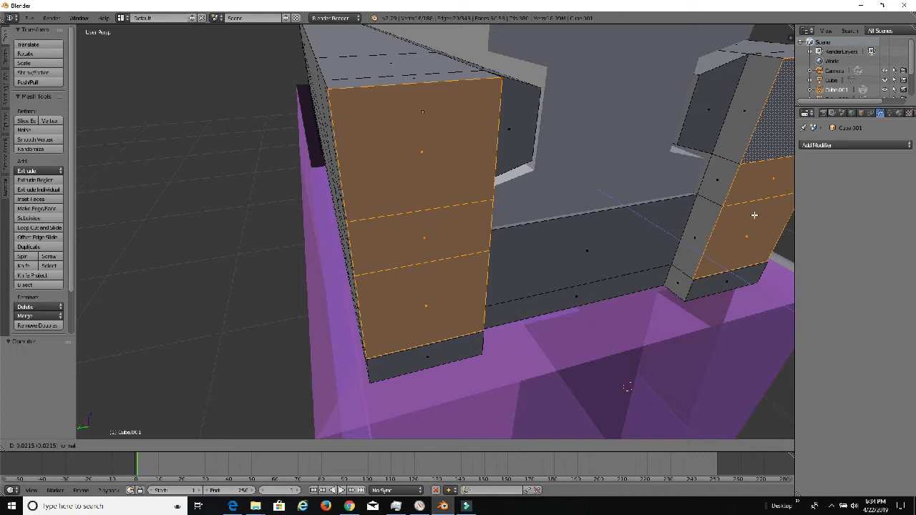
pyautogui.click(754, 215)
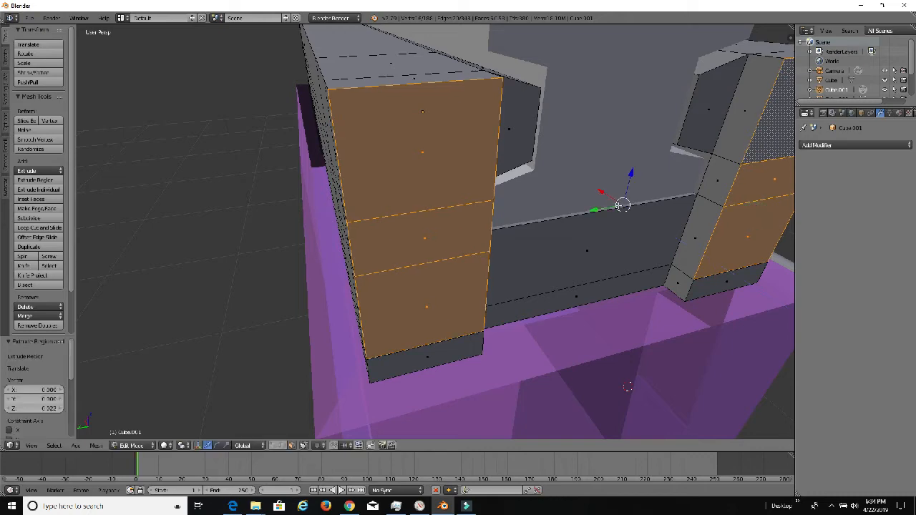
# Extrude the three stacked faces above each tab on the cylinder end outward by 0.024, level with the tabs.
pyautogui.moveTo(618, 207); pyautogui.dragTo(276, 197, button='middle')
pyautogui.scroll(3, 388, 195)
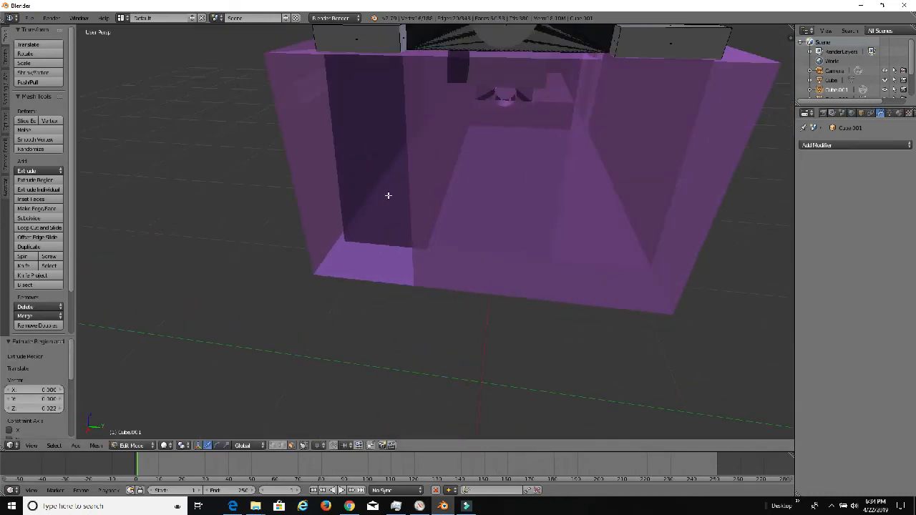
pyautogui.scroll(-4, 402, 168)
pyautogui.rightClick(581, 194)
pyautogui.keyDown('shift'); pyautogui.rightClick(621, 159); pyautogui.keyUp('shift')
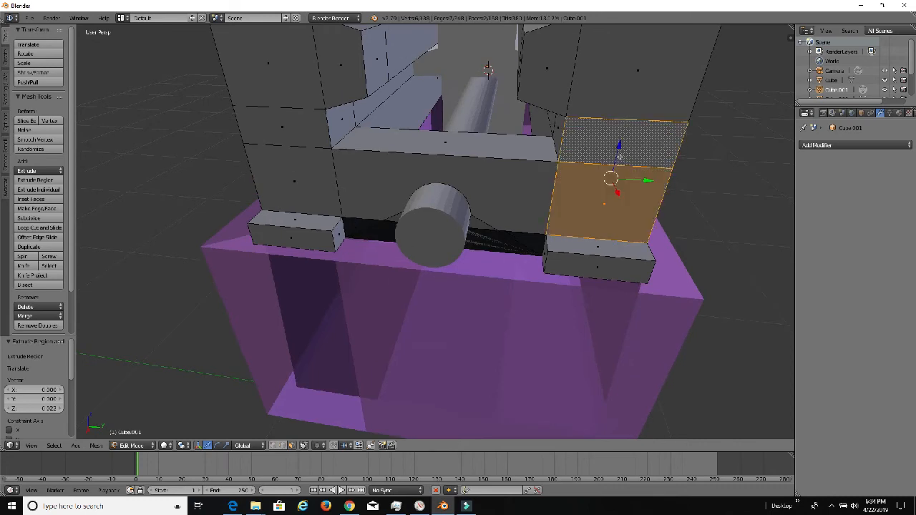
pyautogui.keyDown('shift'); pyautogui.rightClick(631, 80); pyautogui.keyUp('shift')
pyautogui.keyDown('shift'); pyautogui.rightClick(331, 180); pyautogui.keyUp('shift')
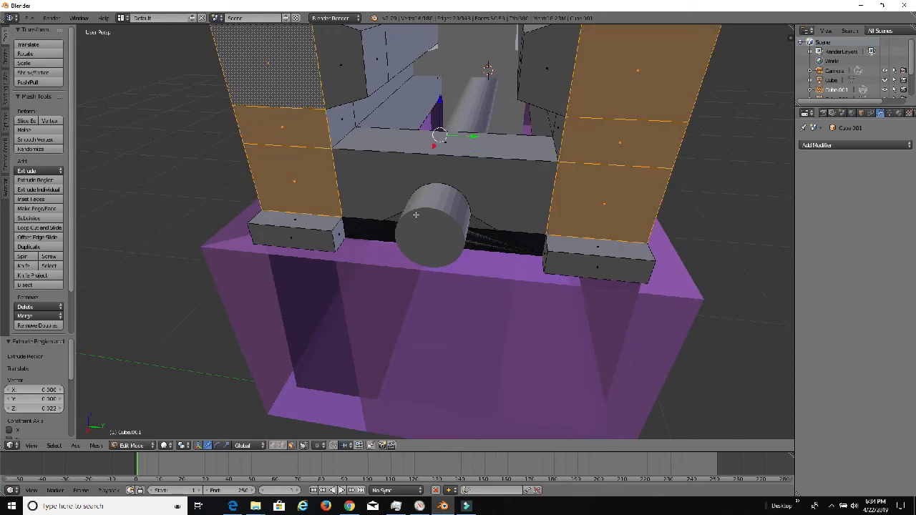
pyautogui.moveTo(415, 215); pyautogui.dragTo(385, 227, button='middle')
pyautogui.press('e')
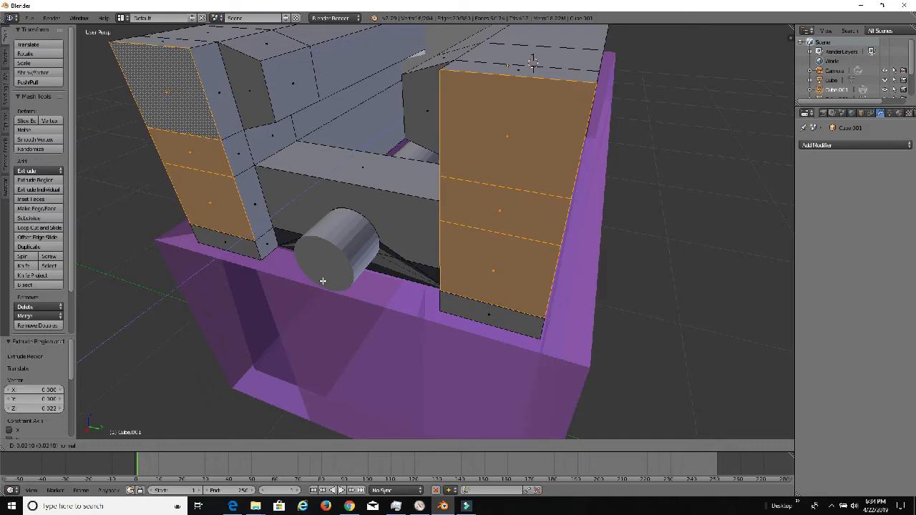
pyautogui.click(323, 276)
# Enter Edit Mode on the purple box and select the face loop around its top rim.
pyautogui.scroll(-4, 325, 272)
pyautogui.moveTo(362, 244); pyautogui.dragTo(577, 226, button='middle')
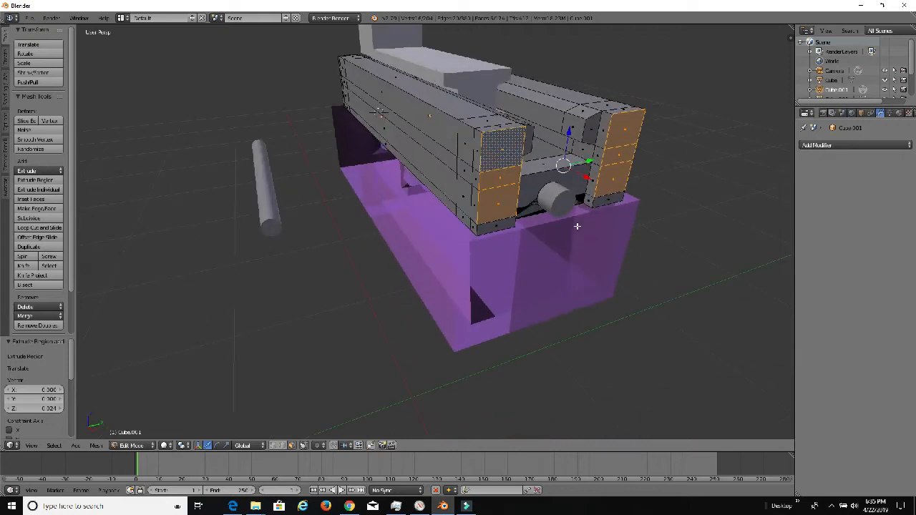
pyautogui.press('Tab')
pyautogui.scroll(3, 593, 221)
pyautogui.rightClick(593, 234)
pyautogui.press('Tab')
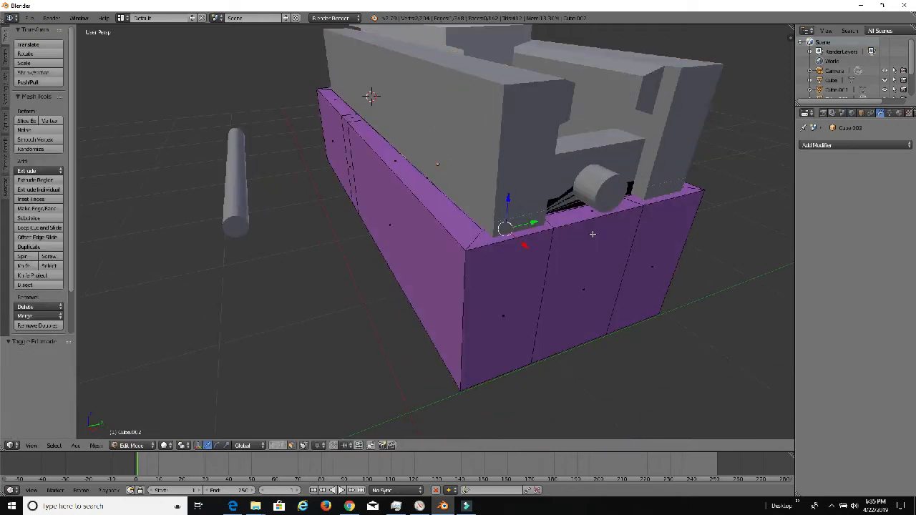
pyautogui.scroll(1, 607, 234)
pyautogui.rightClick(592, 227)
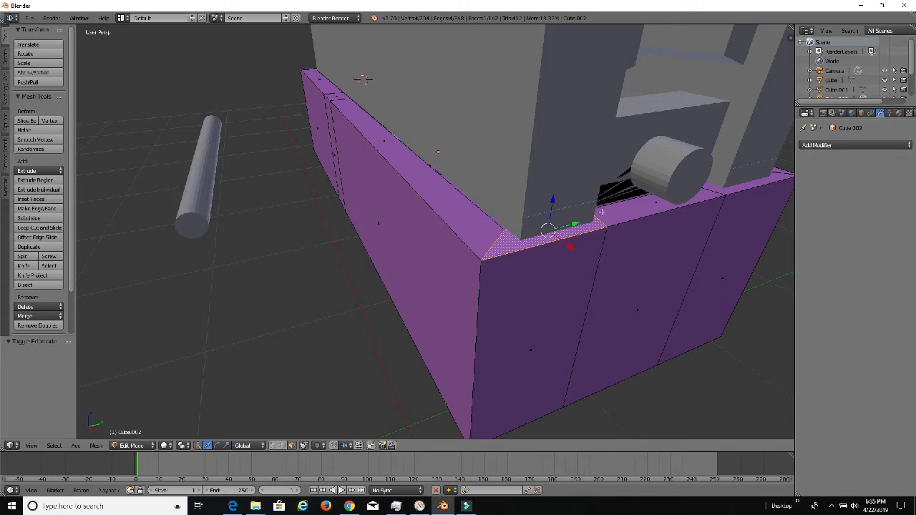
pyautogui.keyDown('alt'); pyautogui.rightClick(602, 224); pyautogui.keyUp('alt')
pyautogui.scroll(-2, 644, 224)
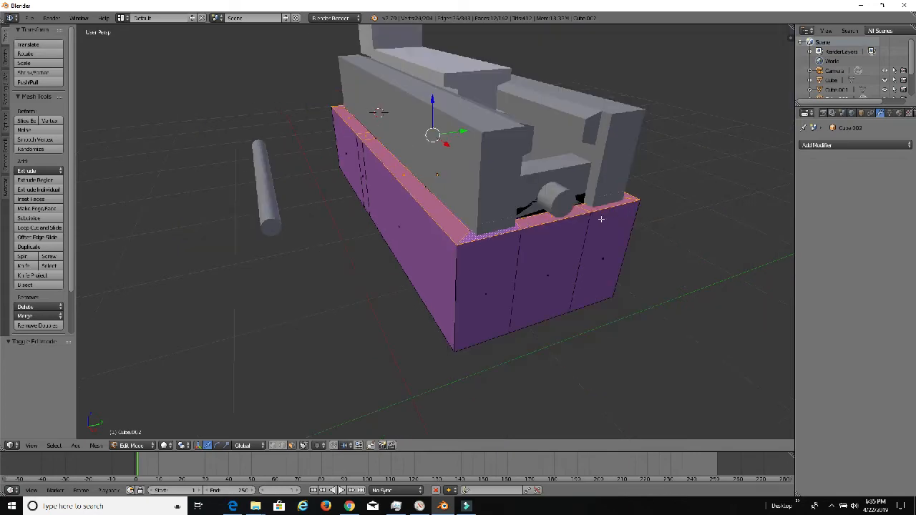
# Extrude the purple box's rim upward by 0.182 to enclose the gray part, and return to Object Mode.
pyautogui.moveTo(602, 219); pyautogui.dragTo(373, 211, button='middle')
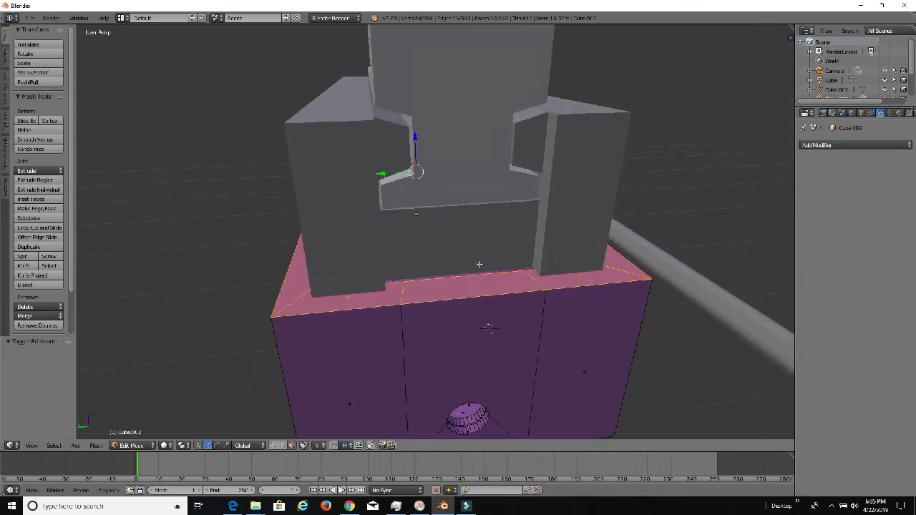
pyautogui.press('e')
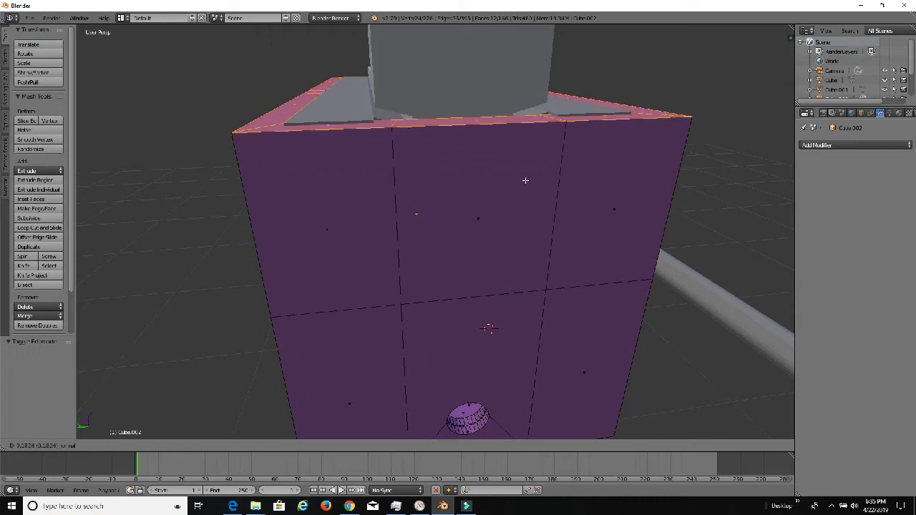
pyautogui.click(526, 180)
pyautogui.moveTo(524, 180); pyautogui.dragTo(620, 234, button='middle')
pyautogui.moveTo(524, 256); pyautogui.dragTo(358, 181, button='middle')
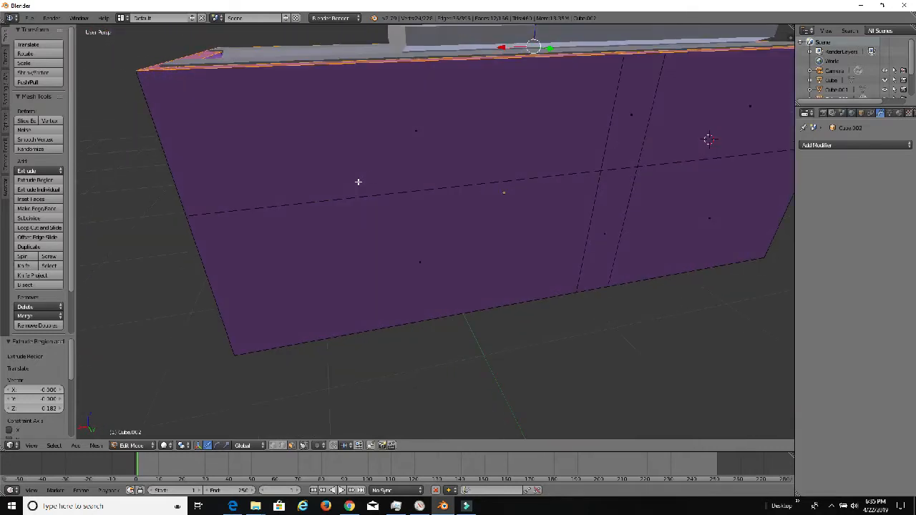
pyautogui.moveTo(416, 181); pyautogui.dragTo(475, 190, button='middle')
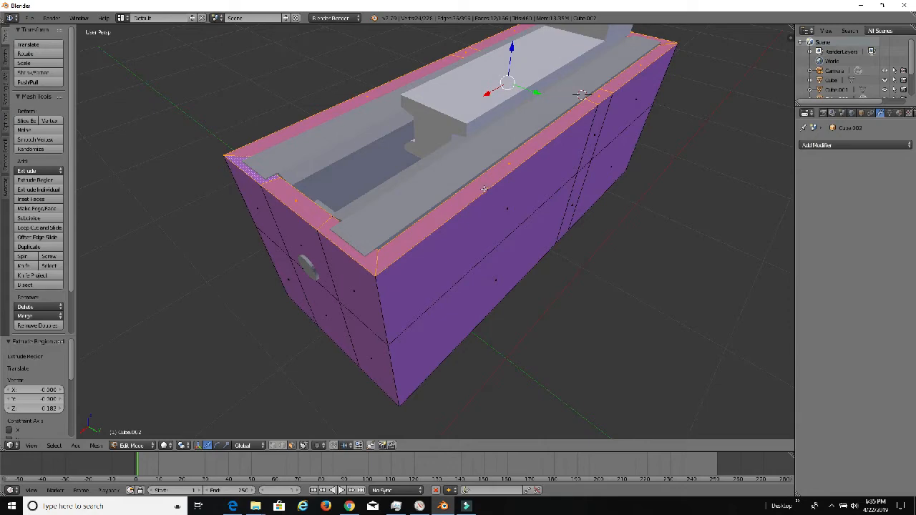
pyautogui.moveTo(434, 209); pyautogui.dragTo(537, 207, button='middle')
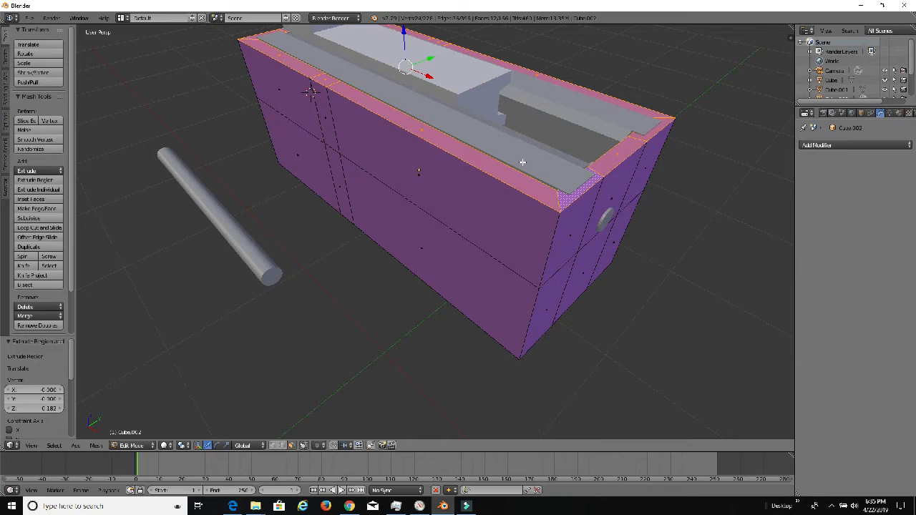
pyautogui.press('Tab')
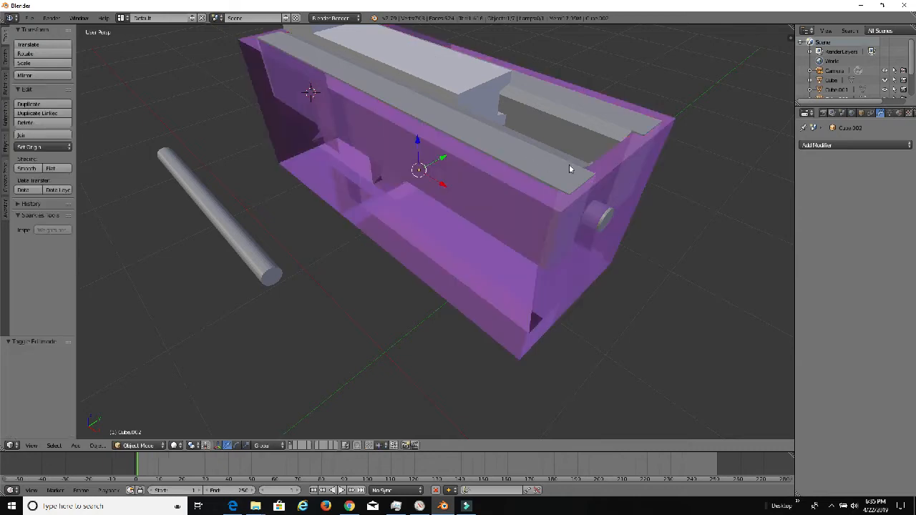
# Add a Boolean modifier set to Difference to the purple box, with the protruding cylinder as its object, and apply it.
pyautogui.click(844, 146)
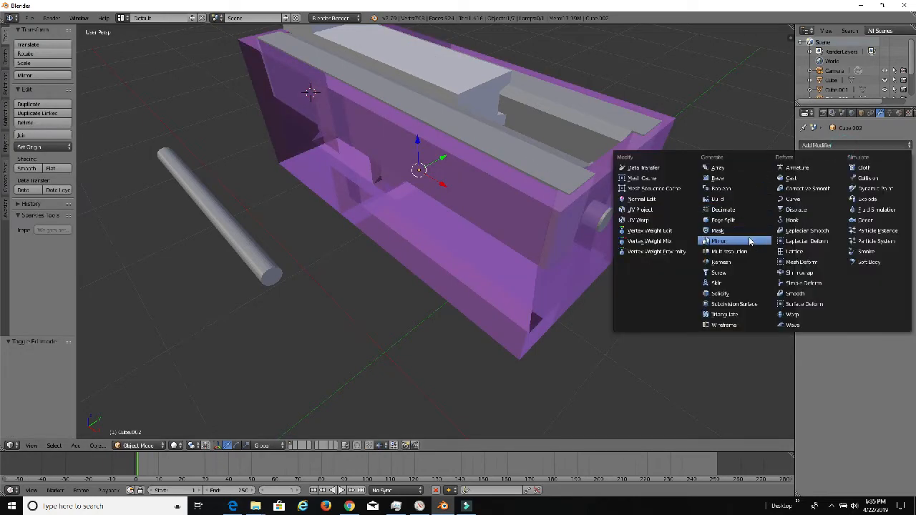
pyautogui.click(748, 189)
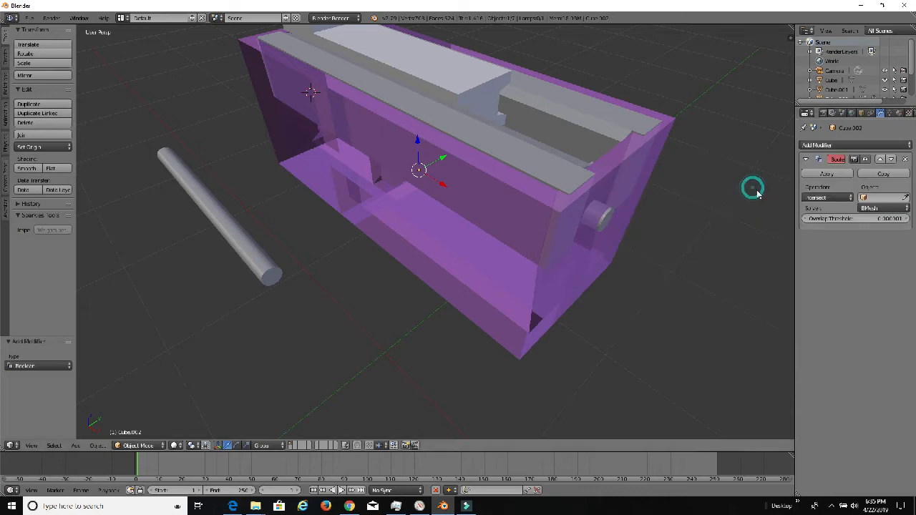
pyautogui.click(826, 198)
pyautogui.click(823, 172)
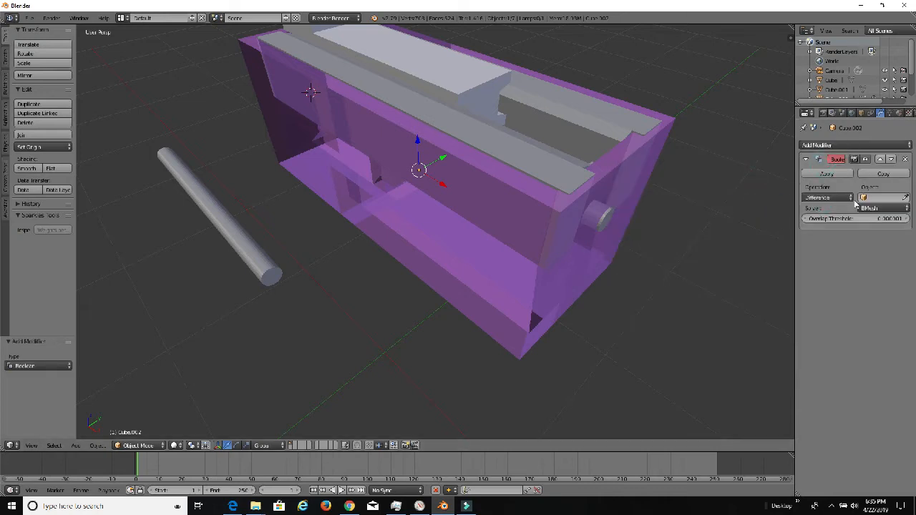
pyautogui.click(904, 196)
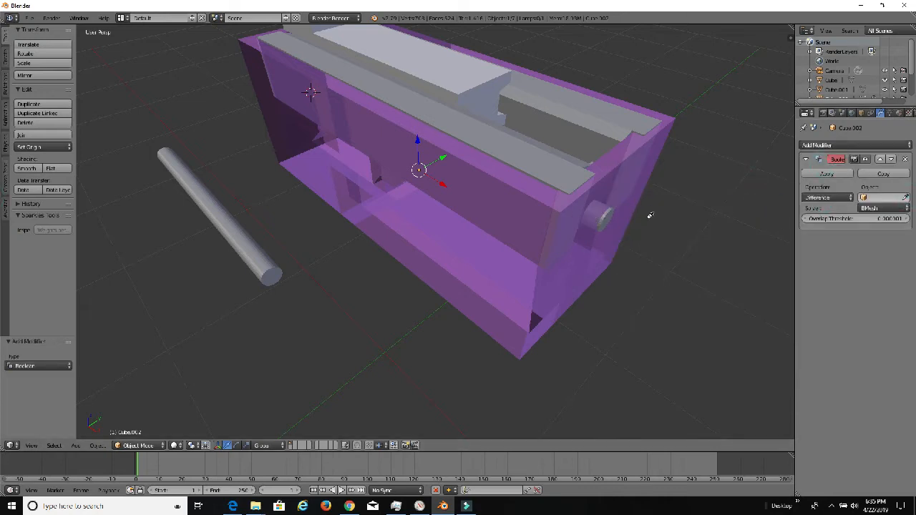
pyautogui.click(610, 219)
pyautogui.click(824, 174)
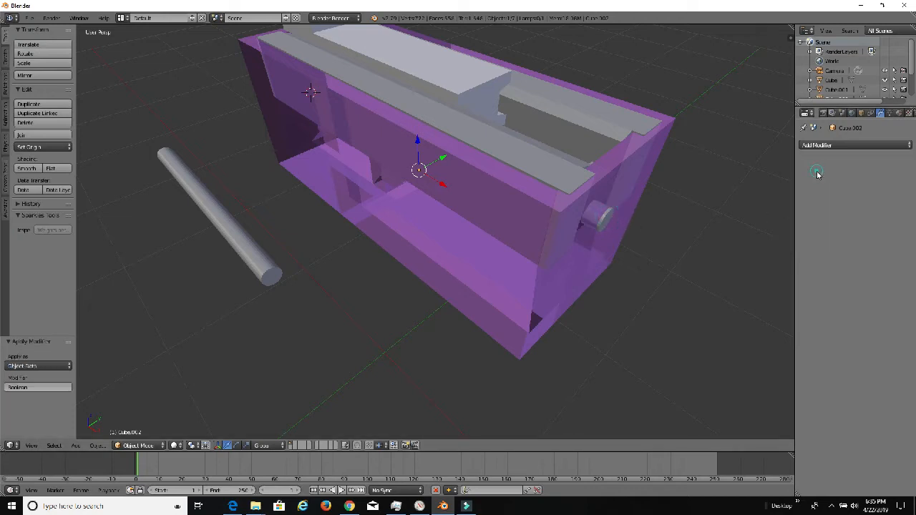
# Try moving the cylinder out of the box along Y to check the hole, and undo the move.
pyautogui.moveTo(646, 226); pyautogui.dragTo(537, 204, button='middle')
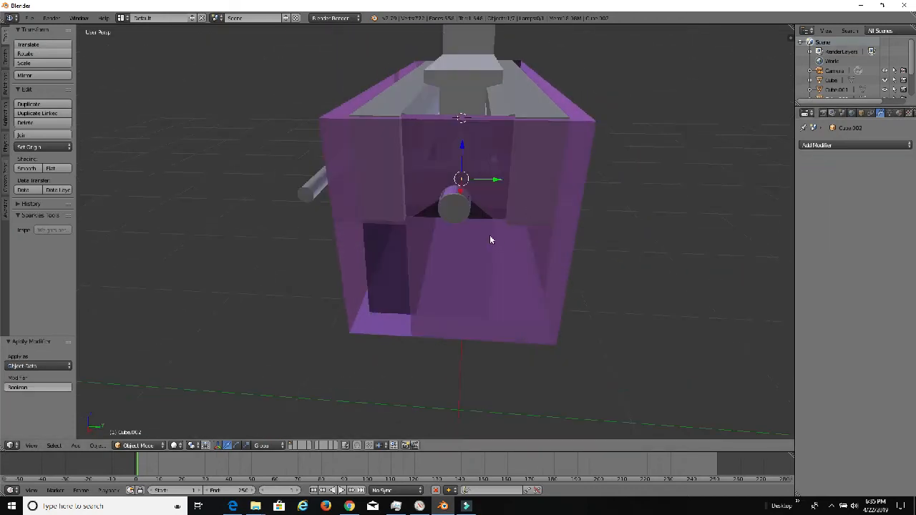
pyautogui.scroll(4, 490, 236)
pyautogui.moveTo(463, 188); pyautogui.dragTo(442, 194, button='middle')
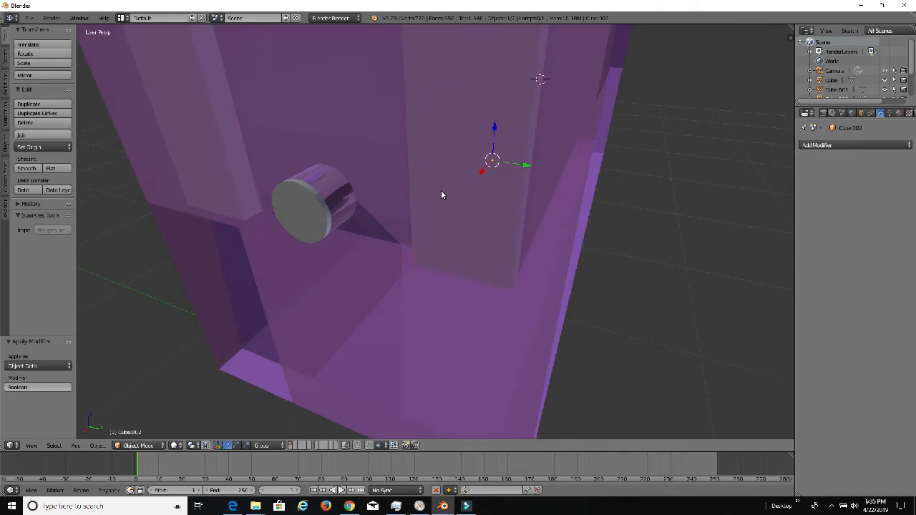
pyautogui.rightClick(303, 219)
pyautogui.moveTo(542, 84); pyautogui.dragTo(265, 157)
pyautogui.moveTo(266, 157); pyautogui.dragTo(265, 195, button='middle')
pyautogui.scroll(-5, 320, 211)
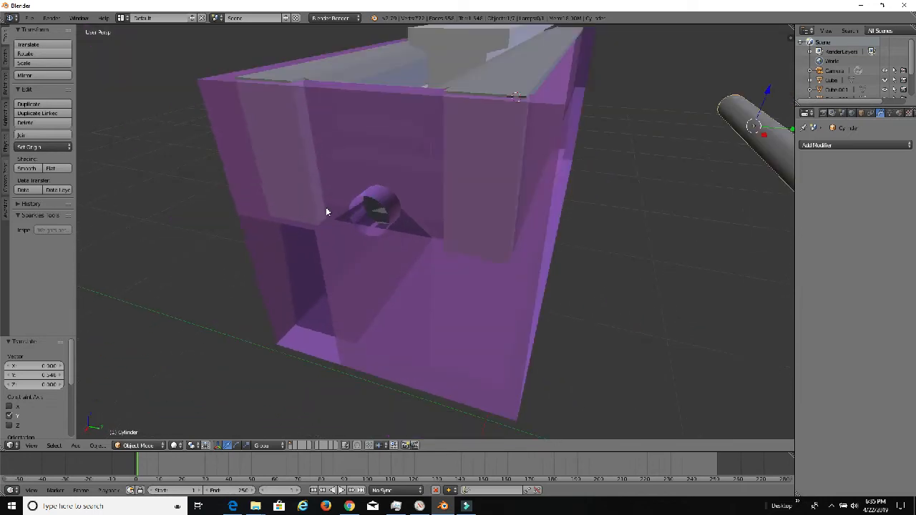
pyautogui.scroll(3, 331, 208)
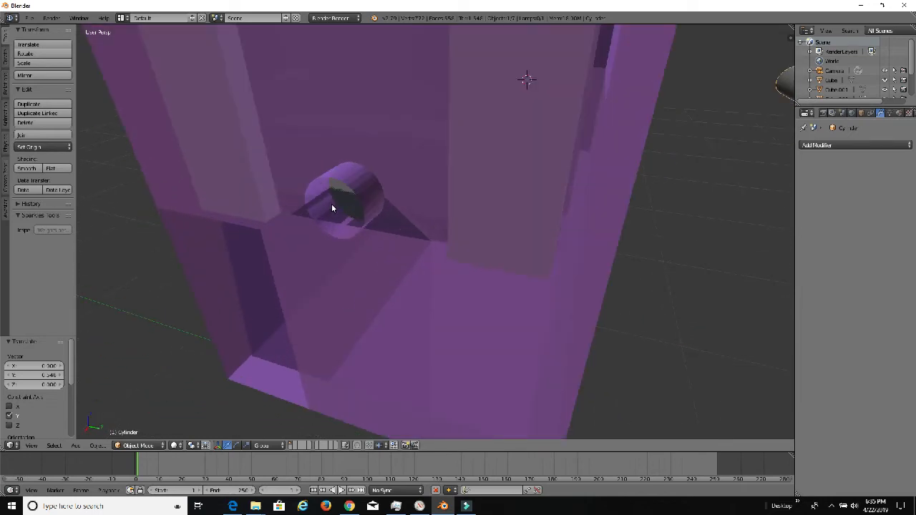
pyautogui.hotkey('ctrl', 'z')
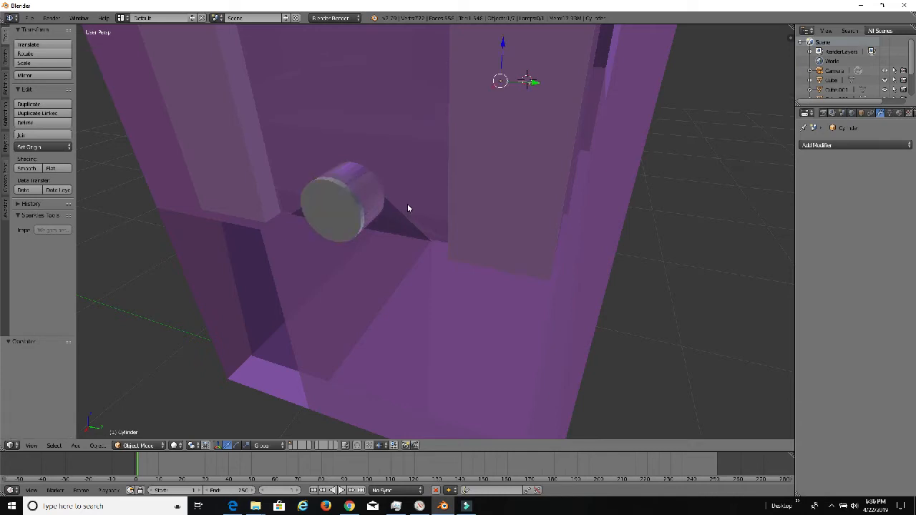
# Cut the cylinder out of the gray part Cube.001 with a Boolean Difference modifier and apply it.
pyautogui.scroll(-4, 407, 204)
pyautogui.click(835, 146)
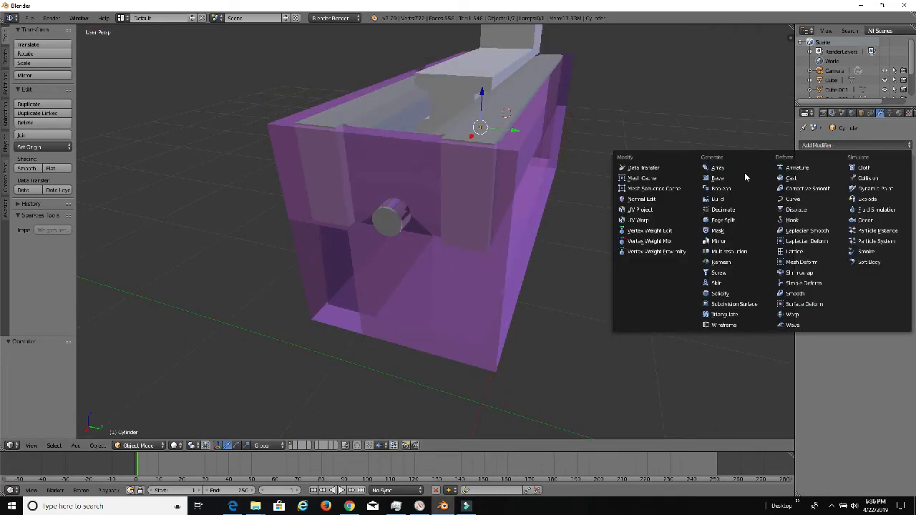
pyautogui.rightClick(514, 80)
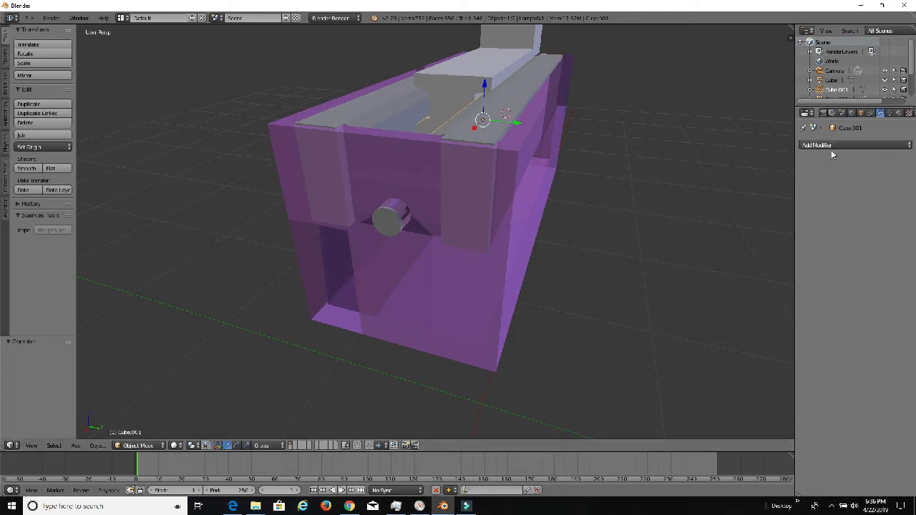
pyautogui.click(858, 146)
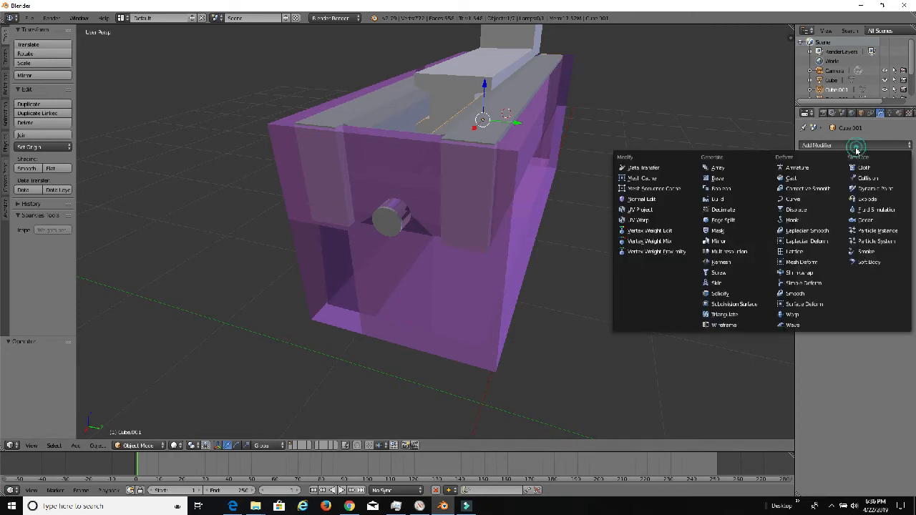
pyautogui.click(737, 192)
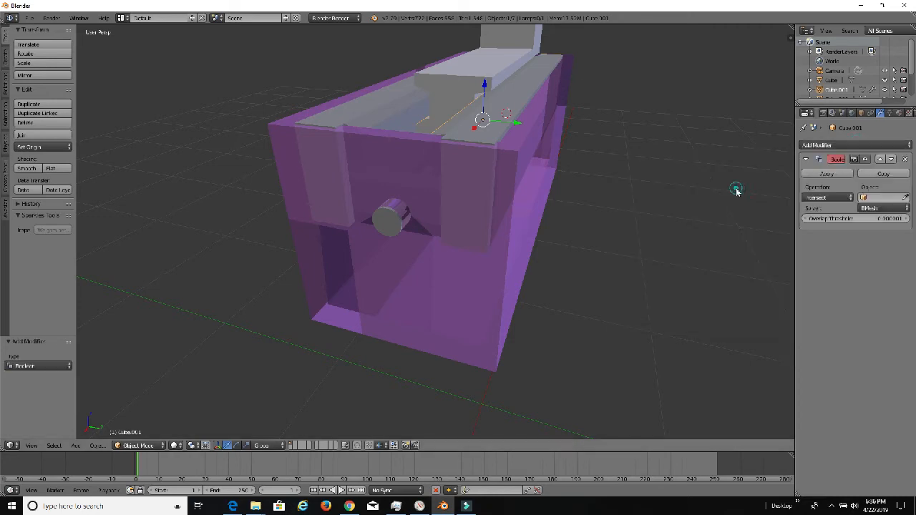
pyautogui.click(831, 198)
pyautogui.click(832, 170)
pyautogui.click(904, 197)
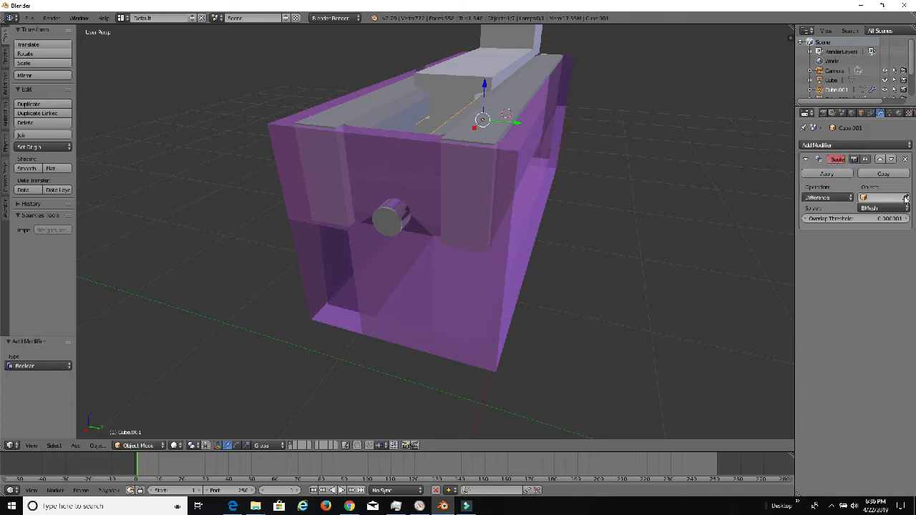
pyautogui.click(390, 215)
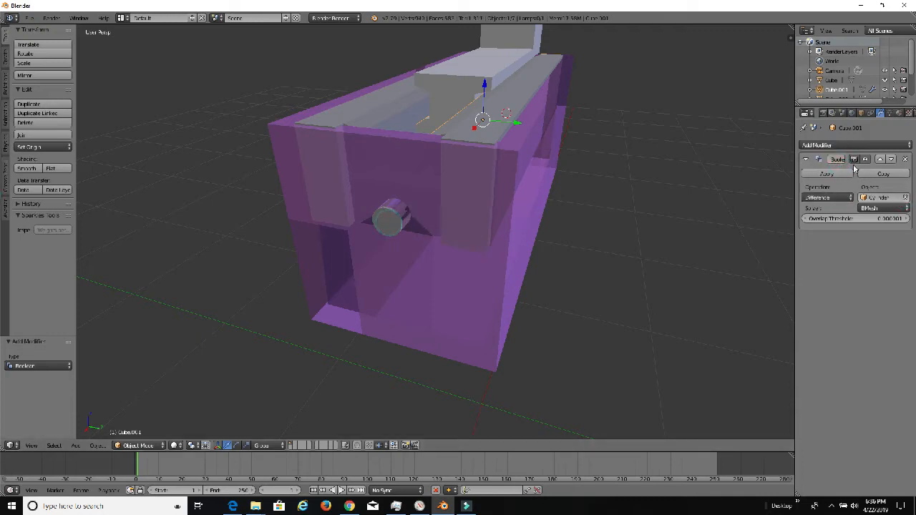
pyautogui.click(828, 172)
# Move the cylinder 0.484 along Y out of the box and inspect the hole it leaves.
pyautogui.rightClick(390, 223)
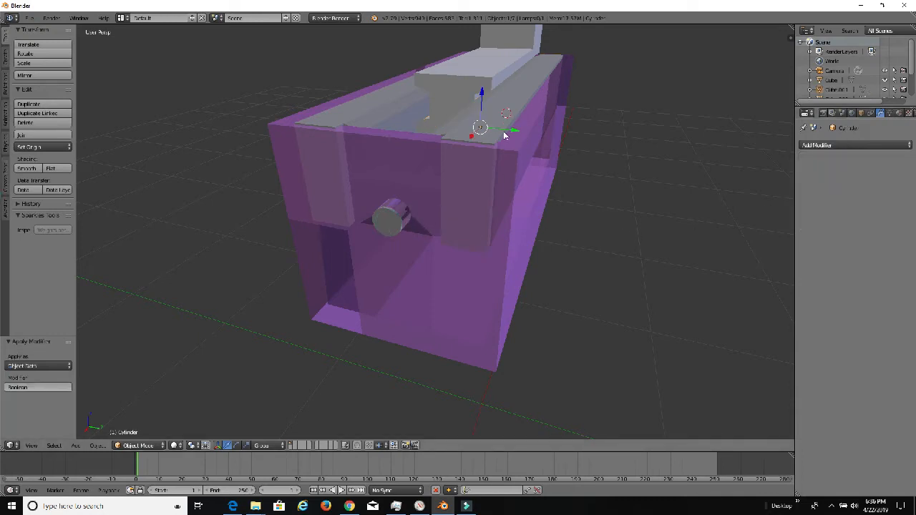
pyautogui.moveTo(509, 132); pyautogui.dragTo(694, 158)
pyautogui.scroll(6, 525, 230)
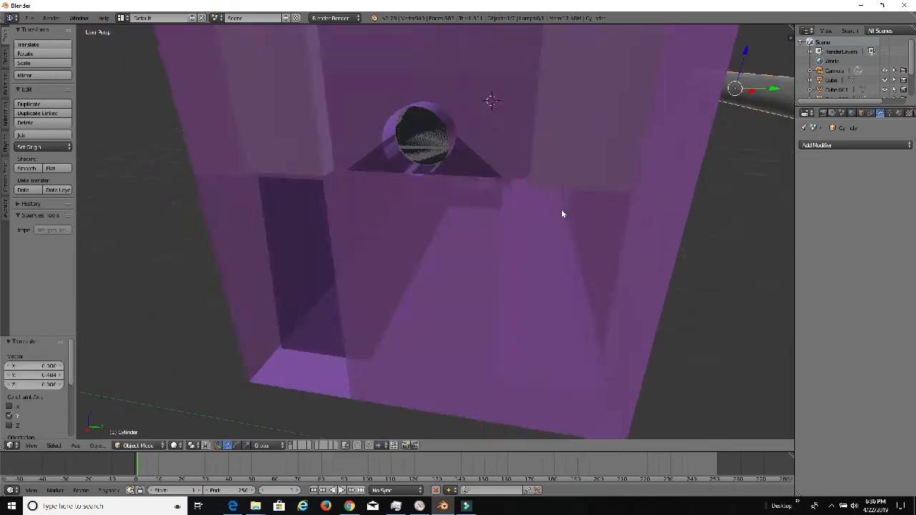
pyautogui.moveTo(562, 210); pyautogui.dragTo(567, 228, button='middle')
pyautogui.scroll(-3, 561, 204)
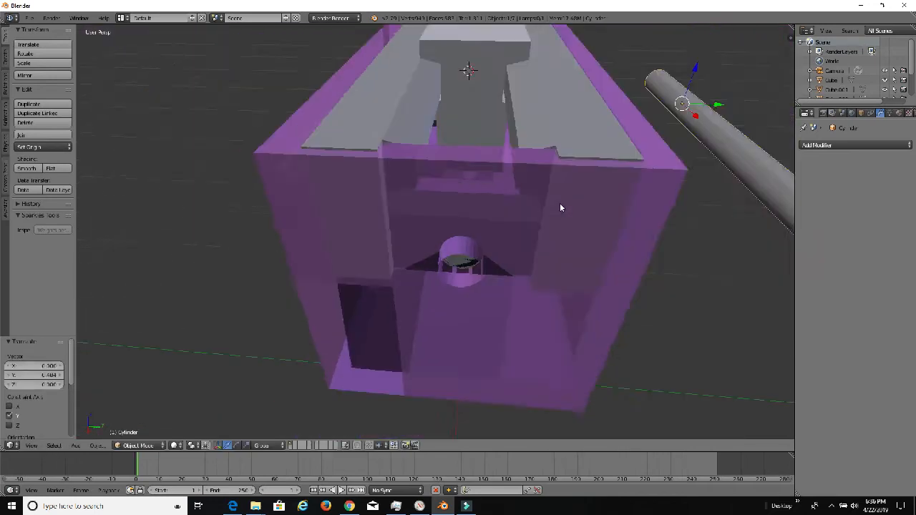
pyautogui.scroll(-3, 560, 208)
pyautogui.rightClick(471, 149)
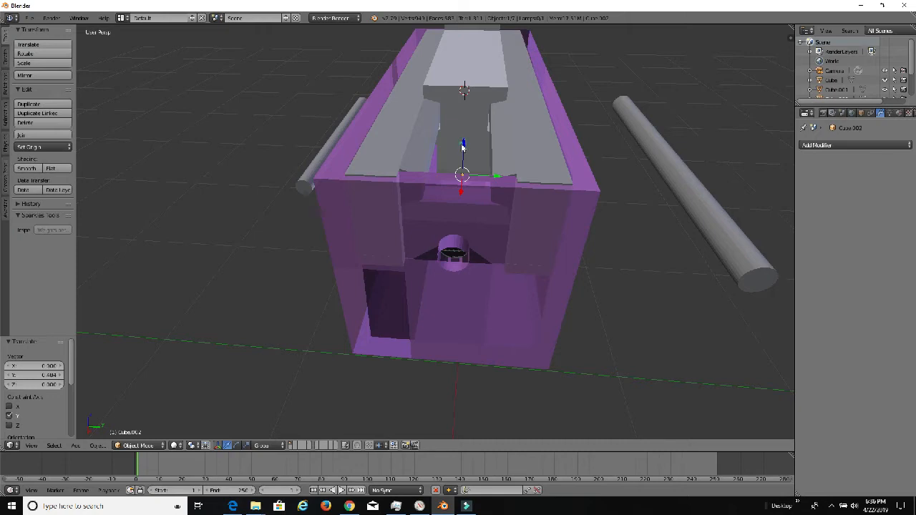
pyautogui.moveTo(463, 147); pyautogui.dragTo(468, 204)
pyautogui.rightClick(469, 204)
# Cut the gray part Cube.001 out of the purple box with a Boolean Difference modifier and apply it.
pyautogui.rightClick(531, 196)
pyautogui.rightClick(569, 224)
pyautogui.click(854, 145)
pyautogui.click(742, 192)
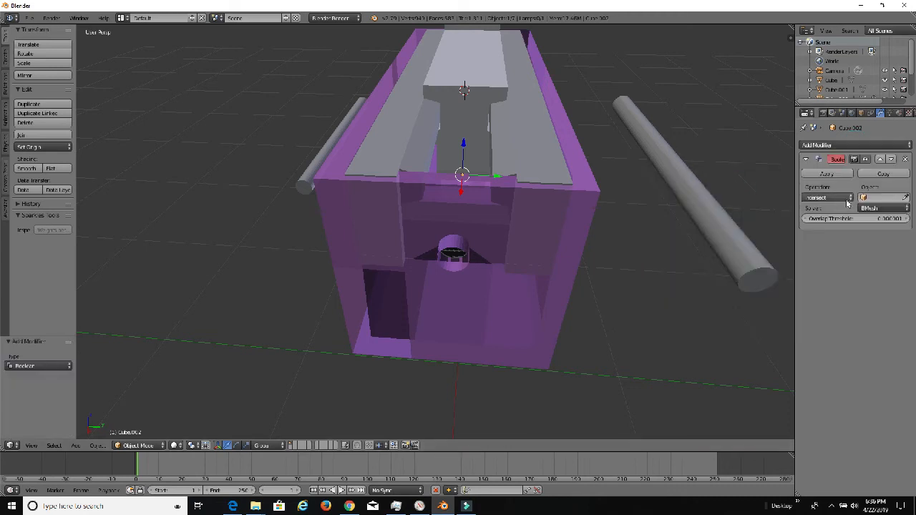
pyautogui.click(827, 198)
pyautogui.click(823, 179)
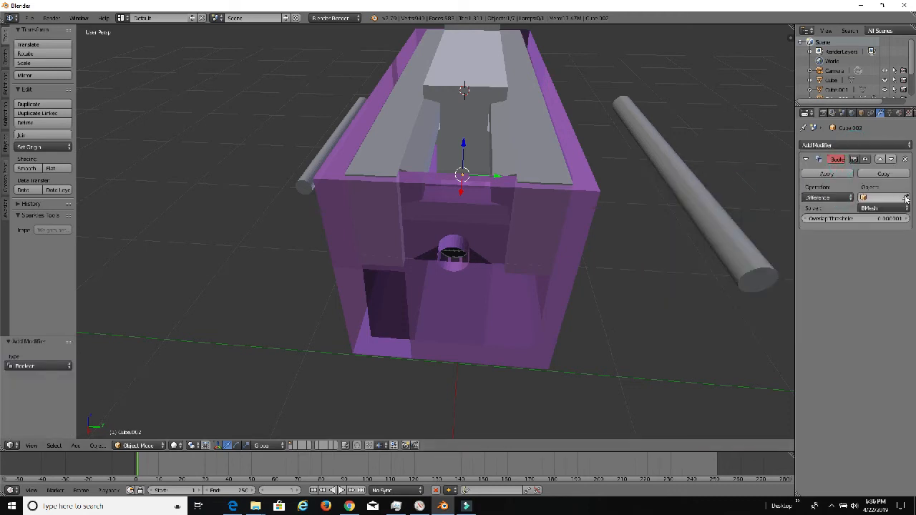
pyautogui.click(907, 198)
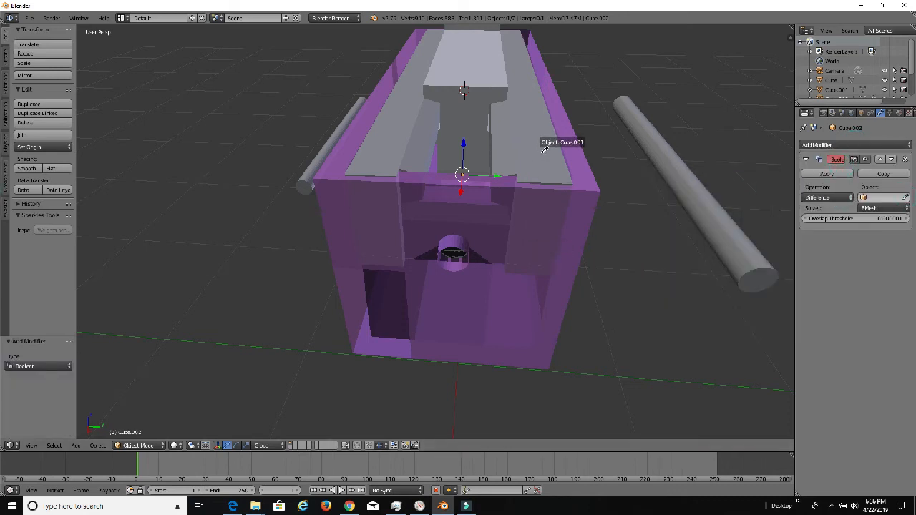
pyautogui.click(543, 148)
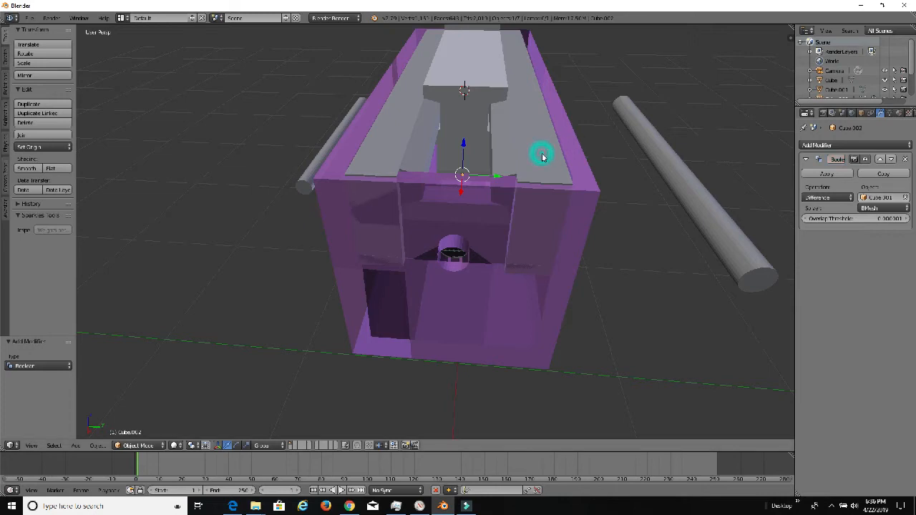
pyautogui.click(828, 175)
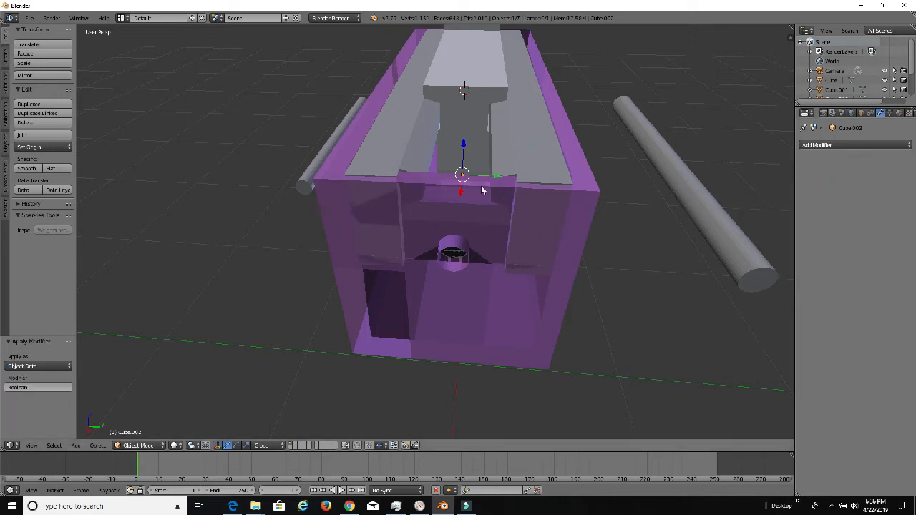
# Move the purple box 0.675 down along Z, clear of the gray part, and view its interior.
pyautogui.moveTo(464, 147); pyautogui.dragTo(496, 300)
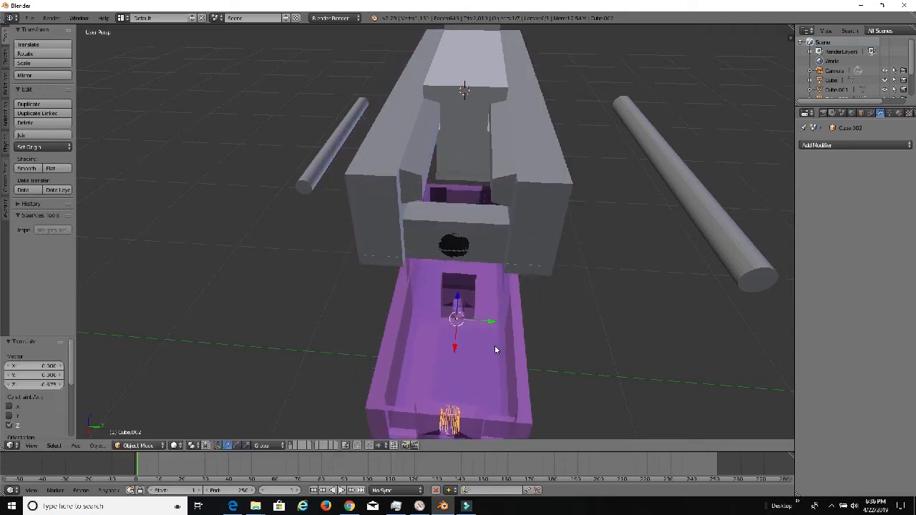
pyautogui.scroll(4, 481, 360)
pyautogui.moveTo(488, 368); pyautogui.dragTo(642, 348, button='middle')
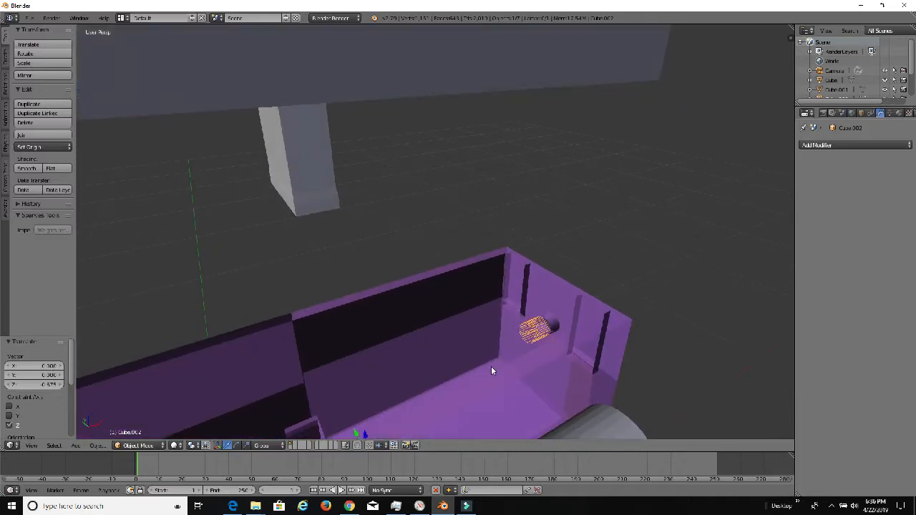
pyautogui.keyDown('shift'); pyautogui.moveTo(491, 368); pyautogui.dragTo(645, 93, button='middle'); pyautogui.keyUp('shift')
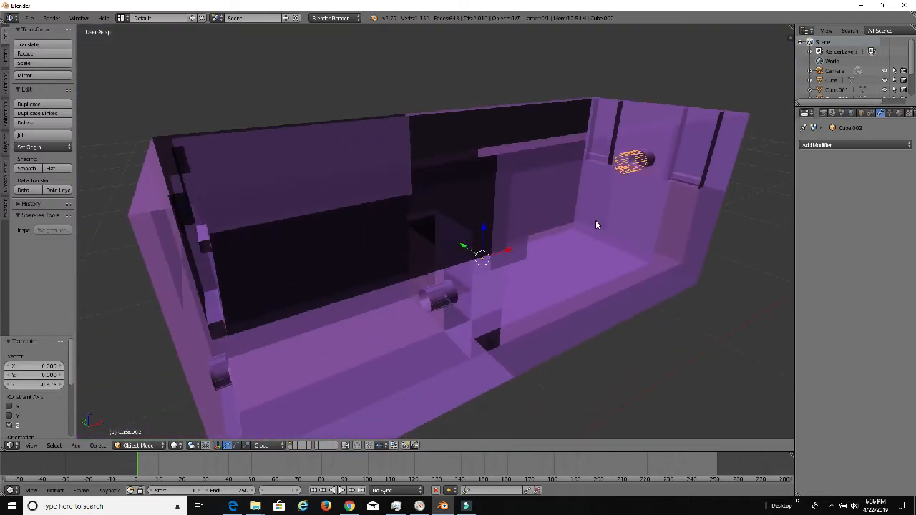
# Turn off the transparency display of the purple box Cube.002 and inspect the cuts inside its end wall.
pyautogui.click(862, 114)
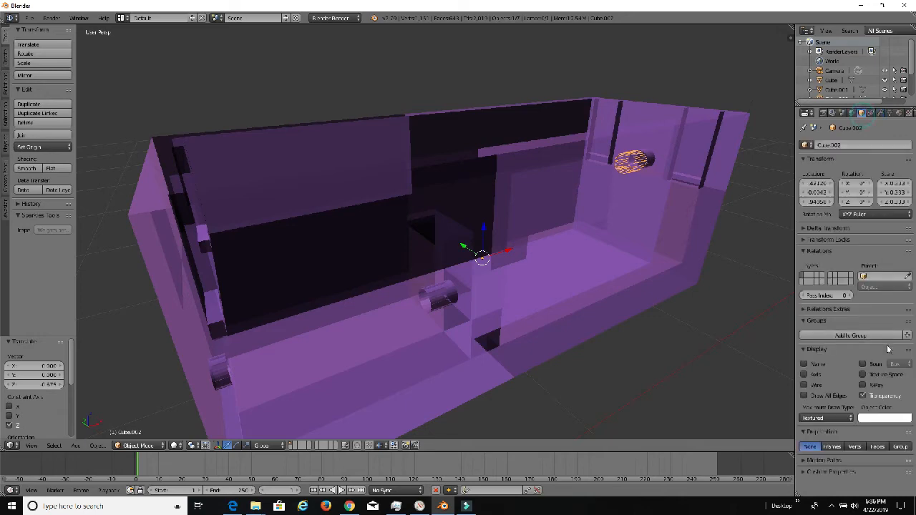
pyautogui.click(863, 398)
pyautogui.moveTo(390, 278); pyautogui.dragTo(685, 262, button='middle')
pyautogui.scroll(4, 632, 267)
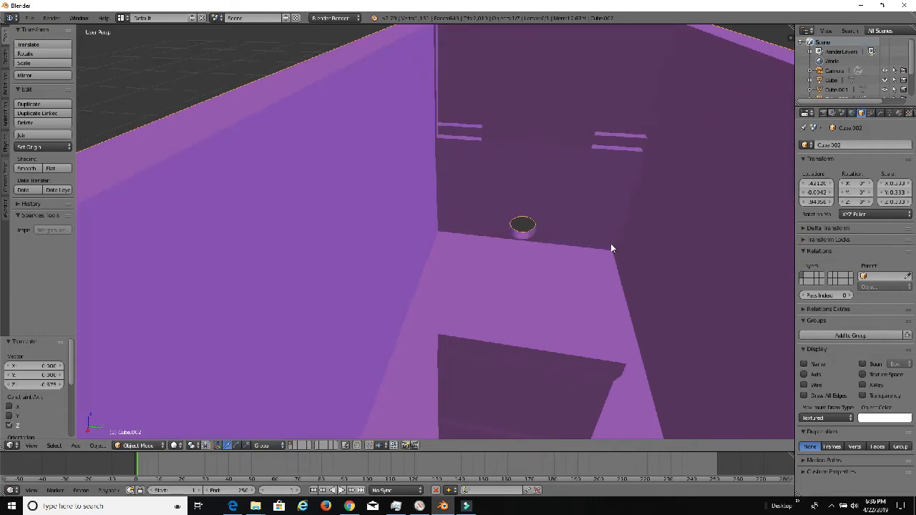
pyautogui.moveTo(612, 248); pyautogui.dragTo(504, 311, button='middle')
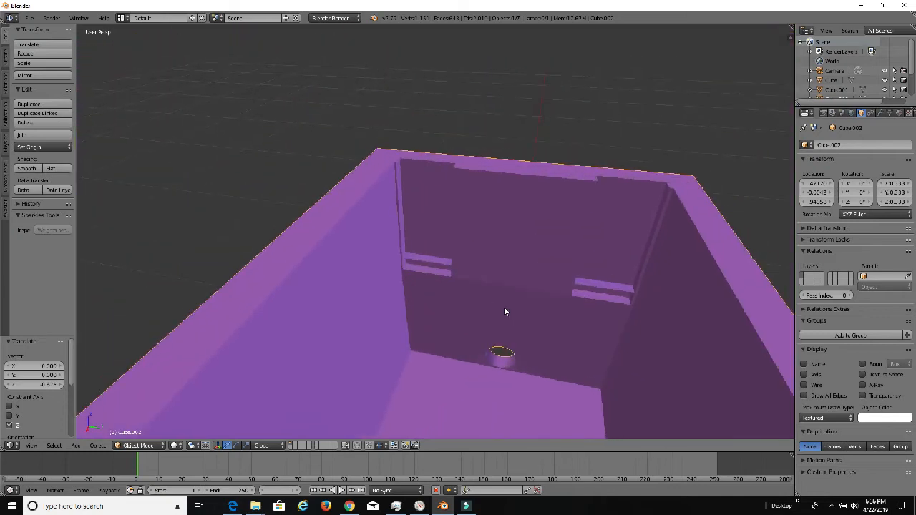
pyautogui.scroll(6, 504, 312)
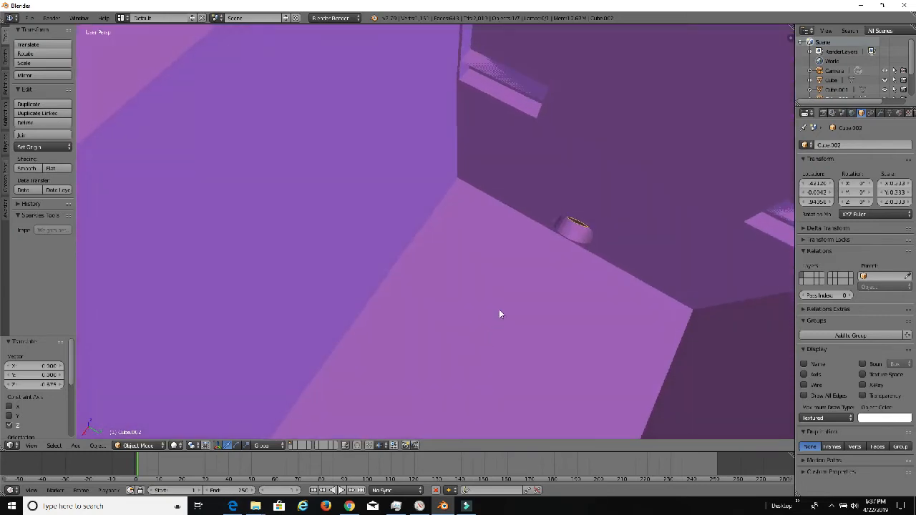
pyautogui.scroll(-5, 518, 256)
pyautogui.moveTo(519, 260); pyautogui.dragTo(584, 225, button='middle')
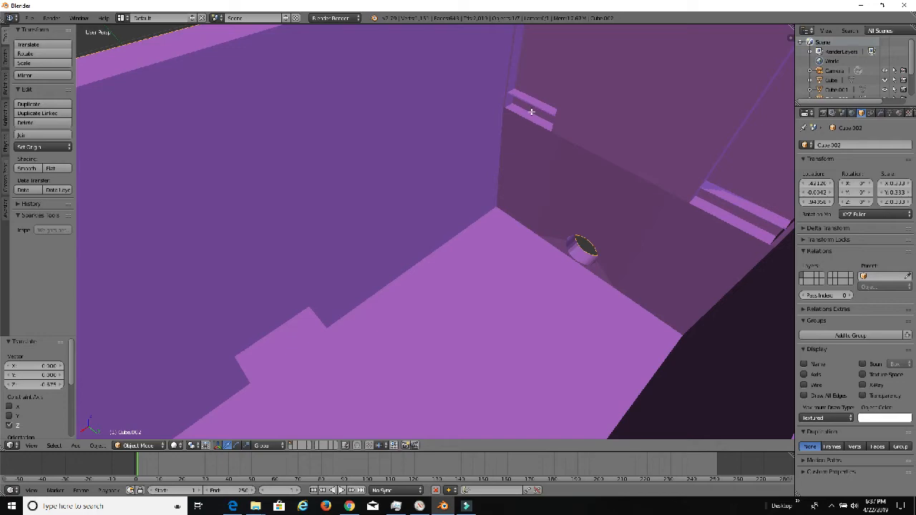
# In Edit Mode, move the underside face of one end-wall ledge 0.022 down along Z to close the gap beneath it.
pyautogui.press('Tab')
pyautogui.moveTo(586, 172); pyautogui.dragTo(531, 149, button='middle')
pyautogui.scroll(3, 590, 176)
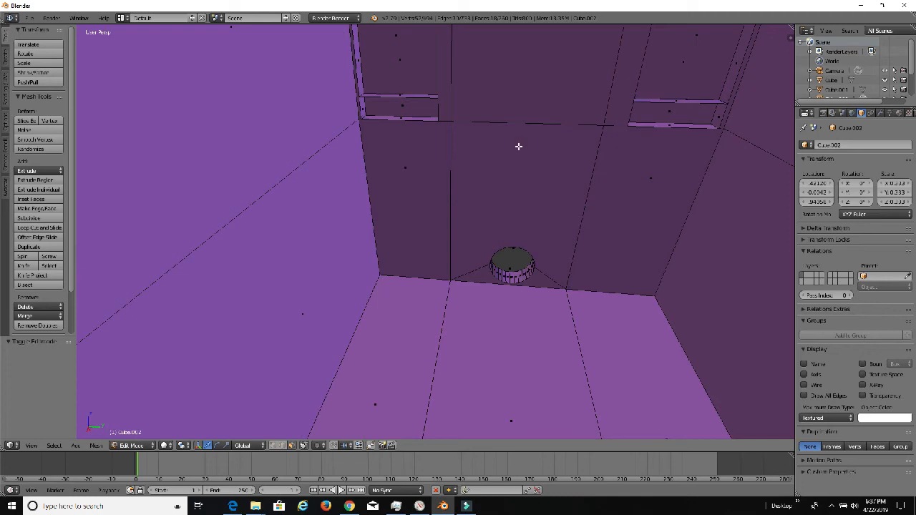
pyautogui.rightClick(451, 133)
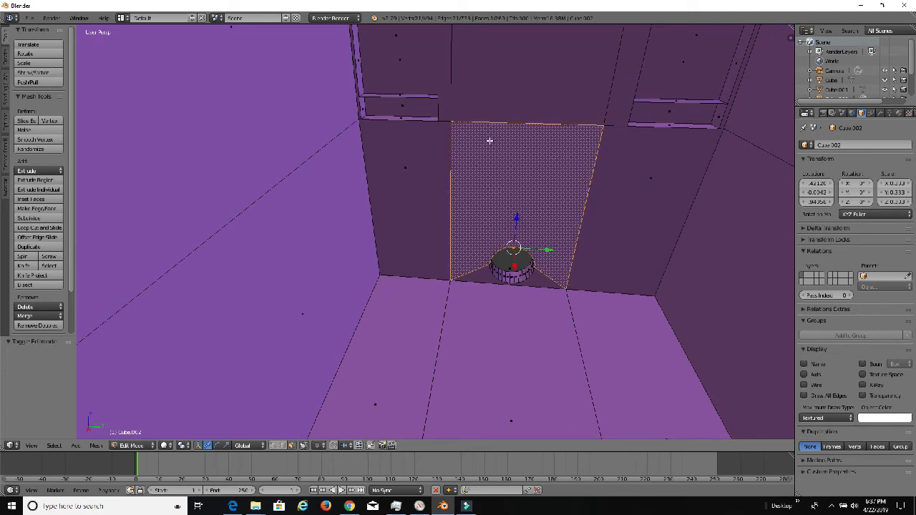
pyautogui.scroll(3, 489, 141)
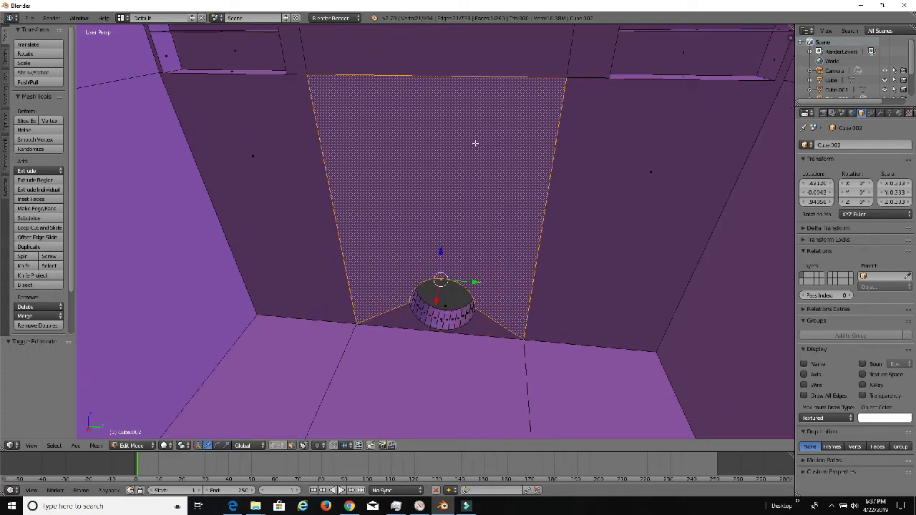
pyautogui.moveTo(476, 143); pyautogui.dragTo(494, 119, button='middle')
pyautogui.keyDown('shift'); pyautogui.moveTo(403, 123); pyautogui.dragTo(483, 281, button='middle'); pyautogui.keyUp('shift')
pyautogui.scroll(4, 582, 275)
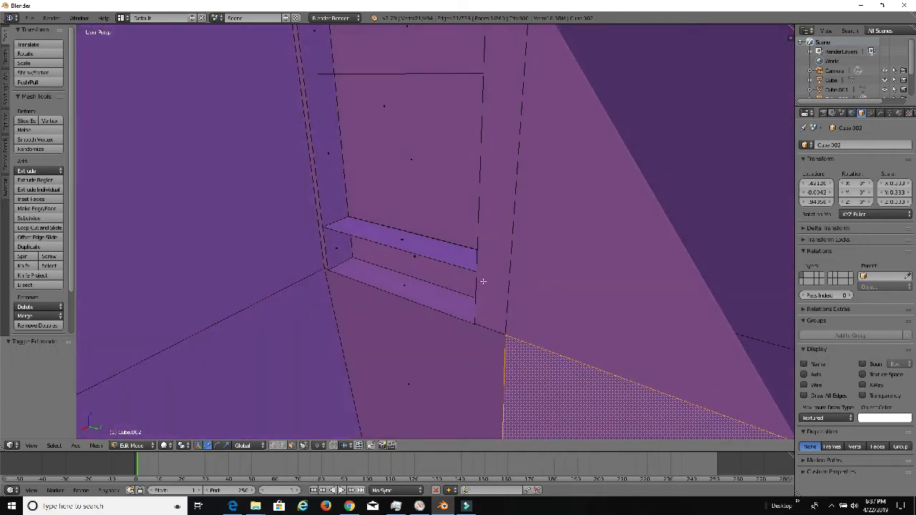
pyautogui.rightClick(430, 242)
pyautogui.press('e')
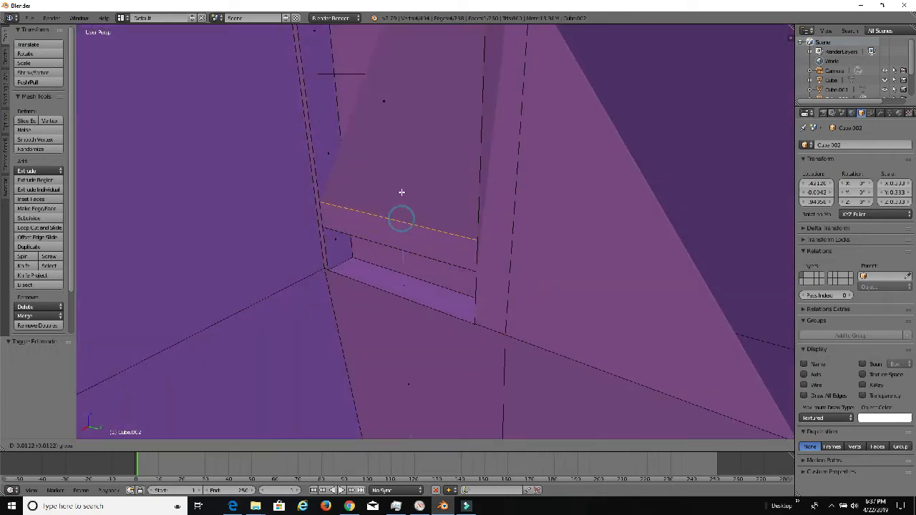
pyautogui.rightClick(401, 203)
pyautogui.press('e')
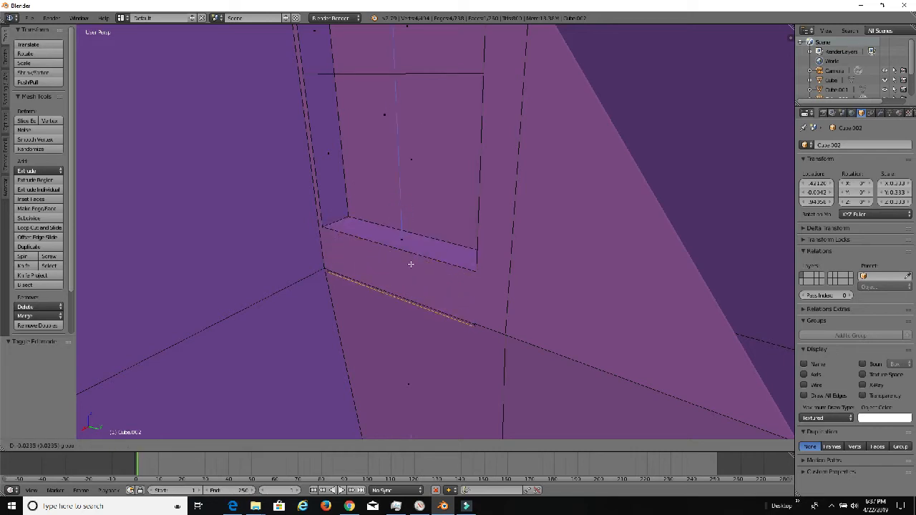
pyautogui.click(411, 262)
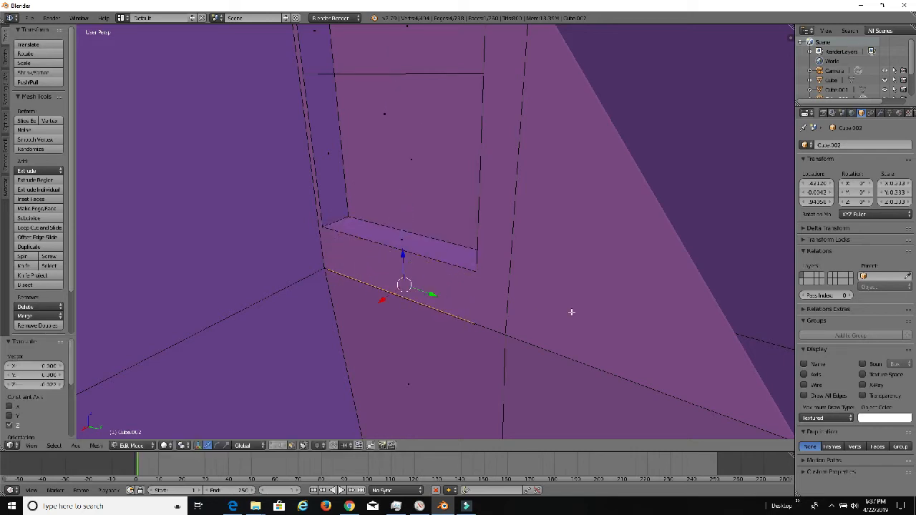
# Move the underside face of the other ledge on the same end wall 0.023 down along Z to close its gap.
pyautogui.moveTo(571, 312); pyautogui.dragTo(663, 216, button='middle')
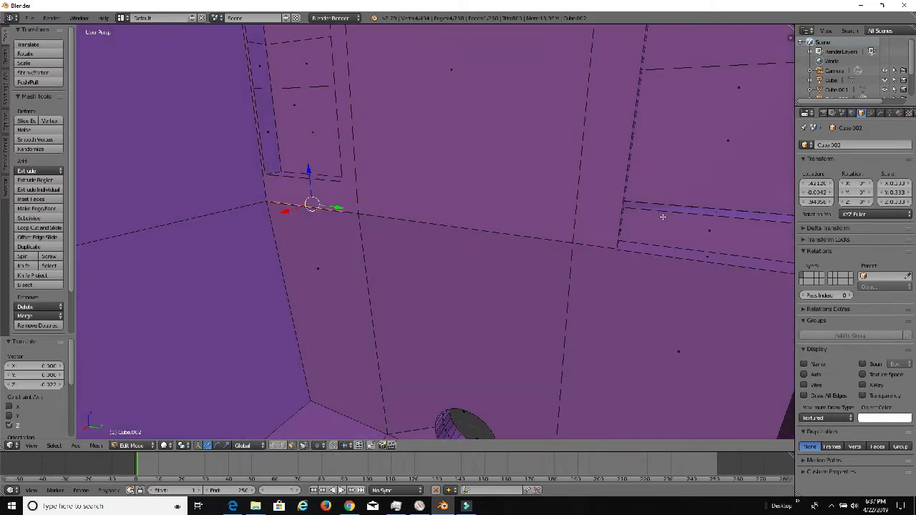
pyautogui.rightClick(713, 213)
pyautogui.press('e')
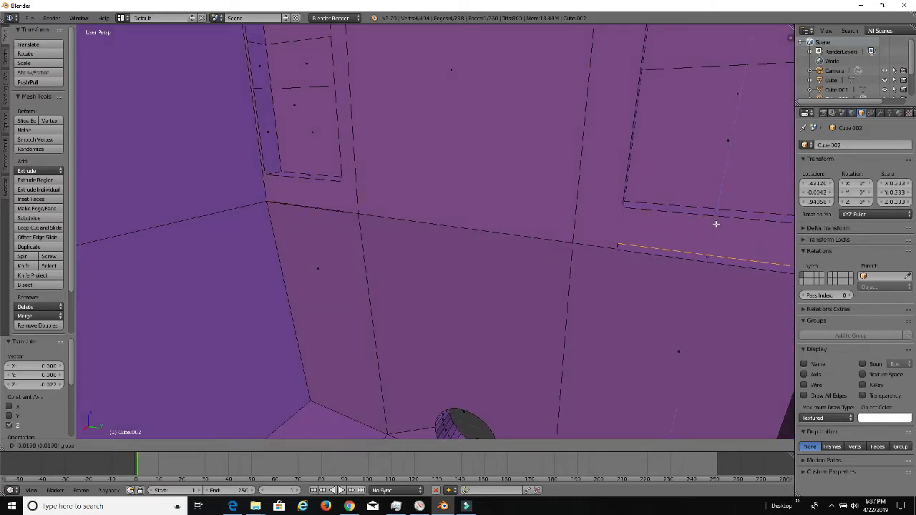
pyautogui.click(715, 231)
# On the box's opposite end wall, move the first ledge's underside face 0.022 down along Z to close its gap.
pyautogui.moveTo(716, 231); pyautogui.dragTo(652, 149, button='middle')
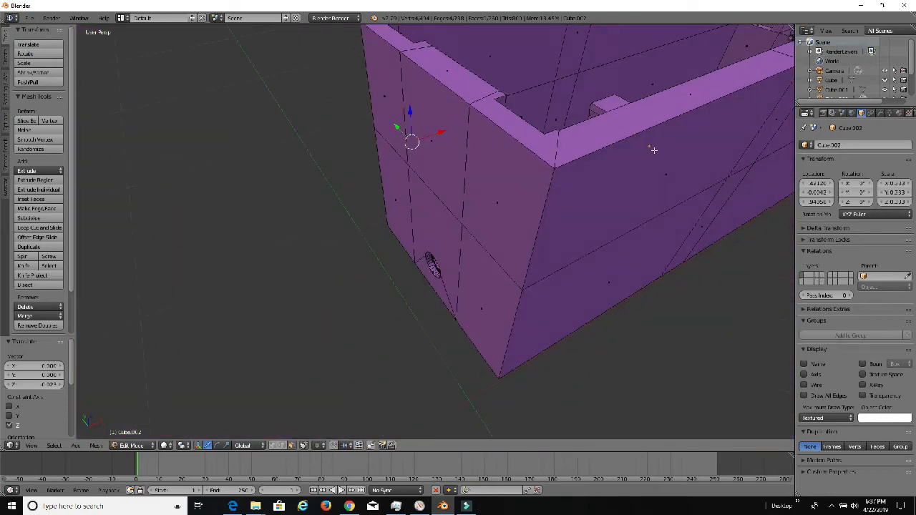
pyautogui.keyDown('shift'); pyautogui.moveTo(481, 136); pyautogui.dragTo(259, 251, button='middle'); pyautogui.keyUp('shift')
pyautogui.rightClick(578, 121)
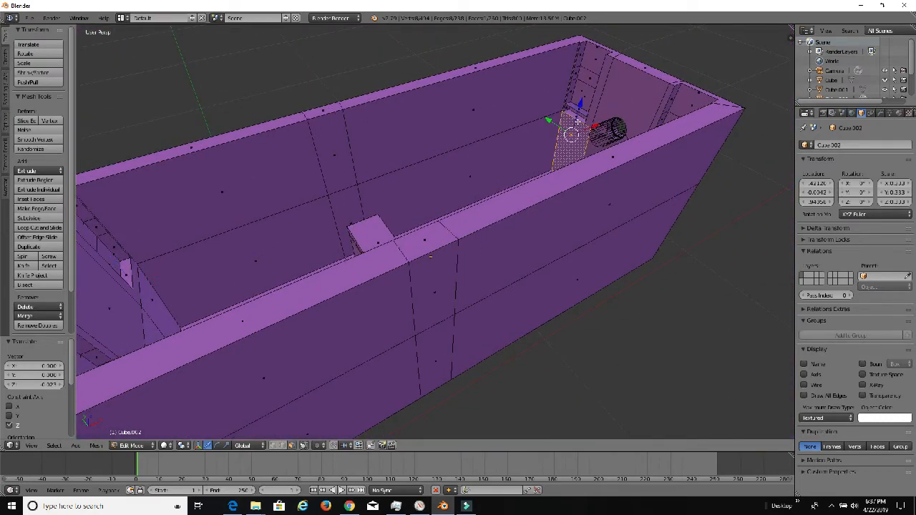
pyautogui.press('KP_Decimal')
pyautogui.moveTo(498, 141); pyautogui.dragTo(553, 140, button='middle')
pyautogui.rightClick(452, 52)
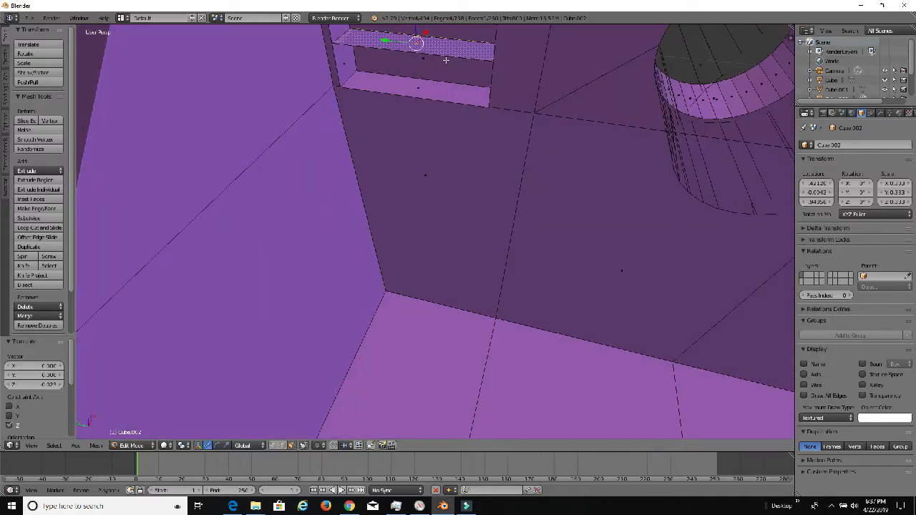
pyautogui.moveTo(446, 61); pyautogui.dragTo(413, 63, button='middle')
pyautogui.moveTo(420, 53); pyautogui.dragTo(423, 82)
# Move the second ledge's underside face on the opposite end wall 0.021 down along Z to close its gap.
pyautogui.moveTo(497, 133); pyautogui.dragTo(341, 123, button='middle')
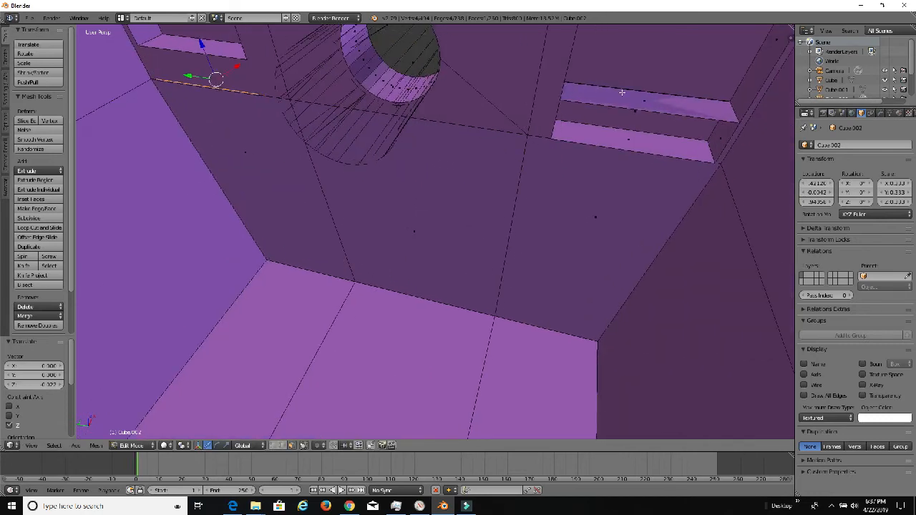
pyautogui.rightClick(622, 94)
pyautogui.moveTo(660, 71); pyautogui.dragTo(641, 106)
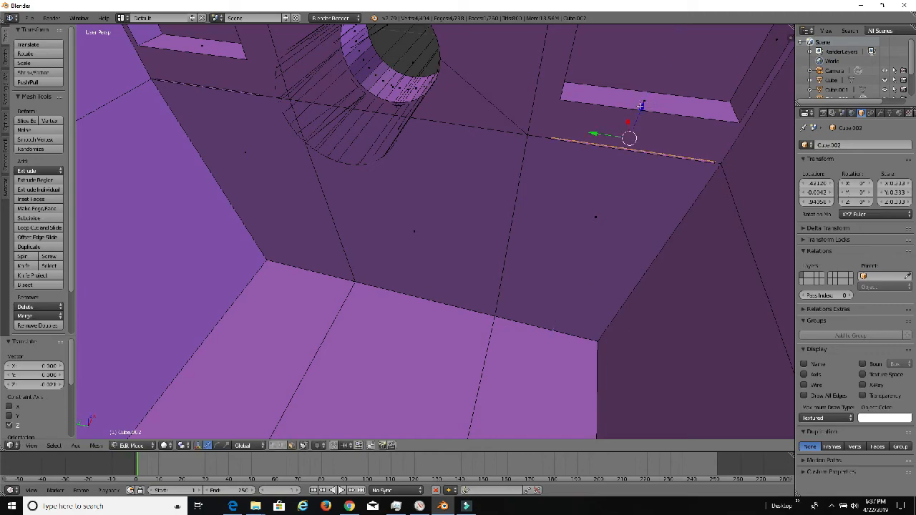
# Circle-select the stray vertices of the leftover cylinder edges protruding from the end wall's hole into the box.
pyautogui.moveTo(414, 131); pyautogui.dragTo(571, 191, button='middle')
pyautogui.scroll(3, 579, 208)
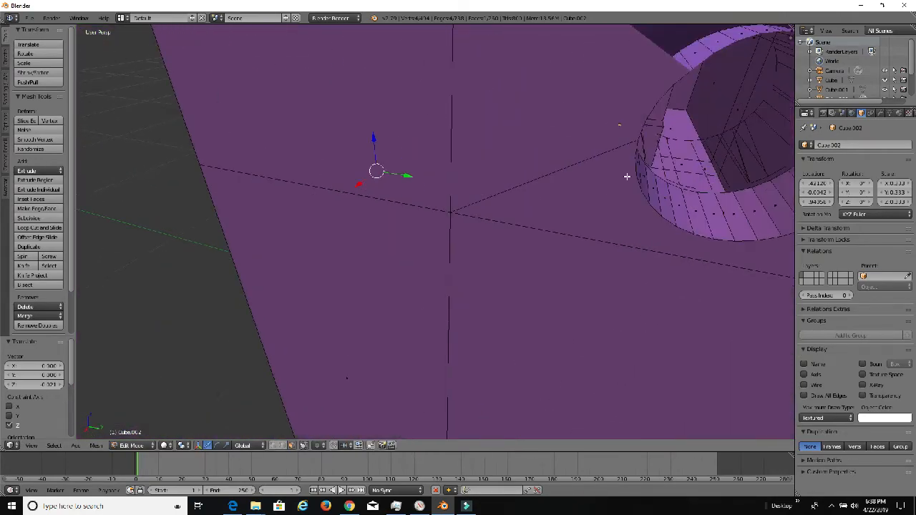
pyautogui.moveTo(626, 176); pyautogui.dragTo(348, 244, button='middle')
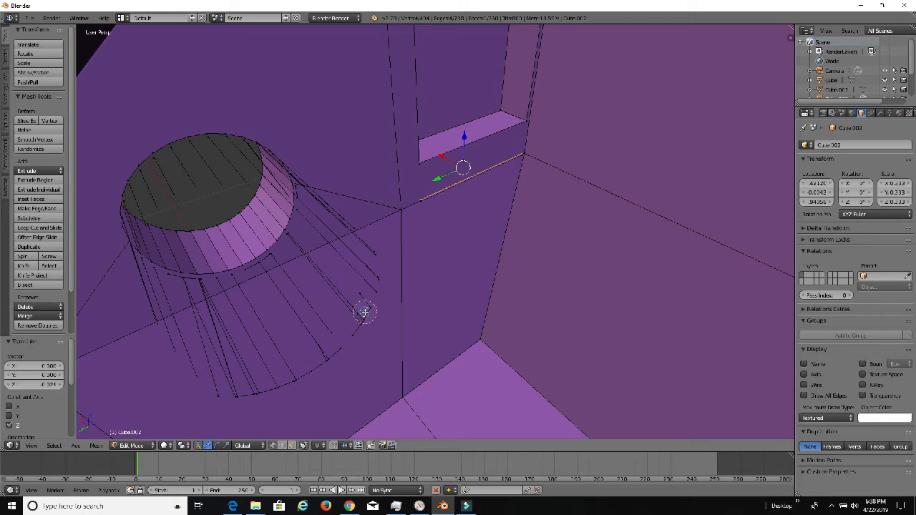
pyautogui.moveTo(364, 312)
pyautogui.mouseDown()
pyautogui.moveTo(352, 315)
pyautogui.moveTo(371, 258)
pyautogui.moveTo(360, 233)
pyautogui.moveTo(333, 220)
pyautogui.mouseUp()
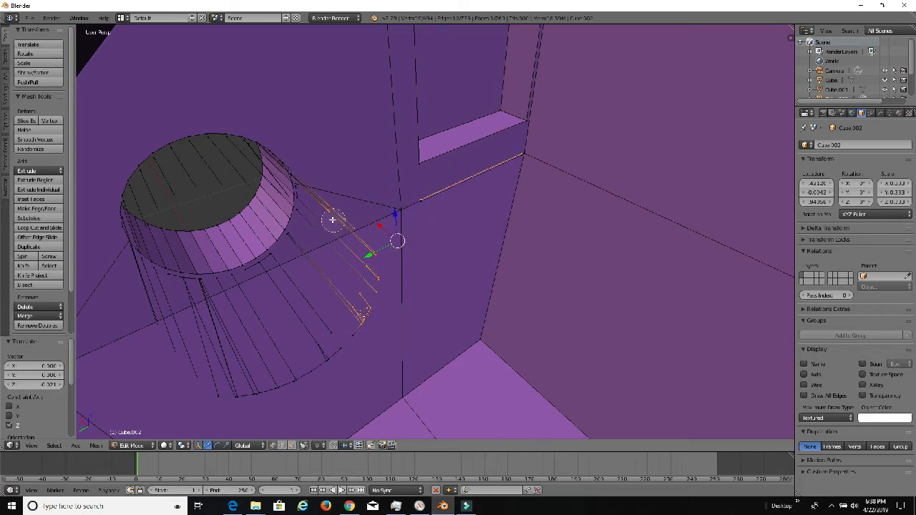
pyautogui.moveTo(348, 329); pyautogui.dragTo(326, 353)
pyautogui.rightClick(333, 328)
pyautogui.moveTo(326, 326); pyautogui.dragTo(385, 311, button='middle')
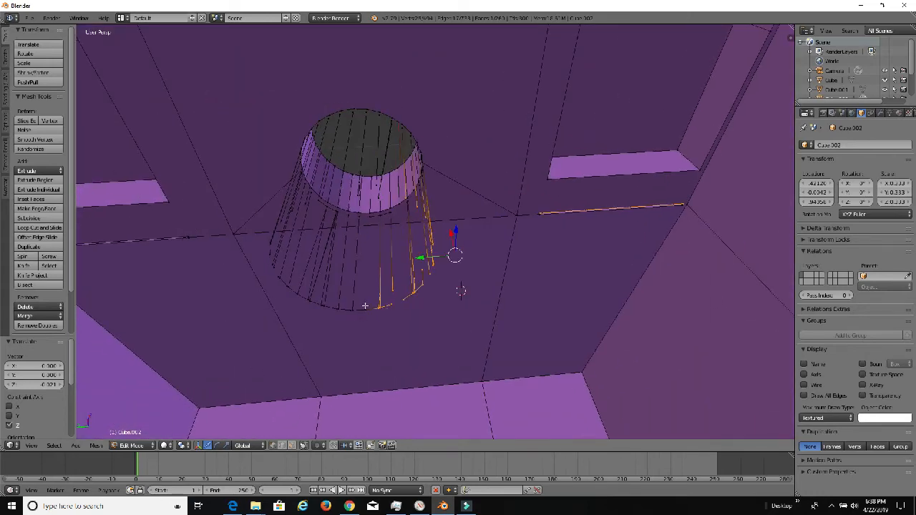
pyautogui.moveTo(380, 306)
pyautogui.mouseDown()
pyautogui.moveTo(301, 298)
pyautogui.moveTo(276, 246)
pyautogui.moveTo(291, 220)
pyautogui.mouseUp()
pyautogui.press('Escape')
pyautogui.moveTo(317, 249); pyautogui.dragTo(360, 309, button='middle')
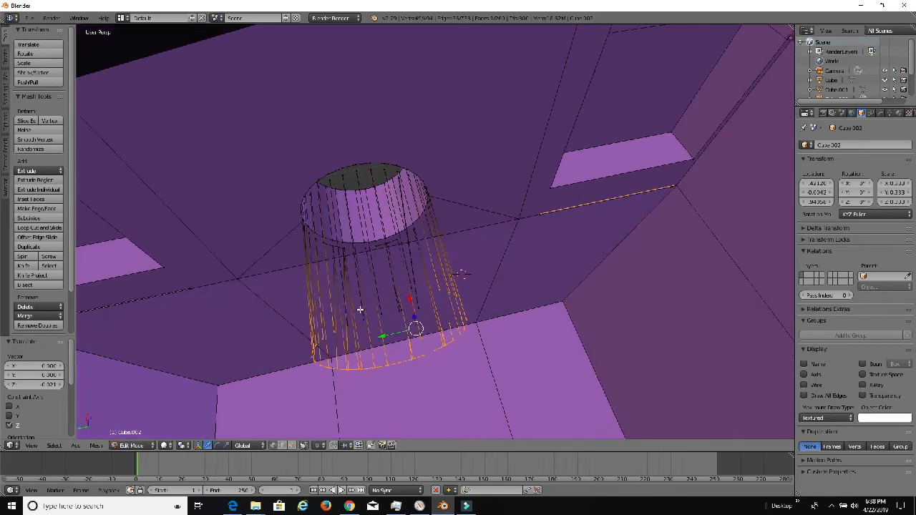
pyautogui.press('c')
pyautogui.moveTo(437, 282)
pyautogui.mouseDown()
pyautogui.moveTo(397, 306)
pyautogui.moveTo(406, 306)
pyautogui.moveTo(346, 322)
pyautogui.mouseUp()
pyautogui.press('Escape')
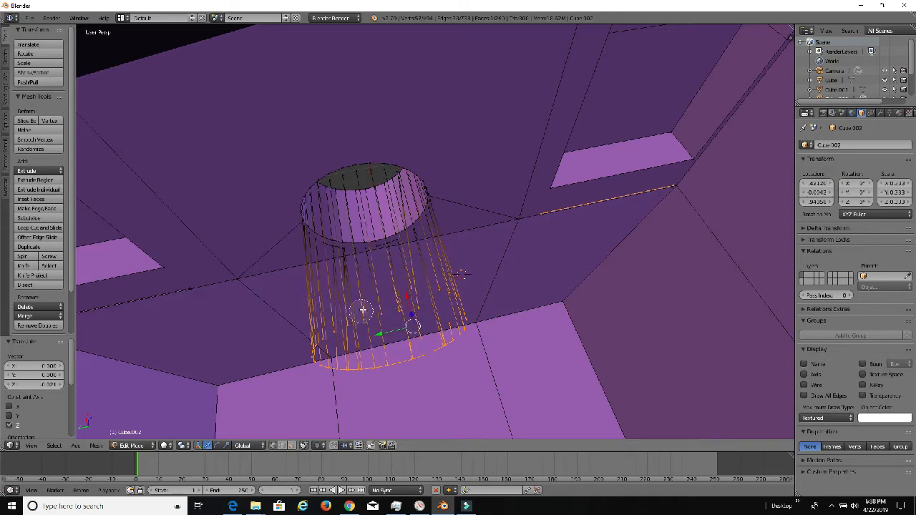
# Try deleting the selected vertices, and undo the deletion.
pyautogui.moveTo(400, 296); pyautogui.dragTo(411, 239, button='middle')
pyautogui.scroll(3, 395, 212)
pyautogui.scroll(-3, 407, 213)
pyautogui.press('x')
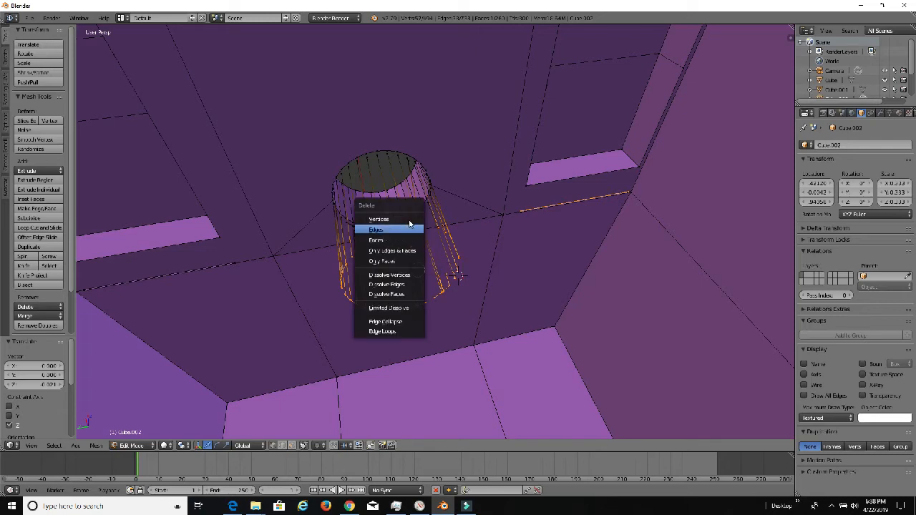
pyautogui.click(409, 222)
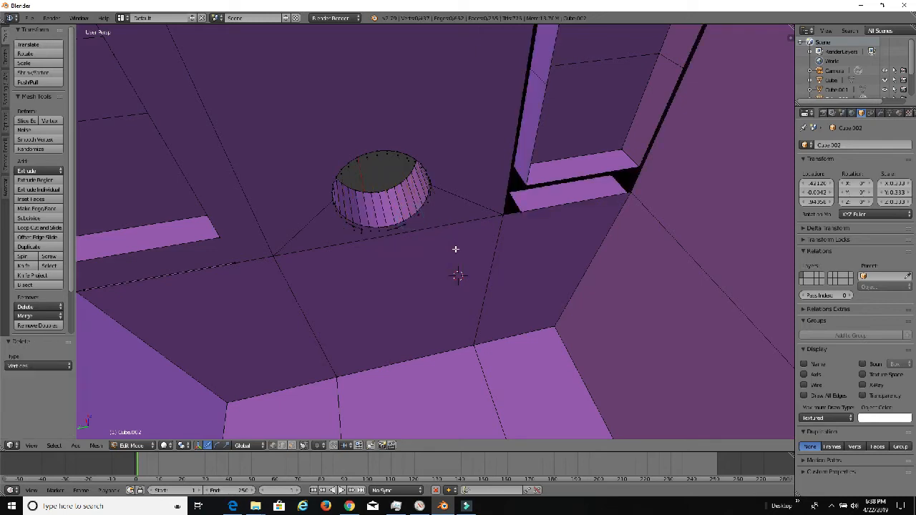
pyautogui.hotkey('ctrl', 'z')
# Deselect the ledge vertices beside the hole and delete the protruding leftover cylinder vertices.
pyautogui.moveTo(460, 244); pyautogui.dragTo(428, 218, button='middle')
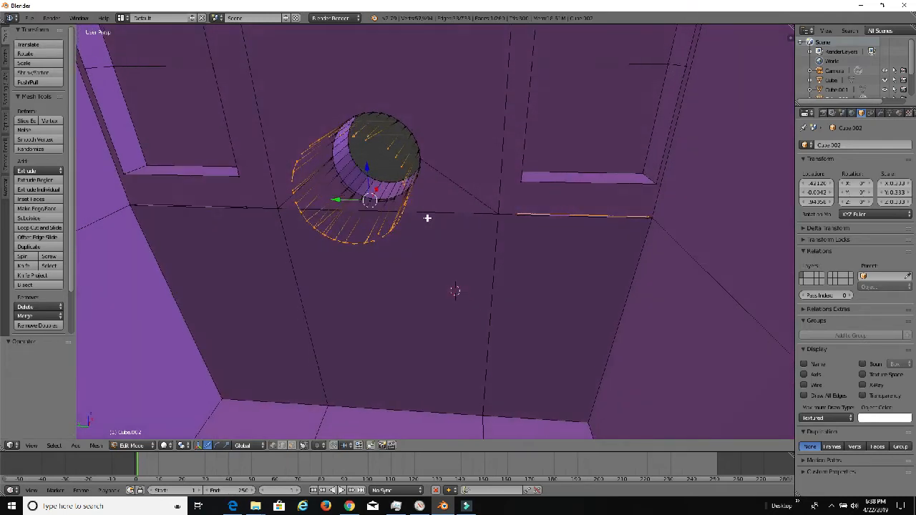
pyautogui.press('c')
pyautogui.moveTo(516, 213); pyautogui.dragTo(658, 215, button='middle')
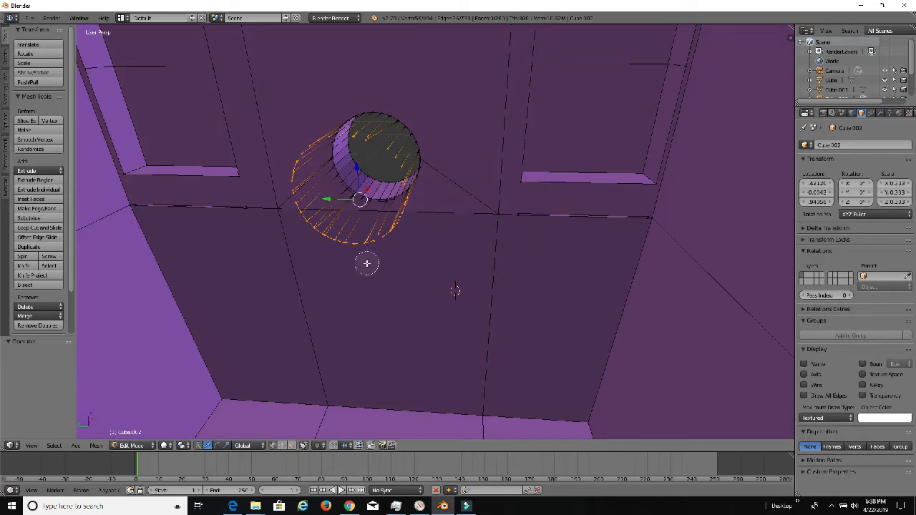
pyautogui.press('Escape')
pyautogui.press('x')
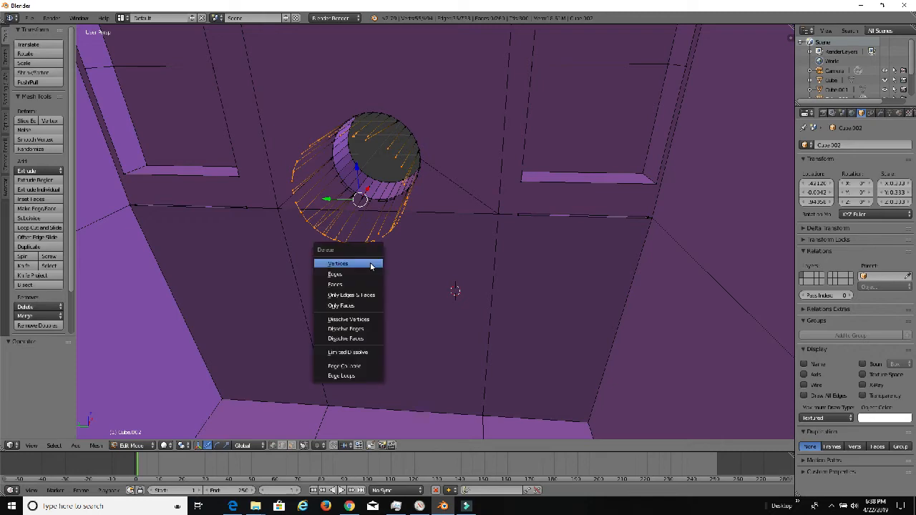
pyautogui.click(370, 262)
# Circle-select the stray vertices around the end wall's hole, and undo the selection strokes that also caught the wall's own vertices.
pyautogui.moveTo(393, 256); pyautogui.dragTo(458, 259, button='middle')
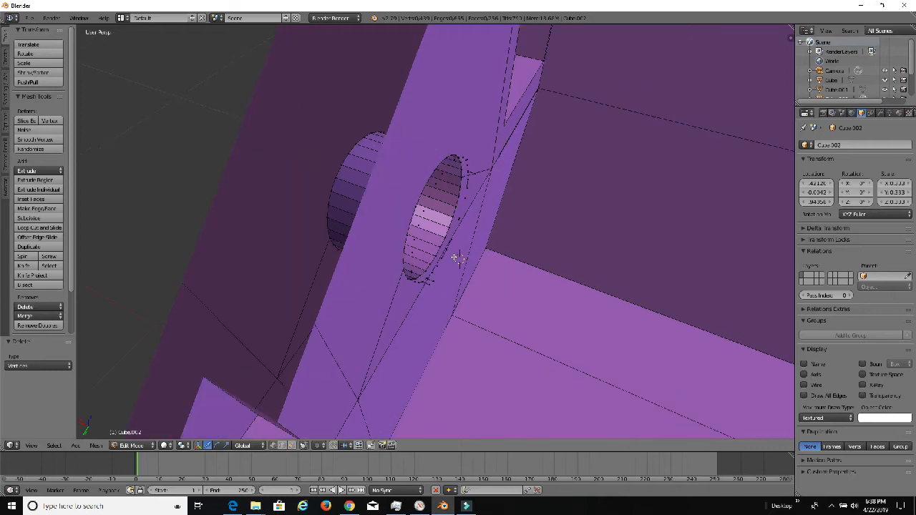
pyautogui.press('c')
pyautogui.moveTo(434, 278)
pyautogui.mouseDown()
pyautogui.moveTo(458, 252)
pyautogui.moveTo(468, 218)
pyautogui.moveTo(468, 154)
pyautogui.moveTo(453, 147)
pyautogui.moveTo(427, 164)
pyautogui.moveTo(383, 258)
pyautogui.moveTo(402, 287)
pyautogui.moveTo(442, 279)
pyautogui.mouseUp()
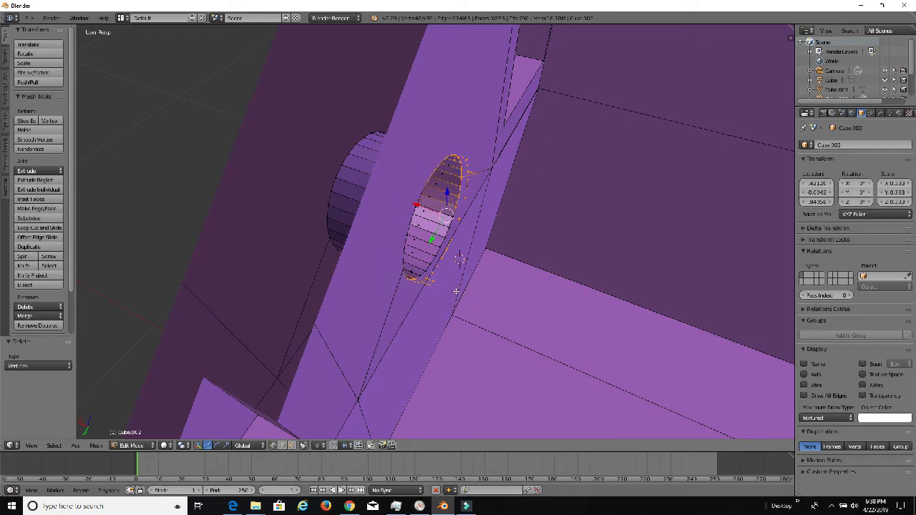
pyautogui.moveTo(456, 292); pyautogui.dragTo(341, 248, button='middle')
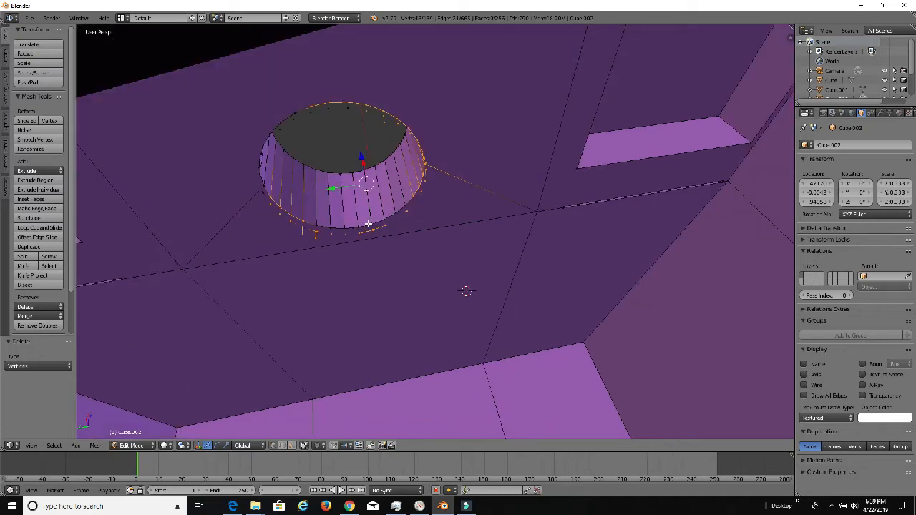
pyautogui.hotkey('ctrl', 'z')
pyautogui.hotkey('ctrl', 'z')
pyautogui.moveTo(423, 162)
pyautogui.mouseDown(button='middle')
pyautogui.moveTo(405, 134)
pyautogui.moveTo(435, 94)
pyautogui.moveTo(415, 128)
pyautogui.moveTo(355, 150)
pyautogui.moveTo(417, 145)
pyautogui.mouseUp(button='middle')
pyautogui.hotkey('ctrl', 'z')
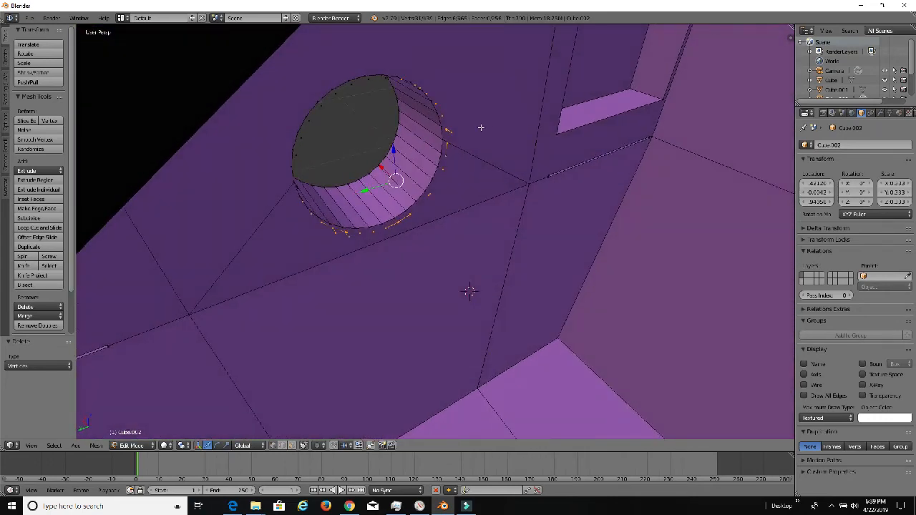
# Add the stray vertices along one side of the end wall's hole to the selection.
pyautogui.moveTo(481, 127); pyautogui.dragTo(376, 128, button='middle')
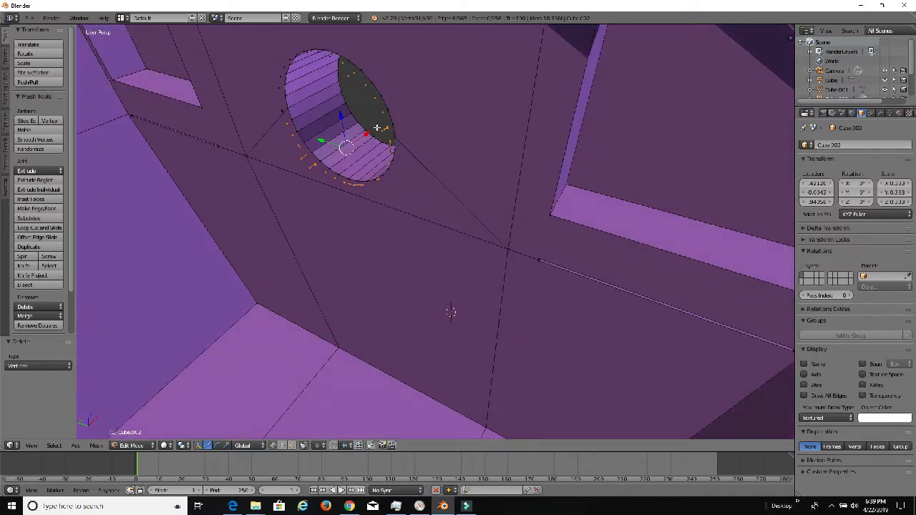
pyautogui.keyDown('shift'); pyautogui.rightClick(281, 110); pyautogui.keyUp('shift')
pyautogui.keyDown('shift'); pyautogui.rightClick(282, 112); pyautogui.keyUp('shift')
pyautogui.keyDown('shift'); pyautogui.rightClick(276, 89); pyautogui.keyUp('shift')
pyautogui.keyDown('shift'); pyautogui.rightClick(279, 77); pyautogui.keyUp('shift')
pyautogui.keyDown('shift'); pyautogui.rightClick(285, 66); pyautogui.keyUp('shift')
pyautogui.keyDown('shift'); pyautogui.rightClick(289, 58); pyautogui.keyUp('shift')
# Add the stray vertices along the hole's upper edge to the selection and delete all the selected vertices.
pyautogui.moveTo(450, 311); pyautogui.dragTo(527, 398, button='middle')
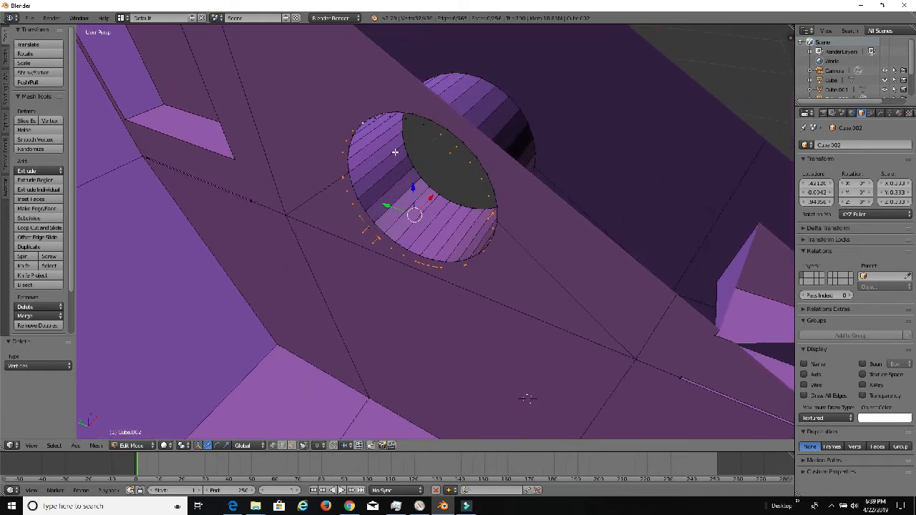
pyautogui.scroll(-1, 385, 132)
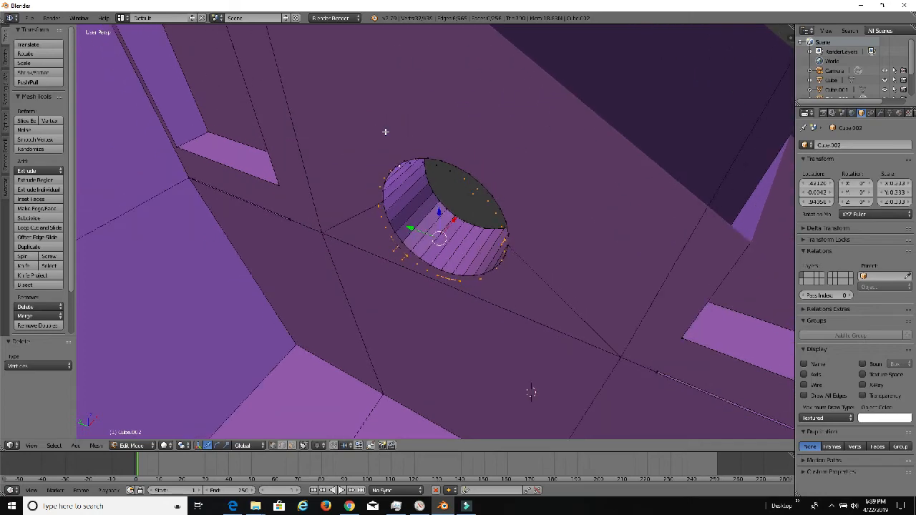
pyautogui.scroll(3, 391, 148)
pyautogui.scroll(-2, 393, 151)
pyautogui.moveTo(394, 148); pyautogui.dragTo(452, 151, button='middle')
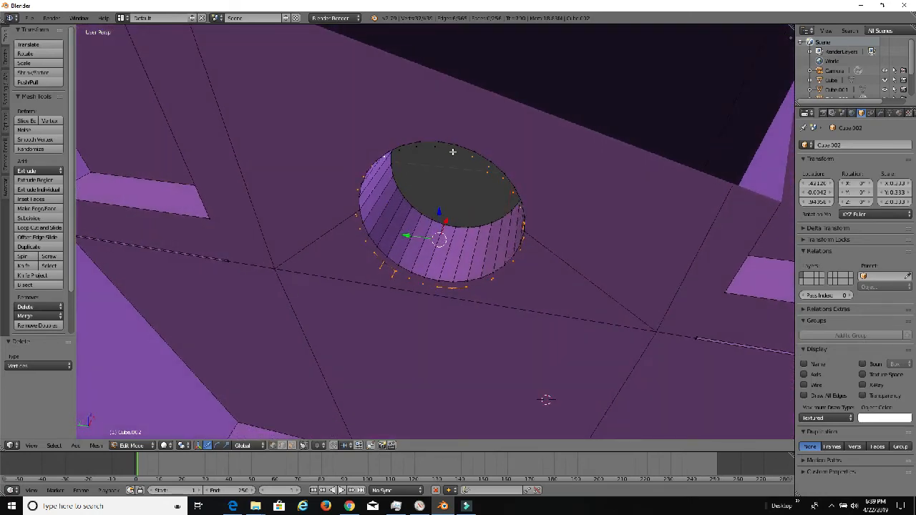
pyautogui.keyDown('shift'); pyautogui.rightClick(452, 152); pyautogui.keyUp('shift')
pyautogui.keyDown('shift'); pyautogui.rightClick(430, 149); pyautogui.keyUp('shift')
pyautogui.keyDown('shift'); pyautogui.rightClick(412, 150); pyautogui.keyUp('shift')
pyautogui.keyDown('shift'); pyautogui.rightClick(403, 151); pyautogui.keyUp('shift')
pyautogui.moveTo(407, 159); pyautogui.dragTo(420, 108, button='middle')
pyautogui.press('x')
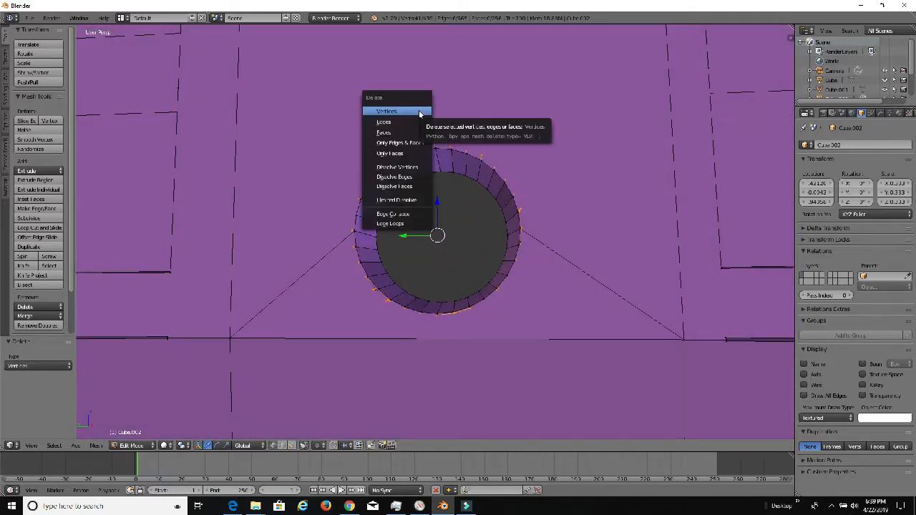
pyautogui.click(420, 114)
# Delete the last single stray vertices beside the rim of the end wall's hole.
pyautogui.moveTo(415, 179); pyautogui.dragTo(390, 213, button='middle')
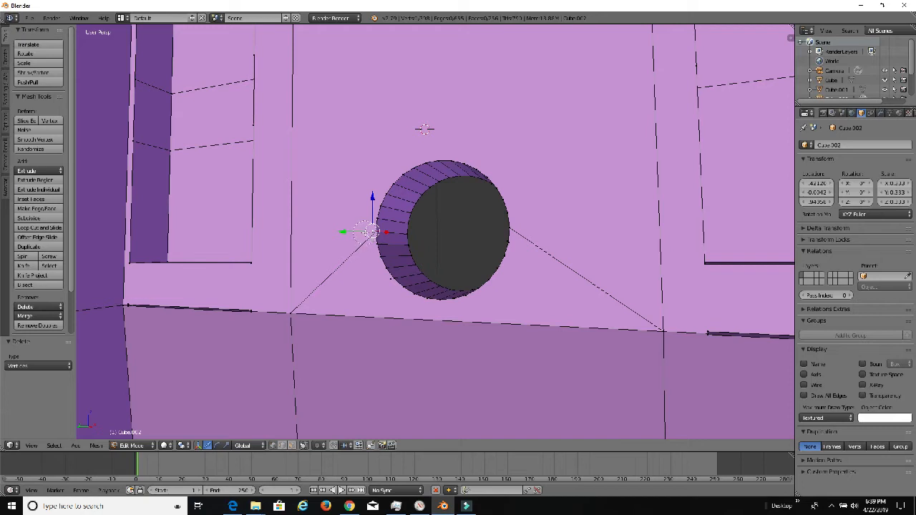
pyautogui.rightClick(383, 286)
pyautogui.press('x')
pyautogui.click(413, 270)
pyautogui.moveTo(413, 270); pyautogui.dragTo(488, 255, button='middle')
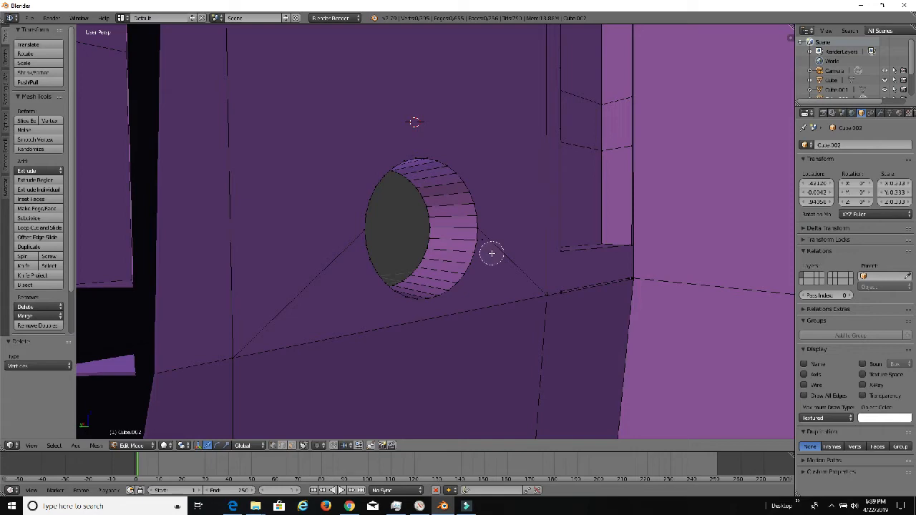
pyautogui.rightClick(489, 245)
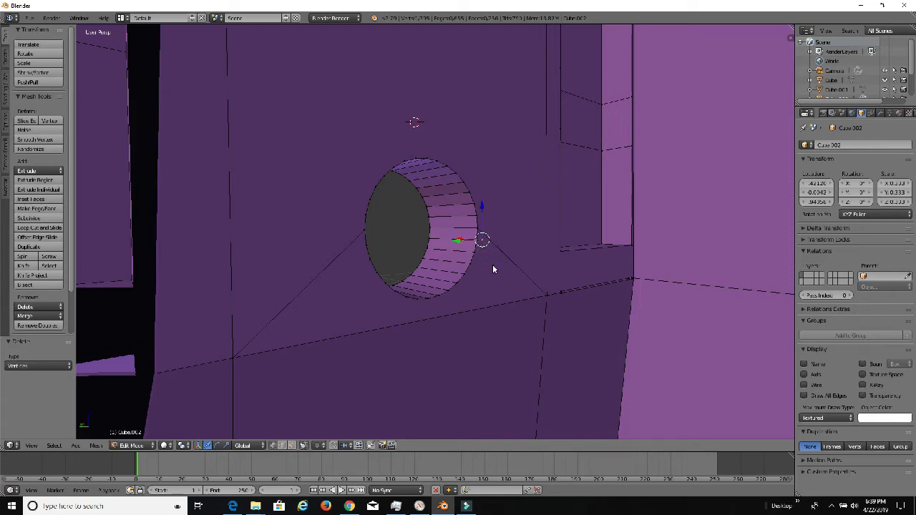
pyautogui.moveTo(492, 264); pyautogui.dragTo(422, 306, button='middle')
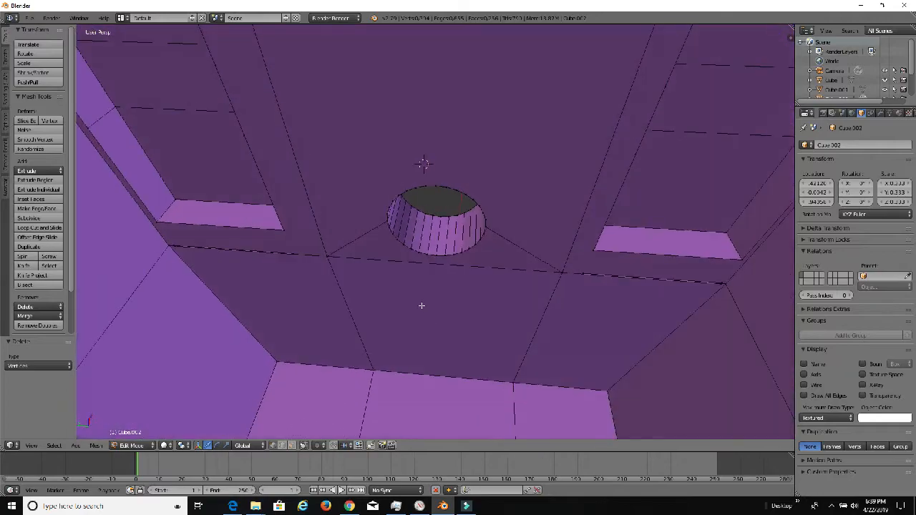
# Examine the inside of the purple box, its end walls and its holes for leftover geometry.
pyautogui.scroll(-1, 415, 291)
pyautogui.scroll(1, 413, 282)
pyautogui.scroll(-1, 415, 277)
pyautogui.moveTo(415, 277); pyautogui.dragTo(586, 229, button='middle')
pyautogui.scroll(-4, 599, 232)
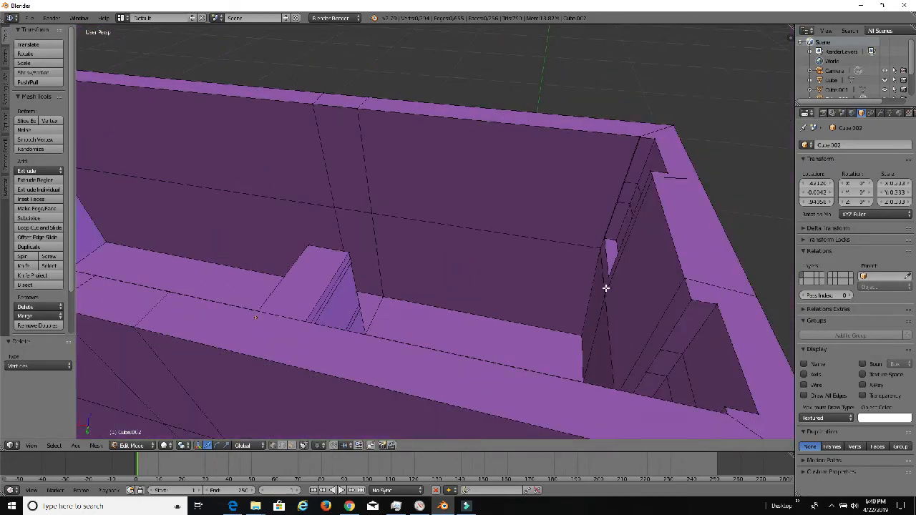
pyautogui.moveTo(605, 288); pyautogui.dragTo(422, 196, button='middle')
pyautogui.scroll(6, 696, 292)
pyautogui.scroll(-8, 427, 236)
pyautogui.scroll(5, 431, 157)
pyautogui.scroll(-5, 431, 157)
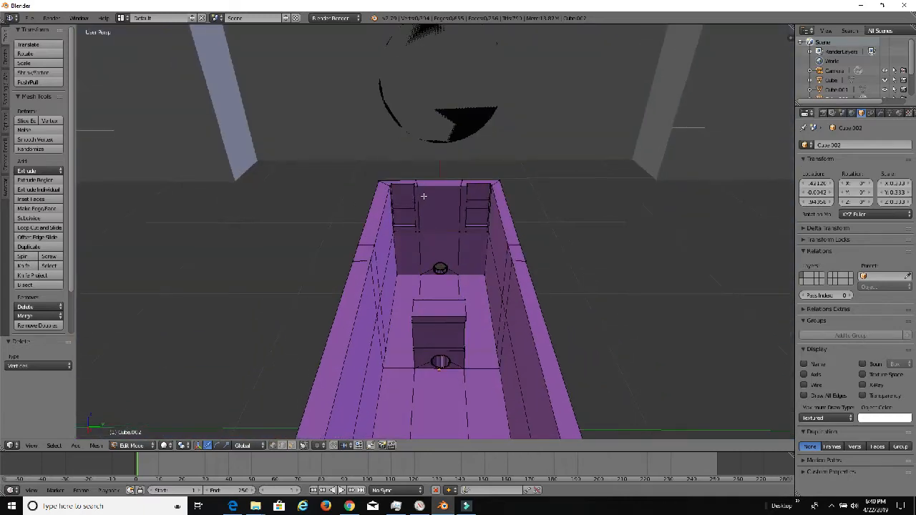
# Leave mesh editing of the purple box and open the gray part's mesh for editing.
pyautogui.press('Tab')
pyautogui.rightClick(557, 111)
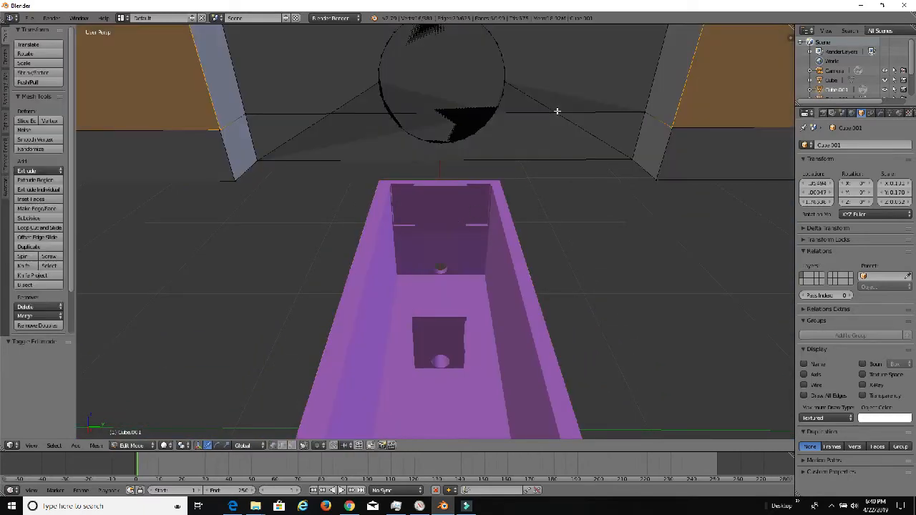
pyautogui.scroll(-1, 451, 101)
pyautogui.scroll(2, 447, 137)
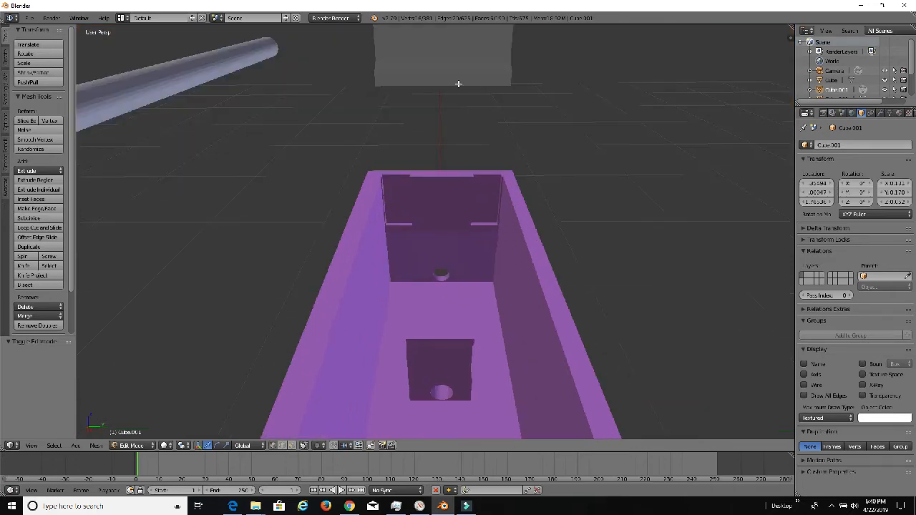
pyautogui.scroll(-5, 460, 99)
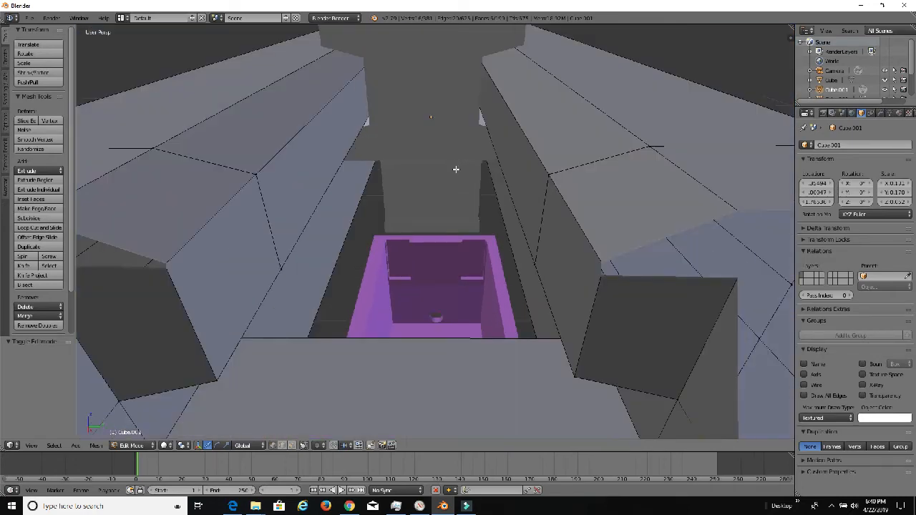
pyautogui.moveTo(456, 169)
pyautogui.mouseDown(button='middle')
pyautogui.moveTo(454, 207)
pyautogui.moveTo(467, 179)
pyautogui.mouseUp(button='middle')
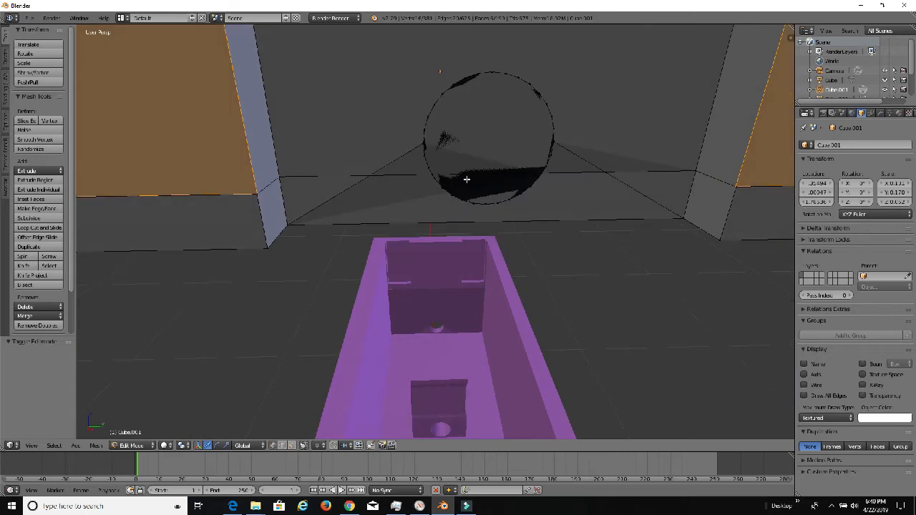
# In face selection mode, delete the two faces covering the round hole in the gray part's end wall.
pyautogui.rightClick(483, 79)
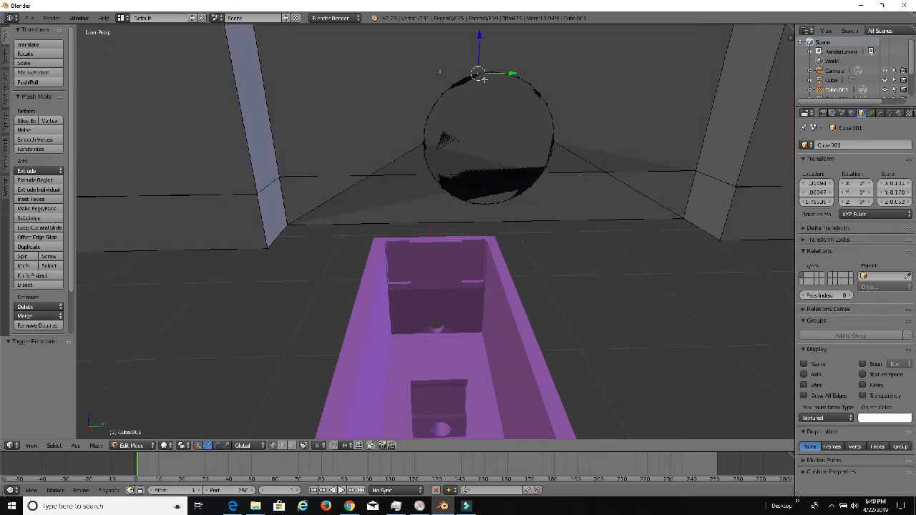
pyautogui.click(293, 445)
pyautogui.rightClick(514, 121)
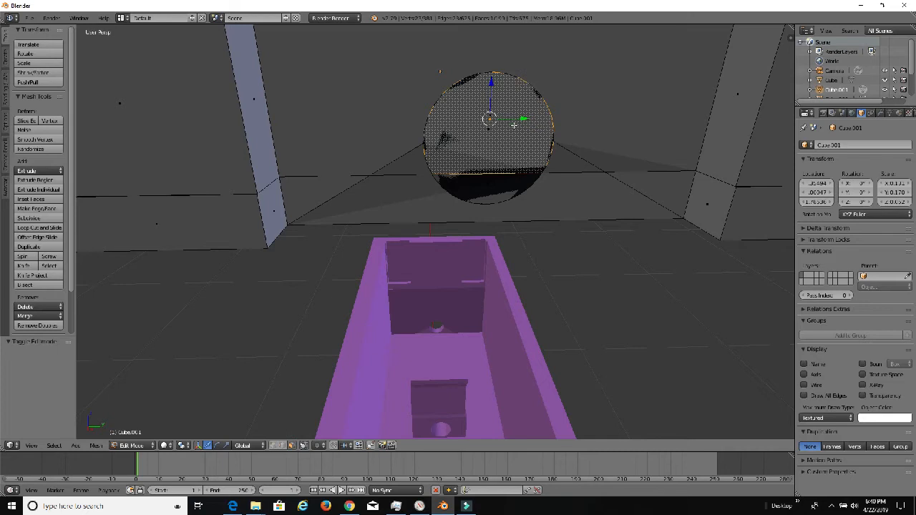
pyautogui.press('x')
pyautogui.click(519, 135)
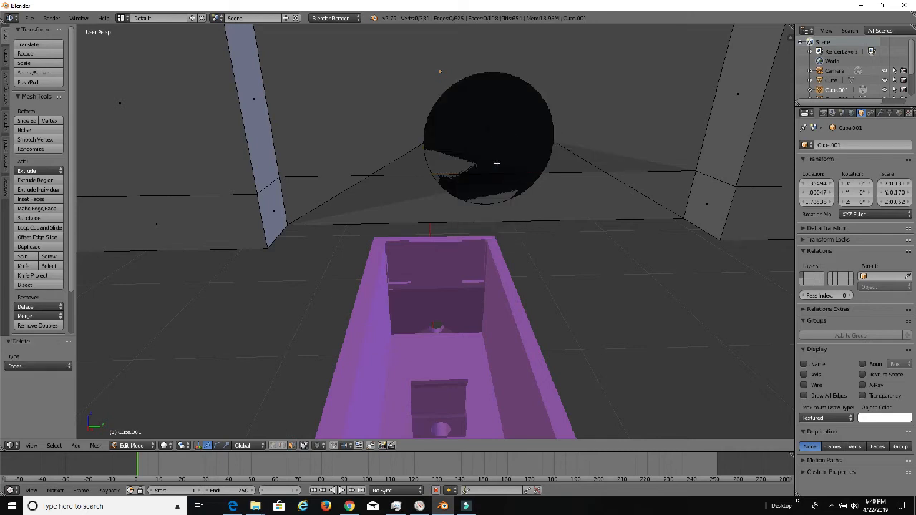
pyautogui.rightClick(496, 161)
pyautogui.press('x')
pyautogui.click(494, 151)
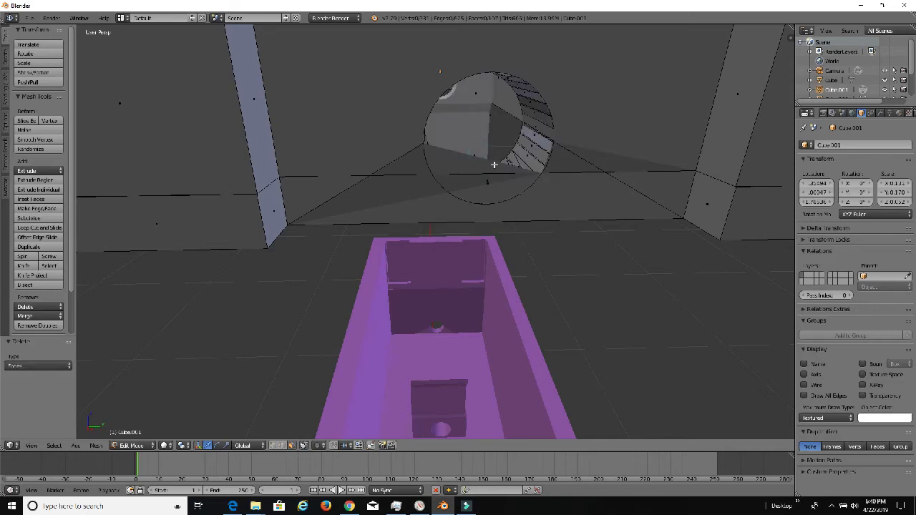
# Delete the two wall faces adjoining the lower half of the gray part's round hole.
pyautogui.rightClick(494, 165)
pyautogui.moveTo(494, 164)
pyautogui.mouseDown(button='middle')
pyautogui.moveTo(470, 167)
pyautogui.moveTo(478, 171)
pyautogui.mouseUp(button='middle')
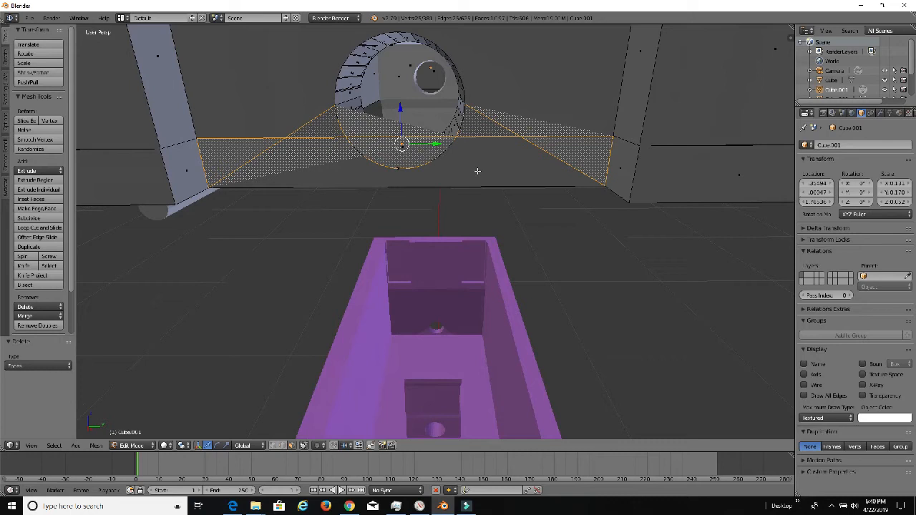
pyautogui.press('x')
pyautogui.click(384, 143)
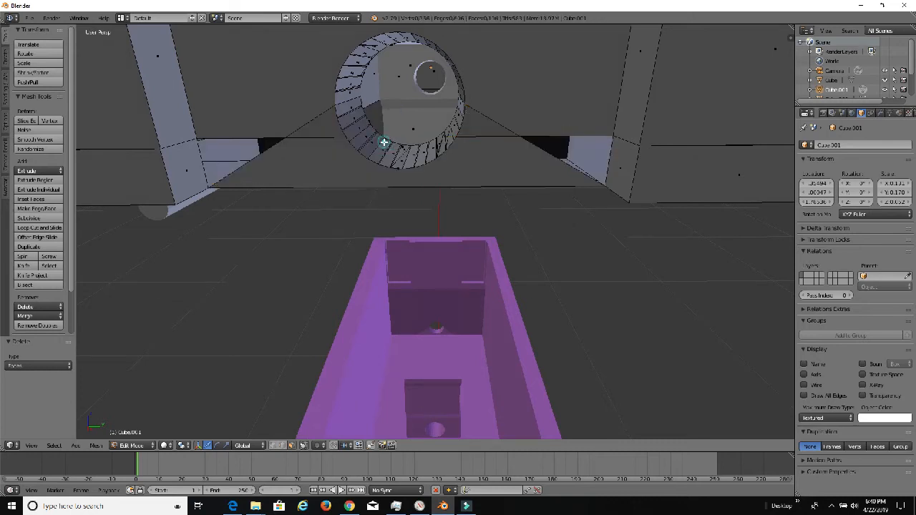
pyautogui.moveTo(438, 149); pyautogui.dragTo(440, 153, button='middle')
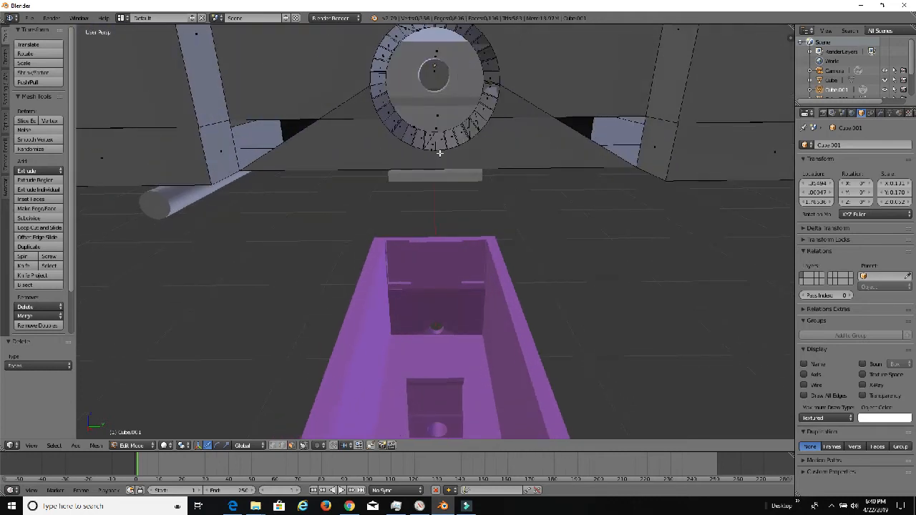
pyautogui.rightClick(512, 135)
pyautogui.press('x')
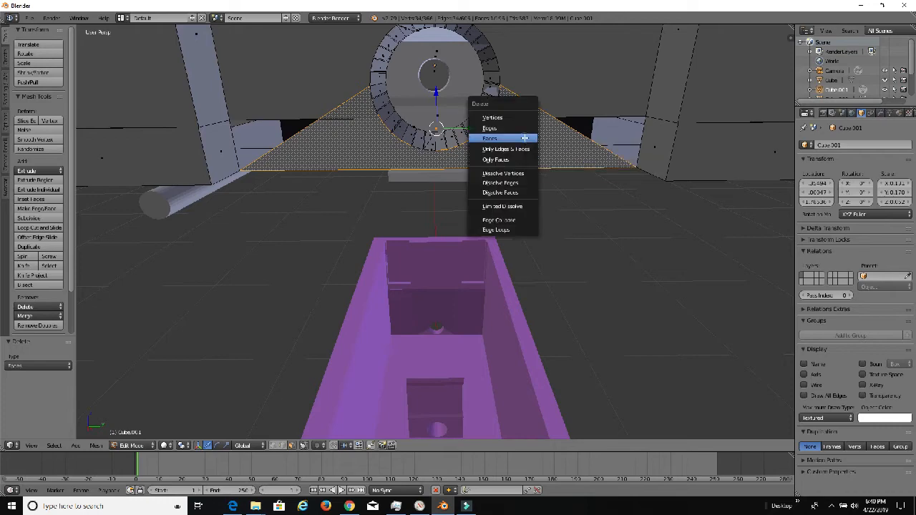
pyautogui.click(525, 137)
# Examine the round hole's inner lining and the opened strip of the gray part's end wall.
pyautogui.moveTo(513, 139)
pyautogui.mouseDown(button='middle')
pyautogui.moveTo(497, 137)
pyautogui.moveTo(506, 141)
pyautogui.mouseUp(button='middle')
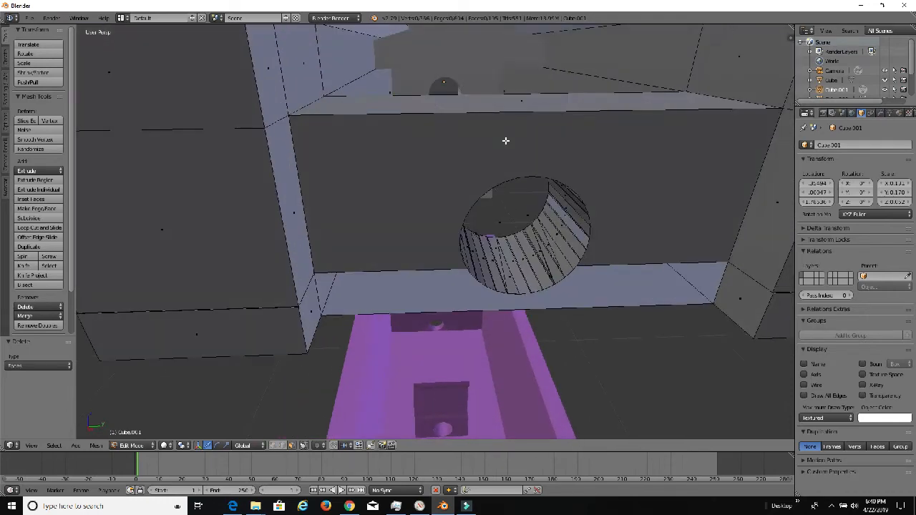
pyautogui.moveTo(540, 229); pyautogui.dragTo(537, 184, button='middle')
pyautogui.scroll(2, 720, 211)
pyautogui.scroll(2, 537, 184)
pyautogui.moveTo(563, 142); pyautogui.dragTo(548, 194, button='middle')
pyautogui.moveTo(546, 240); pyautogui.dragTo(558, 154, button='middle')
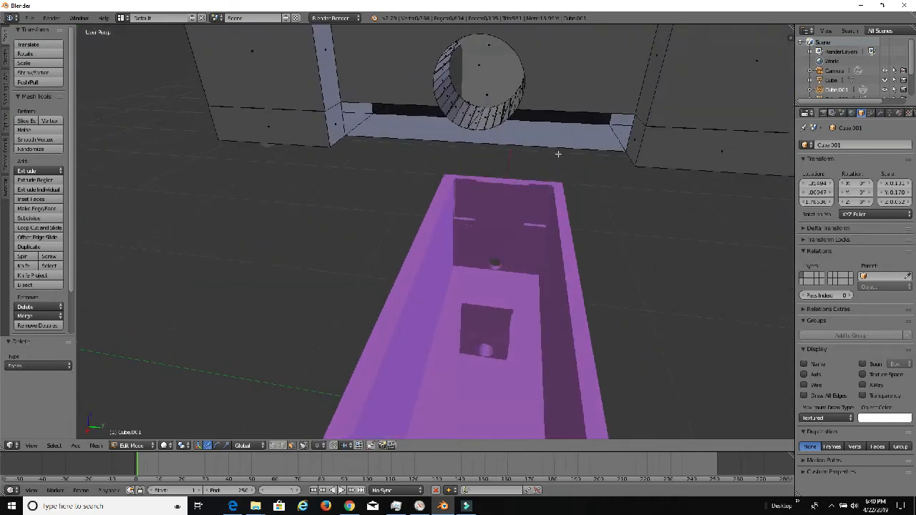
pyautogui.keyDown('shift'); pyautogui.moveTo(554, 119); pyautogui.dragTo(523, 158, button='middle'); pyautogui.keyUp('shift')
pyautogui.scroll(2, 511, 207)
pyautogui.scroll(-1, 513, 206)
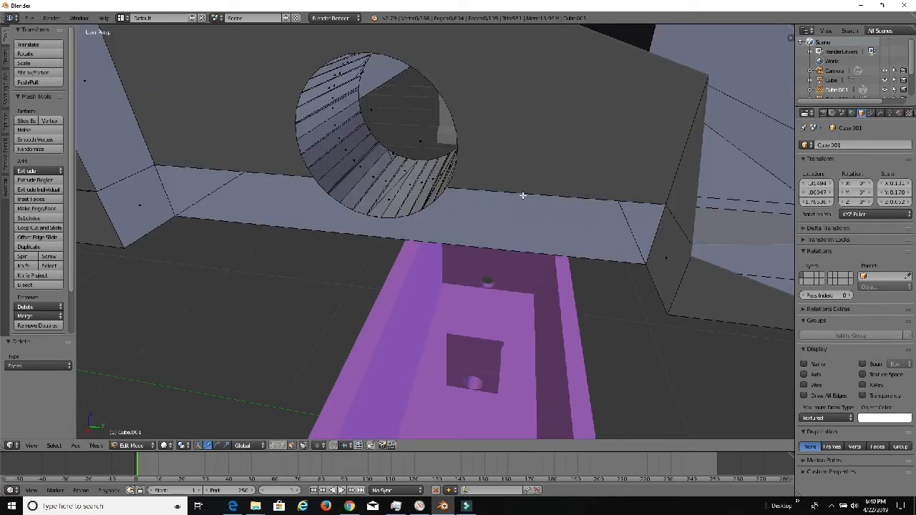
pyautogui.moveTo(523, 195); pyautogui.dragTo(527, 192, button='middle')
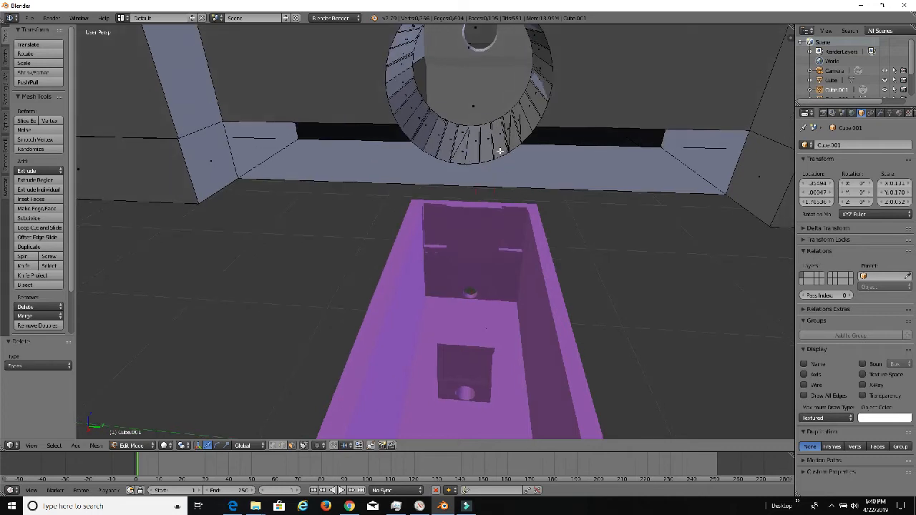
# In edge selection mode, select the rim edges along one side of the lower half of the gray part's round hole.
pyautogui.click(275, 446)
pyautogui.moveTo(505, 146); pyautogui.dragTo(509, 151, button='middle')
pyautogui.rightClick(506, 153)
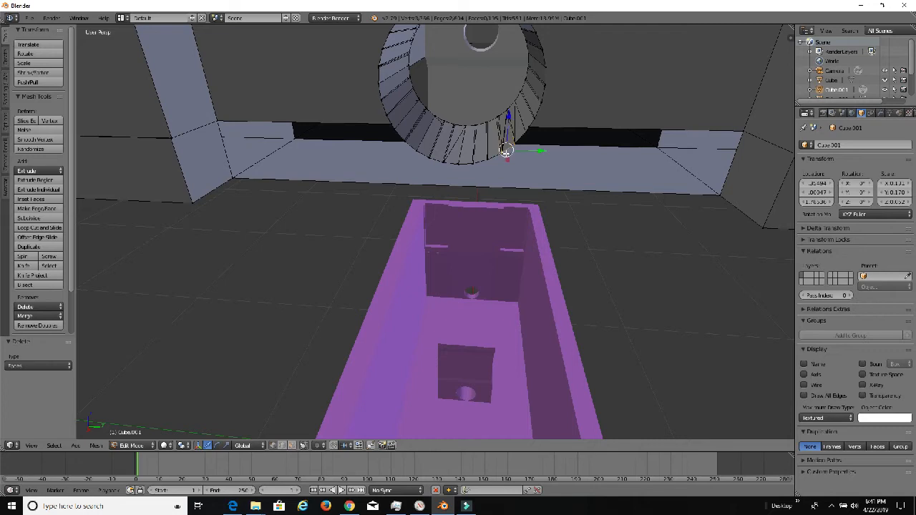
pyautogui.keyDown('shift'); pyautogui.rightClick(524, 134); pyautogui.keyUp('shift')
pyautogui.keyDown('shift'); pyautogui.rightClick(527, 131); pyautogui.keyUp('shift')
pyautogui.keyDown('shift'); pyautogui.rightClick(518, 140); pyautogui.keyUp('shift')
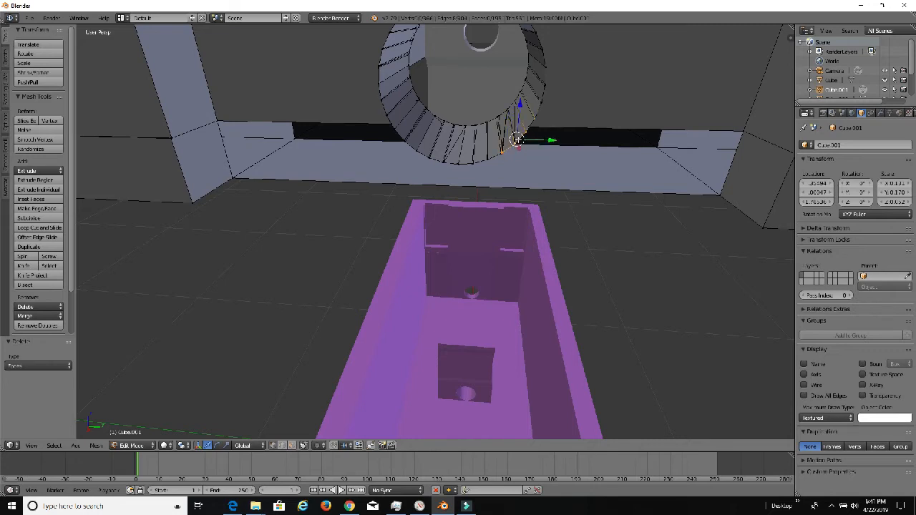
pyautogui.keyDown('shift'); pyautogui.rightClick(496, 157); pyautogui.keyUp('shift')
pyautogui.keyDown('shift'); pyautogui.rightClick(484, 161); pyautogui.keyUp('shift')
pyautogui.keyDown('alt'); pyautogui.keyDown('shift'); pyautogui.rightClick(462, 164); pyautogui.keyUp('shift'); pyautogui.keyUp('alt')
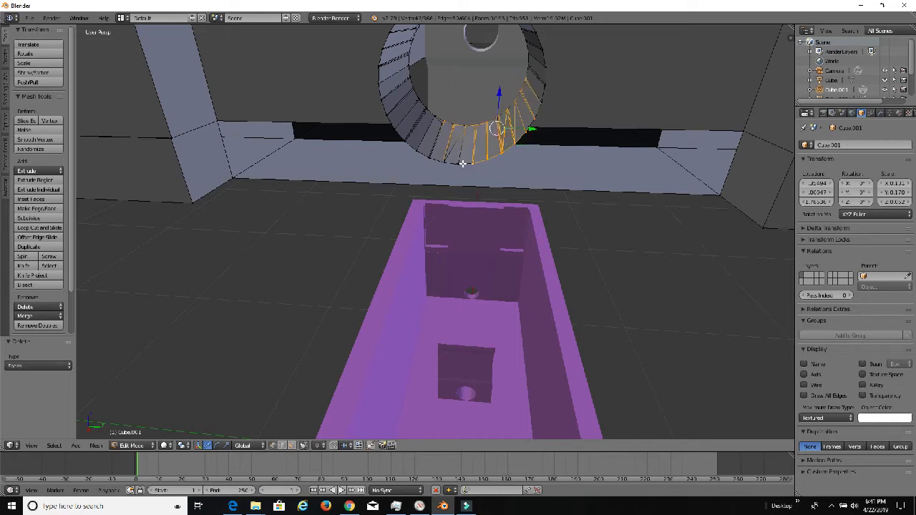
pyautogui.hotkey('ctrl', 'z')
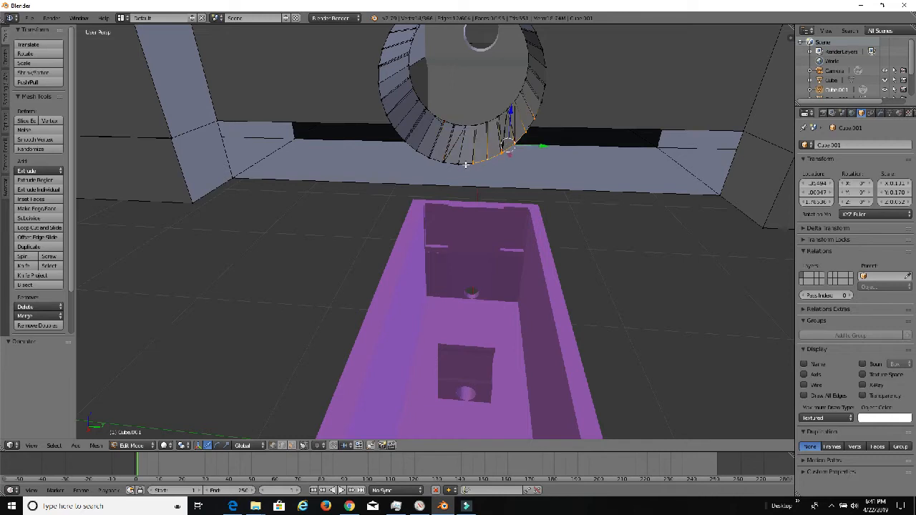
# Extend the edge selection along the remaining lower rim of the round hole.
pyautogui.keyDown('shift'); pyautogui.rightClick(466, 164); pyautogui.keyUp('shift')
pyautogui.keyDown('shift'); pyautogui.rightClick(452, 165); pyautogui.keyUp('shift')
pyautogui.keyDown('shift'); pyautogui.rightClick(418, 152); pyautogui.keyUp('shift')
pyautogui.keyDown('shift'); pyautogui.rightClick(405, 144); pyautogui.keyUp('shift')
pyautogui.keyDown('alt'); pyautogui.keyDown('shift'); pyautogui.rightClick(389, 121); pyautogui.keyUp('shift'); pyautogui.keyUp('alt')
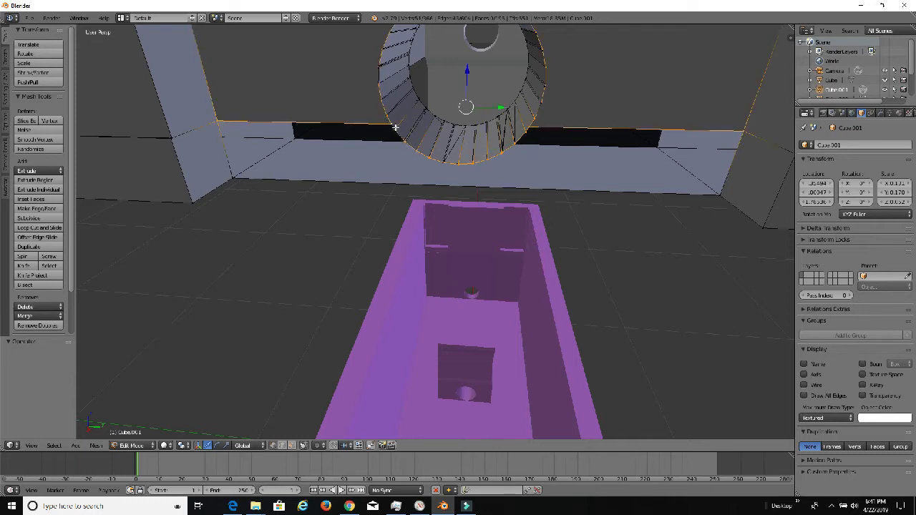
pyautogui.keyDown('alt'); pyautogui.keyDown('shift'); pyautogui.rightClick(395, 127); pyautogui.keyUp('shift'); pyautogui.keyUp('alt')
pyautogui.keyDown('shift'); pyautogui.rightClick(447, 154); pyautogui.keyUp('shift')
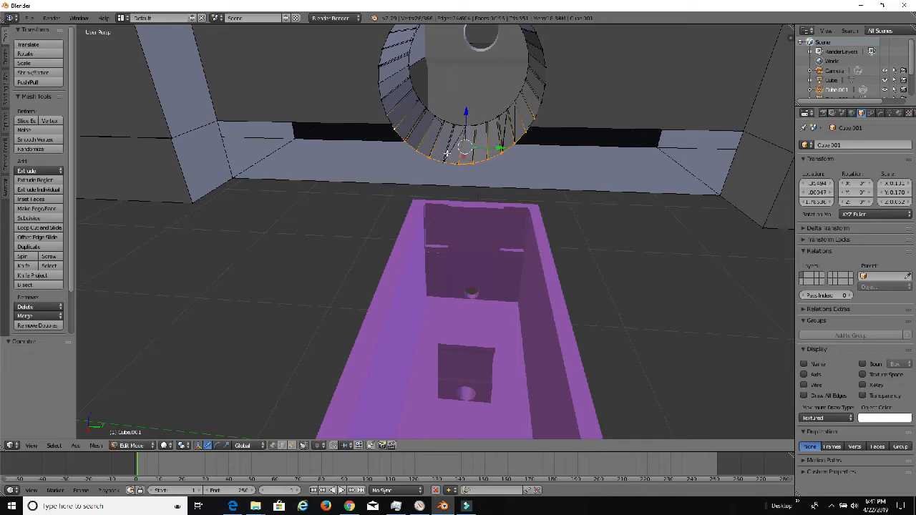
pyautogui.keyDown('shift'); pyautogui.rightClick(420, 157); pyautogui.keyUp('shift')
pyautogui.moveTo(721, 162); pyautogui.dragTo(446, 174, button='middle')
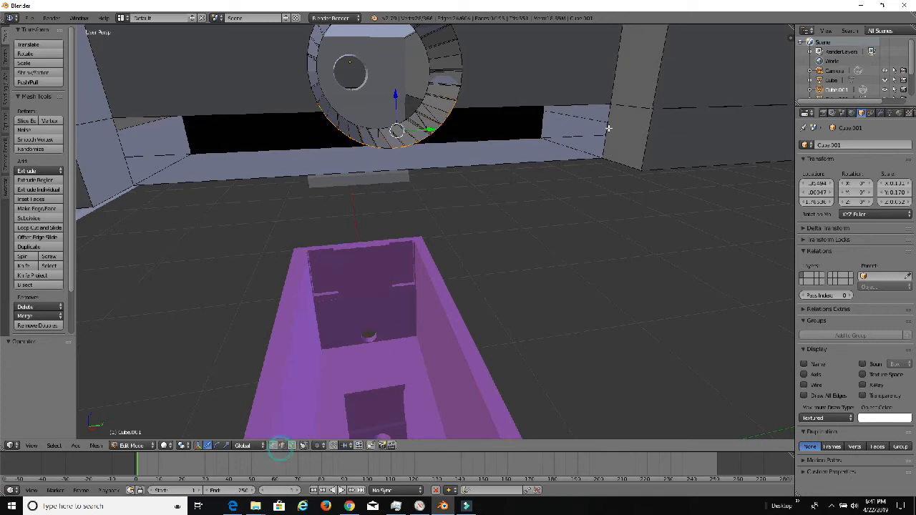
# Add the opened strip's border edges to the selection, try to fill the outline with a face, and undo the fill.
pyautogui.keyDown('shift'); pyautogui.rightClick(573, 108); pyautogui.keyUp('shift')
pyautogui.keyDown('shift'); pyautogui.rightClick(610, 129); pyautogui.keyUp('shift')
pyautogui.keyDown('shift'); pyautogui.rightClick(273, 160); pyautogui.keyUp('shift')
pyautogui.keyDown('shift'); pyautogui.rightClick(126, 164); pyautogui.keyUp('shift')
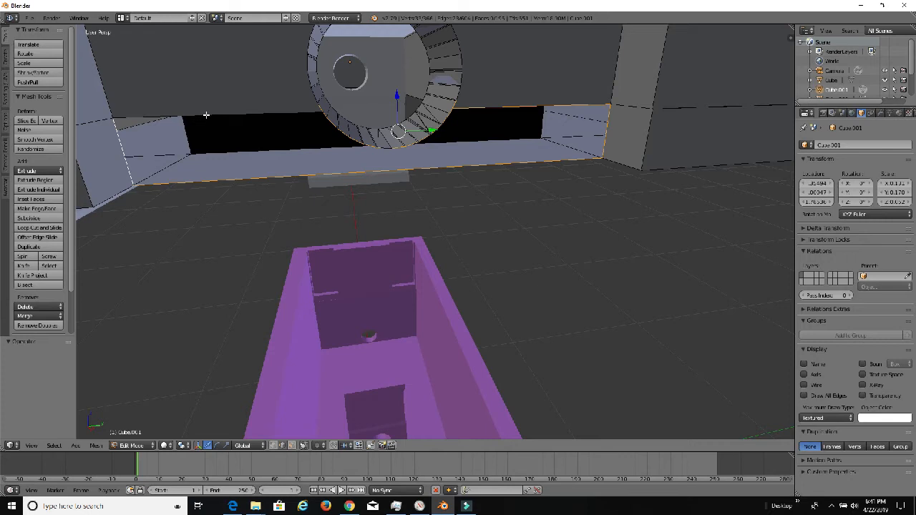
pyautogui.press('f')
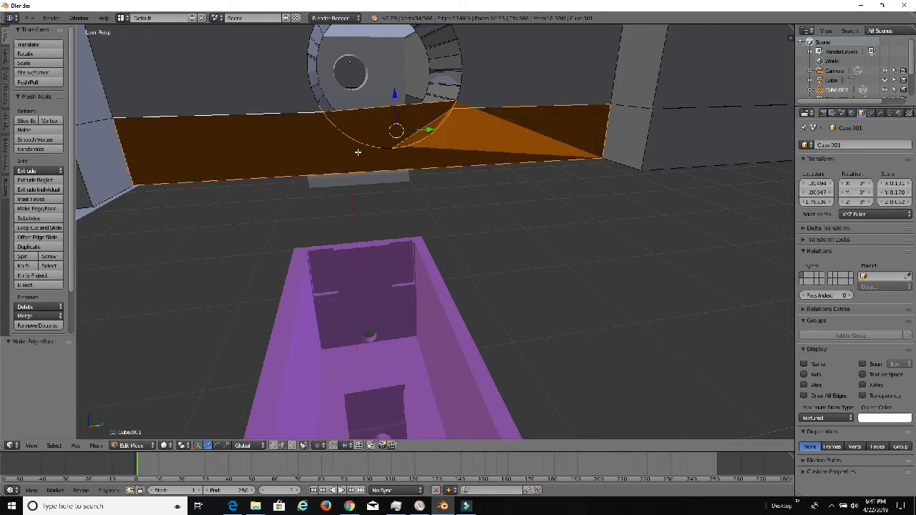
pyautogui.hotkey('ctrl', 'z')
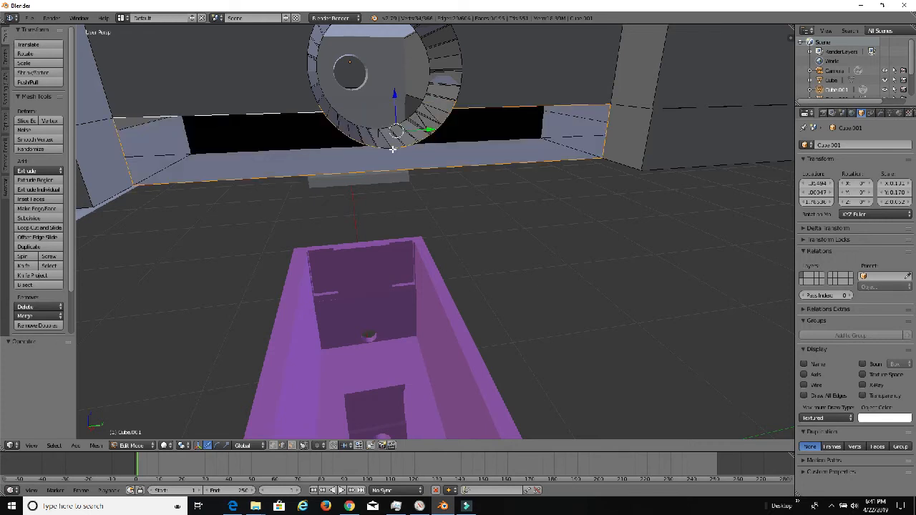
# Add the missing rim edge to the selected outline, retry the face fill, and undo it.
pyautogui.keyDown('shift'); pyautogui.rightClick(385, 147); pyautogui.keyUp('shift')
pyautogui.moveTo(419, 153)
pyautogui.mouseDown(button='middle')
pyautogui.moveTo(431, 152)
pyautogui.moveTo(422, 153)
pyautogui.mouseUp(button='middle')
pyautogui.scroll(1, 421, 149)
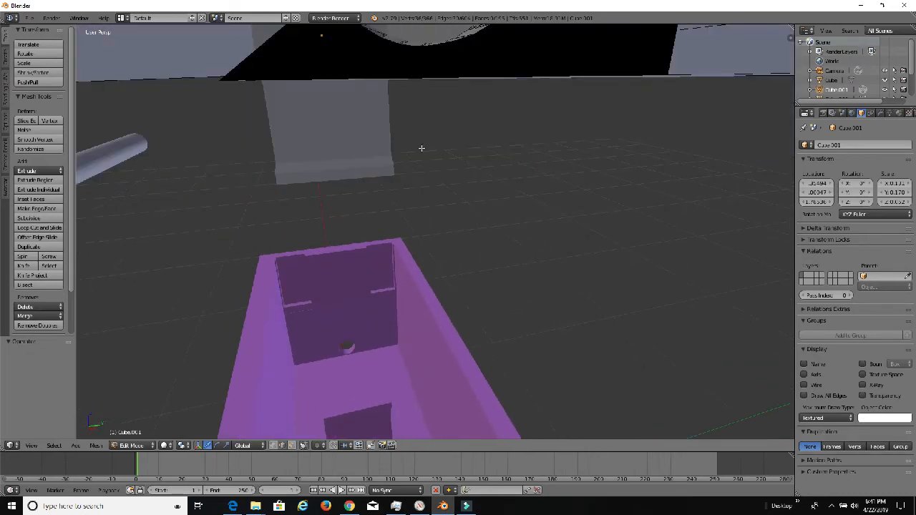
pyautogui.scroll(-1, 422, 147)
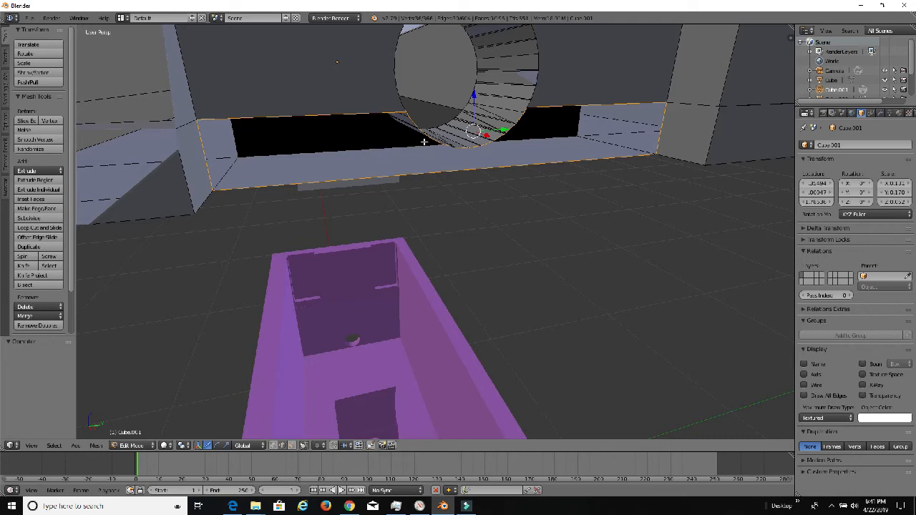
pyautogui.press('f')
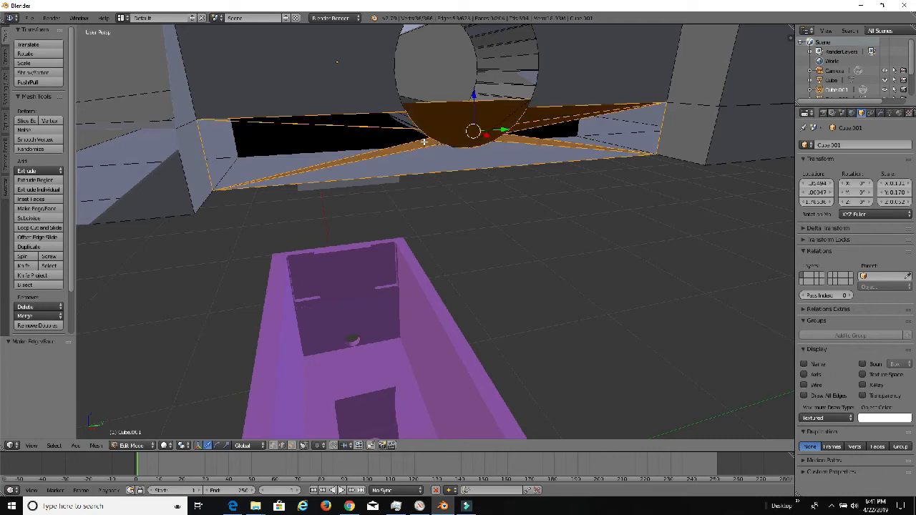
pyautogui.hotkey('ctrl', 'z')
# Subdivide the long lower edge of the opened strip in the gray part's end wall with one cut.
pyautogui.moveTo(459, 141); pyautogui.dragTo(456, 141, button='middle')
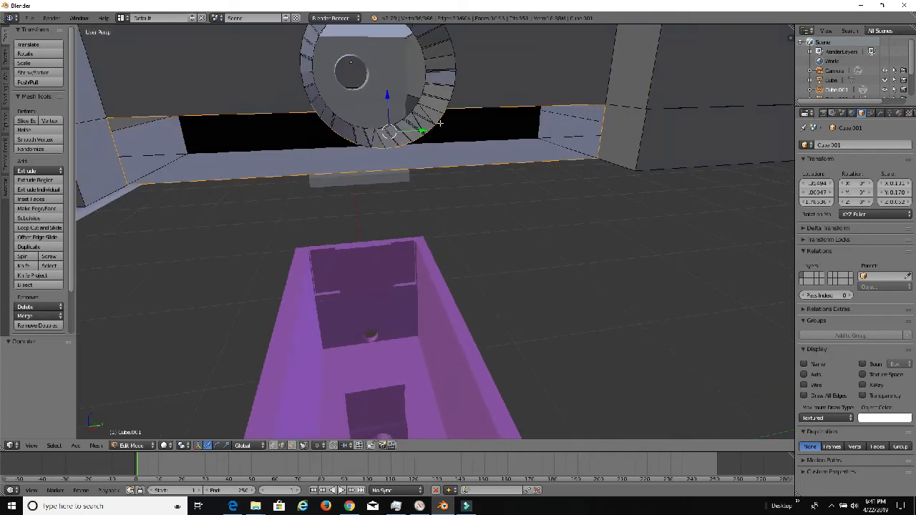
pyautogui.press('KP_Decimal')
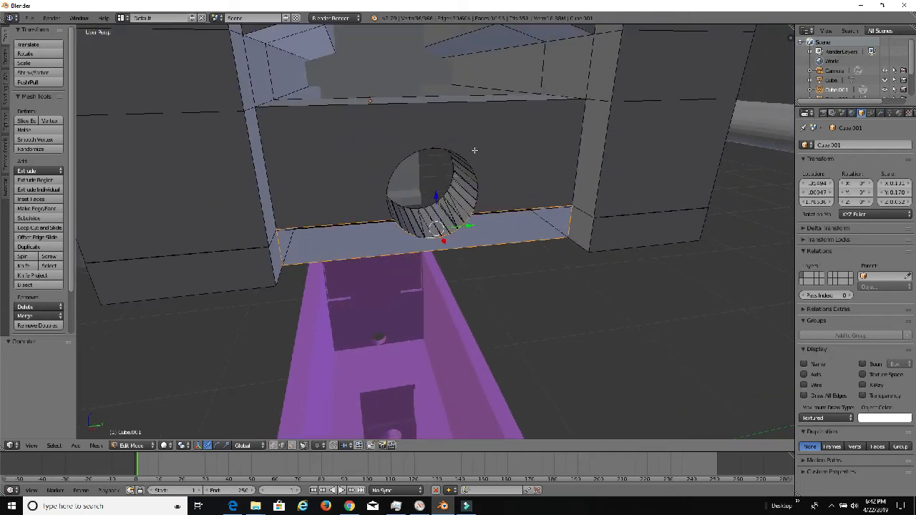
pyautogui.scroll(4, 475, 149)
pyautogui.scroll(-1, 498, 194)
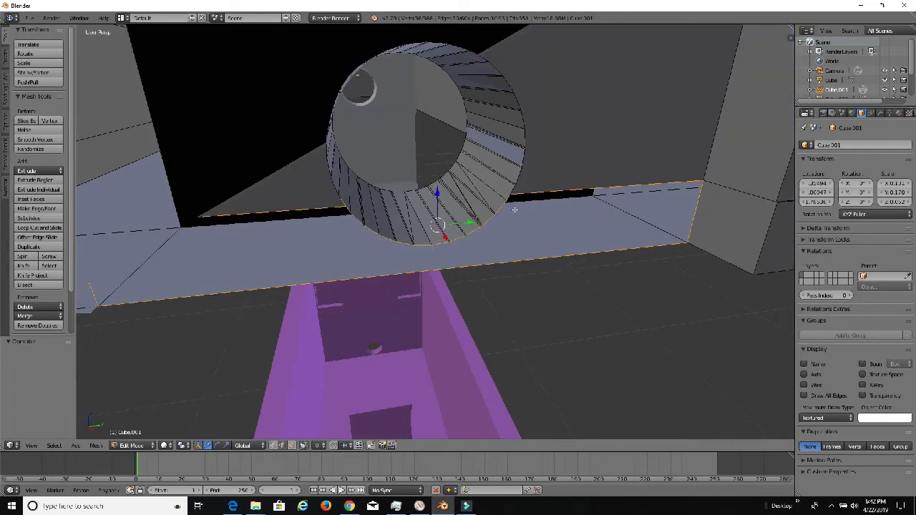
pyautogui.rightClick(506, 214)
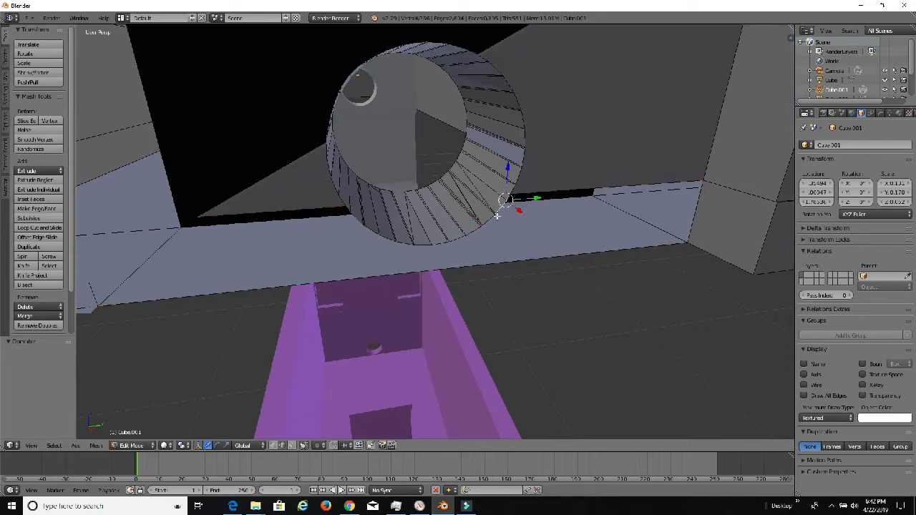
pyautogui.rightClick(478, 226)
pyautogui.rightClick(447, 248)
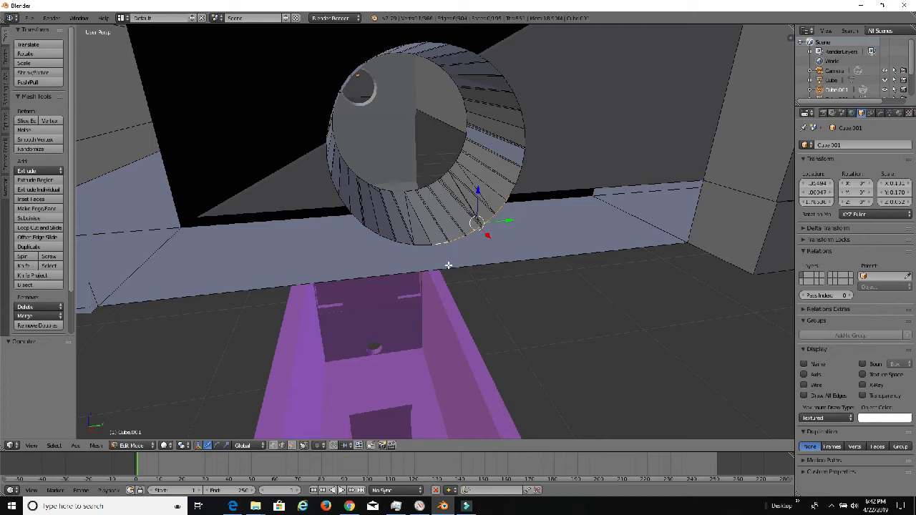
pyautogui.rightClick(446, 267)
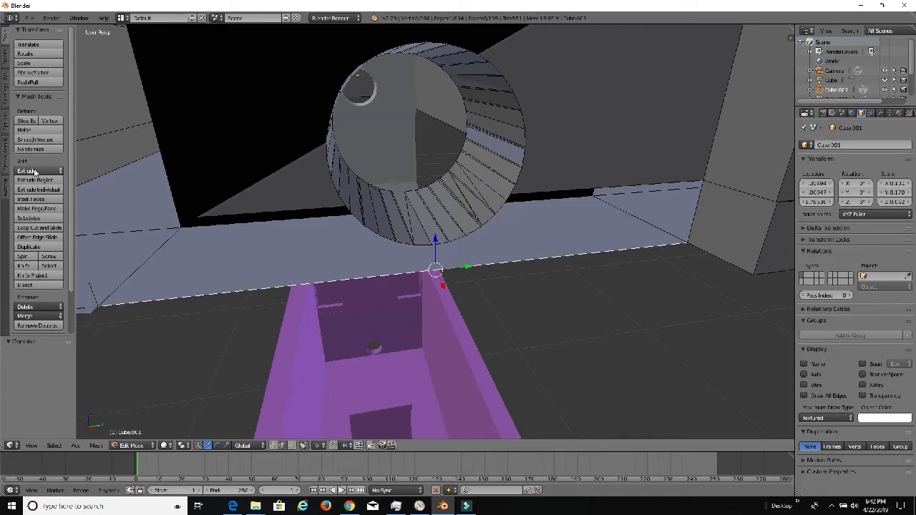
pyautogui.click(43, 217)
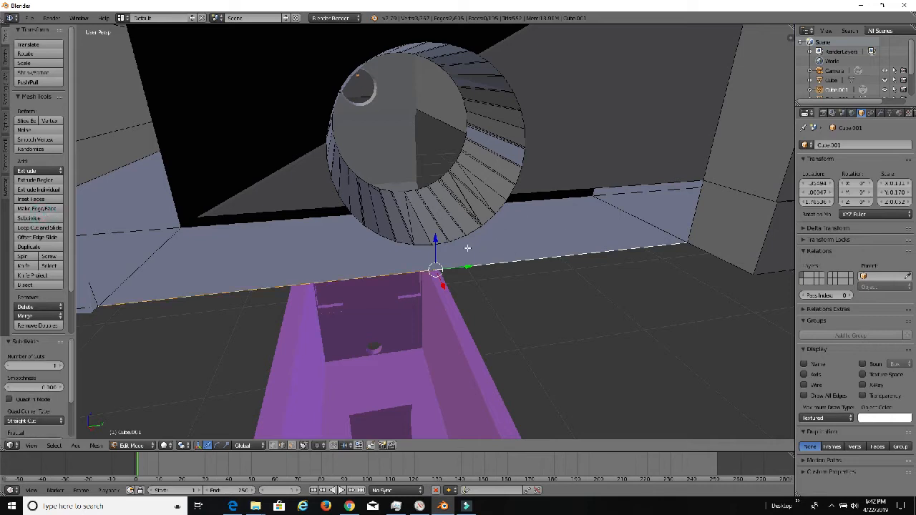
# Try to fill one half of the opened strip with a face between the subdivided edge, hole rim, and outer border, undoing it.
pyautogui.rightClick(495, 263)
pyautogui.keyDown('shift'); pyautogui.rightClick(443, 244); pyautogui.keyUp('shift')
pyautogui.keyDown('shift'); pyautogui.rightClick(458, 237); pyautogui.keyUp('shift')
pyautogui.keyDown('shift'); pyautogui.rightClick(475, 231); pyautogui.keyUp('shift')
pyautogui.keyDown('shift'); pyautogui.rightClick(491, 218); pyautogui.keyUp('shift')
pyautogui.keyDown('shift'); pyautogui.rightClick(501, 207); pyautogui.keyUp('shift')
pyautogui.keyDown('shift'); pyautogui.rightClick(509, 195); pyautogui.keyUp('shift')
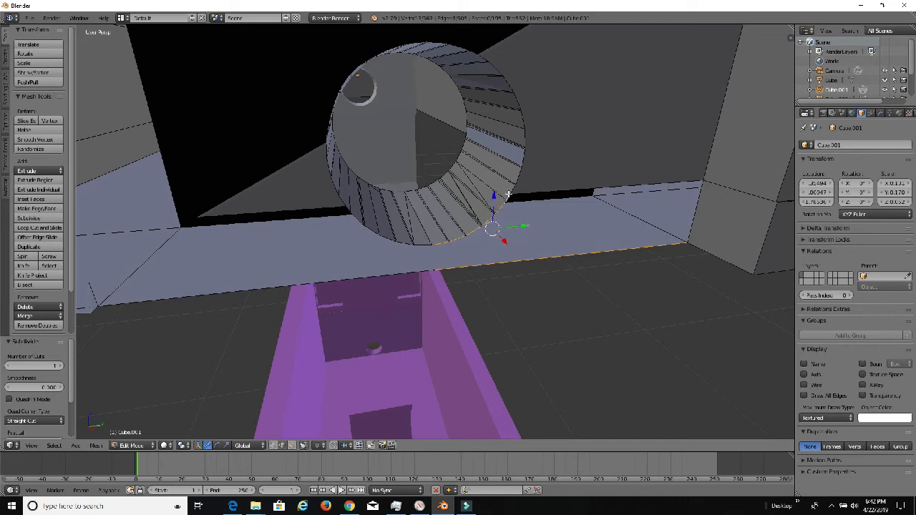
pyautogui.keyDown('shift'); pyautogui.rightClick(544, 194); pyautogui.keyUp('shift')
pyautogui.press('f')
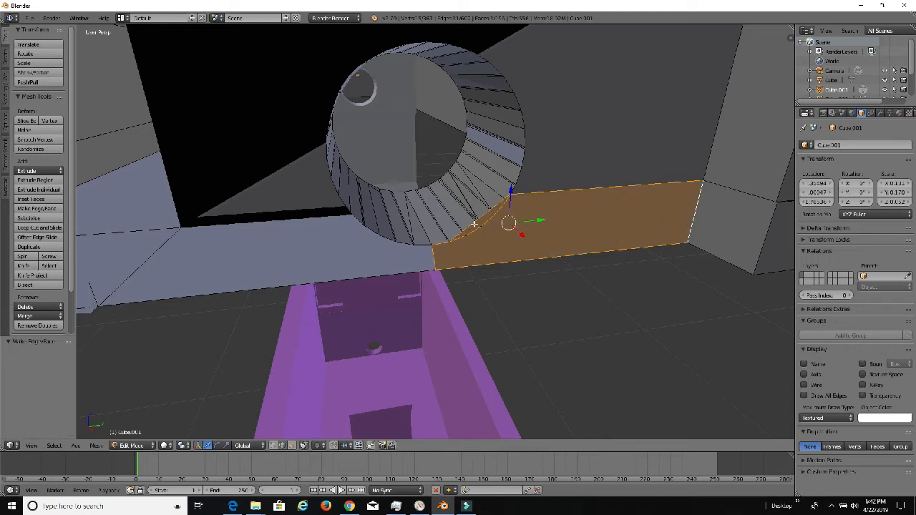
pyautogui.hotkey('ctrl', 'z')
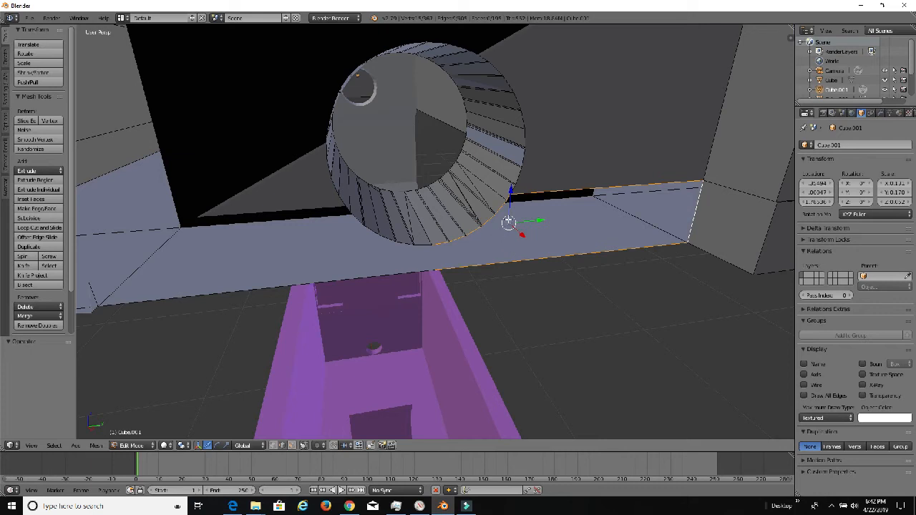
# Try to create a face from the strip's upper edge, side edge and adjoining rim edge, and undo it.
pyautogui.rightClick(509, 197)
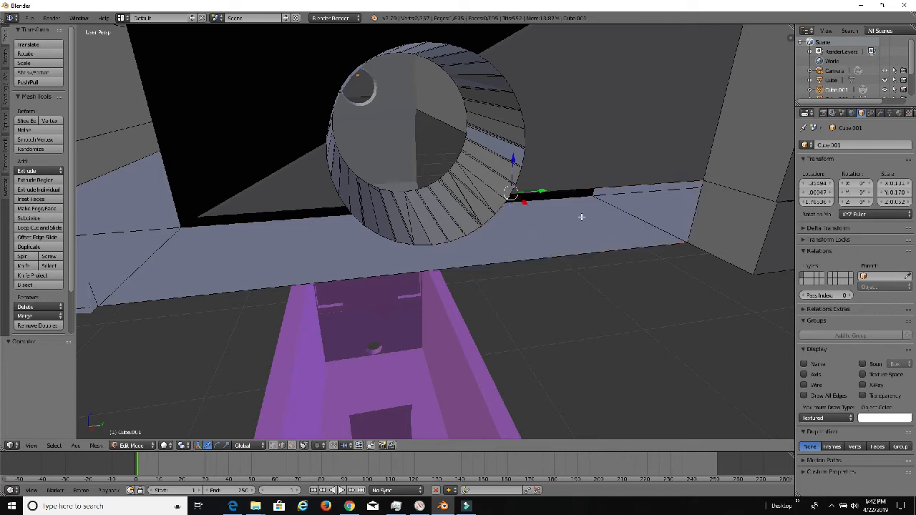
pyautogui.keyDown('shift'); pyautogui.rightClick(619, 189); pyautogui.keyUp('shift')
pyautogui.keyDown('shift'); pyautogui.rightClick(694, 212); pyautogui.keyUp('shift')
pyautogui.press('f')
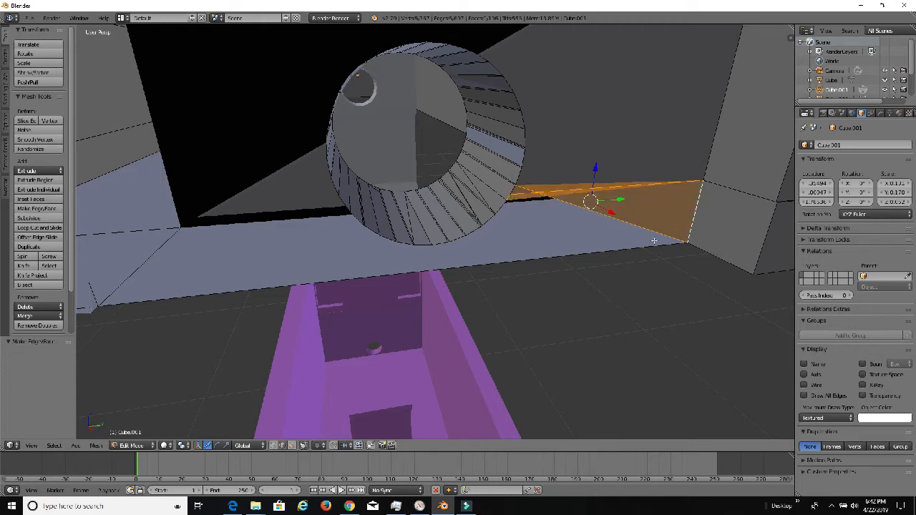
pyautogui.hotkey('ctrl', 'z')
pyautogui.scroll(1, 543, 212)
pyautogui.scroll(-1, 543, 212)
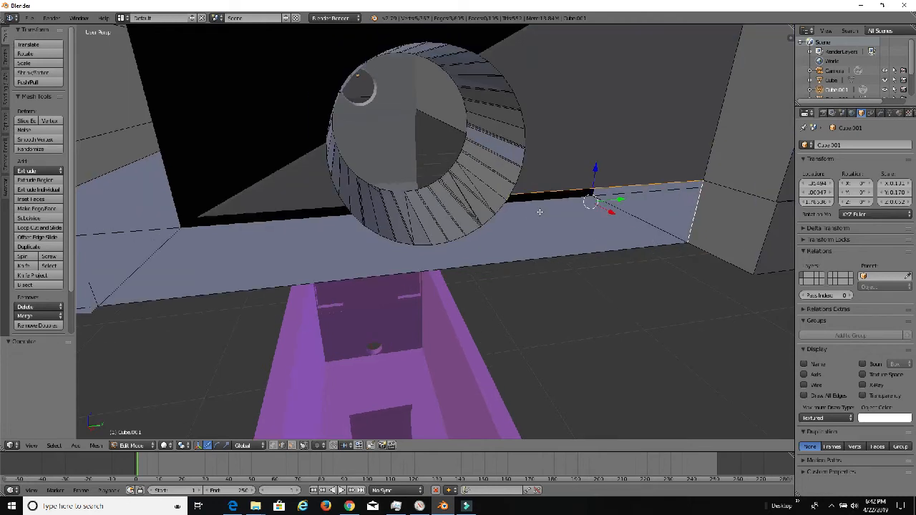
pyautogui.click(273, 445)
pyautogui.scroll(-5, 514, 194)
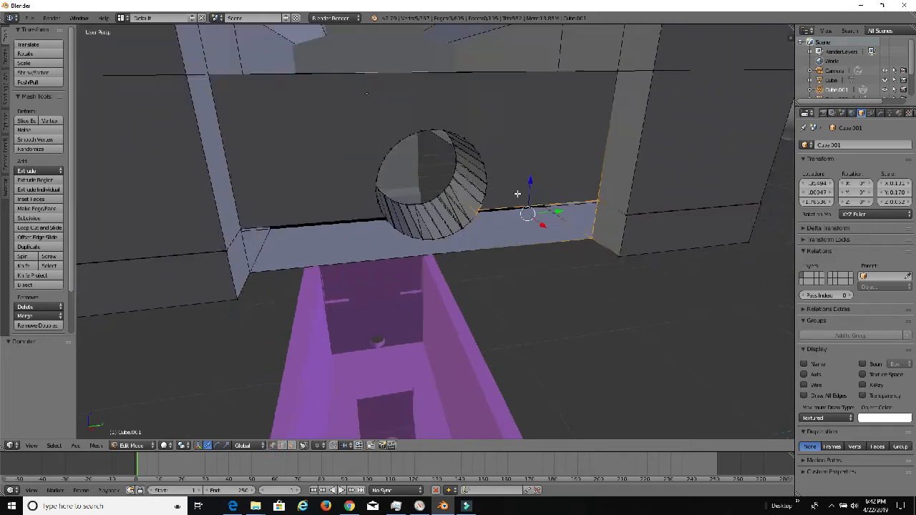
pyautogui.scroll(4, 517, 193)
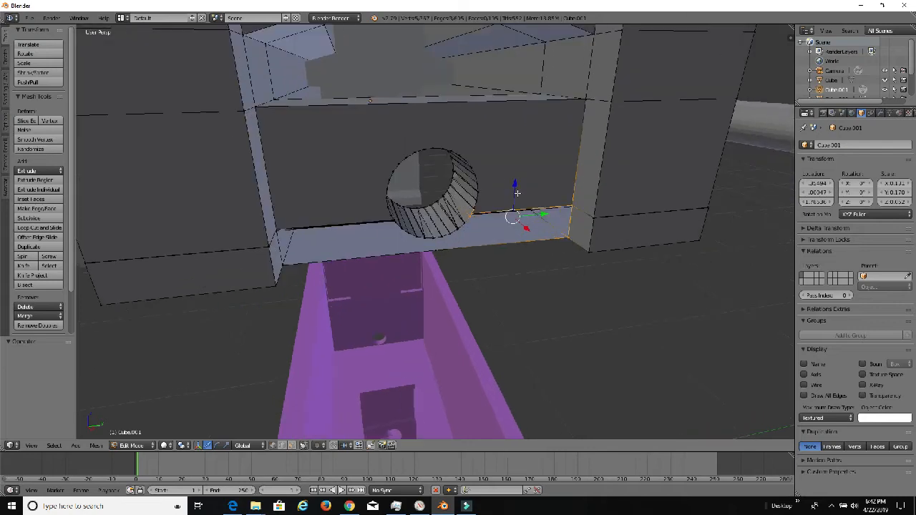
pyautogui.scroll(-3, 517, 193)
pyautogui.scroll(1, 518, 194)
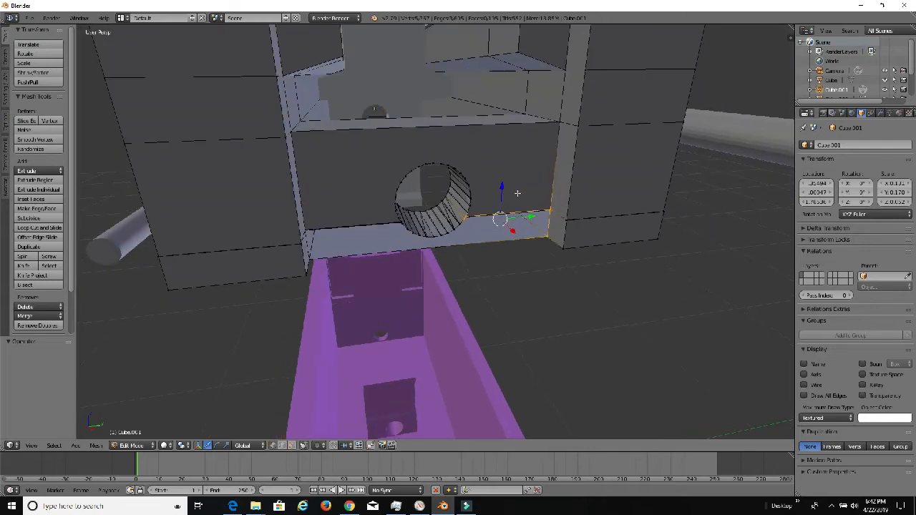
pyautogui.scroll(-2, 517, 194)
pyautogui.scroll(2, 517, 193)
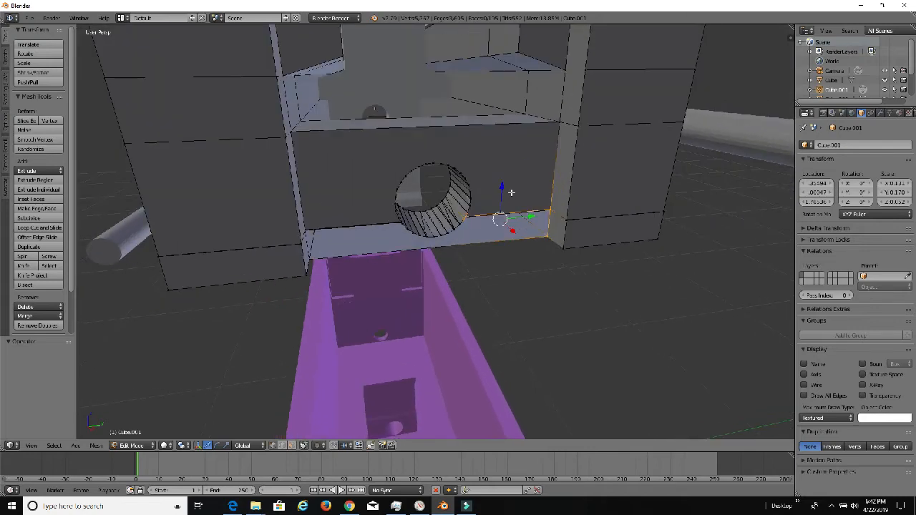
# Select the end wall's outer, inner, top and bottom faces plus the hole's lining faces, and delete those faces.
pyautogui.keyDown('alt'); pyautogui.rightClick(460, 207); pyautogui.keyUp('alt')
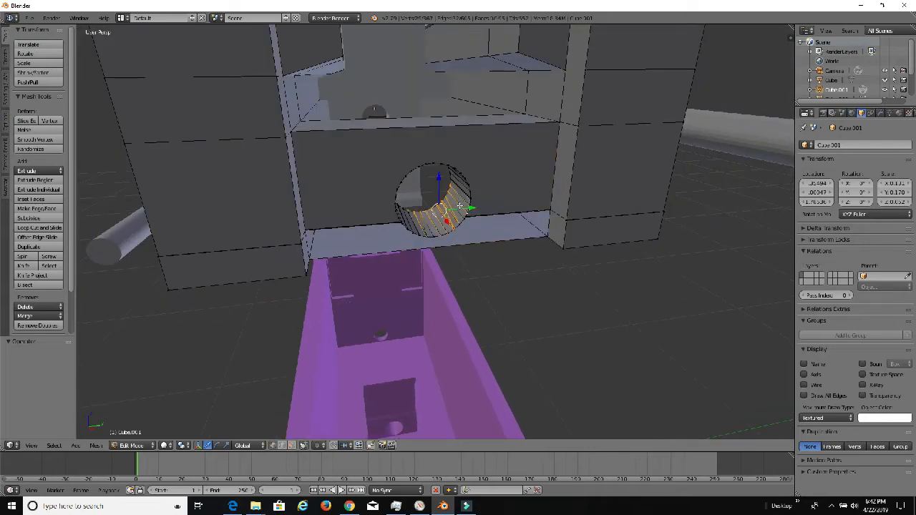
pyautogui.click(292, 445)
pyautogui.rightClick(455, 209)
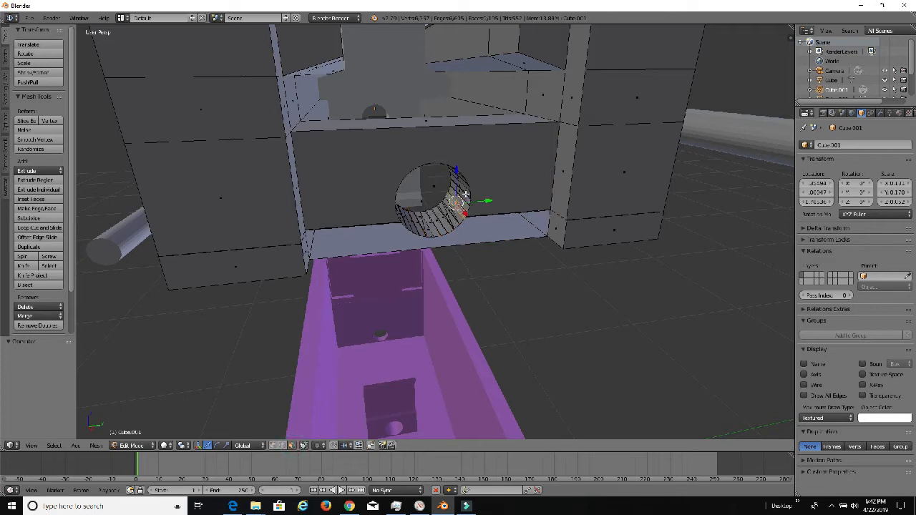
pyautogui.press('c')
pyautogui.moveTo(431, 225)
pyautogui.mouseDown()
pyautogui.moveTo(450, 212)
pyautogui.moveTo(460, 184)
pyautogui.moveTo(441, 216)
pyautogui.moveTo(402, 214)
pyautogui.mouseUp()
pyautogui.rightClick(401, 214)
pyautogui.moveTo(380, 213)
pyautogui.mouseDown(button='middle')
pyautogui.moveTo(351, 195)
pyautogui.moveTo(379, 149)
pyautogui.moveTo(452, 197)
pyautogui.mouseUp(button='middle')
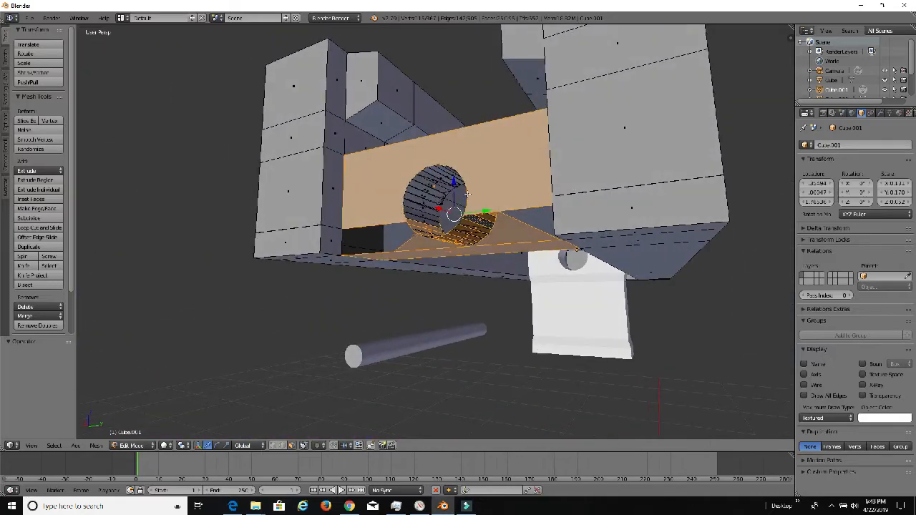
pyautogui.moveTo(440, 180); pyautogui.dragTo(422, 205)
pyautogui.rightClick(422, 203)
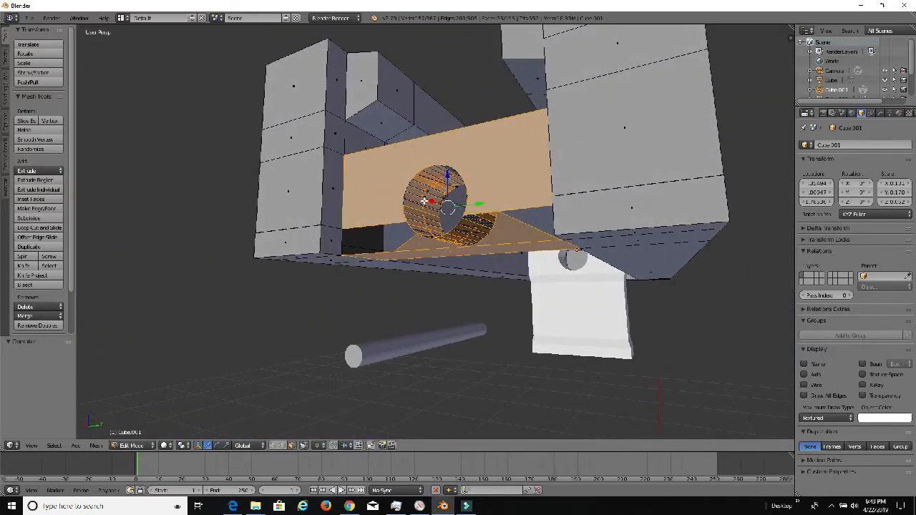
pyautogui.moveTo(424, 201)
pyautogui.mouseDown(button='middle')
pyautogui.moveTo(503, 194)
pyautogui.moveTo(426, 212)
pyautogui.mouseUp(button='middle')
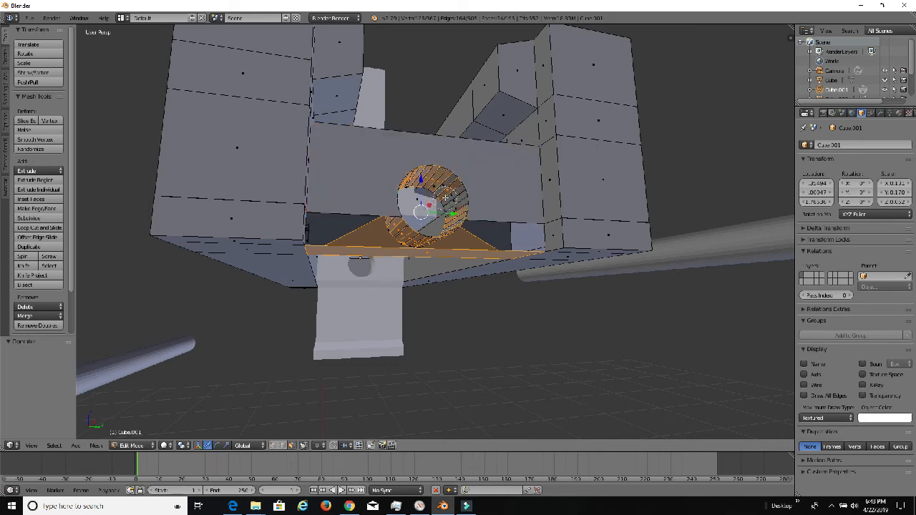
pyautogui.moveTo(443, 184); pyautogui.dragTo(457, 223)
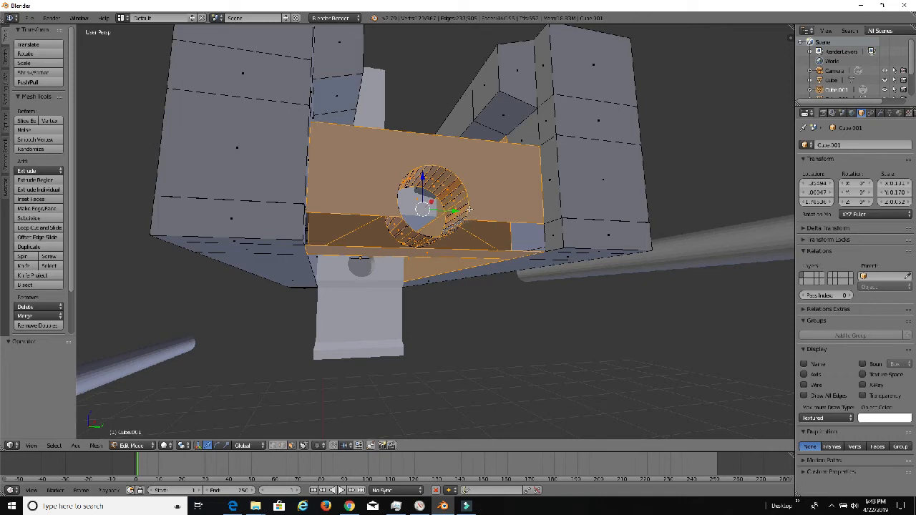
pyautogui.moveTo(469, 208); pyautogui.dragTo(487, 209, button='middle')
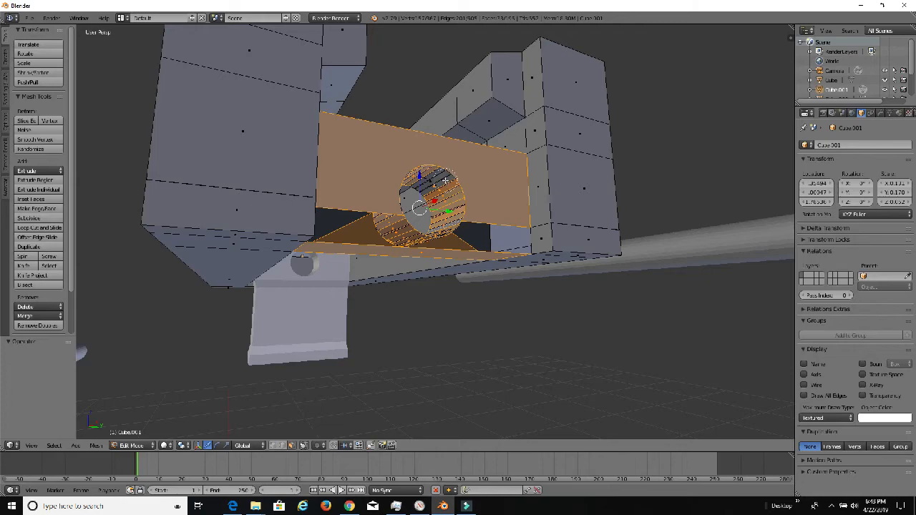
pyautogui.moveTo(446, 185); pyautogui.dragTo(206, 224, button='middle')
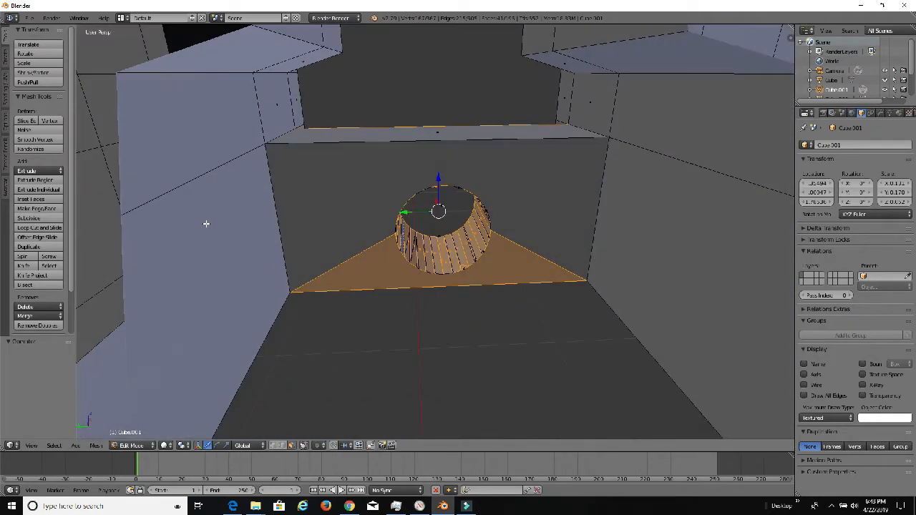
pyautogui.keyDown('shift'); pyautogui.rightClick(345, 188); pyautogui.keyUp('shift')
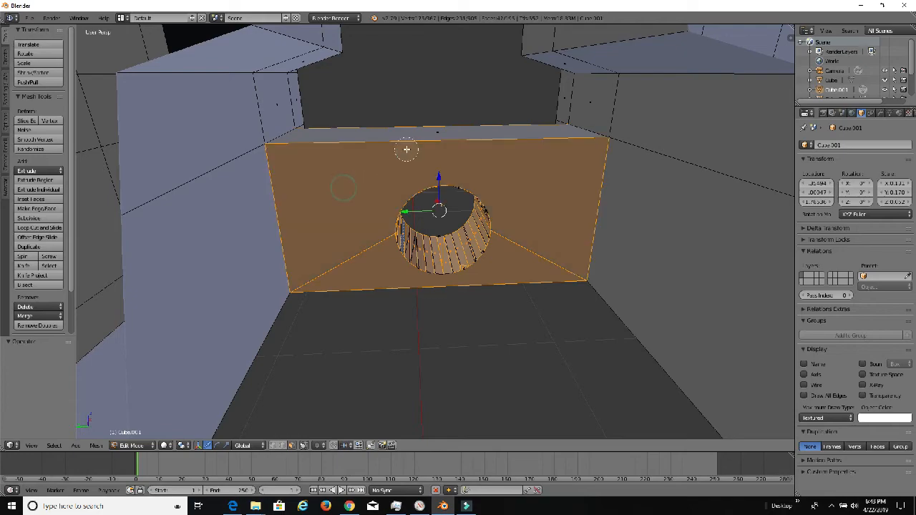
pyautogui.keyDown('shift'); pyautogui.rightClick(419, 136); pyautogui.keyUp('shift')
pyautogui.moveTo(416, 146); pyautogui.dragTo(382, 207, button='middle')
pyautogui.moveTo(402, 240); pyautogui.dragTo(640, 225, button='middle')
pyautogui.moveTo(522, 175); pyautogui.dragTo(495, 216, button='middle')
pyautogui.press('x')
pyautogui.click(506, 179)
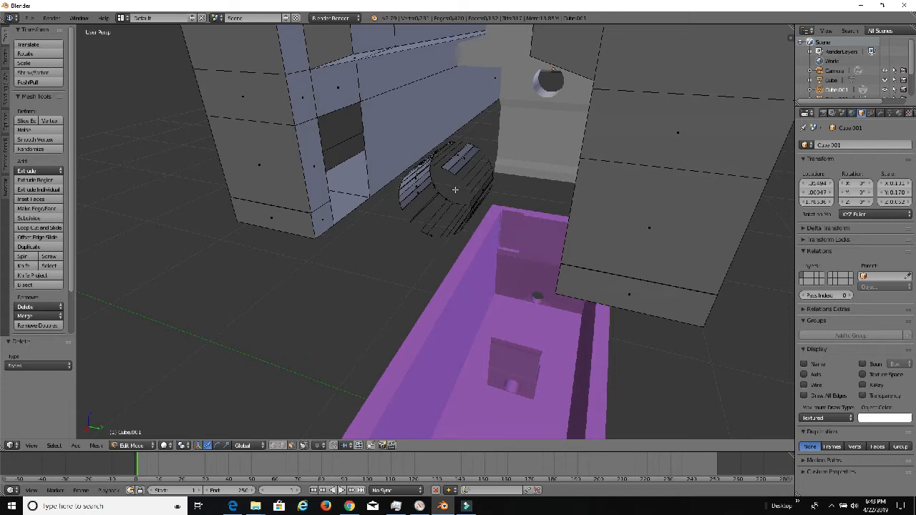
# Delete the leftover hole lining faces together with their vertices.
pyautogui.press('c')
pyautogui.moveTo(456, 176)
pyautogui.mouseDown()
pyautogui.moveTo(458, 160)
pyautogui.moveTo(439, 161)
pyautogui.moveTo(430, 192)
pyautogui.mouseUp()
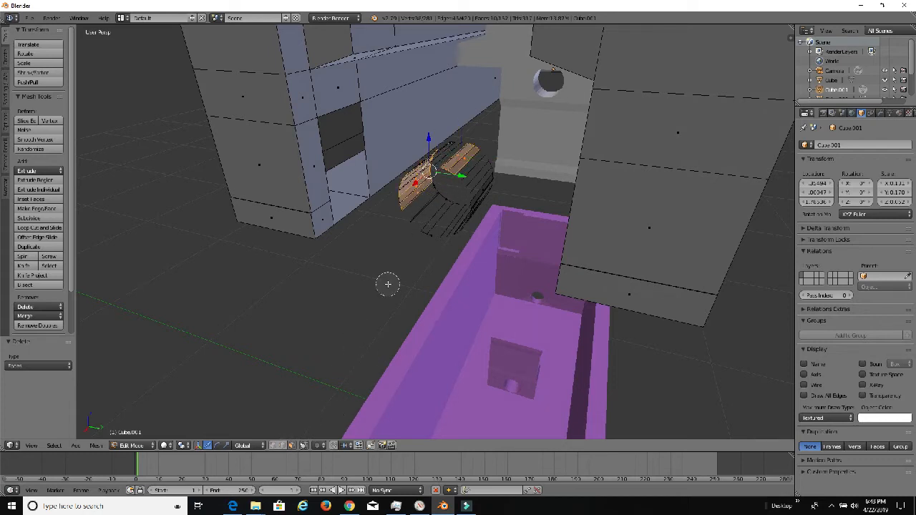
pyautogui.press('Escape')
pyautogui.press('x')
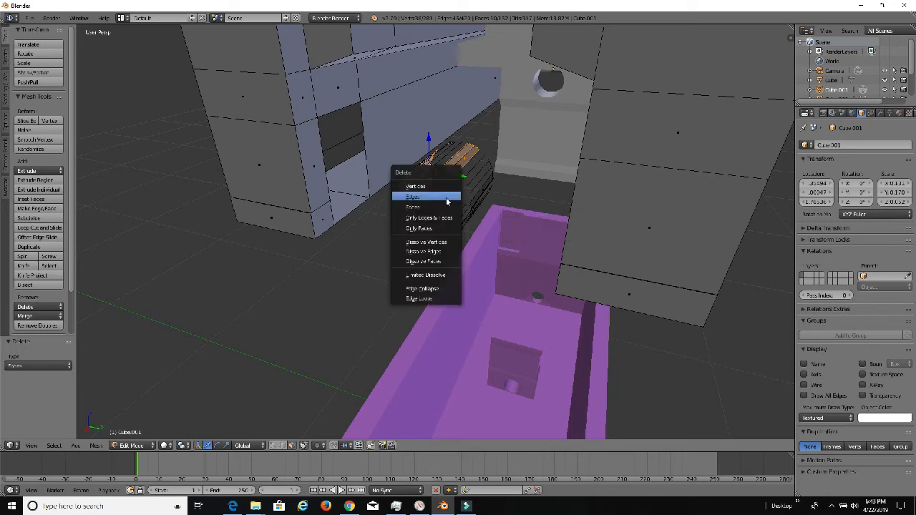
pyautogui.click(447, 186)
pyautogui.moveTo(447, 186); pyautogui.dragTo(441, 246, button='middle')
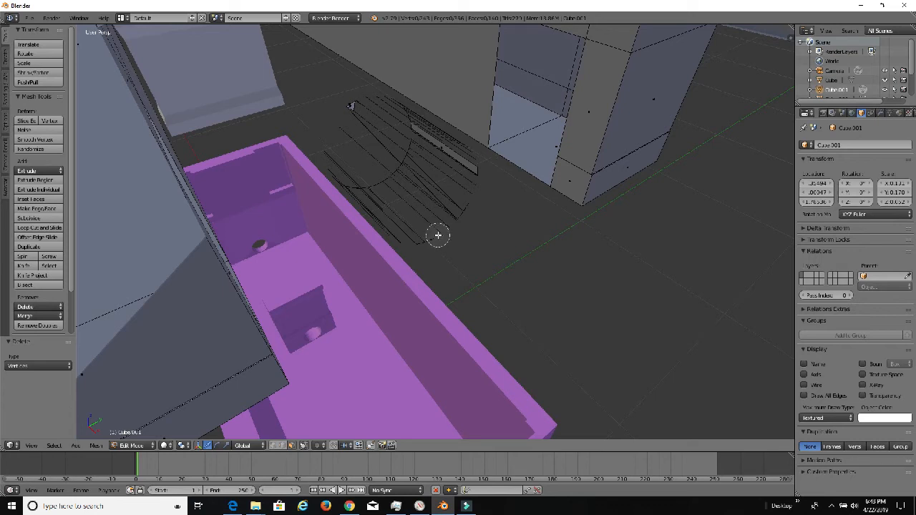
# Select the loose hole rim and lining edges in vertex mode and delete their vertices.
pyautogui.click(273, 444)
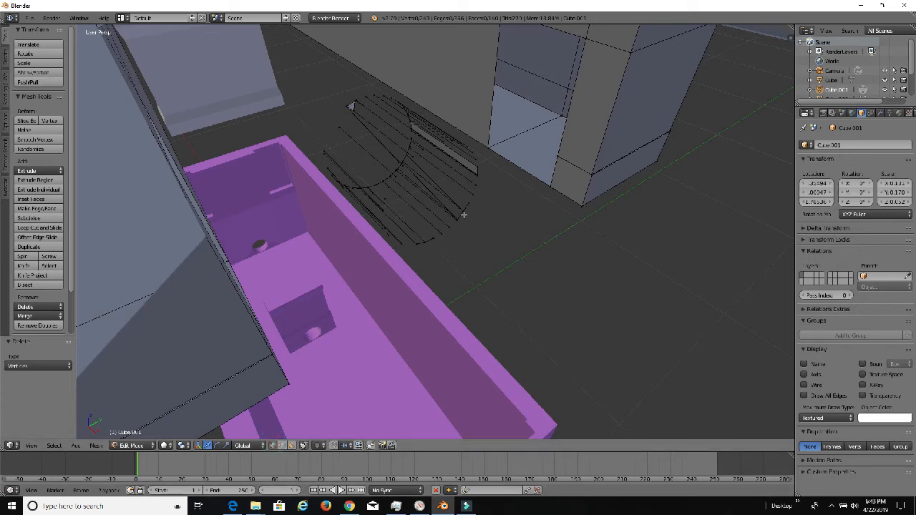
pyautogui.press('c')
pyautogui.moveTo(454, 229)
pyautogui.mouseDown()
pyautogui.moveTo(467, 172)
pyautogui.moveTo(379, 106)
pyautogui.moveTo(387, 105)
pyautogui.moveTo(348, 123)
pyautogui.moveTo(338, 154)
pyautogui.moveTo(352, 187)
pyautogui.moveTo(406, 151)
pyautogui.moveTo(379, 205)
pyautogui.moveTo(433, 236)
pyautogui.moveTo(423, 231)
pyautogui.mouseUp()
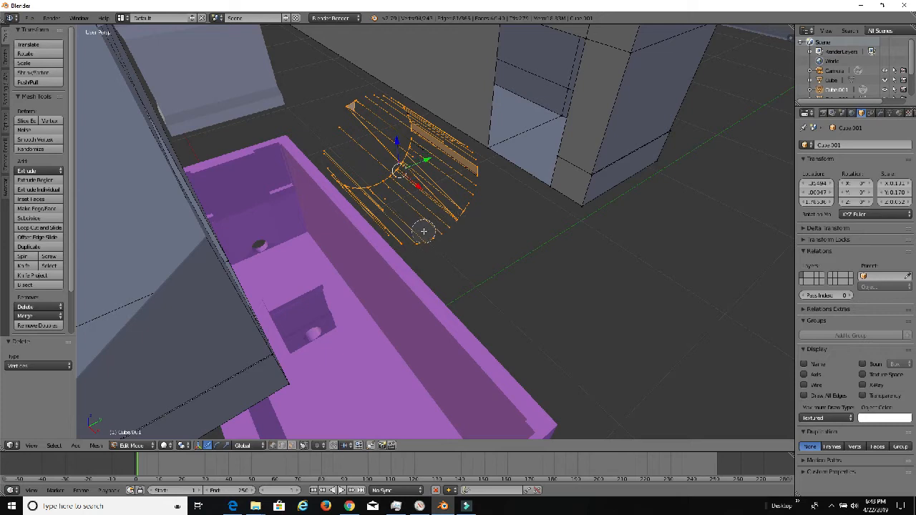
pyautogui.rightClick(426, 202)
pyautogui.press('x')
pyautogui.click(429, 202)
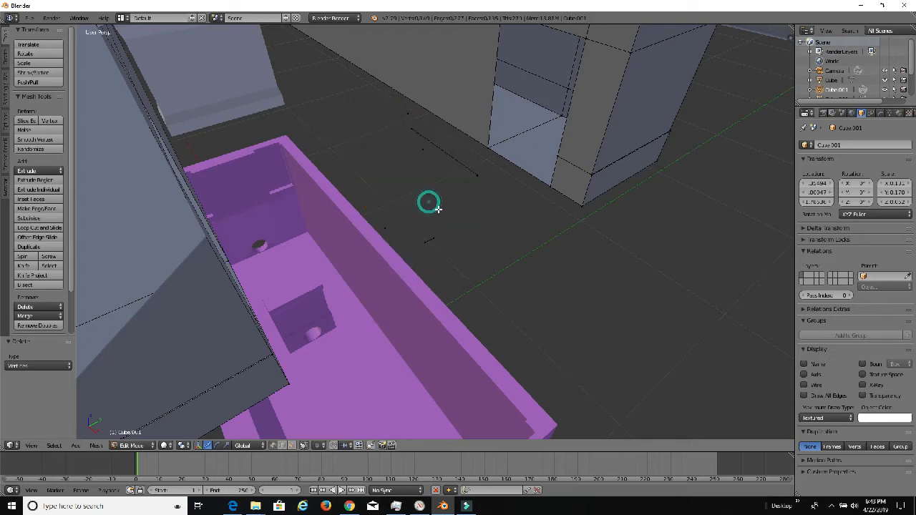
# Delete the remaining stray vertices floating between the two side walls.
pyautogui.press('c')
pyautogui.moveTo(446, 227)
pyautogui.mouseDown()
pyautogui.moveTo(379, 221)
pyautogui.moveTo(409, 124)
pyautogui.moveTo(470, 180)
pyautogui.mouseUp()
pyautogui.rightClick(454, 199)
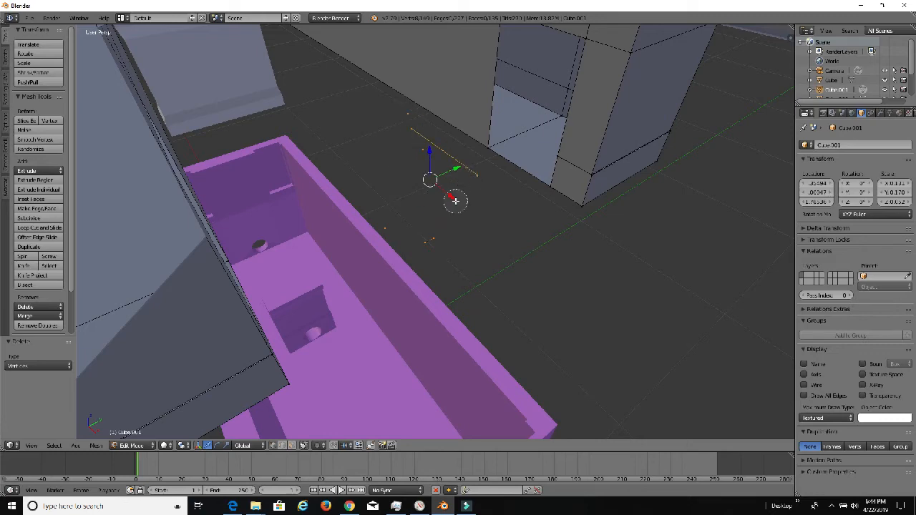
pyautogui.press('x')
pyautogui.click(455, 203)
pyautogui.moveTo(455, 203); pyautogui.dragTo(436, 172, button='middle')
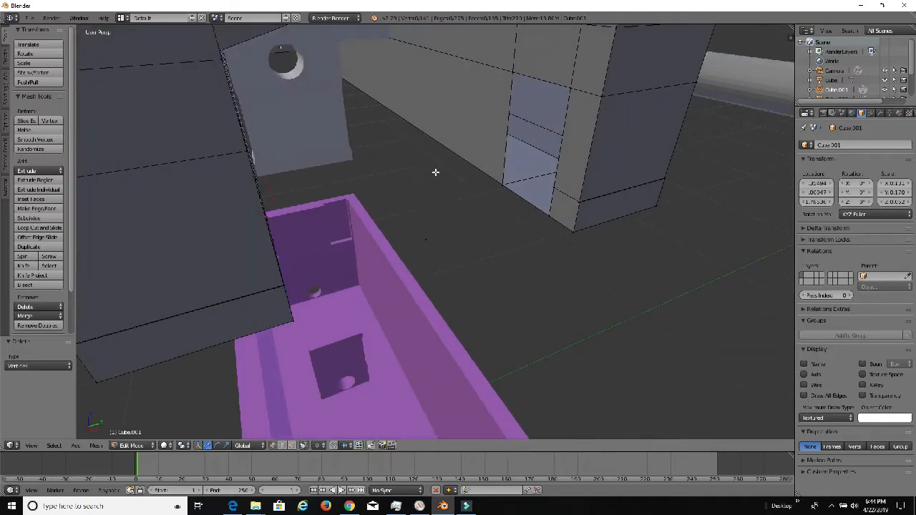
pyautogui.rightClick(432, 244)
pyautogui.press('x')
pyautogui.click(432, 241)
pyautogui.moveTo(429, 231); pyautogui.dragTo(380, 237, button='middle')
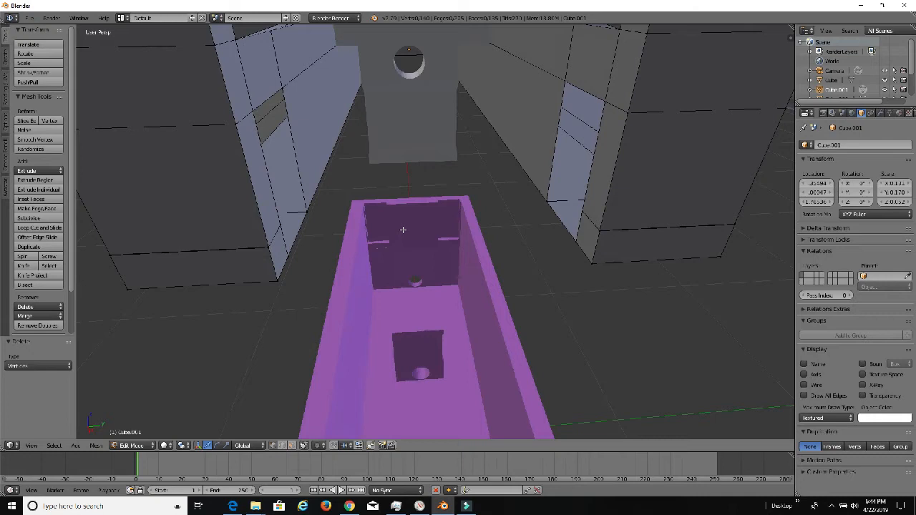
# Create the end wall's inner face between the matching vertical edges of the two side walls.
pyautogui.click(282, 446)
pyautogui.rightClick(304, 227)
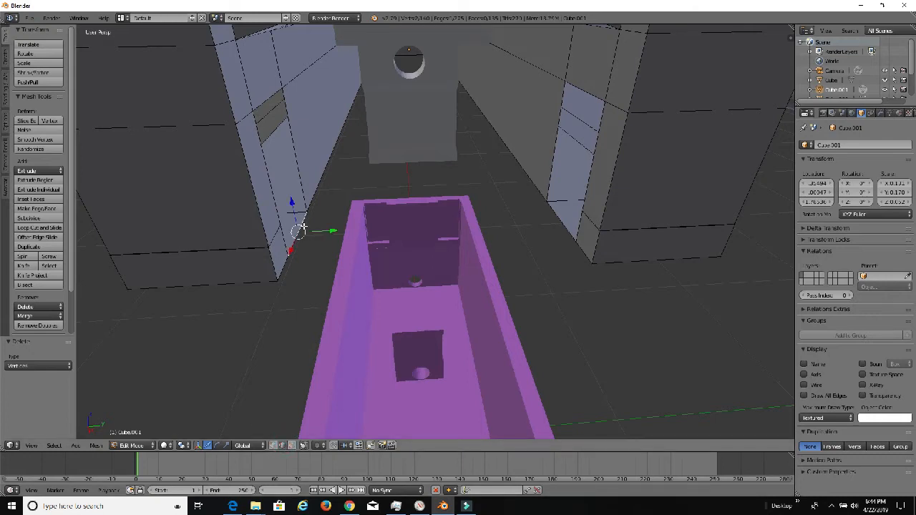
pyautogui.keyDown('shift'); pyautogui.rightClick(299, 184); pyautogui.keyUp('shift')
pyautogui.keyDown('shift'); pyautogui.rightClick(266, 98); pyautogui.keyUp('shift')
pyautogui.keyDown('shift'); pyautogui.rightClick(265, 163); pyautogui.keyUp('shift')
pyautogui.moveTo(416, 203); pyautogui.dragTo(501, 179, button='middle')
pyautogui.rightClick(280, 252)
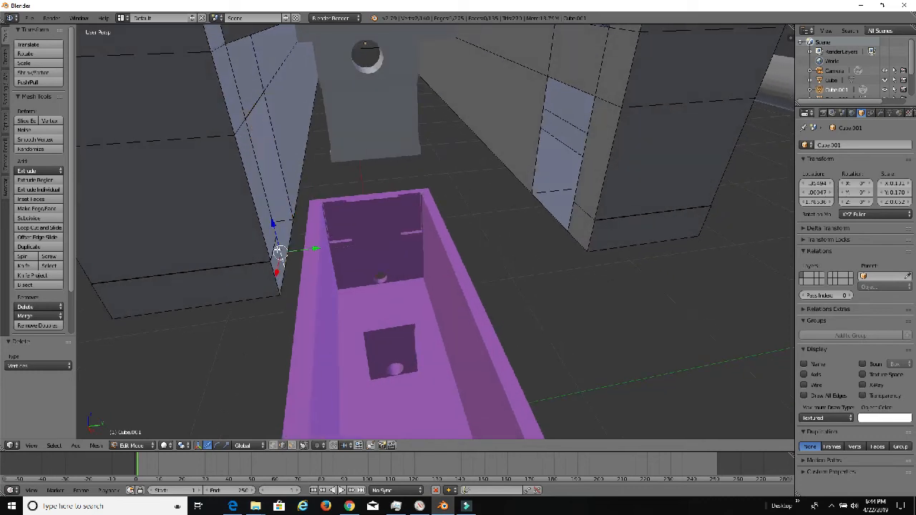
pyautogui.rightClick(270, 108)
pyautogui.keyDown('shift'); pyautogui.rightClick(539, 154); pyautogui.keyUp('shift')
pyautogui.press('f')
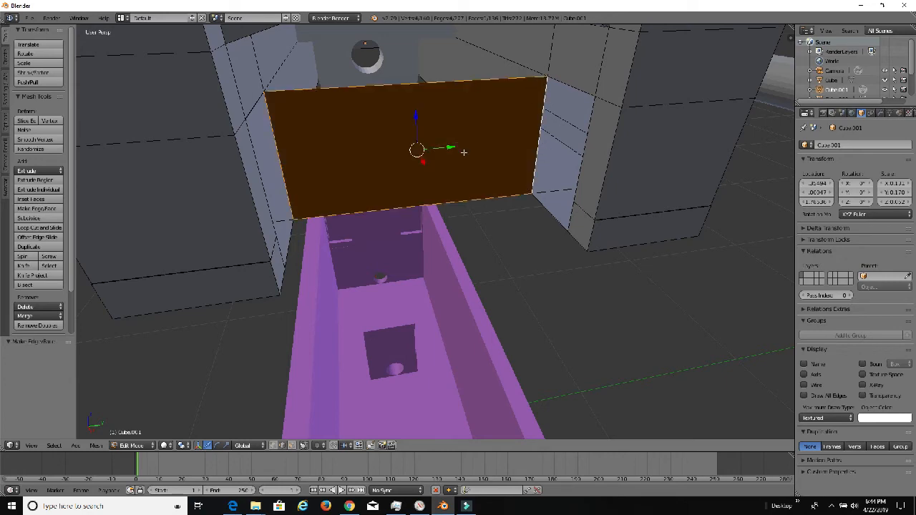
# Create the end wall's top and bottom faces by bridging the matching edges on both side walls.
pyautogui.moveTo(463, 151); pyautogui.dragTo(548, 119, button='middle')
pyautogui.rightClick(614, 84)
pyautogui.keyDown('shift'); pyautogui.rightClick(257, 93); pyautogui.keyUp('shift')
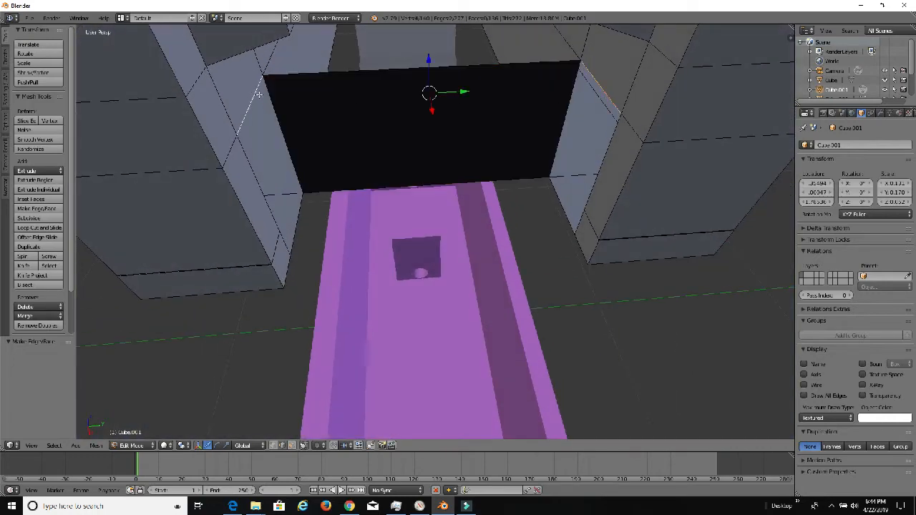
pyautogui.press('f')
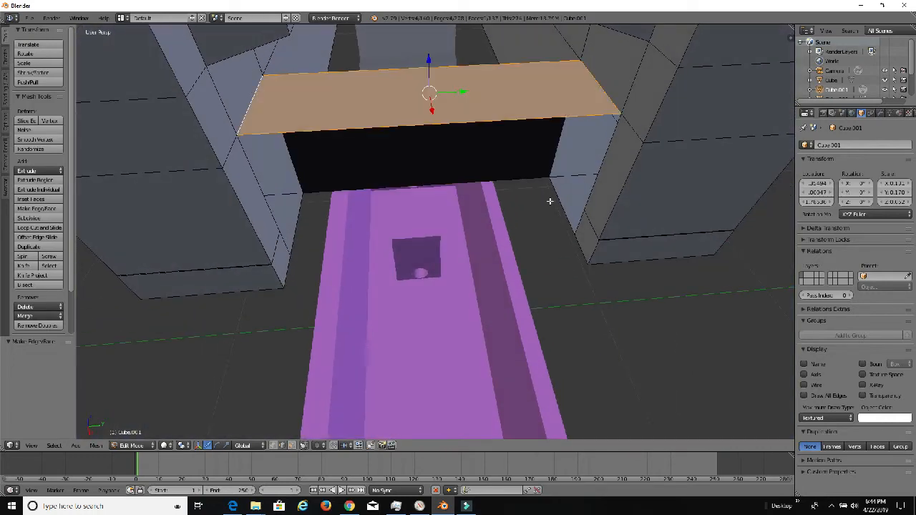
pyautogui.rightClick(550, 201)
pyautogui.keyDown('shift'); pyautogui.rightClick(297, 217); pyautogui.keyUp('shift')
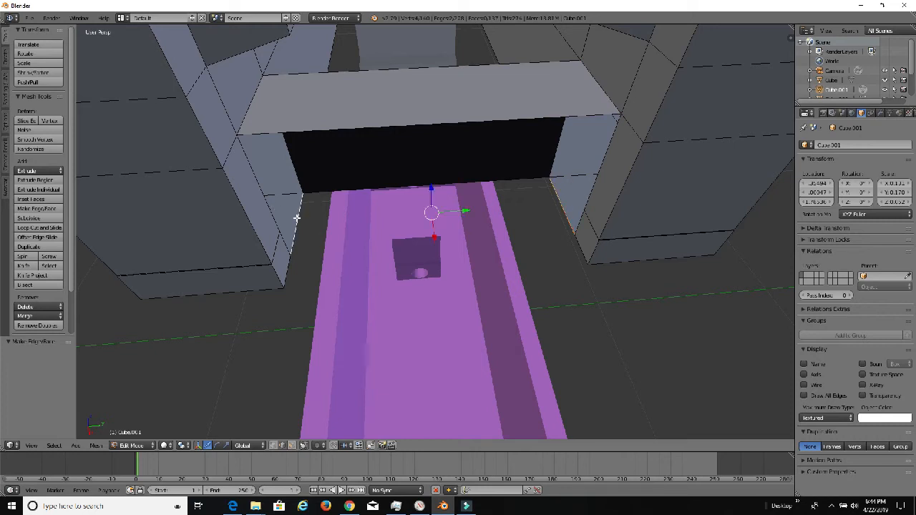
pyautogui.press('f')
# Fill the end wall's narrow lower outer strip and its large outer face between the side walls.
pyautogui.rightClick(580, 227)
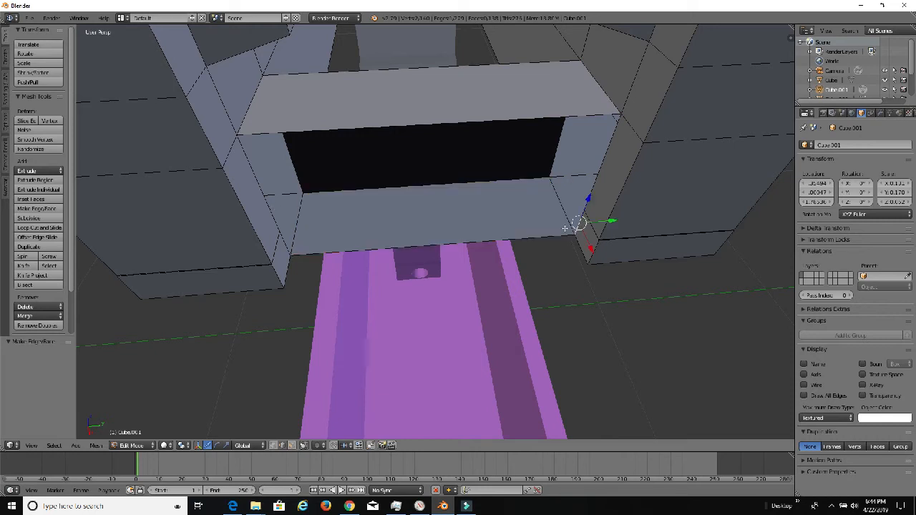
pyautogui.keyDown('shift'); pyautogui.rightClick(286, 244); pyautogui.keyUp('shift')
pyautogui.press('f')
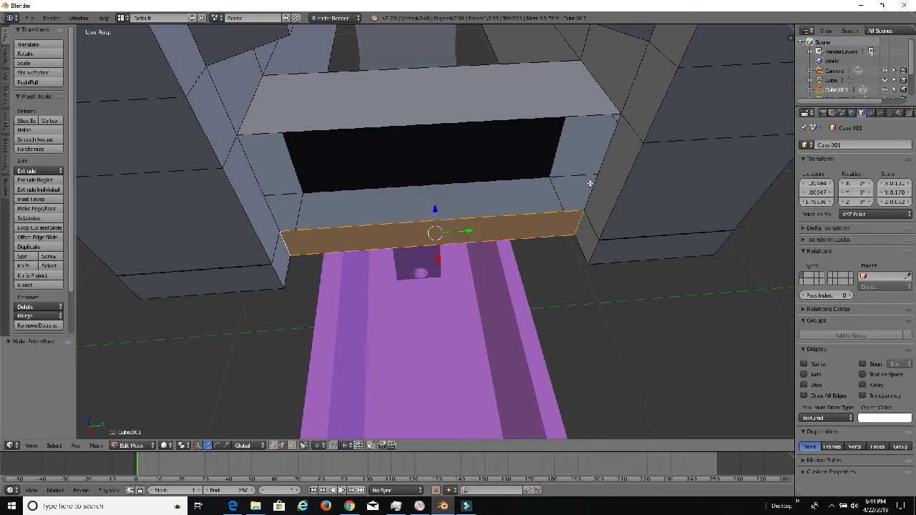
pyautogui.rightClick(591, 183)
pyautogui.keyDown('shift'); pyautogui.rightClick(269, 208); pyautogui.keyUp('shift')
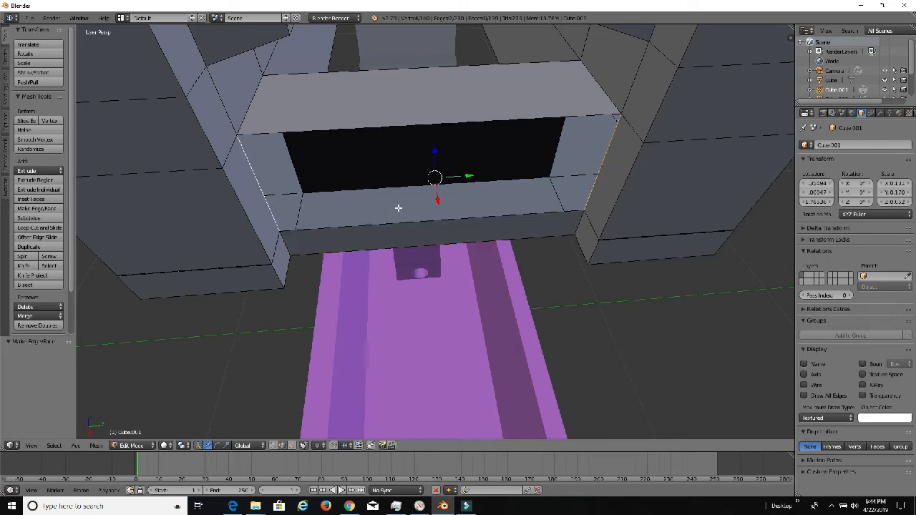
pyautogui.press('f')
pyautogui.scroll(-3, 462, 192)
pyautogui.moveTo(463, 192); pyautogui.dragTo(468, 165, button='middle')
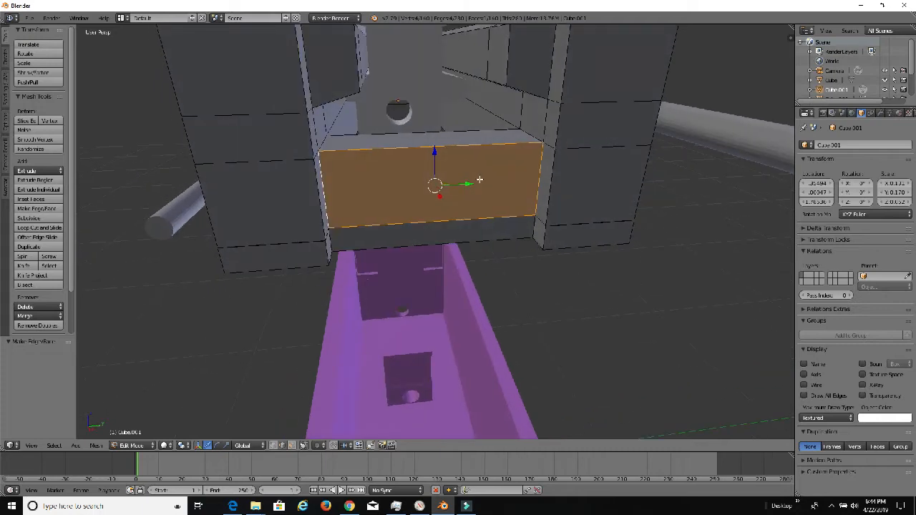
# Return to Object Mode and move the long cylinder -0.480 along Y so it passes through the rebuilt end wall.
pyautogui.press('Tab')
pyautogui.rightClick(739, 138)
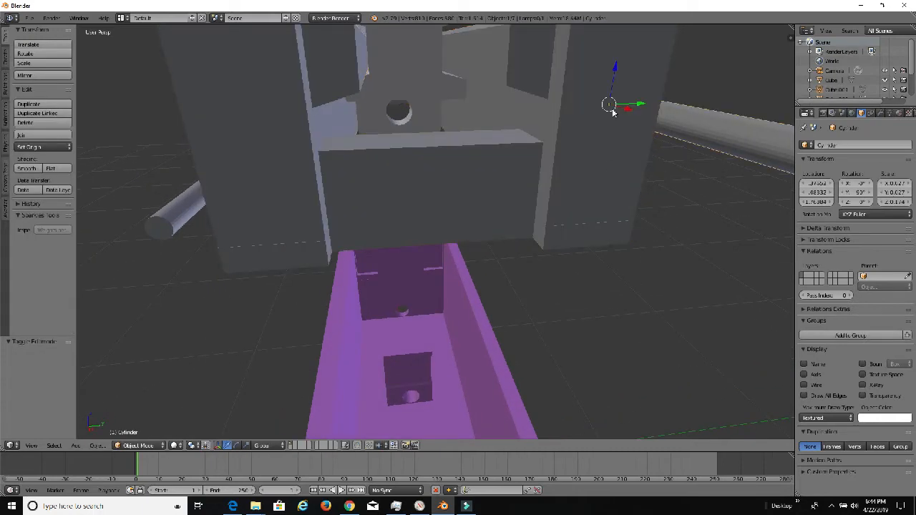
pyautogui.moveTo(642, 104); pyautogui.dragTo(433, 145)
# Cut the cylinder's hole through the gray part's rebuilt end wall with a Boolean Difference modifier and apply it.
pyautogui.rightClick(496, 182)
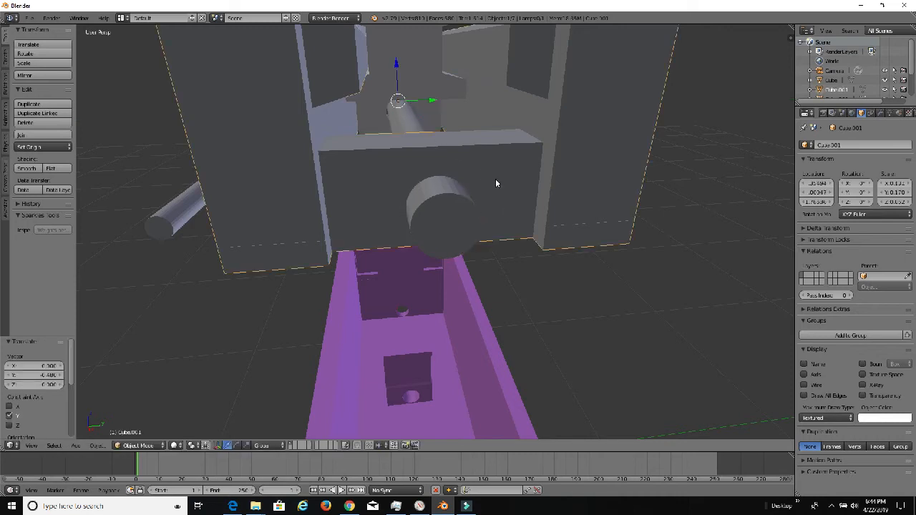
pyautogui.click(881, 114)
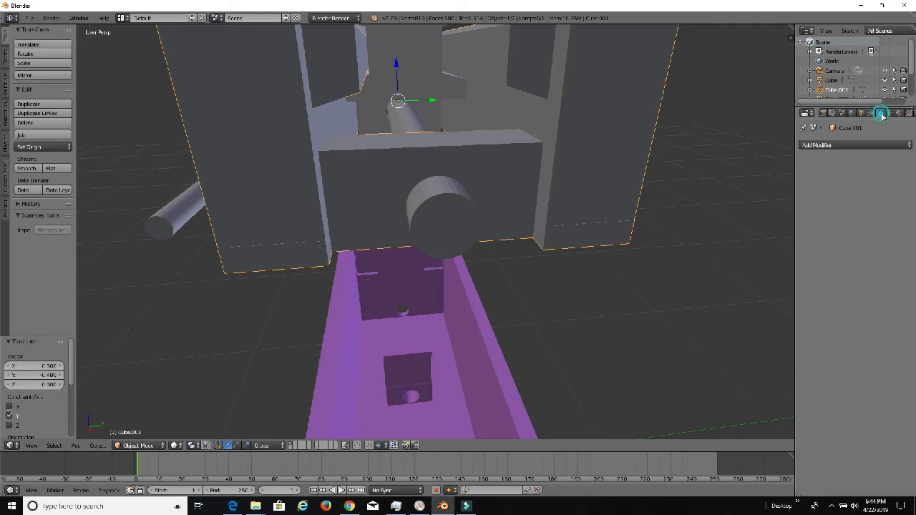
pyautogui.click(837, 146)
pyautogui.click(752, 192)
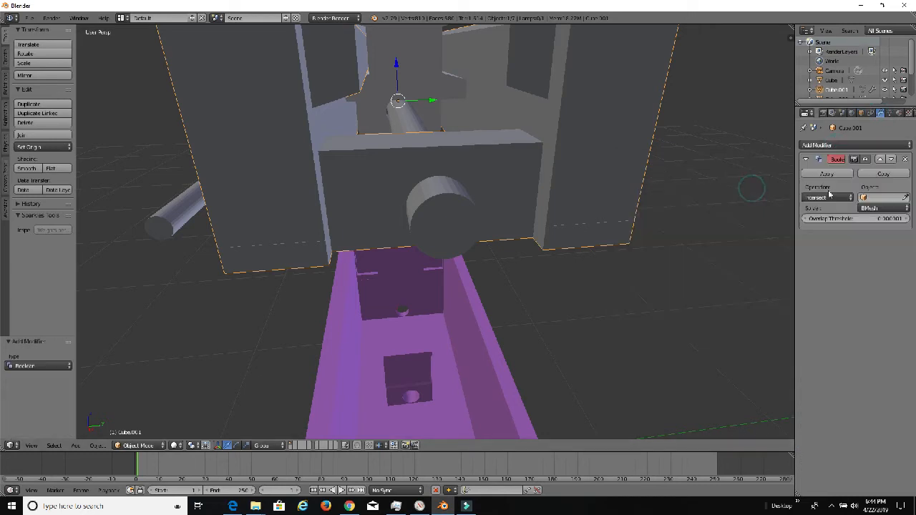
pyautogui.click(828, 197)
pyautogui.click(888, 197)
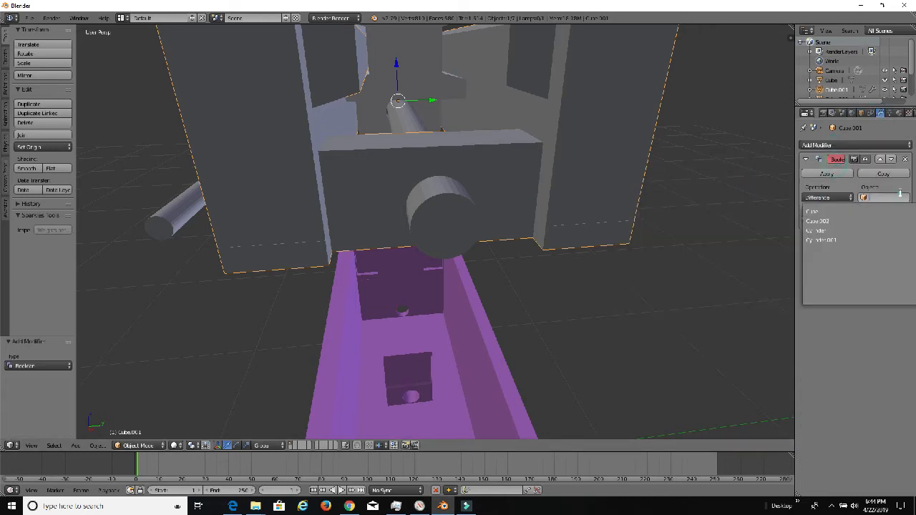
pyautogui.click(906, 196)
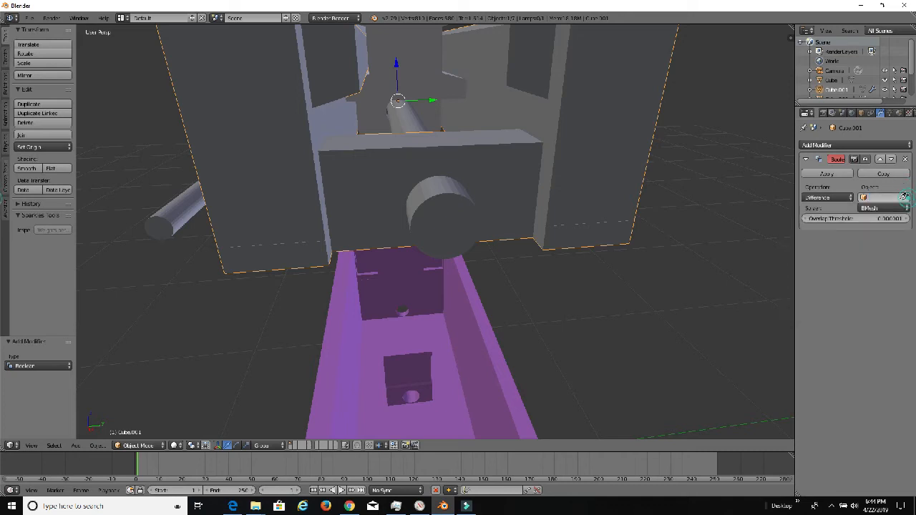
pyautogui.click(440, 204)
pyautogui.click(832, 176)
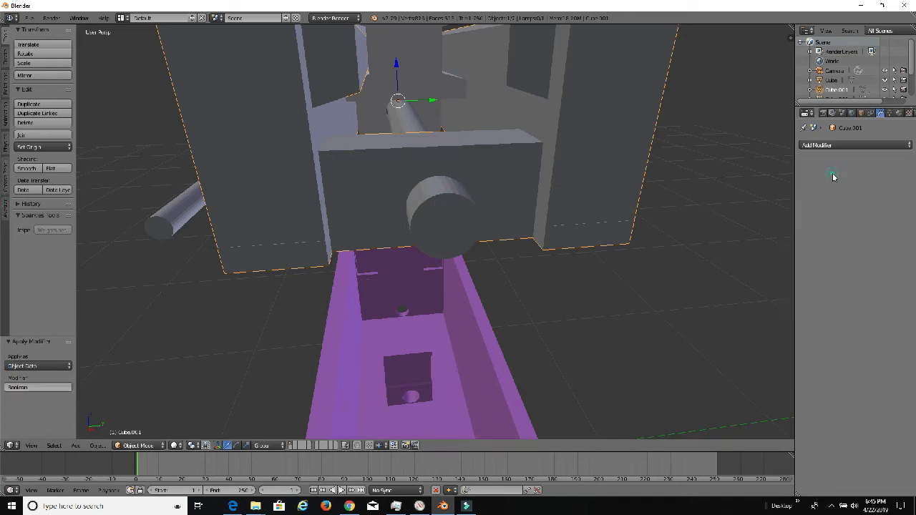
# Move the long cylinder along Y out of the gray part, clear of its side wall.
pyautogui.rightClick(441, 216)
pyautogui.moveTo(430, 109); pyautogui.dragTo(583, 131)
pyautogui.scroll(-4, 501, 188)
pyautogui.scroll(-2, 501, 202)
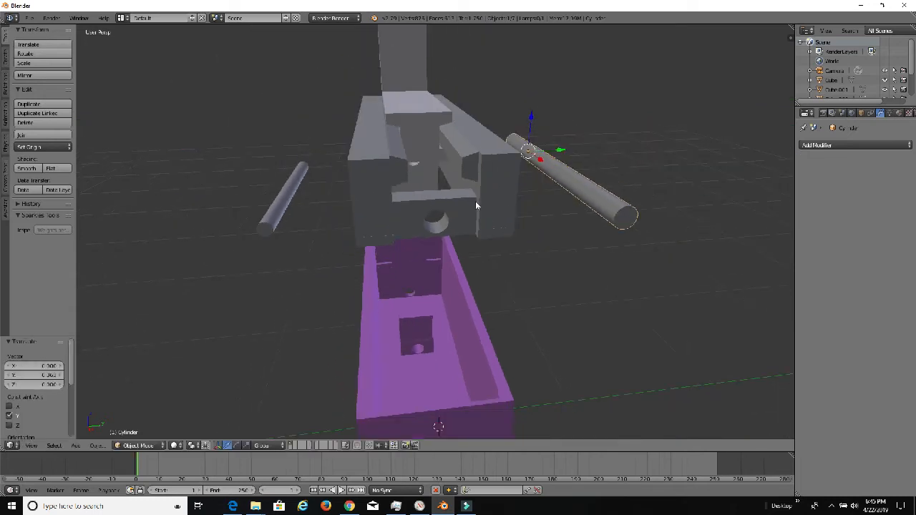
# Examine the recut hole in the gray part and the purple box's interior recesses and holes from several sides.
pyautogui.scroll(3, 476, 202)
pyautogui.moveTo(477, 202); pyautogui.dragTo(620, 164, button='middle')
pyautogui.moveTo(570, 361); pyautogui.dragTo(384, 255, button='middle')
pyautogui.moveTo(388, 303); pyautogui.dragTo(343, 352, button='middle')
pyautogui.scroll(3, 360, 298)
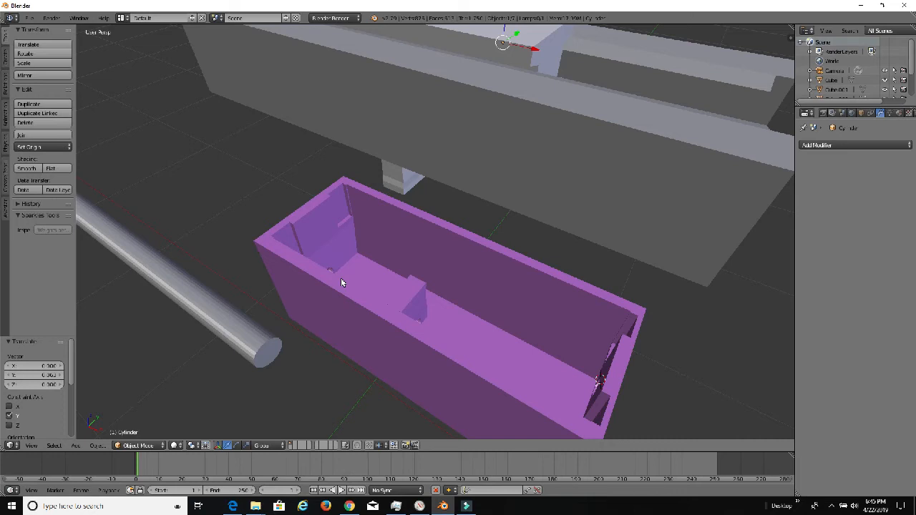
pyautogui.moveTo(341, 278); pyautogui.dragTo(436, 315, button='middle')
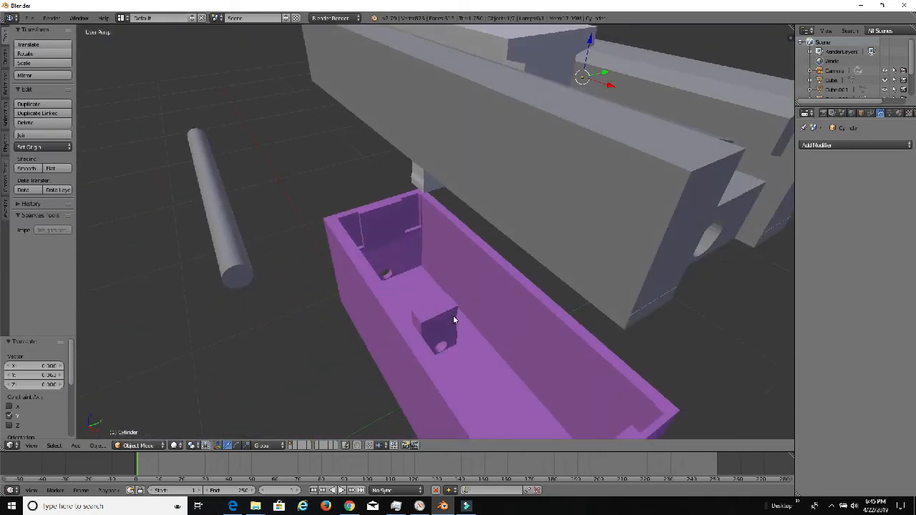
pyautogui.moveTo(440, 354); pyautogui.dragTo(641, 161, button='middle')
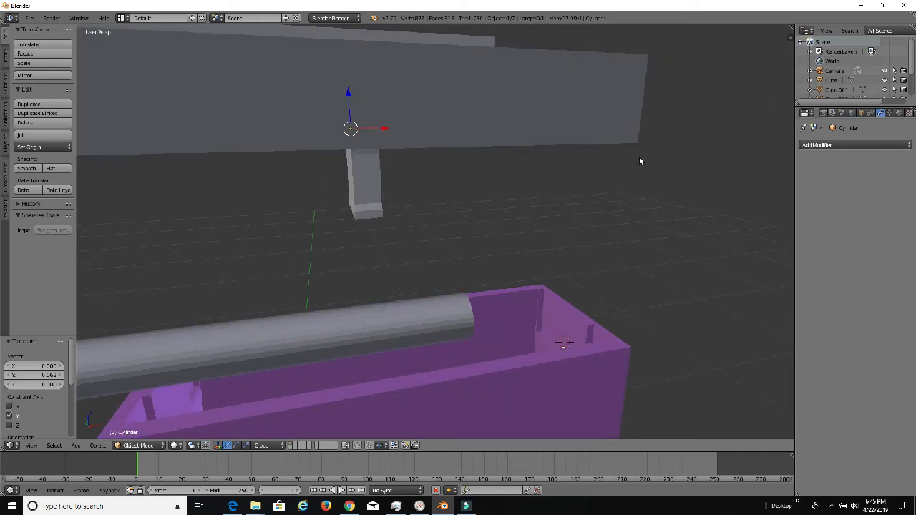
pyautogui.moveTo(403, 156); pyautogui.dragTo(502, 72, button='middle')
pyautogui.moveTo(486, 279); pyautogui.dragTo(334, 170, button='middle')
pyautogui.moveTo(447, 217); pyautogui.dragTo(554, 230, button='middle')
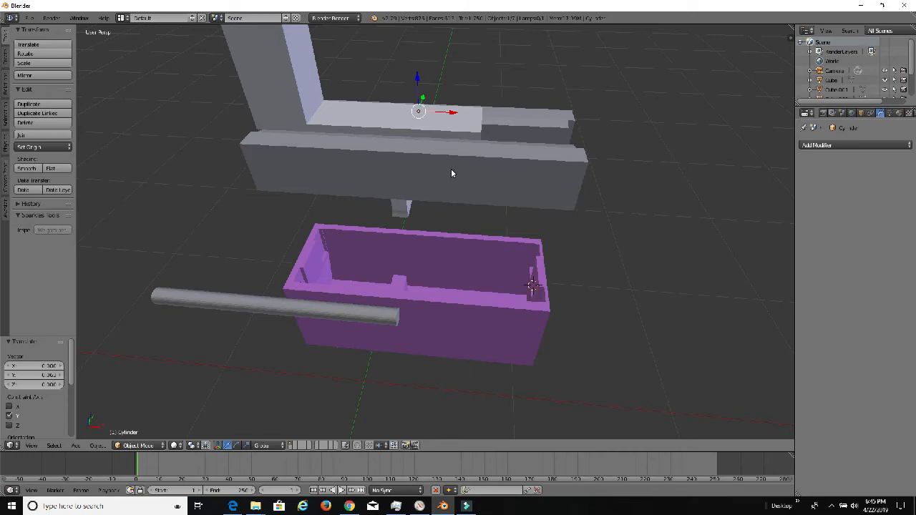
pyautogui.moveTo(465, 168); pyautogui.dragTo(403, 150, button='middle')
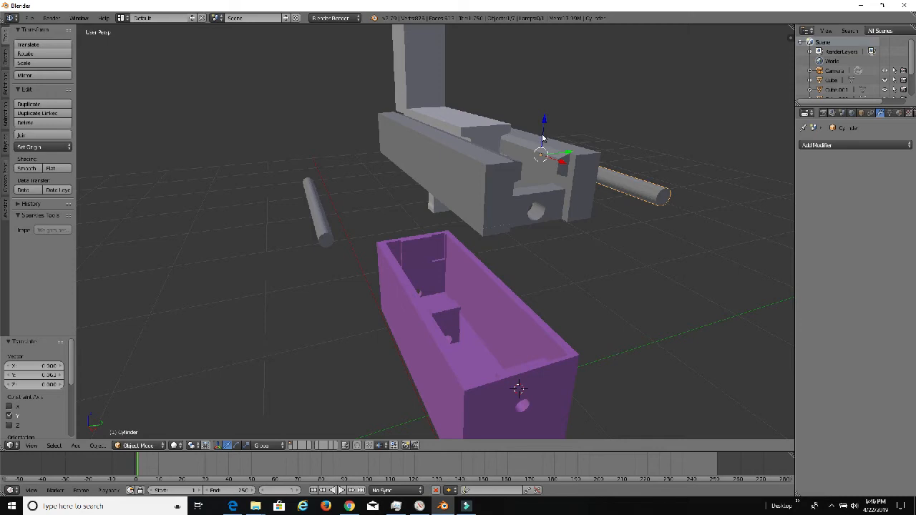
# Raise the purple box along Z around the gray part to test the fit, and lower it back by 0.681.
pyautogui.rightClick(476, 317)
pyautogui.moveTo(453, 318); pyautogui.dragTo(455, 221)
pyautogui.moveTo(534, 249); pyautogui.dragTo(499, 216, button='middle')
pyautogui.scroll(3, 571, 301)
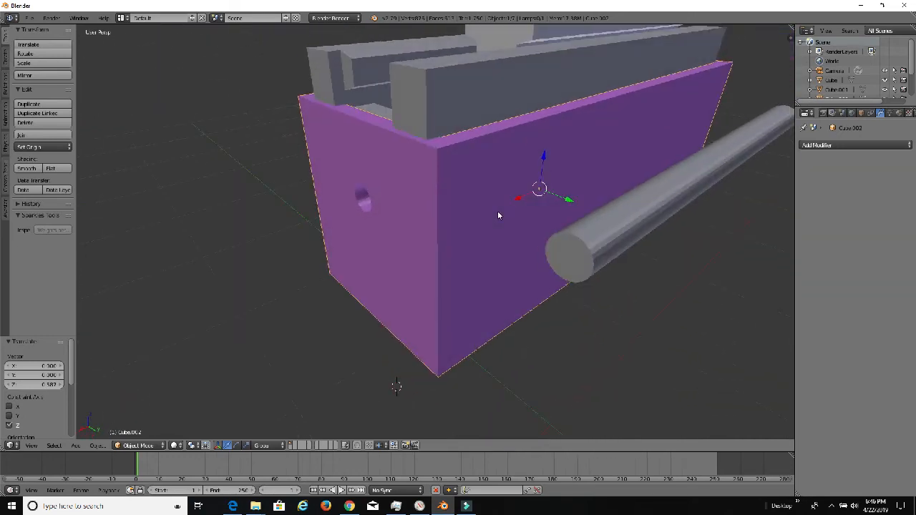
pyautogui.moveTo(544, 164); pyautogui.dragTo(549, 130)
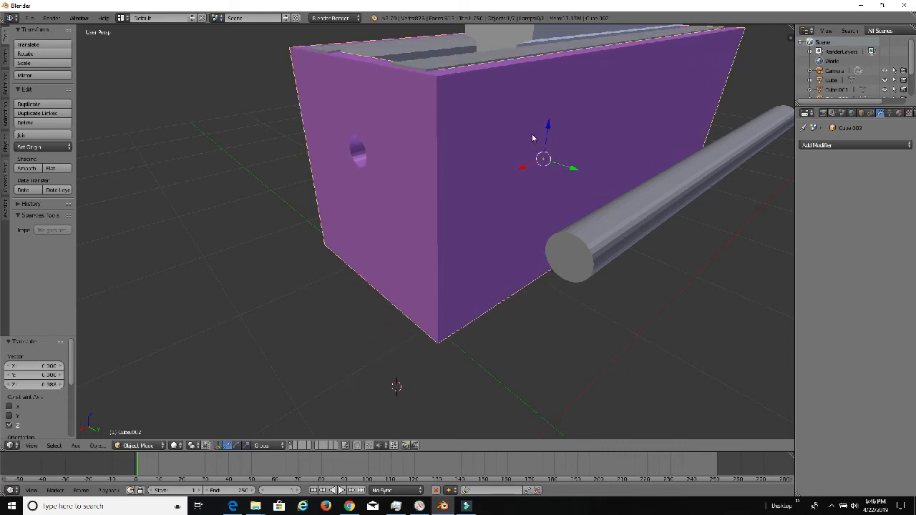
pyautogui.moveTo(550, 130); pyautogui.dragTo(573, 197, button='middle')
pyautogui.moveTo(594, 236); pyautogui.dragTo(643, 210, button='middle')
# In Edit Mode, deepen both recesses in the purple box's end wall by moving their back faces slightly along X.
pyautogui.scroll(3, 511, 332)
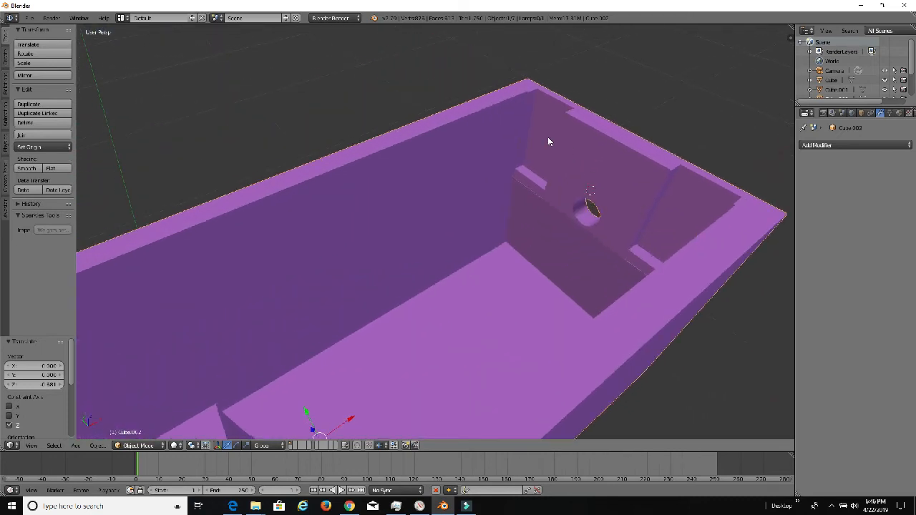
pyautogui.press('Tab')
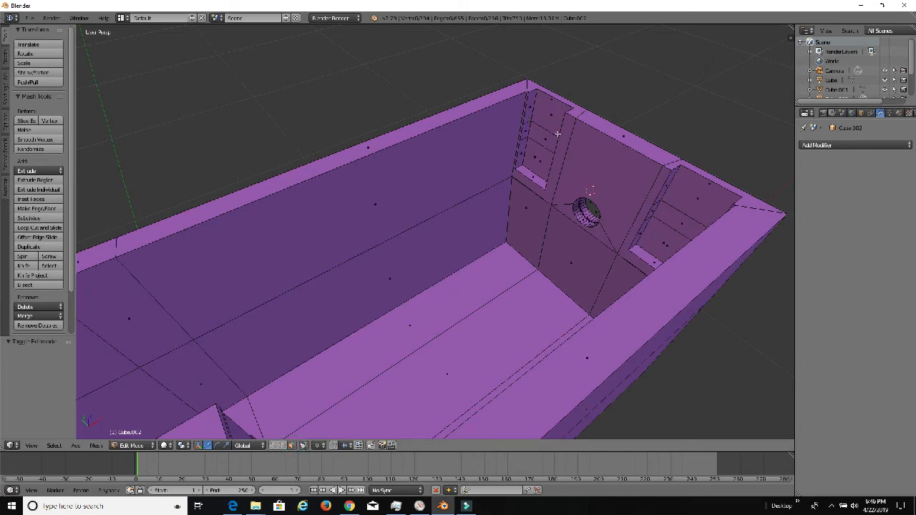
pyautogui.moveTo(558, 133); pyautogui.dragTo(516, 231, button='middle')
pyautogui.rightClick(566, 109)
pyautogui.keyDown('shift'); pyautogui.rightClick(460, 285); pyautogui.keyUp('shift')
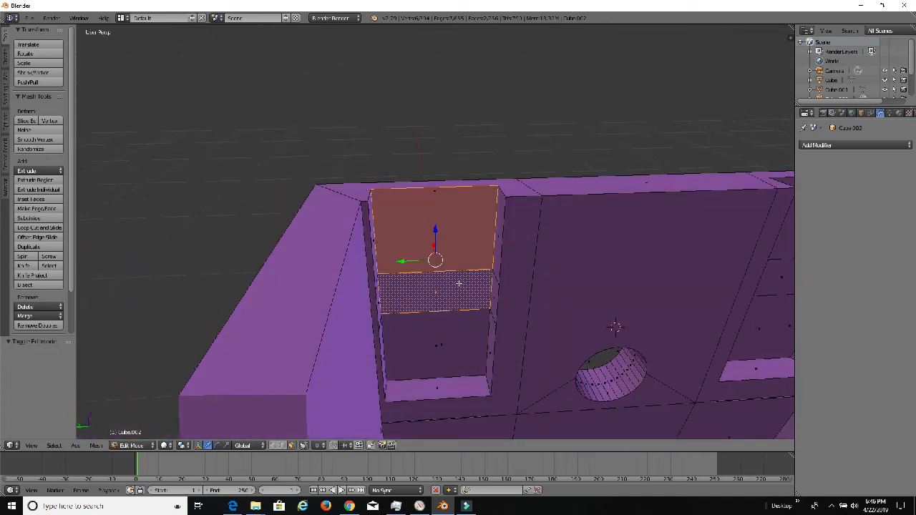
pyautogui.keyDown('shift'); pyautogui.rightClick(462, 338); pyautogui.keyUp('shift')
pyautogui.keyDown('shift'); pyautogui.rightClick(759, 314); pyautogui.keyUp('shift')
pyautogui.keyDown('shift'); pyautogui.rightClick(781, 275); pyautogui.keyUp('shift')
pyautogui.keyDown('shift'); pyautogui.rightClick(788, 231); pyautogui.keyUp('shift')
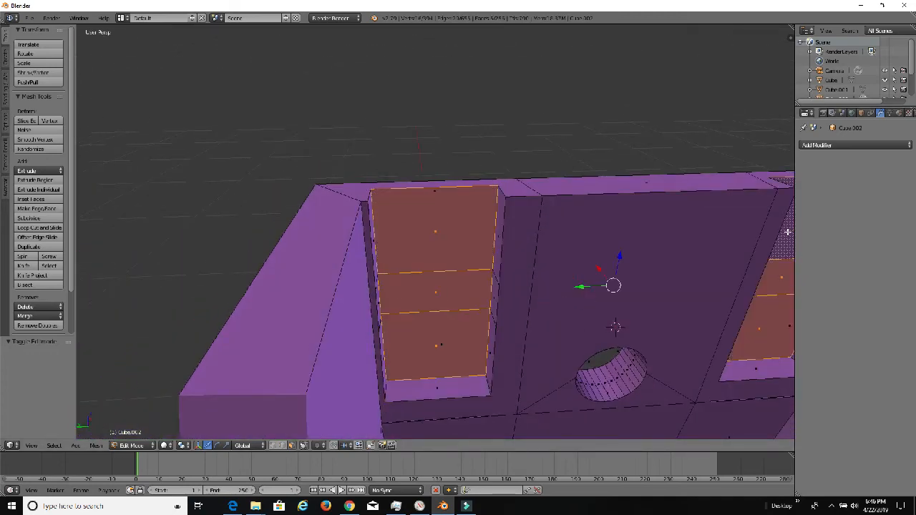
pyautogui.scroll(-3, 661, 266)
pyautogui.moveTo(635, 266); pyautogui.dragTo(566, 301, button='middle')
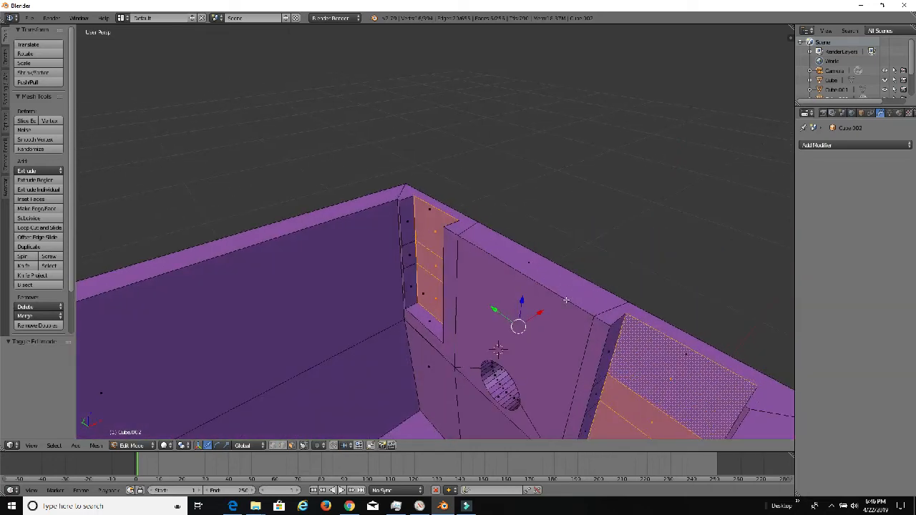
pyautogui.moveTo(538, 313); pyautogui.dragTo(539, 312)
# Widen the first recess by moving its side faces nearest the hole -0.002 and its outer side faces 0.001 along Y.
pyautogui.moveTo(539, 313); pyautogui.dragTo(500, 248, button='middle')
pyautogui.rightClick(468, 230)
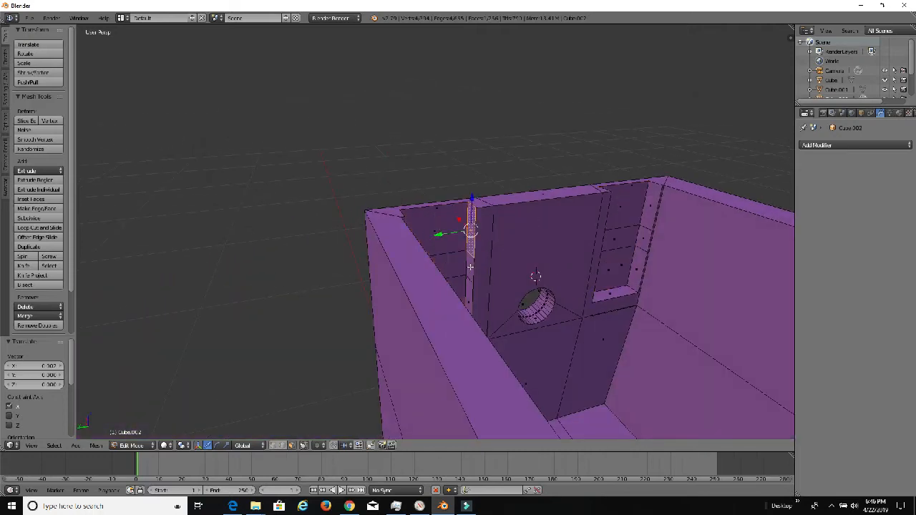
pyautogui.keyDown('shift'); pyautogui.rightClick(471, 267); pyautogui.keyUp('shift')
pyautogui.keyDown('shift'); pyautogui.rightClick(470, 290); pyautogui.keyUp('shift')
pyautogui.moveTo(489, 289); pyautogui.dragTo(452, 275, button='middle')
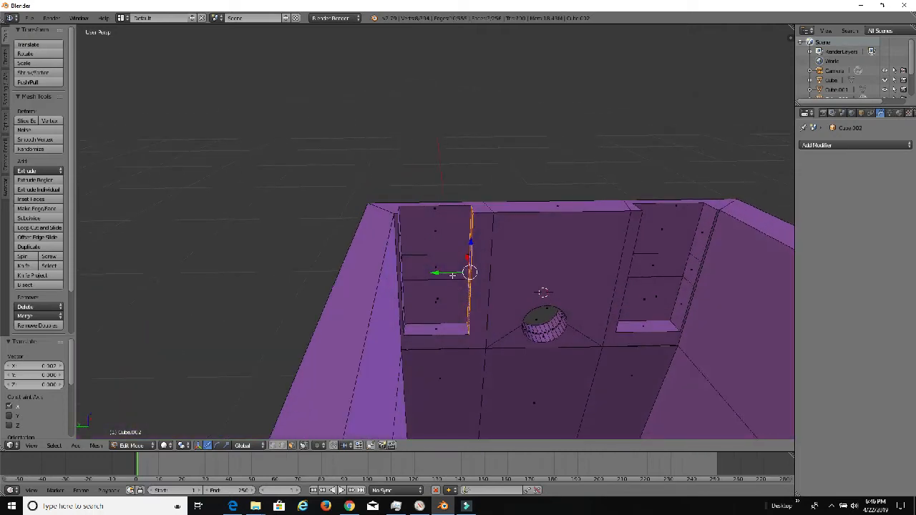
pyautogui.moveTo(443, 273); pyautogui.dragTo(442, 272)
pyautogui.moveTo(442, 272); pyautogui.dragTo(422, 275, button='middle')
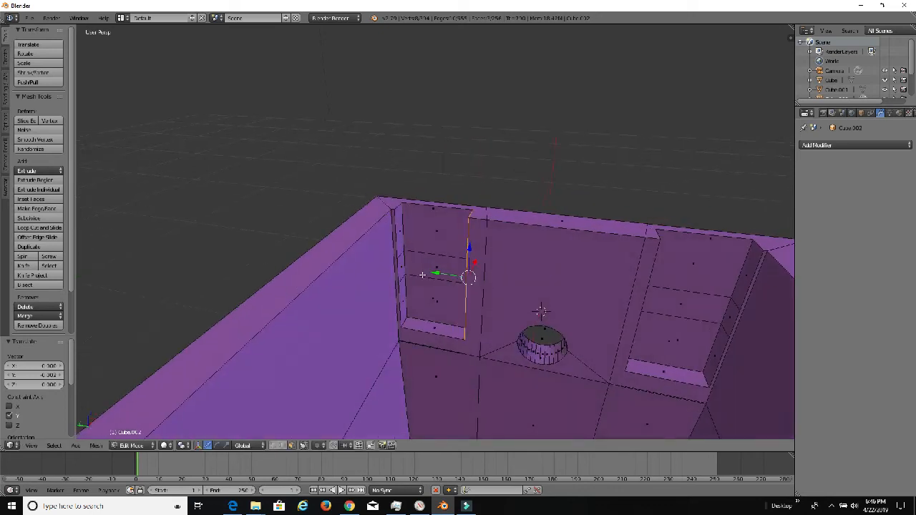
pyautogui.rightClick(402, 297)
pyautogui.keyDown('shift'); pyautogui.rightClick(400, 244); pyautogui.keyUp('shift')
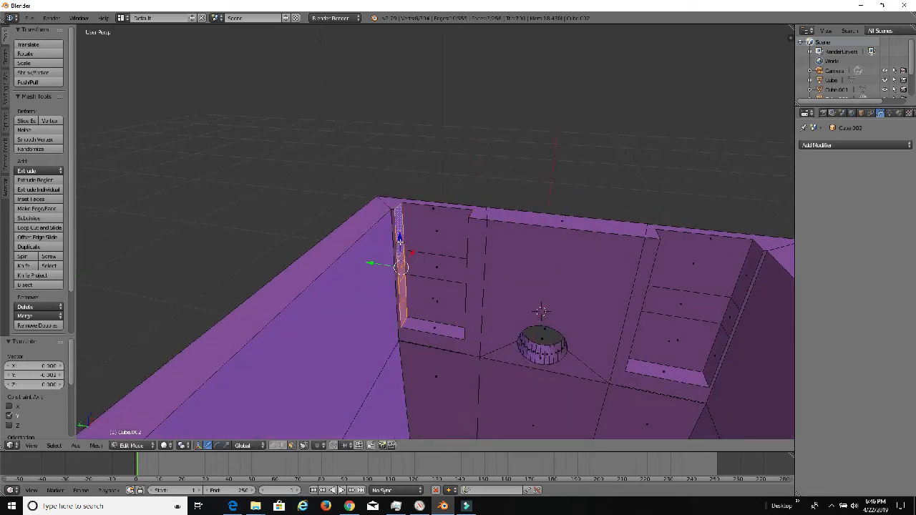
pyautogui.moveTo(381, 265); pyautogui.dragTo(379, 265)
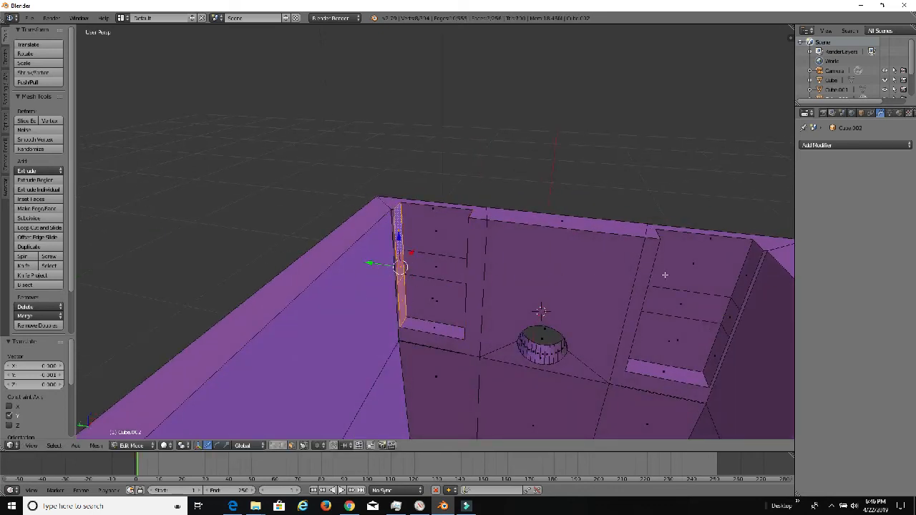
# Widen the second recess by moving its side faces nearest the hole 0.002 and its outer side faces -0.001 along Y.
pyautogui.moveTo(665, 274); pyautogui.dragTo(581, 323, button='middle')
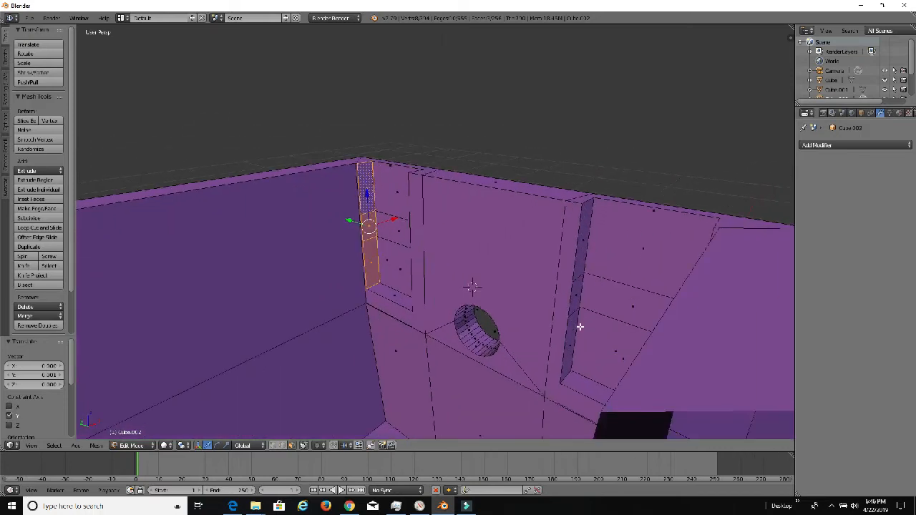
pyautogui.rightClick(574, 316)
pyautogui.keyDown('shift'); pyautogui.rightClick(581, 280); pyautogui.keyUp('shift')
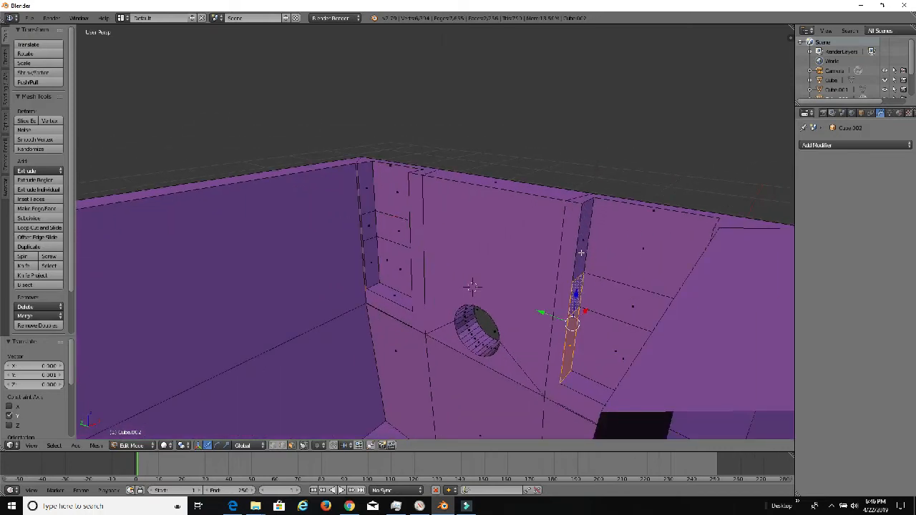
pyautogui.keyDown('shift'); pyautogui.rightClick(581, 253); pyautogui.keyUp('shift')
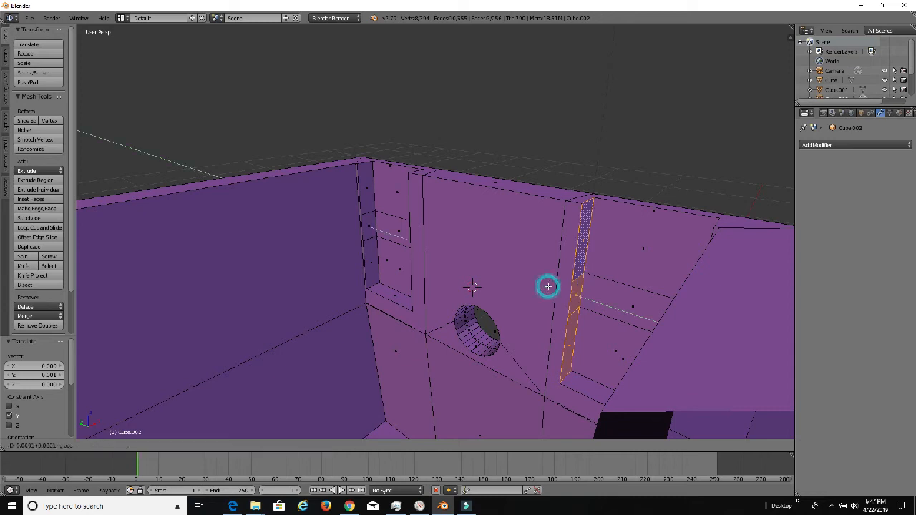
pyautogui.moveTo(546, 287); pyautogui.dragTo(676, 299, button='middle')
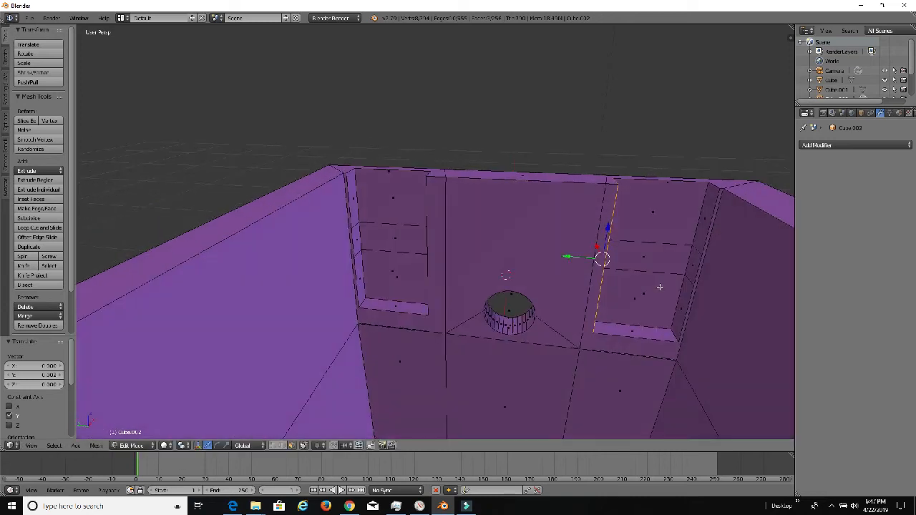
pyautogui.rightClick(684, 304)
pyautogui.keyDown('shift'); pyautogui.rightClick(699, 235); pyautogui.keyUp('shift')
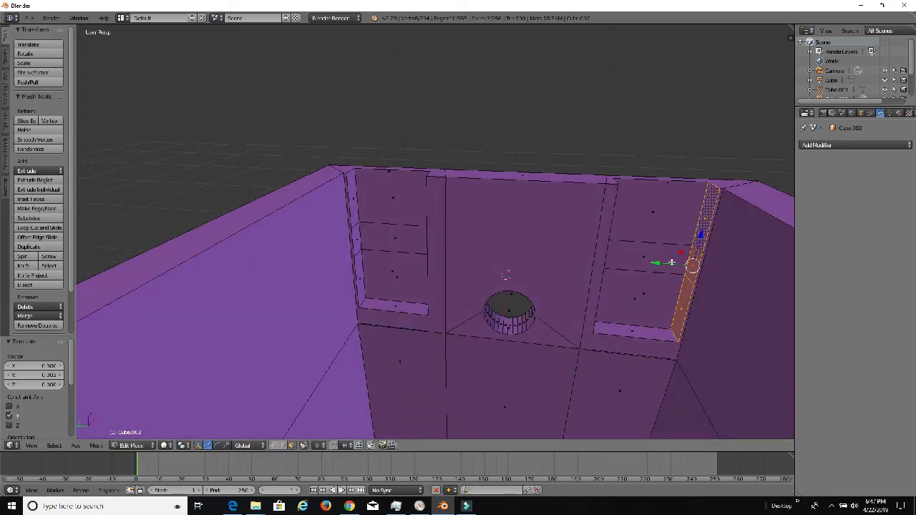
pyautogui.moveTo(667, 265); pyautogui.dragTo(668, 269)
# Deepen both recesses in the box's opposite end wall by moving their back faces -0.004 along X.
pyautogui.moveTo(668, 268); pyautogui.dragTo(84, 261, button='middle')
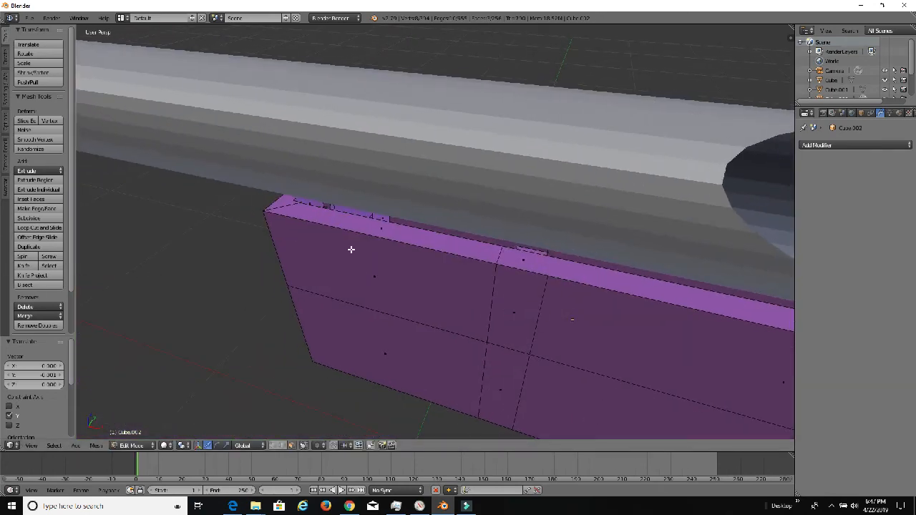
pyautogui.moveTo(351, 249); pyautogui.dragTo(491, 124, button='middle')
pyautogui.rightClick(491, 125)
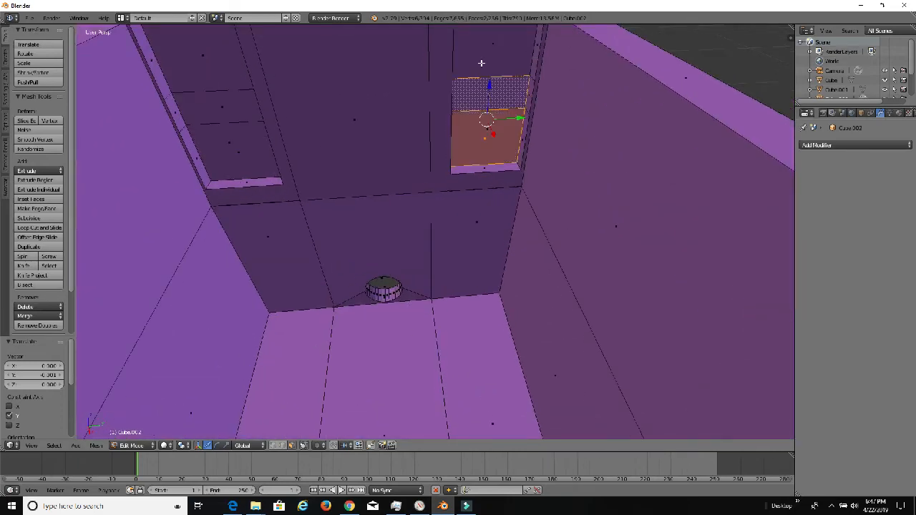
pyautogui.moveTo(481, 63); pyautogui.dragTo(531, 285, button='middle')
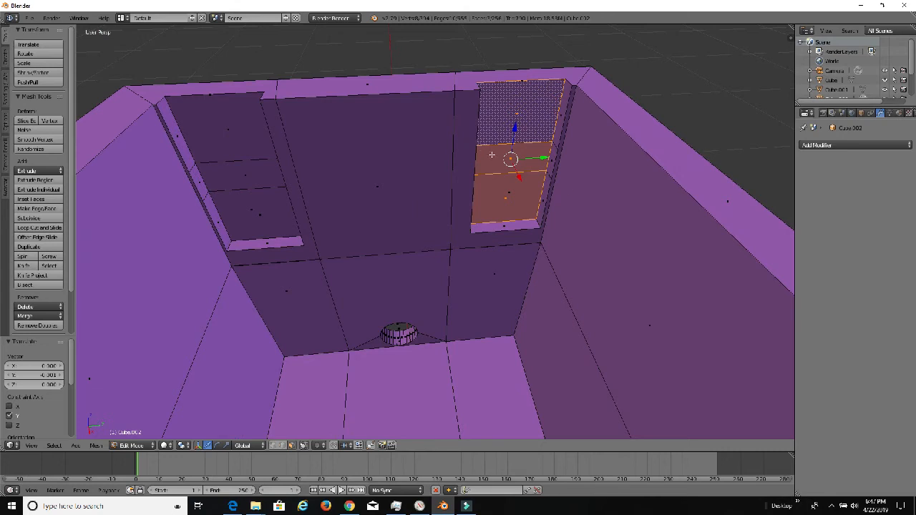
pyautogui.moveTo(491, 155); pyautogui.dragTo(554, 164, button='middle')
pyautogui.moveTo(586, 149); pyautogui.dragTo(582, 145)
pyautogui.rightClick(282, 227)
pyautogui.press('e')
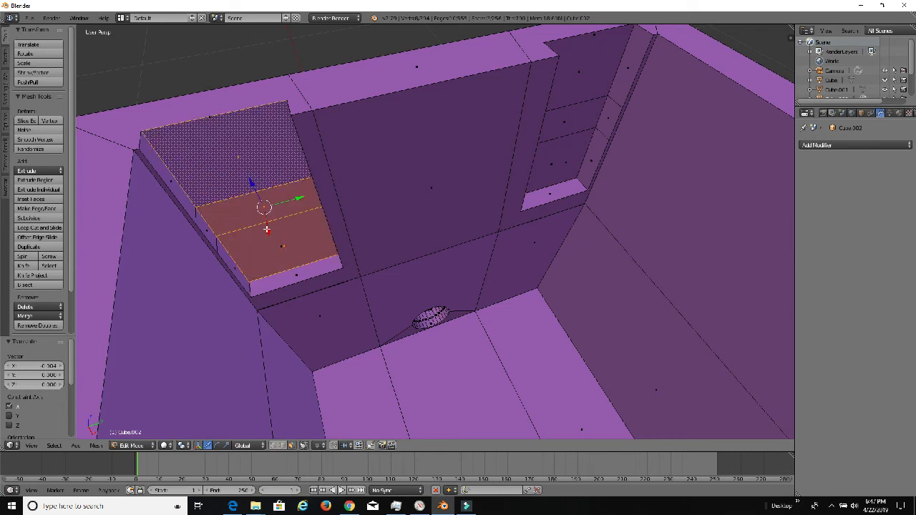
pyautogui.click(265, 224)
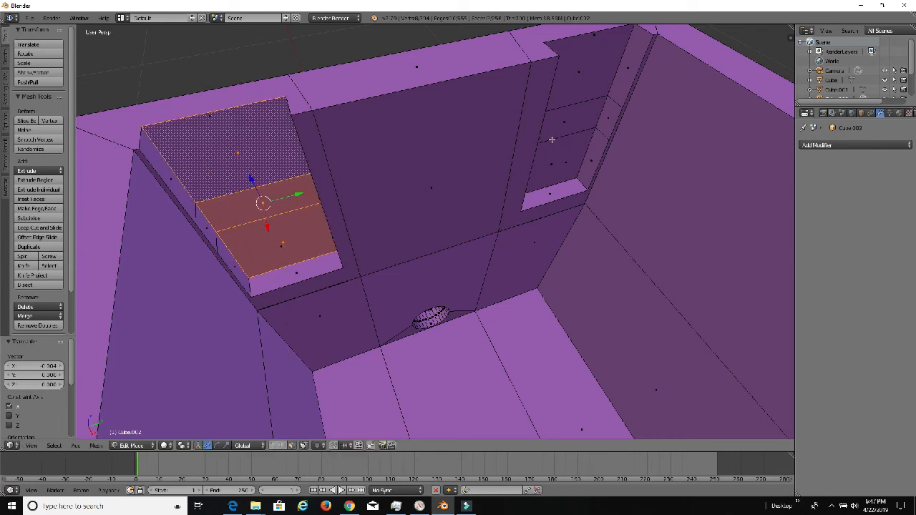
# Widen the positive-Y recess in the box's end wall by moving its three outer side faces 0.002 along Y.
pyautogui.rightClick(592, 148)
pyautogui.keyDown('shift'); pyautogui.rightClick(605, 118); pyautogui.keyUp('shift')
pyautogui.keyDown('shift'); pyautogui.rightClick(621, 91); pyautogui.keyUp('shift')
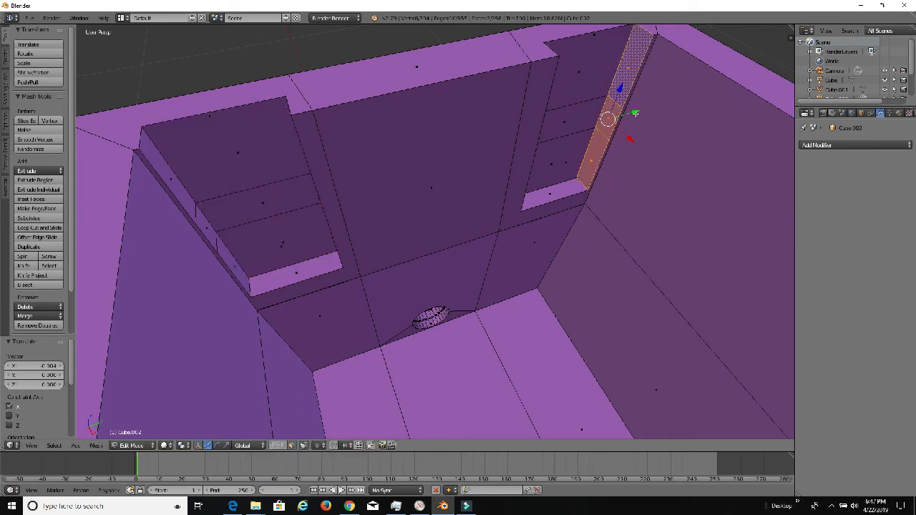
pyautogui.moveTo(635, 113); pyautogui.dragTo(635, 113)
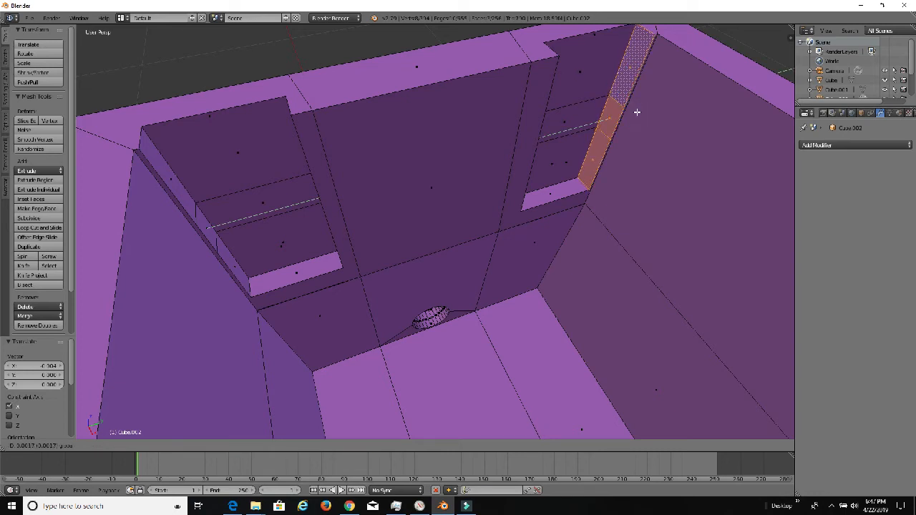
pyautogui.moveTo(637, 112); pyautogui.dragTo(637, 113)
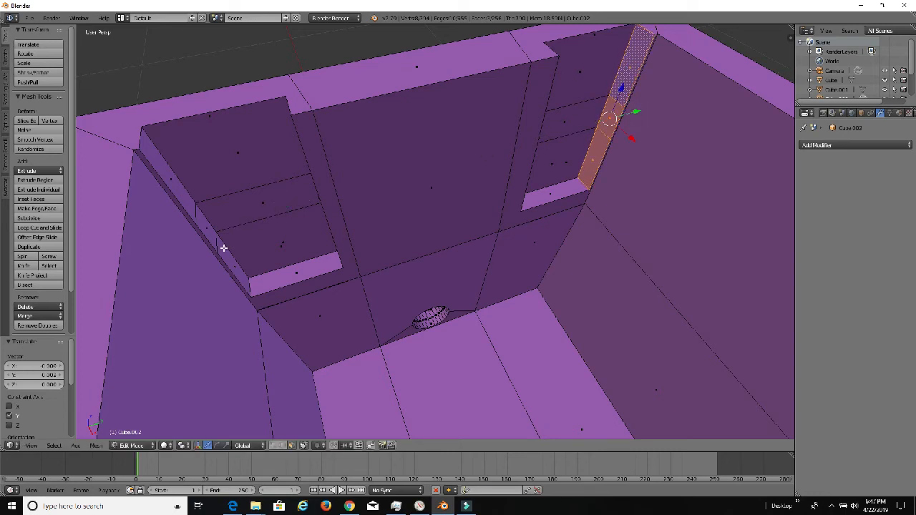
# Widen the negative-Y recess in the same end wall by moving its three outer side faces -0.002 along Y.
pyautogui.rightClick(236, 266)
pyautogui.keyDown('shift'); pyautogui.rightClick(207, 230); pyautogui.keyUp('shift')
pyautogui.keyDown('shift'); pyautogui.rightClick(179, 207); pyautogui.keyUp('shift')
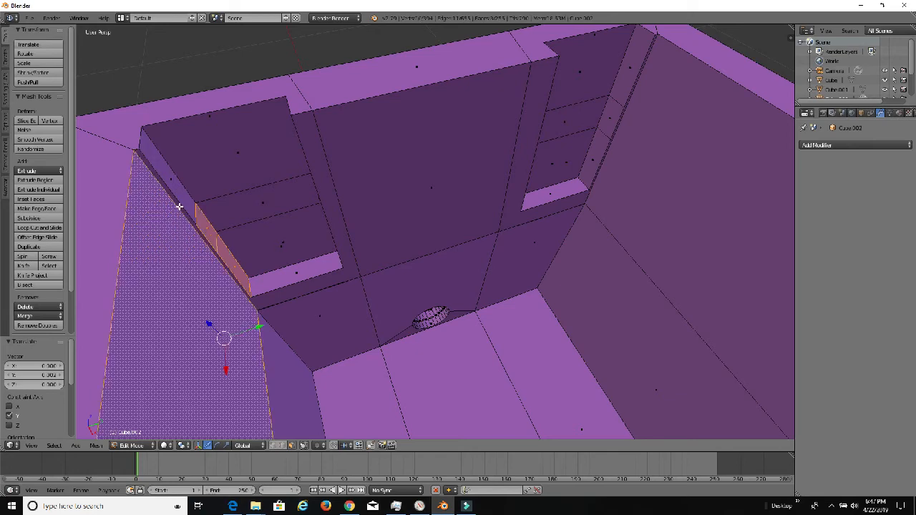
pyautogui.keyDown('shift'); pyautogui.rightClick(177, 210); pyautogui.keyUp('shift')
pyautogui.keyDown('shift'); pyautogui.rightClick(183, 203); pyautogui.keyUp('shift')
pyautogui.moveTo(233, 221); pyautogui.dragTo(232, 221)
# Move the negative-Y recess's three side faces nearest the hole 0.002 along Y.
pyautogui.moveTo(353, 201); pyautogui.dragTo(563, 186, button='middle')
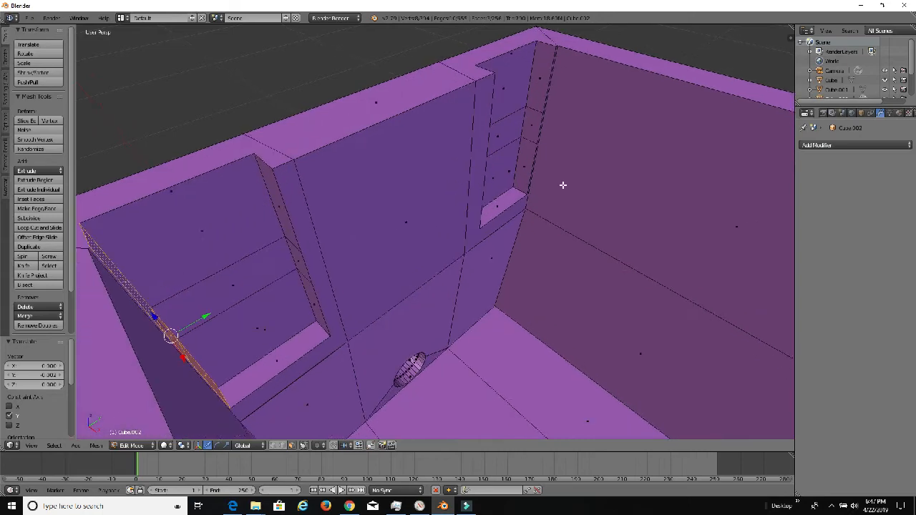
pyautogui.rightClick(314, 291)
pyautogui.keyDown('shift'); pyautogui.rightClick(301, 263); pyautogui.keyUp('shift')
pyautogui.keyDown('shift'); pyautogui.rightClick(282, 218); pyautogui.keyUp('shift')
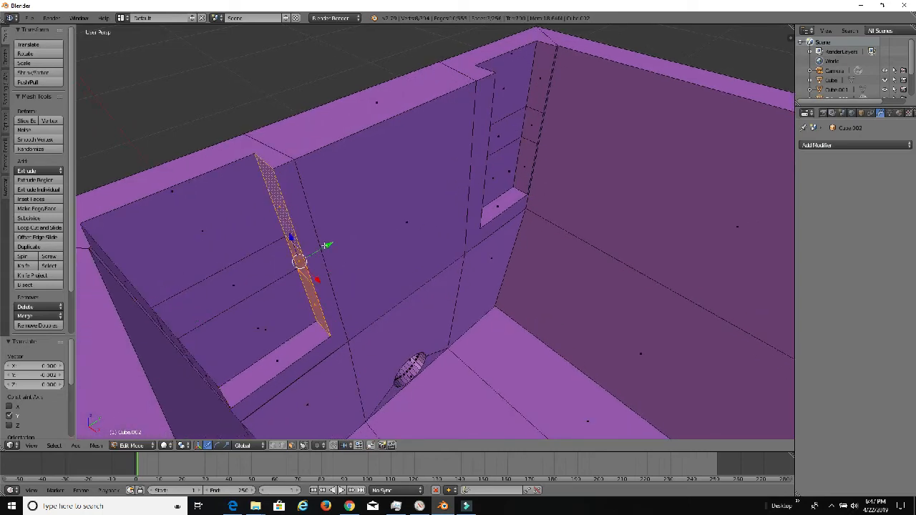
pyautogui.moveTo(327, 245); pyautogui.dragTo(333, 244)
# Move the positive-Y recess's three side faces nearest the hole -0.002 along Y.
pyautogui.moveTo(430, 208); pyautogui.dragTo(350, 205, button='middle')
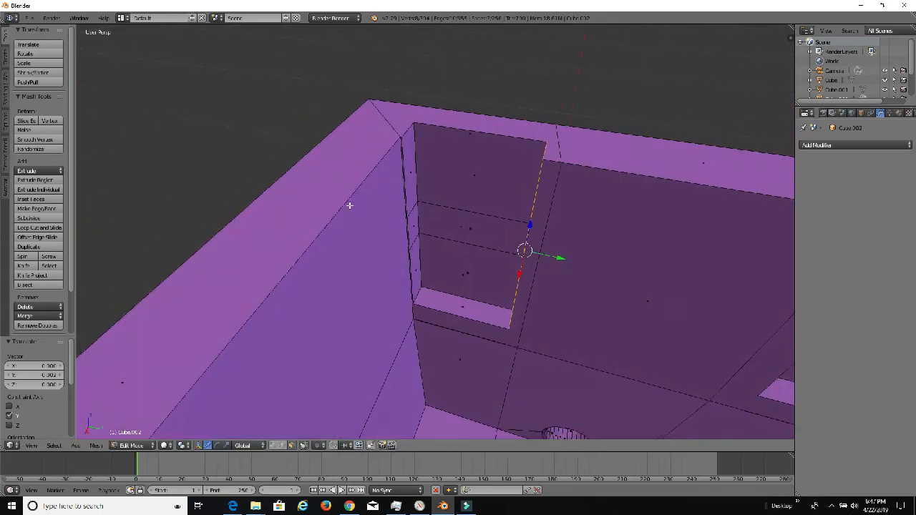
pyautogui.moveTo(600, 320); pyautogui.dragTo(343, 417, button='middle')
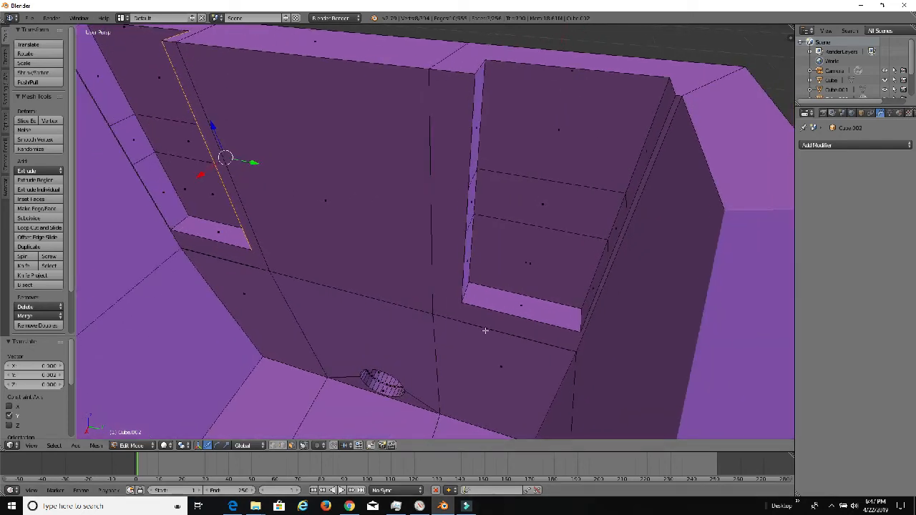
pyautogui.rightClick(469, 253)
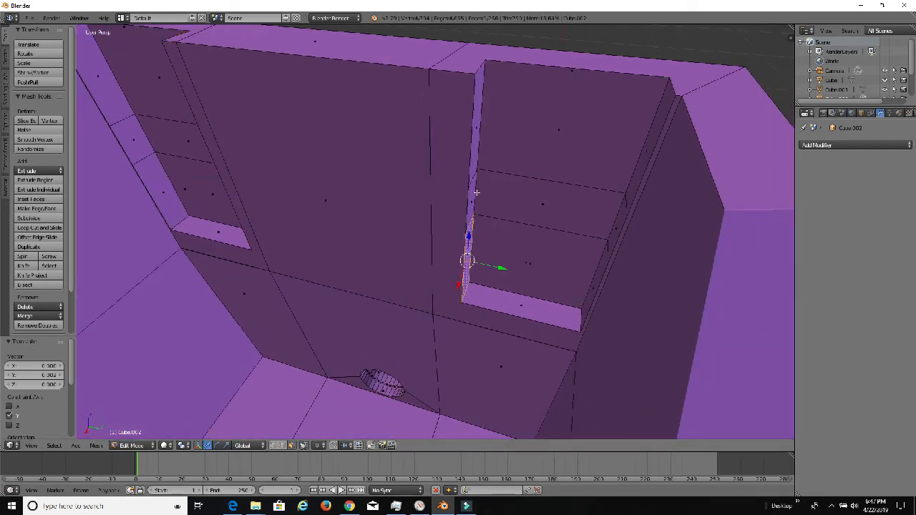
pyautogui.keyDown('shift'); pyautogui.rightClick(472, 166); pyautogui.keyUp('shift')
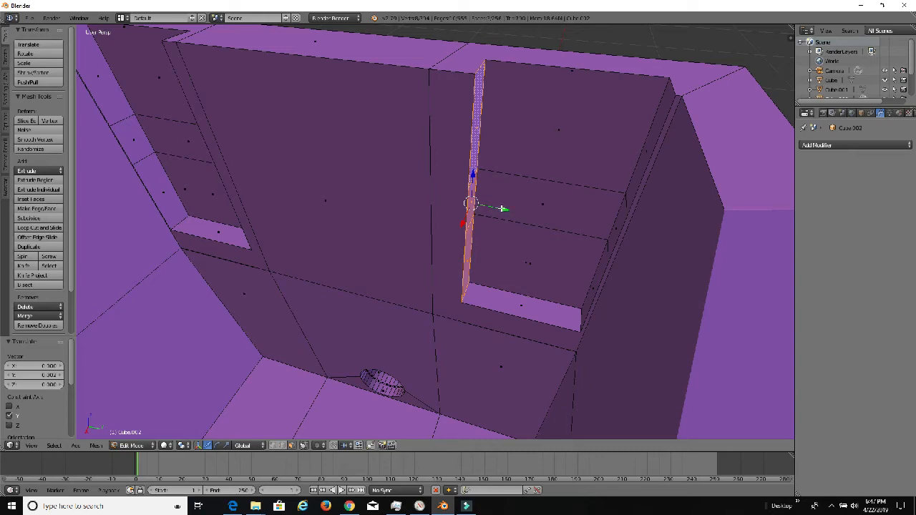
pyautogui.moveTo(501, 208); pyautogui.dragTo(482, 232, button='middle')
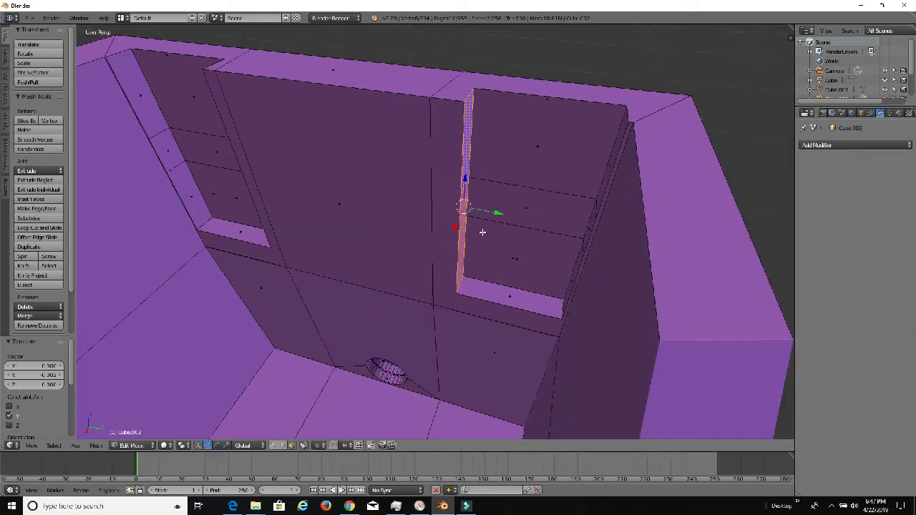
# Return to Object Mode and raise the purple box about 0.669 along Z around the gray part.
pyautogui.scroll(-3, 483, 232)
pyautogui.moveTo(434, 280); pyautogui.dragTo(628, 274, button='middle')
pyautogui.scroll(-6, 628, 274)
pyautogui.moveTo(575, 239); pyautogui.dragTo(433, 237, button='middle')
pyautogui.press('Tab')
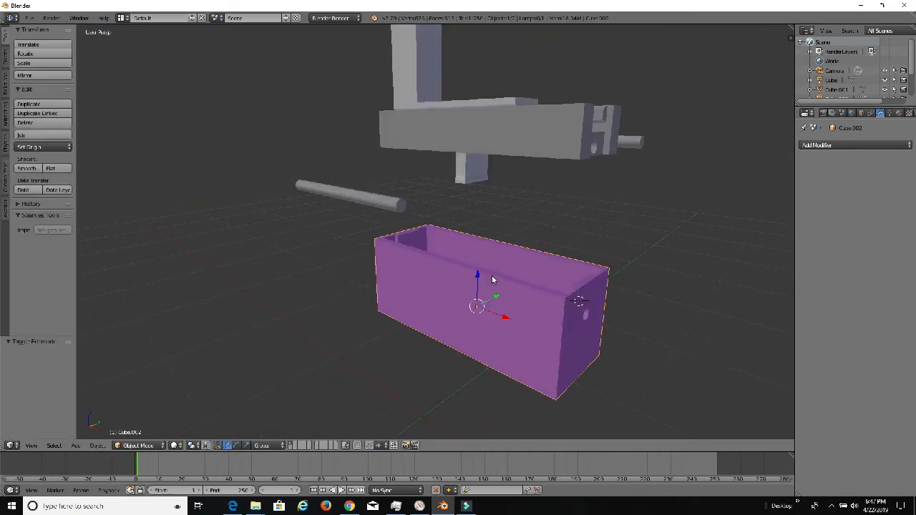
pyautogui.moveTo(476, 277); pyautogui.dragTo(500, 149)
# Nudge the purple box slightly upward along Z to refine its fit around the gray part.
pyautogui.moveTo(507, 151); pyautogui.dragTo(459, 149, button='middle')
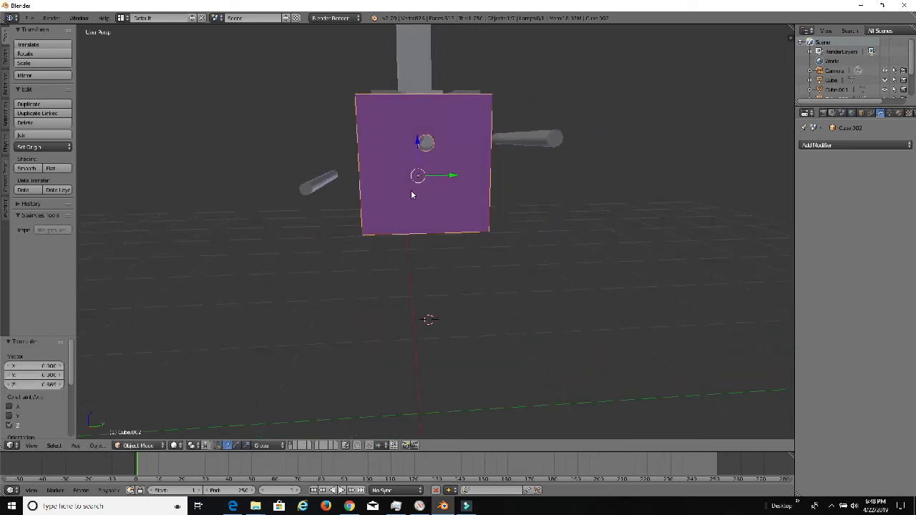
pyautogui.scroll(6, 409, 188)
pyautogui.scroll(3, 417, 189)
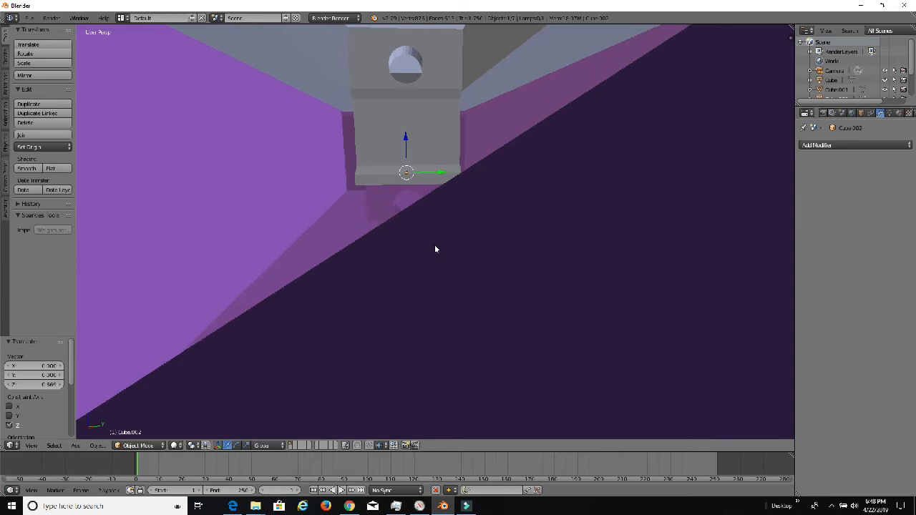
pyautogui.scroll(-6, 435, 245)
pyautogui.moveTo(425, 167)
pyautogui.mouseDown()
pyautogui.moveTo(419, 161)
pyautogui.moveTo(430, 161)
pyautogui.mouseUp()
# Delete the two loose cylinders lying on either side of the purple box.
pyautogui.moveTo(433, 162); pyautogui.dragTo(450, 201, button='middle')
pyautogui.moveTo(494, 272); pyautogui.dragTo(512, 313, button='middle')
pyautogui.moveTo(504, 309); pyautogui.dragTo(546, 211, button='middle')
pyautogui.rightClick(547, 210)
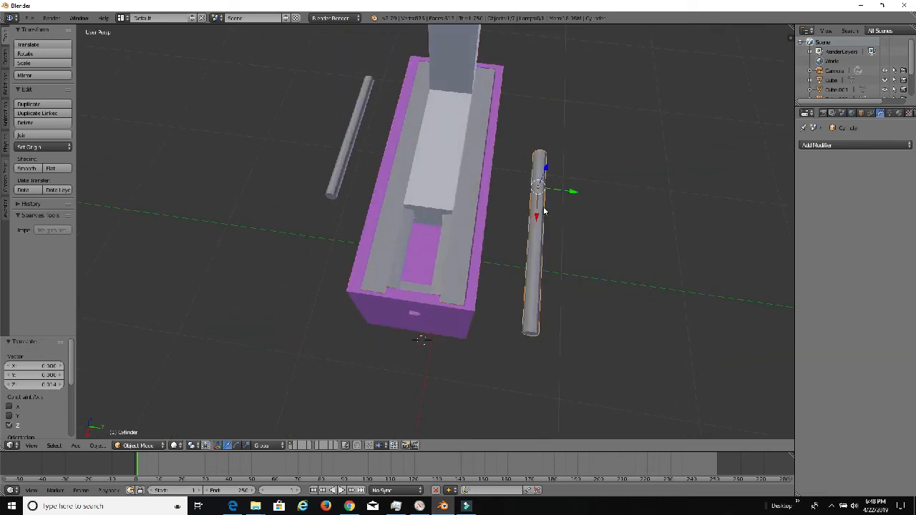
pyautogui.keyDown('shift'); pyautogui.rightClick(352, 165); pyautogui.keyUp('shift')
pyautogui.press('x')
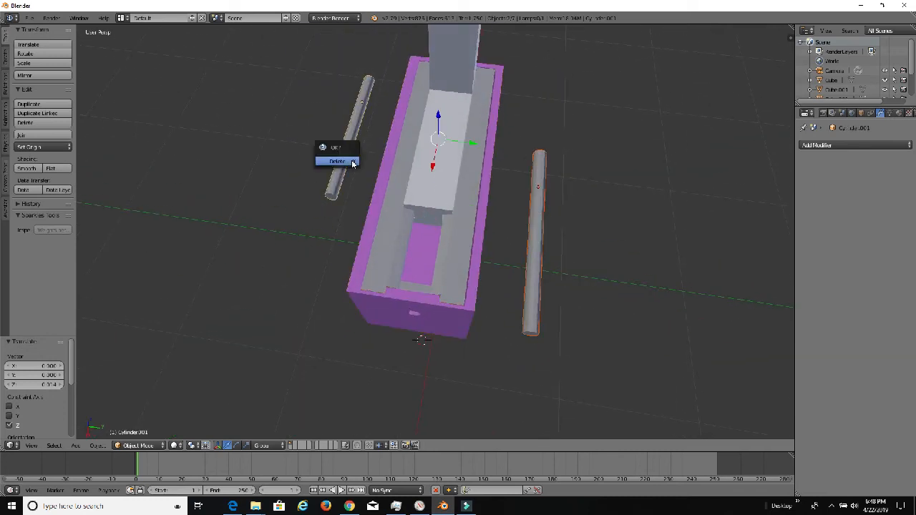
pyautogui.click(351, 158)
# Examine the assembled box and gray parts from the side, the hole end and above.
pyautogui.moveTo(386, 189); pyautogui.dragTo(553, 123, button='middle')
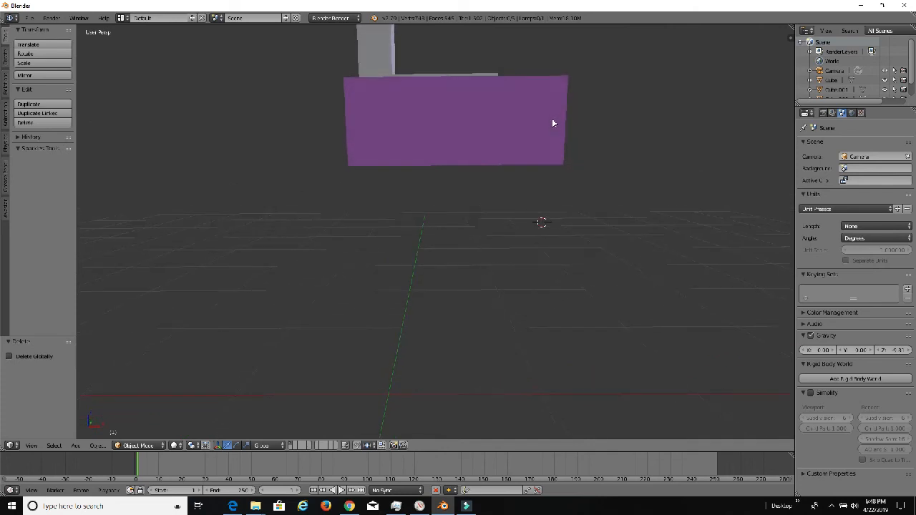
pyautogui.moveTo(446, 110); pyautogui.dragTo(462, 136, button='middle')
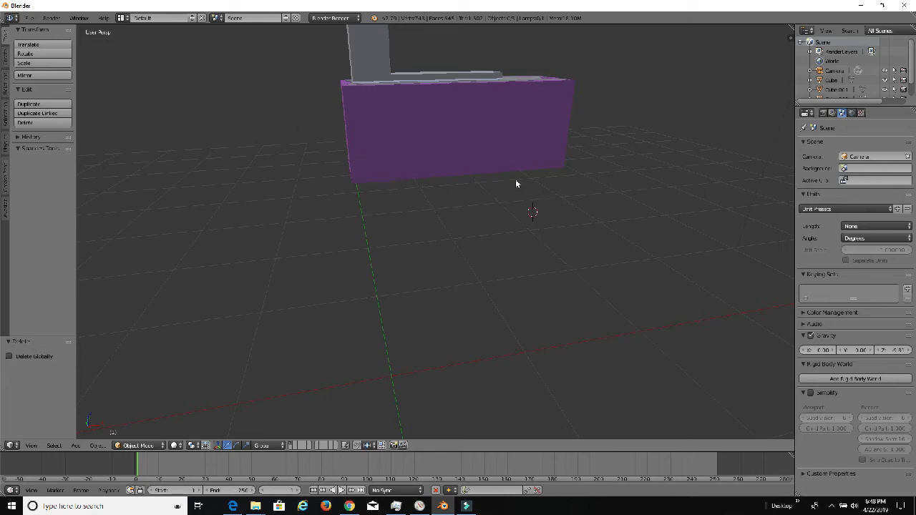
pyautogui.moveTo(515, 184); pyautogui.dragTo(572, 152, button='middle')
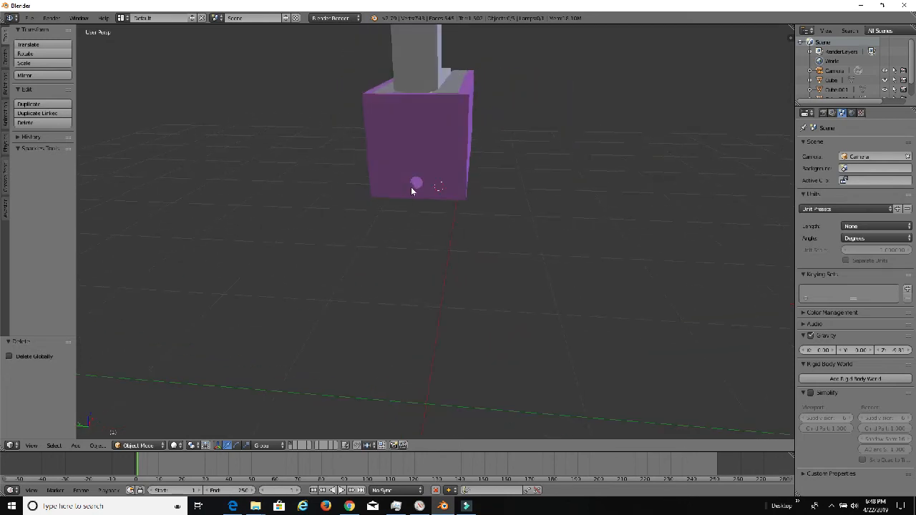
pyautogui.moveTo(441, 165); pyautogui.dragTo(545, 240, button='middle')
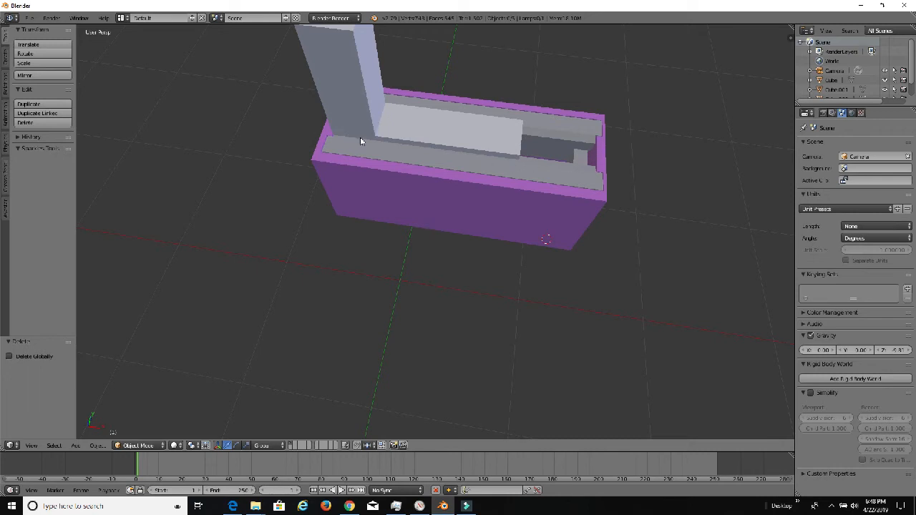
pyautogui.moveTo(361, 138); pyautogui.dragTo(458, 216, button='middle')
pyautogui.scroll(-2, 408, 114)
pyautogui.scroll(2, 408, 97)
# Shorten the gray slider's upright post by moving its top face about -0.238 along Z in Edit Mode.
pyautogui.rightClick(436, 188)
pyautogui.press('Tab')
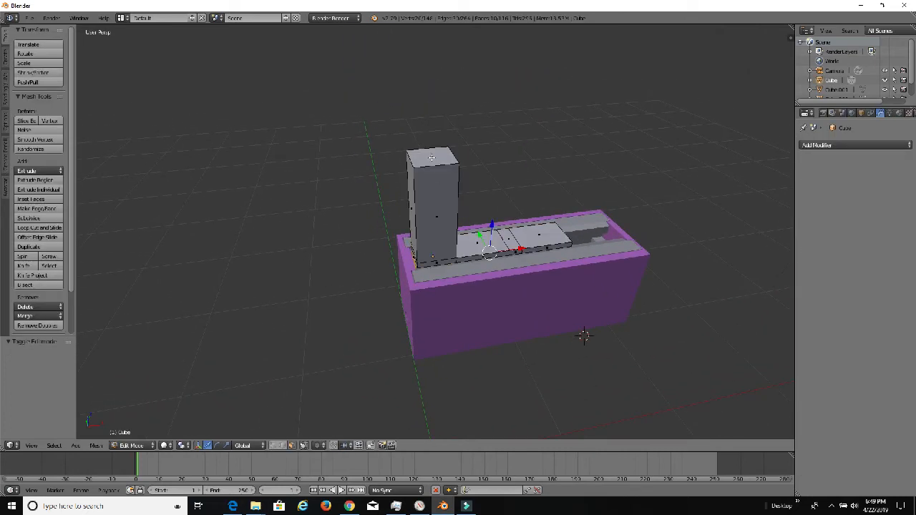
pyautogui.moveTo(432, 125); pyautogui.dragTo(440, 157)
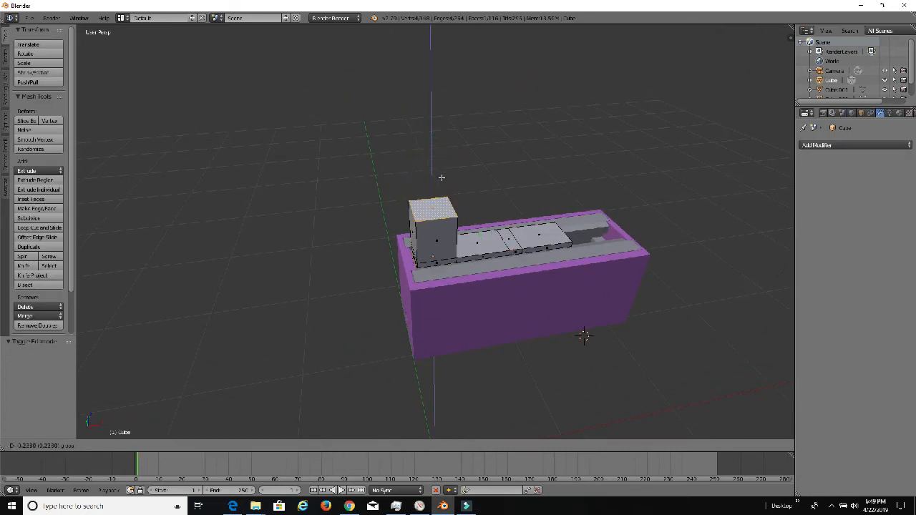
pyautogui.click(442, 177)
pyautogui.moveTo(442, 178); pyautogui.dragTo(469, 215, button='middle')
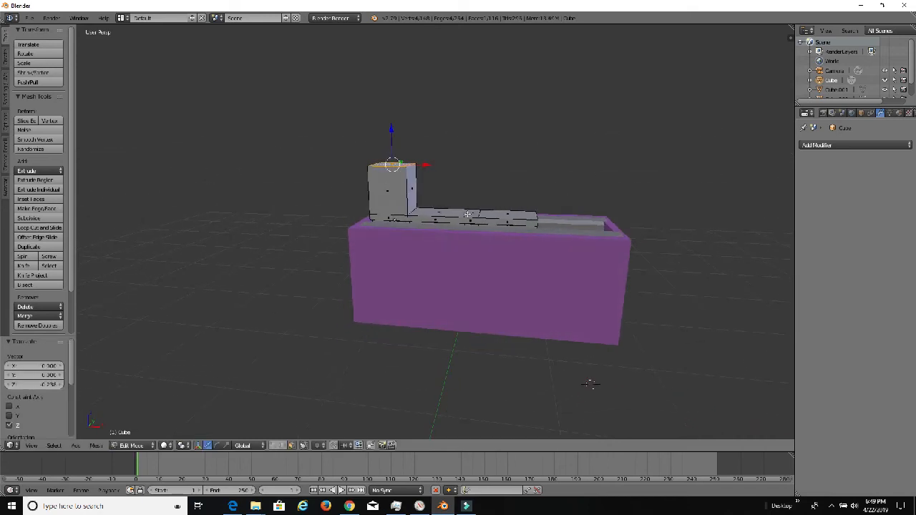
pyautogui.press('Tab')
# Move the gray slider and the gray base together about 0.775 along Y, out of the purple box.
pyautogui.scroll(-3, 491, 252)
pyautogui.moveTo(491, 252); pyautogui.dragTo(520, 229, button='middle')
pyautogui.scroll(4, 382, 269)
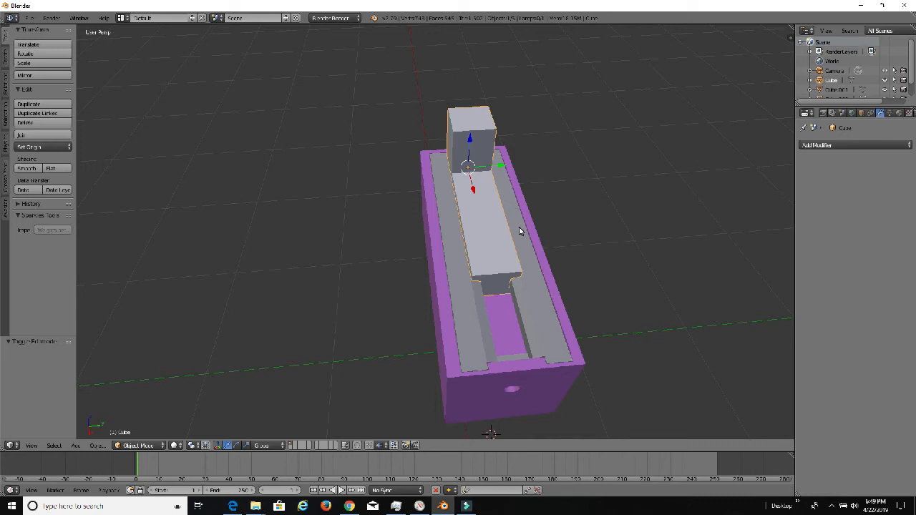
pyautogui.moveTo(502, 224); pyautogui.dragTo(432, 226, button='middle')
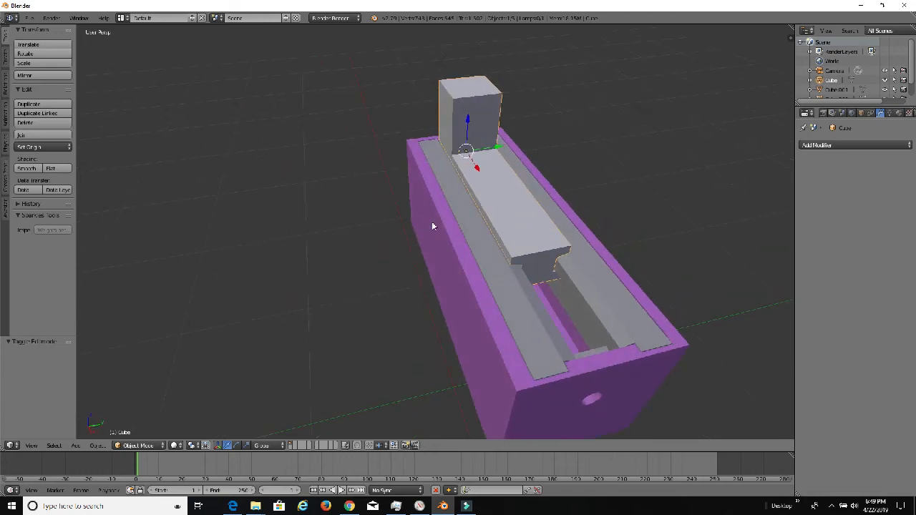
pyautogui.rightClick(469, 225)
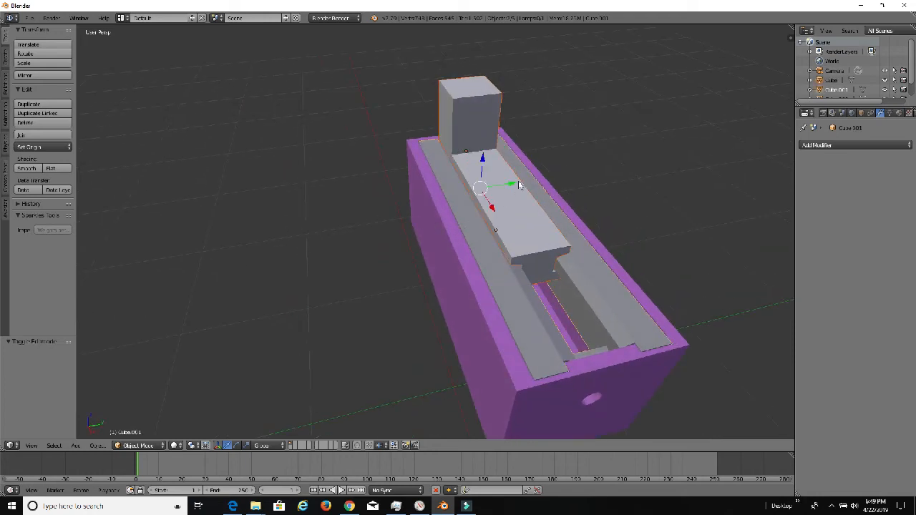
pyautogui.moveTo(513, 185); pyautogui.dragTo(657, 171)
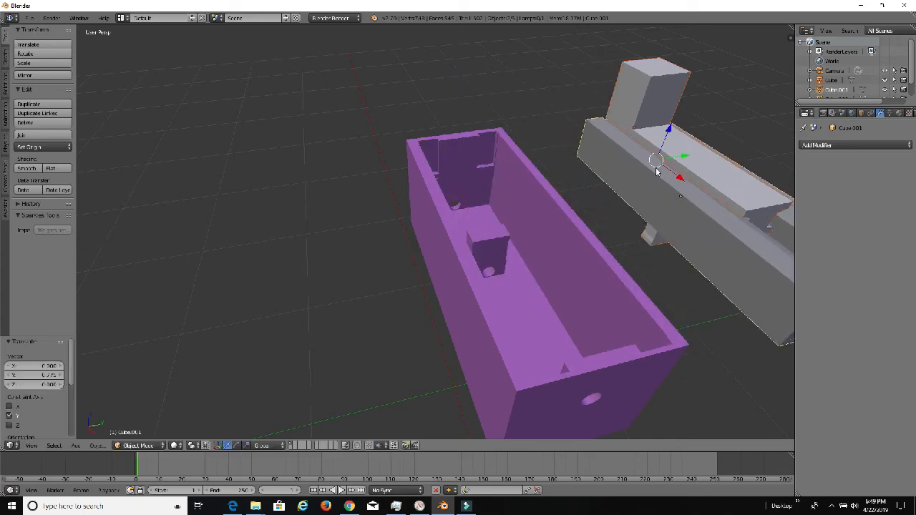
# In Edit Mode, delete the faces of the low cross wall joining the gray base's two rails at the post end.
pyautogui.moveTo(654, 242); pyautogui.dragTo(499, 316, button='middle')
pyautogui.scroll(2, 381, 225)
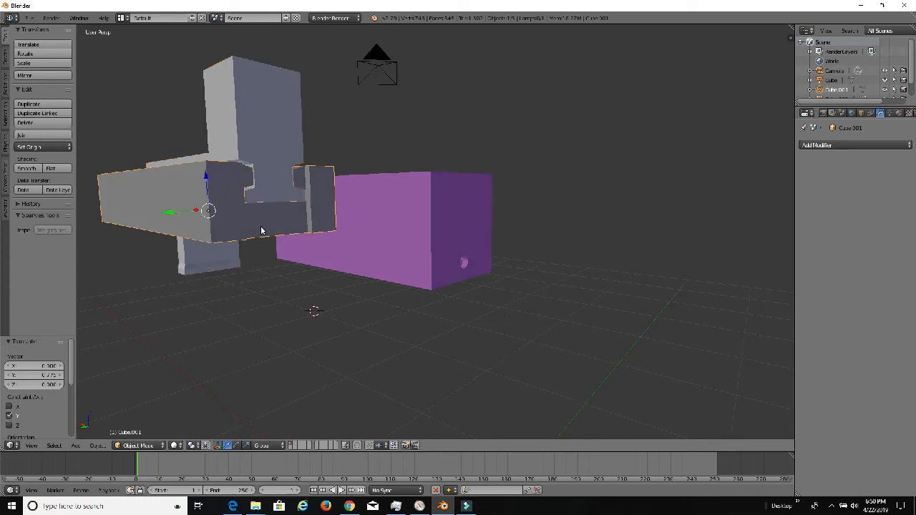
pyautogui.moveTo(263, 227)
pyautogui.mouseDown(button='middle')
pyautogui.moveTo(270, 234)
pyautogui.moveTo(250, 241)
pyautogui.mouseUp(button='middle')
pyautogui.scroll(1, 465, 197)
pyautogui.press('Tab')
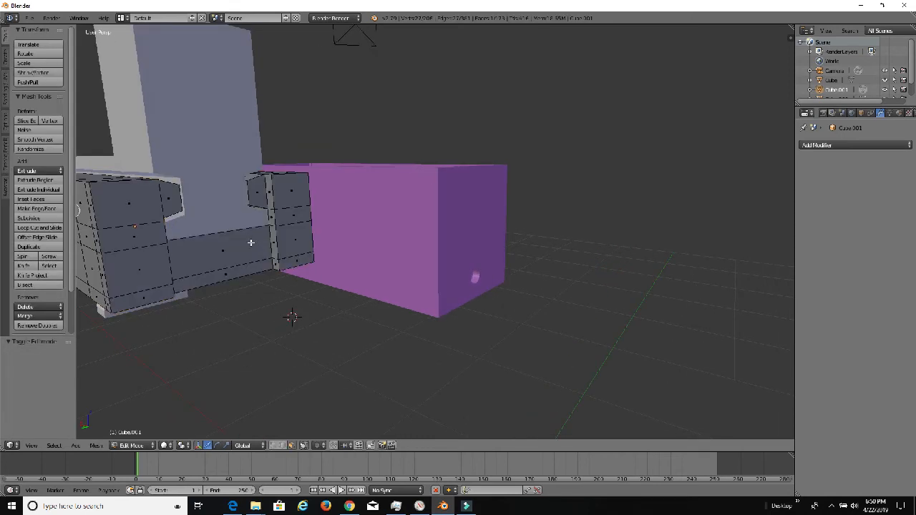
pyautogui.rightClick(234, 255)
pyautogui.keyDown('shift'); pyautogui.rightClick(236, 270); pyautogui.keyUp('shift')
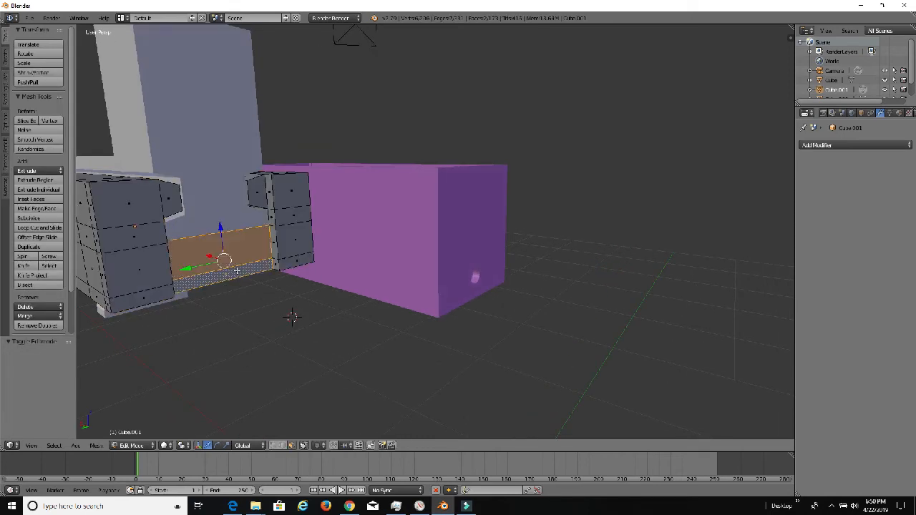
pyautogui.moveTo(238, 248); pyautogui.dragTo(338, 185, button='middle')
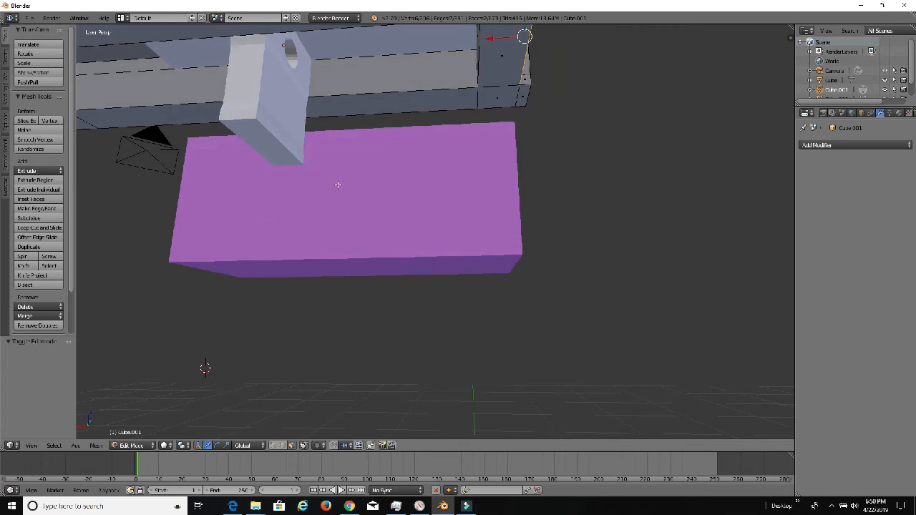
pyautogui.rightClick(481, 59)
pyautogui.moveTo(482, 58); pyautogui.dragTo(450, 88, button='middle')
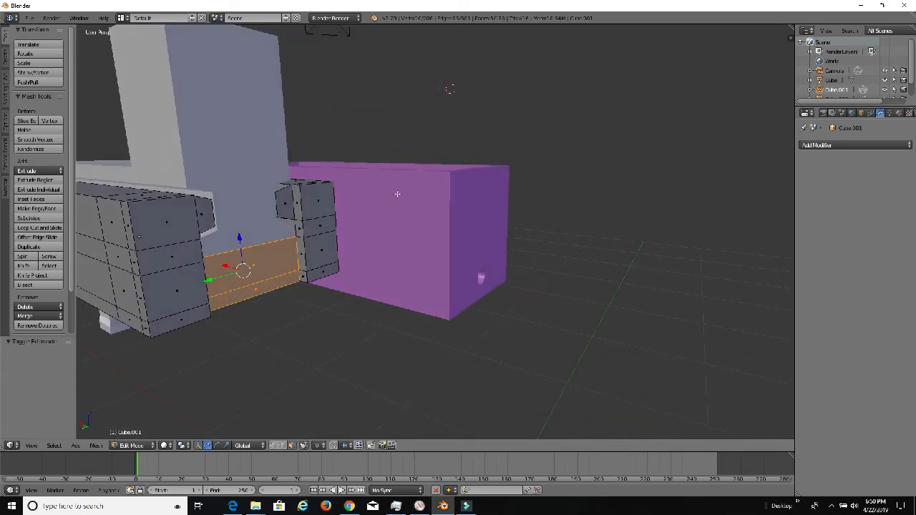
pyautogui.press('x')
pyautogui.click(380, 217)
# Fill the opening on one rail's inner side, near the post end, with a face between its two vertical edges.
pyautogui.scroll(2, 308, 278)
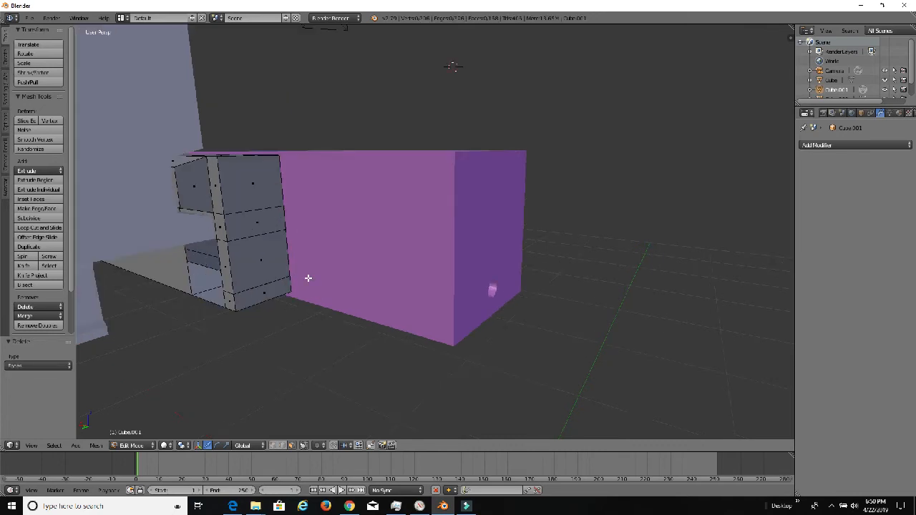
pyautogui.moveTo(273, 240); pyautogui.dragTo(285, 224, button='middle')
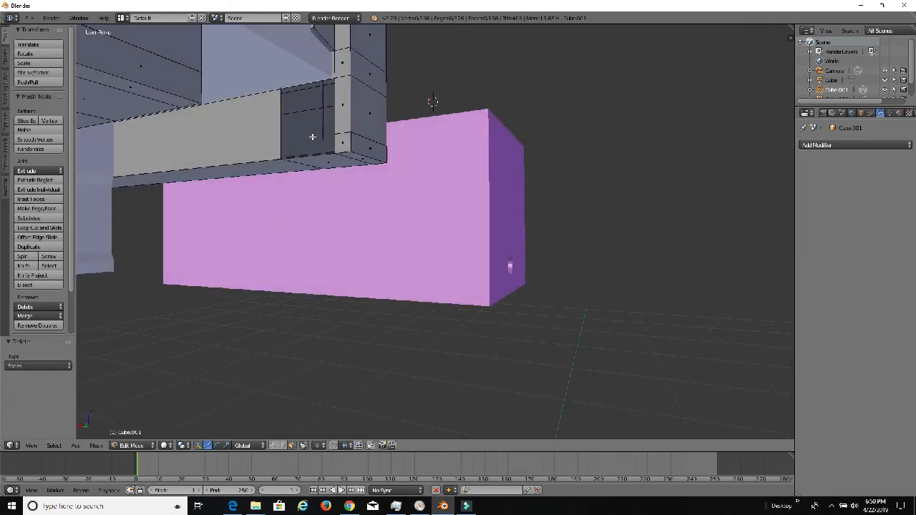
pyautogui.scroll(4, 312, 137)
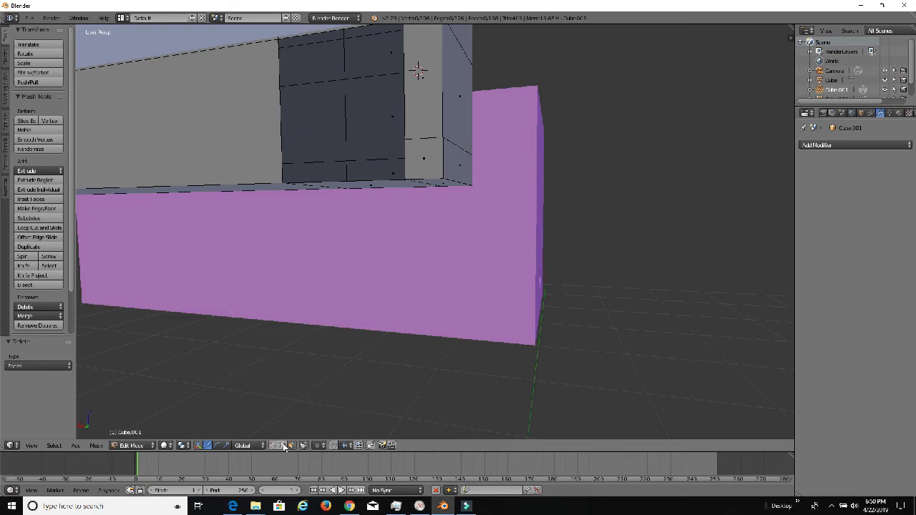
pyautogui.keyDown('shift'); pyautogui.rightClick(406, 97); pyautogui.keyUp('shift')
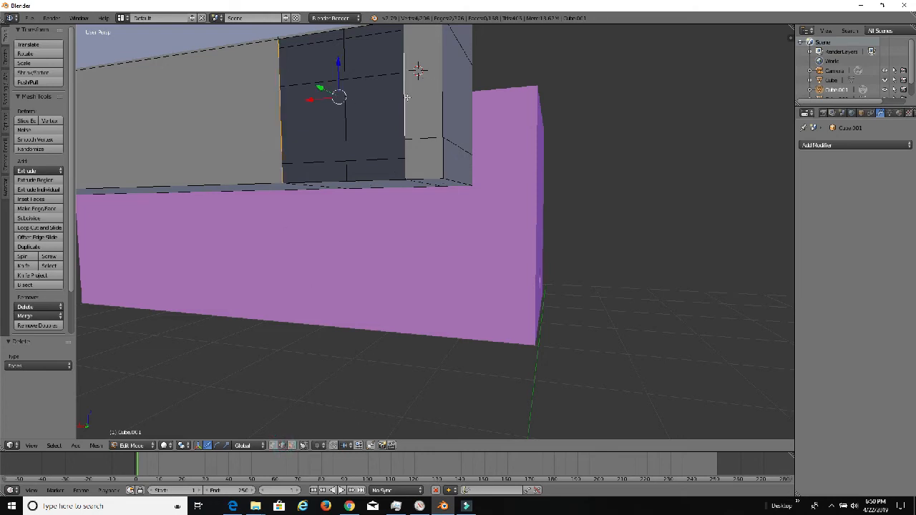
pyautogui.press('f')
# Close the matching opening on the opposite rail's inner side with a face between its two vertical edges.
pyautogui.moveTo(415, 151); pyautogui.dragTo(193, 182, button='middle')
pyautogui.scroll(1, 217, 188)
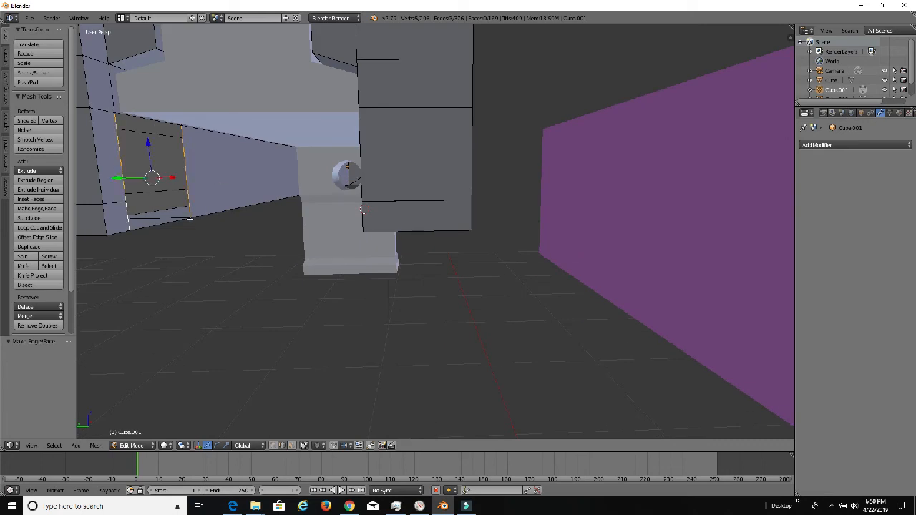
pyautogui.scroll(-6, 193, 217)
pyautogui.moveTo(270, 188); pyautogui.dragTo(310, 205, button='middle')
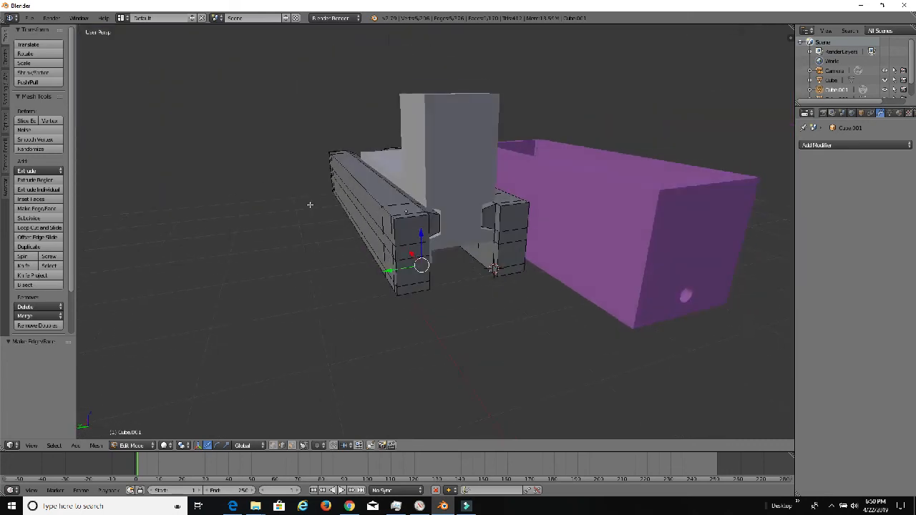
# In Object Mode, move the gray slider about 0.329 along Y, out from between the base's rails.
pyautogui.press('Tab')
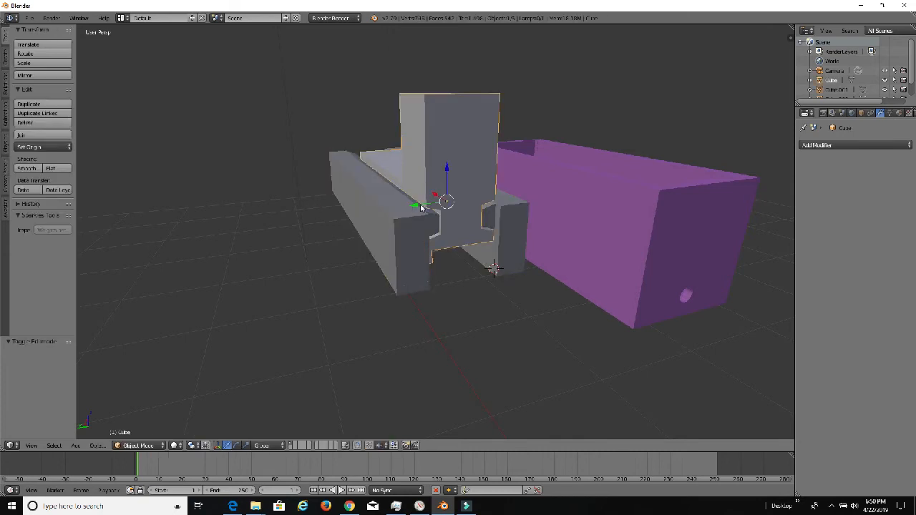
pyautogui.press('g')
pyautogui.press('y')
pyautogui.click(287, 219)
pyautogui.moveTo(287, 219); pyautogui.dragTo(369, 185, button='middle')
pyautogui.rightClick(428, 194)
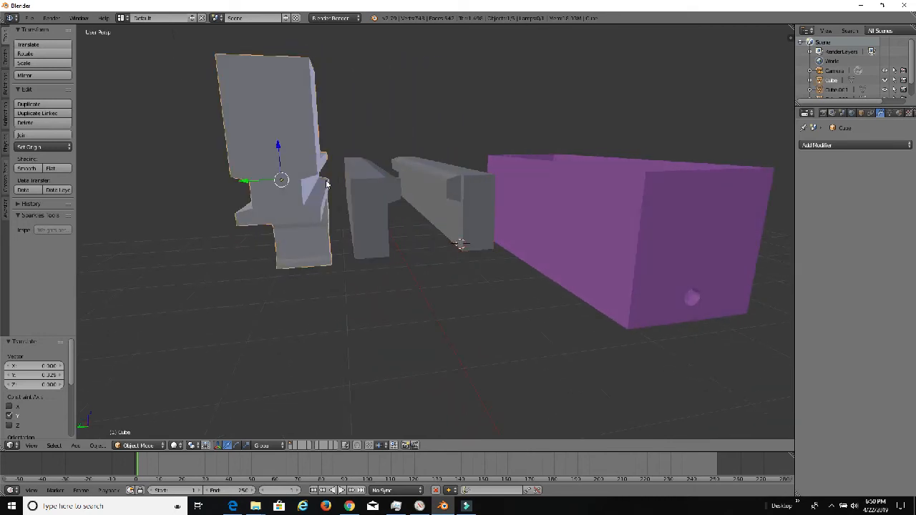
# Rotate the gray slider 90° about the global X axis so it lies on its side.
pyautogui.press('r')
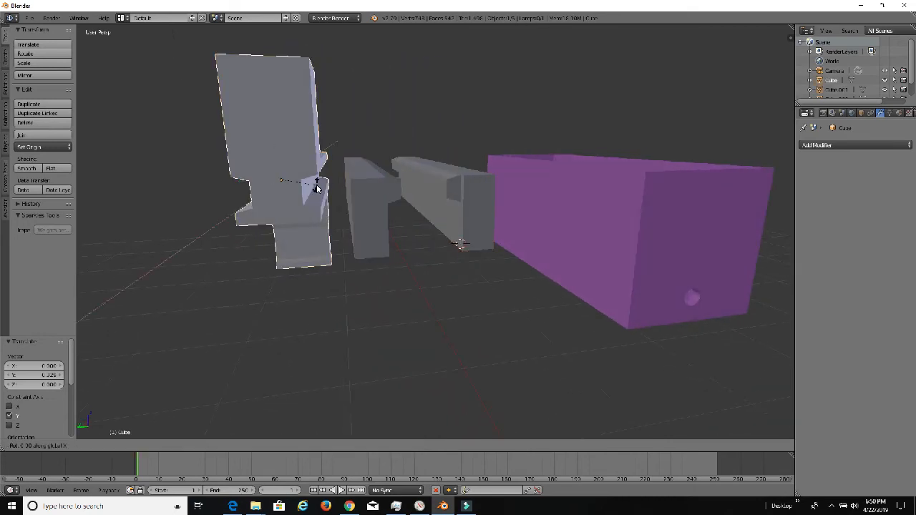
pyautogui.write('90')
pyautogui.click(317, 188)
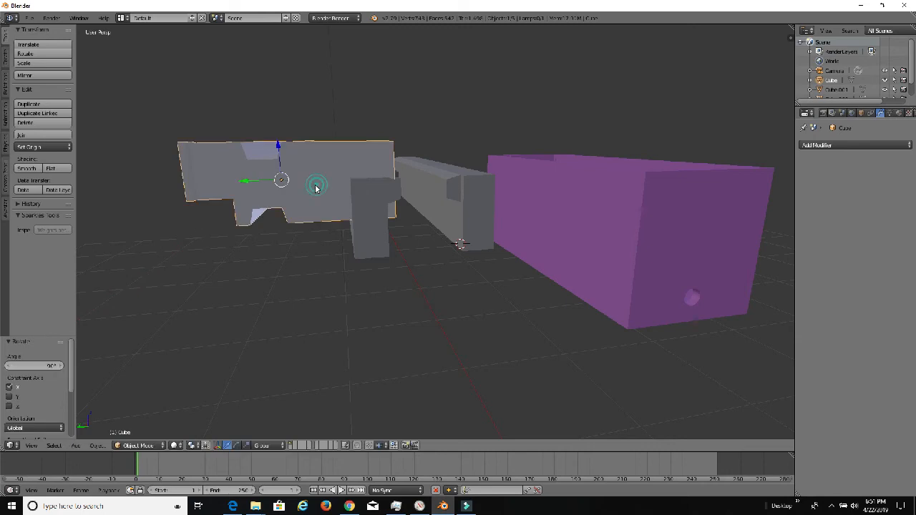
# Shift the rotated slider farther along Y and lower it about 0.091 along Z to the gray base's level.
pyautogui.moveTo(264, 182); pyautogui.dragTo(216, 193)
pyautogui.moveTo(227, 153); pyautogui.dragTo(241, 188)
pyautogui.moveTo(268, 190); pyautogui.dragTo(262, 169, button='middle')
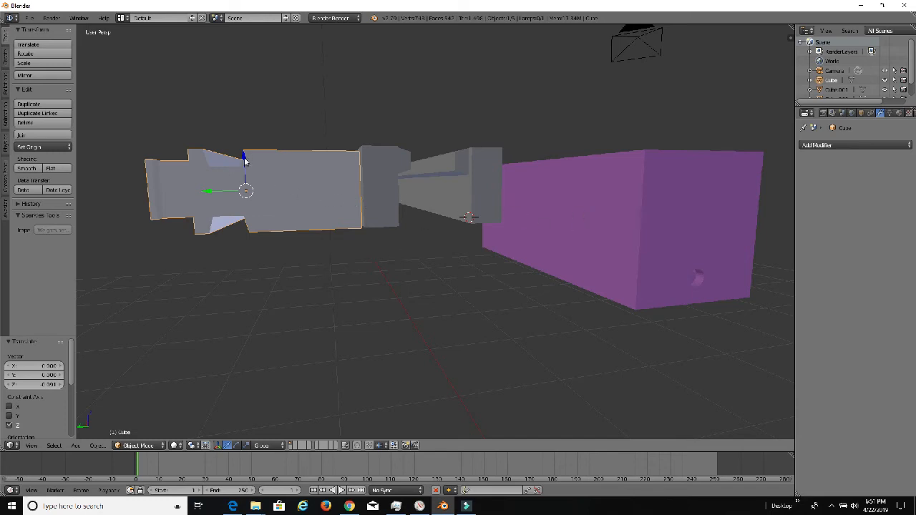
pyautogui.moveTo(244, 161); pyautogui.dragTo(247, 162)
pyautogui.moveTo(247, 162); pyautogui.dragTo(295, 184, button='middle')
pyautogui.scroll(2, 300, 175)
pyautogui.scroll(-1, 295, 184)
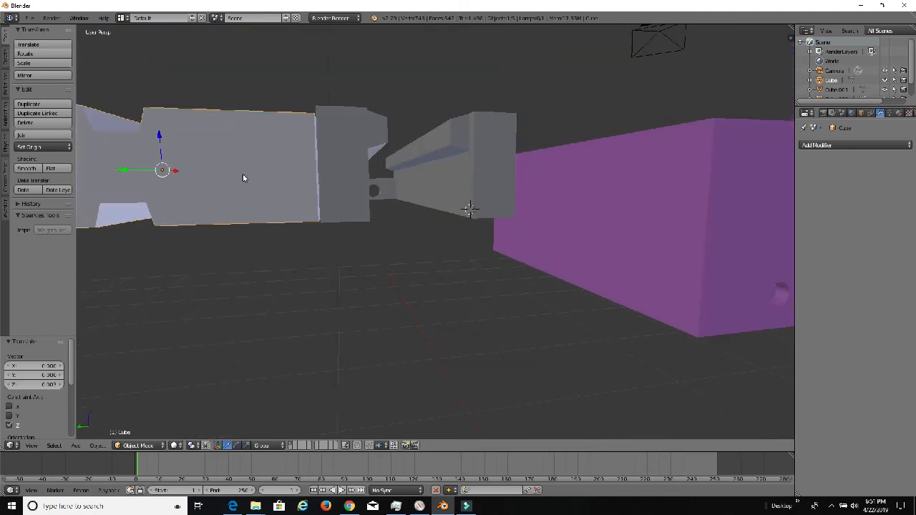
# Align the slider's underside with the base's, shifting it about 0.027 along X, and space it about 0.205 away along Y.
pyautogui.moveTo(133, 169); pyautogui.dragTo(142, 169)
pyautogui.moveTo(143, 169); pyautogui.dragTo(326, 272, button='middle')
pyautogui.moveTo(326, 272); pyautogui.dragTo(338, 273)
pyautogui.moveTo(338, 273); pyautogui.dragTo(140, 136, button='middle')
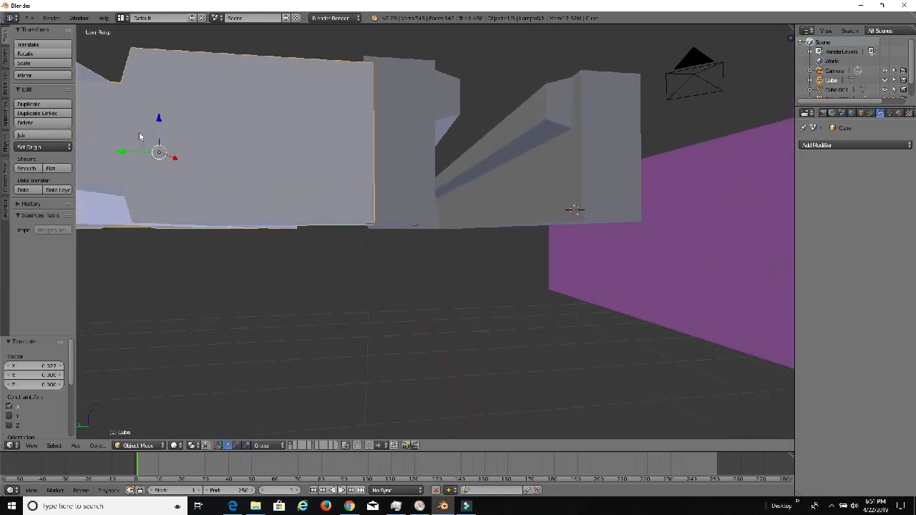
pyautogui.moveTo(159, 129); pyautogui.dragTo(159, 139)
pyautogui.moveTo(129, 156); pyautogui.dragTo(667, 162)
pyautogui.scroll(-4, 441, 183)
pyautogui.moveTo(441, 183); pyautogui.dragTo(461, 198, button='middle')
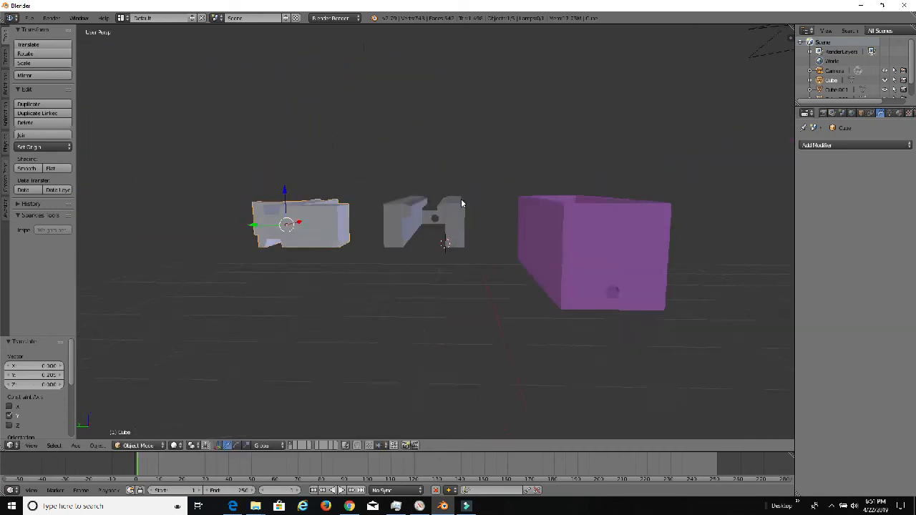
# Move the purple box about 0.452 along Y against the gray base and raise it about 0.257 along Z, aligning their undersides.
pyautogui.rightClick(650, 229)
pyautogui.moveTo(550, 258); pyautogui.dragTo(465, 249)
pyautogui.scroll(3, 526, 228)
pyautogui.moveTo(526, 227); pyautogui.dragTo(547, 238, button='middle')
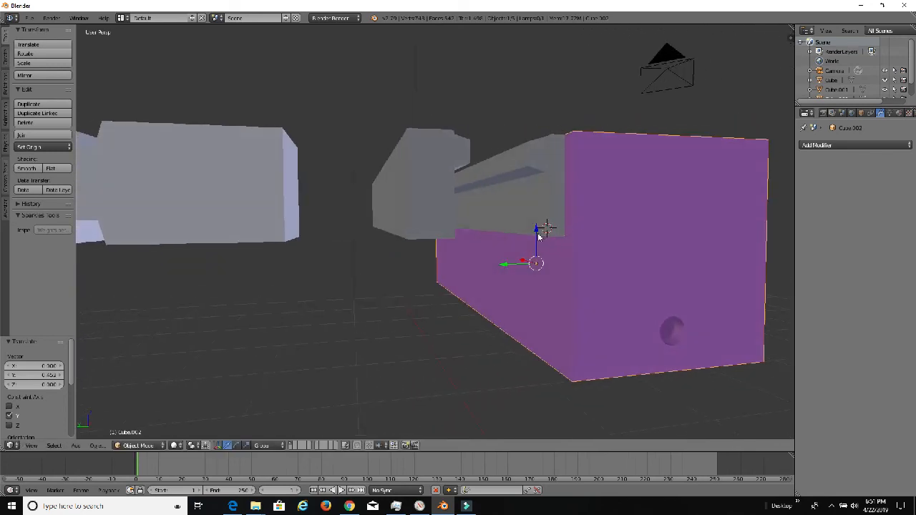
pyautogui.moveTo(540, 236); pyautogui.dragTo(565, 123)
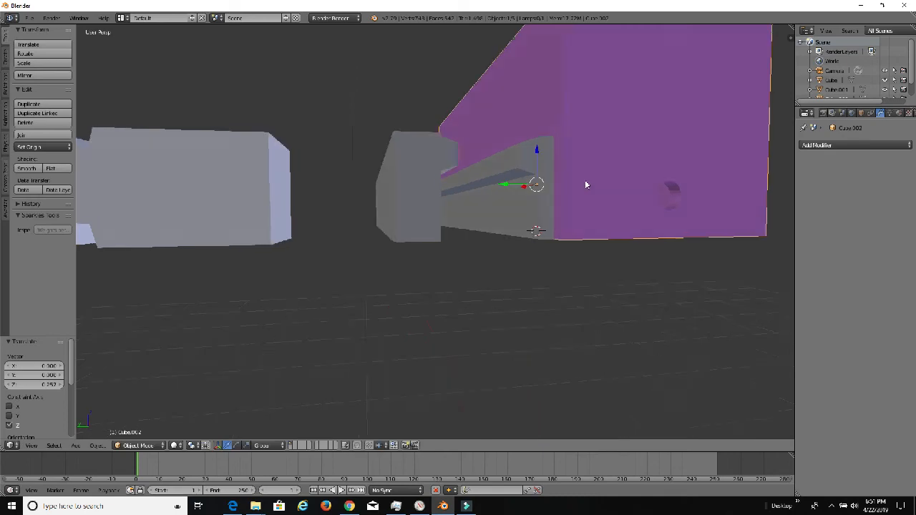
# Separate the purple box from the gray base with two moves of about -0.148 and -0.209 along Y.
pyautogui.moveTo(587, 184); pyautogui.dragTo(509, 186, button='middle')
pyautogui.moveTo(509, 186); pyautogui.dragTo(561, 188)
pyautogui.scroll(2, 525, 210)
pyautogui.scroll(-3, 523, 202)
pyautogui.moveTo(528, 194); pyautogui.dragTo(481, 225, button='middle')
pyautogui.moveTo(481, 225); pyautogui.dragTo(524, 210)
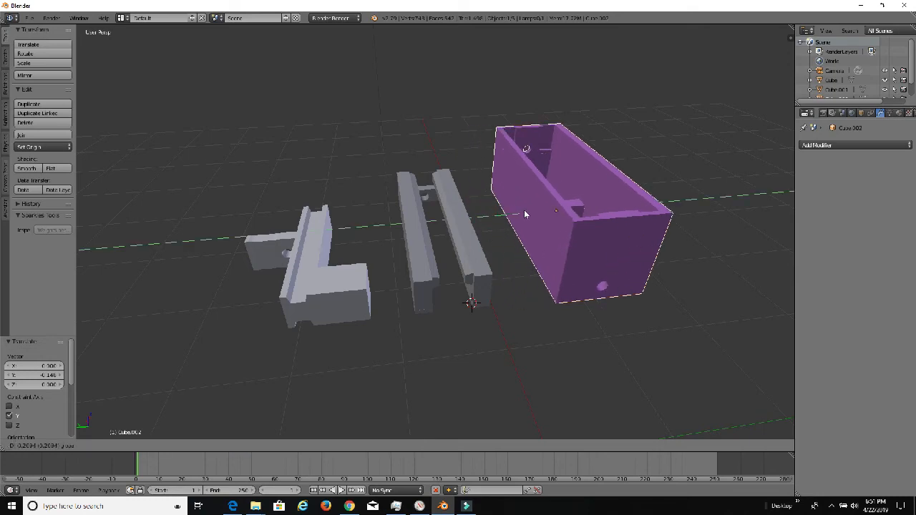
pyautogui.moveTo(505, 243); pyautogui.dragTo(536, 242, button='middle')
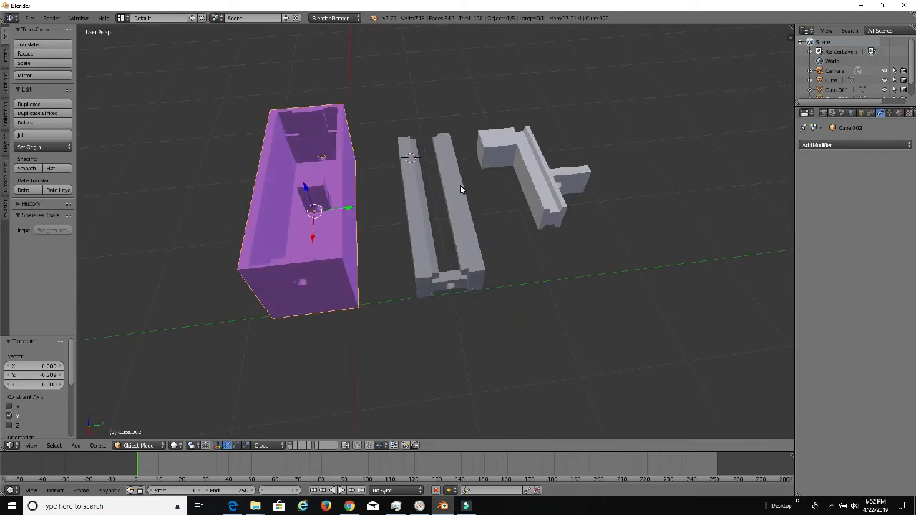
# Select all three parts and export them as an STL file in the MyMade folder, with a name beginning "Slide Switch By Creativ".
pyautogui.rightClick(520, 172)
pyautogui.rightClick(516, 173)
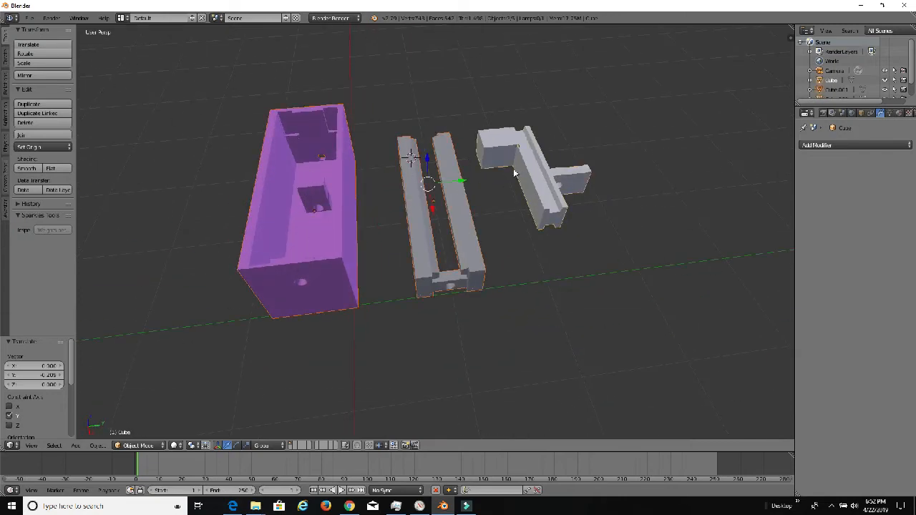
pyautogui.click(28, 17)
pyautogui.moveTo(83, 218)
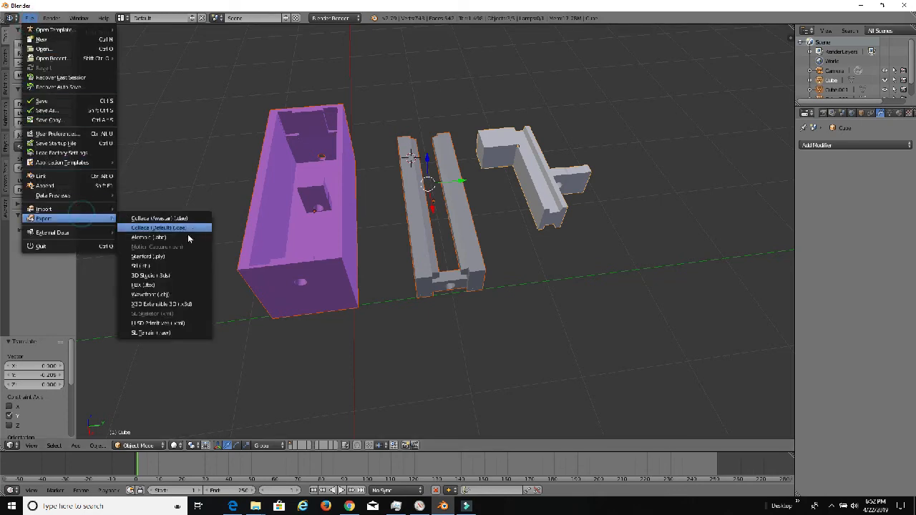
pyautogui.click(179, 267)
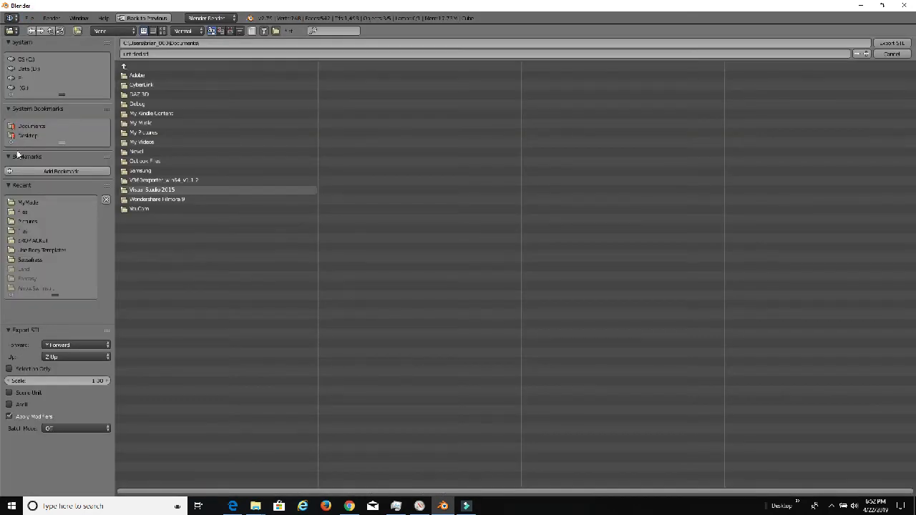
pyautogui.click(28, 203)
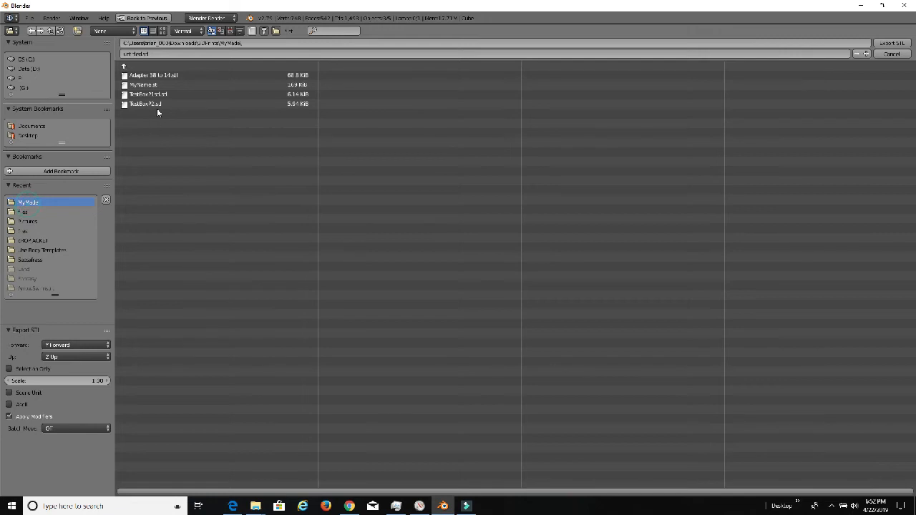
pyautogui.click(133, 51)
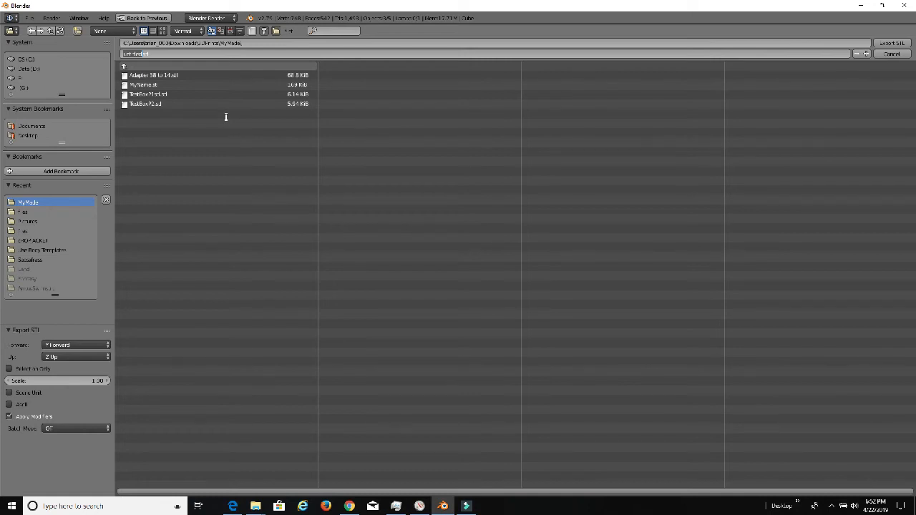
pyautogui.write('Filter Switch By Creativ')
pyautogui.click(892, 43)
# Examine the three separated parts from above and from the sides.
pyautogui.scroll(-2, 461, 211)
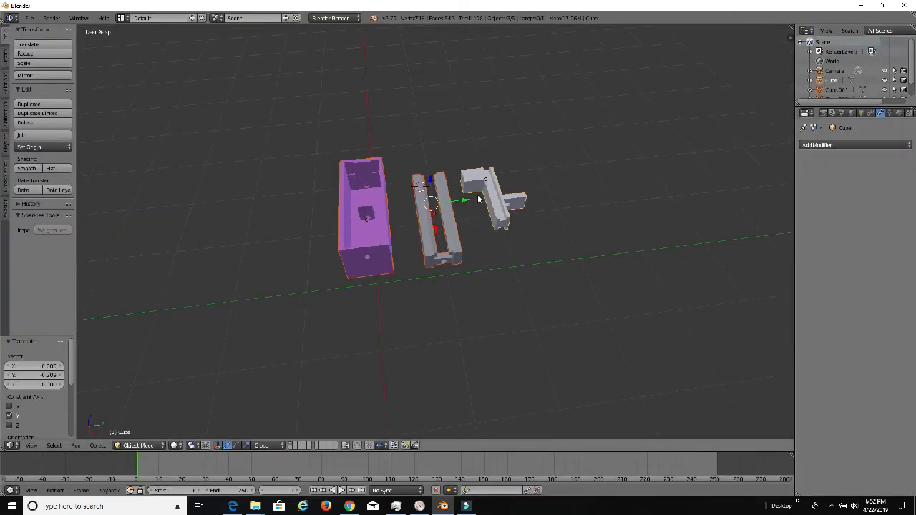
pyautogui.scroll(-3, 478, 196)
pyautogui.scroll(4, 482, 196)
pyautogui.moveTo(467, 194); pyautogui.dragTo(385, 158, button='middle')
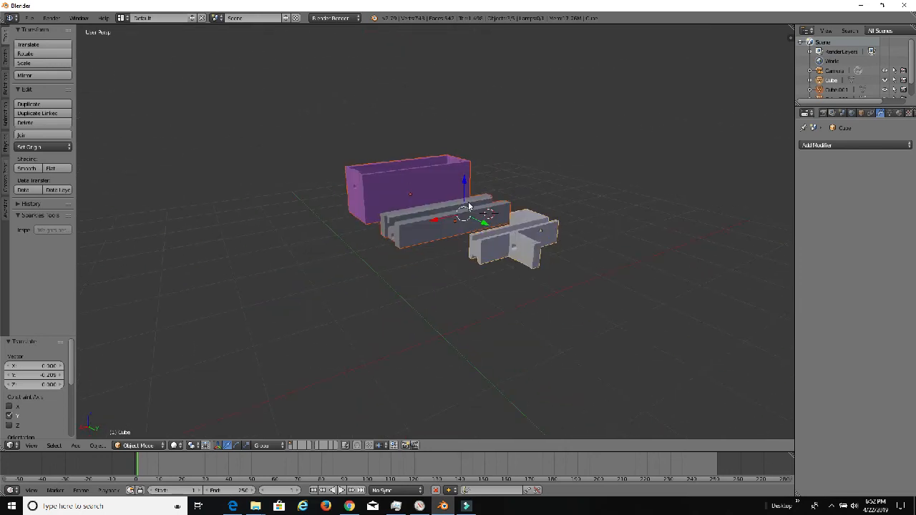
pyautogui.scroll(-2, 466, 205)
pyautogui.scroll(2, 466, 204)
pyautogui.moveTo(466, 205); pyautogui.dragTo(595, 219, button='middle')
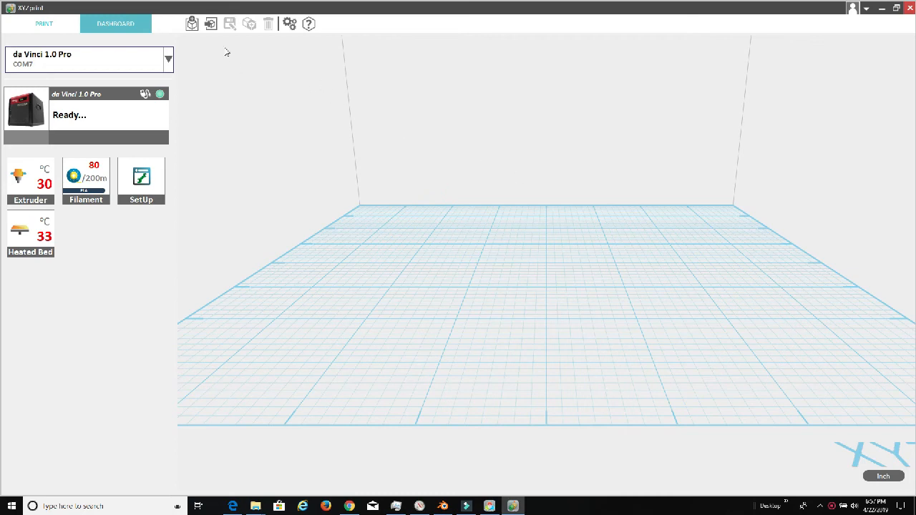
# Import the Slide Switch STL from the MyMade folder into XYZprint, using auto repair and Auto Scale.
pyautogui.click(217, 26)
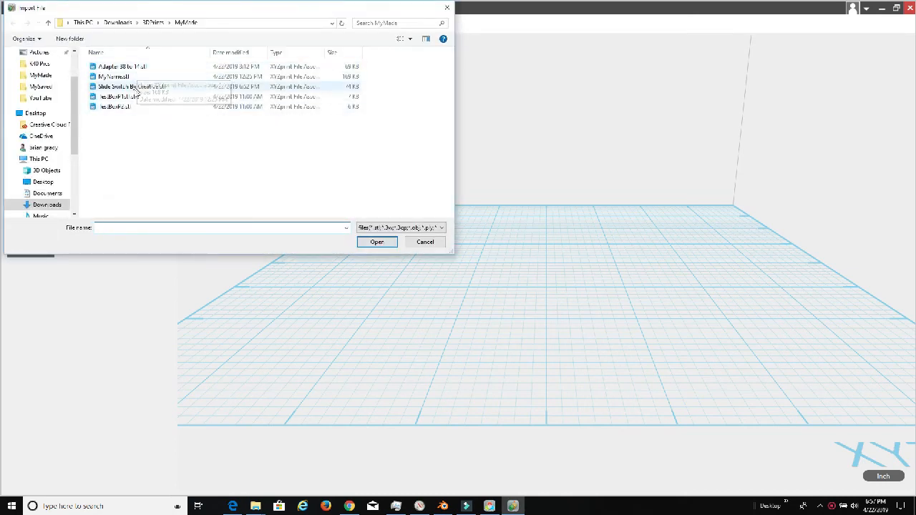
pyautogui.click(132, 87)
pyautogui.click(380, 243)
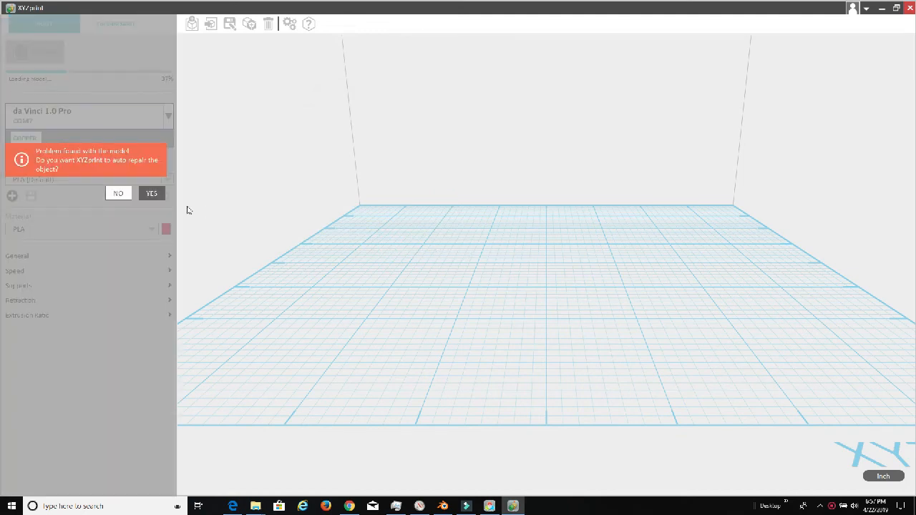
pyautogui.click(152, 194)
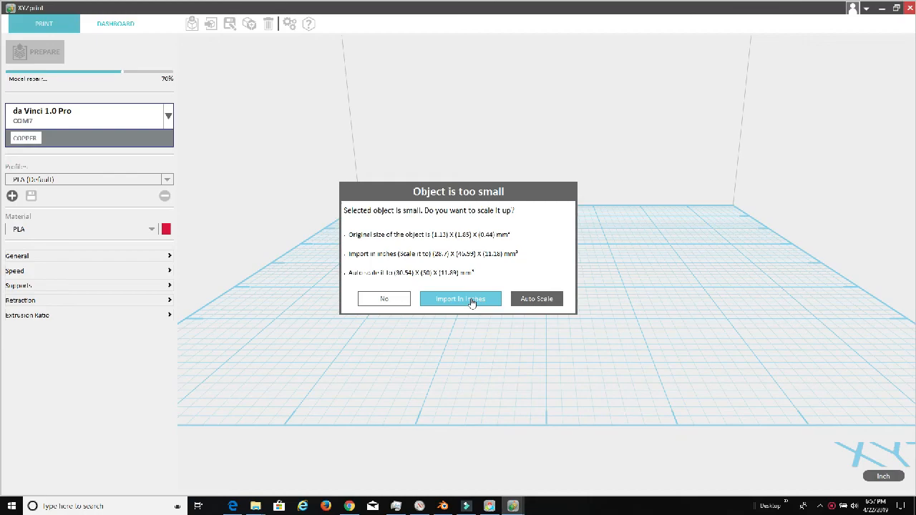
pyautogui.click(530, 304)
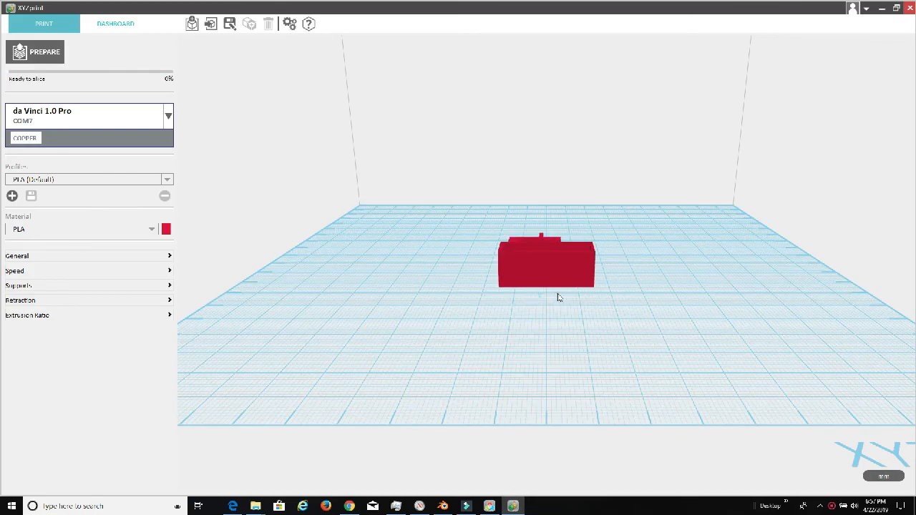
# Examine the imported box, base and slider on the print bed from several angles.
pyautogui.moveTo(499, 325); pyautogui.dragTo(430, 269)
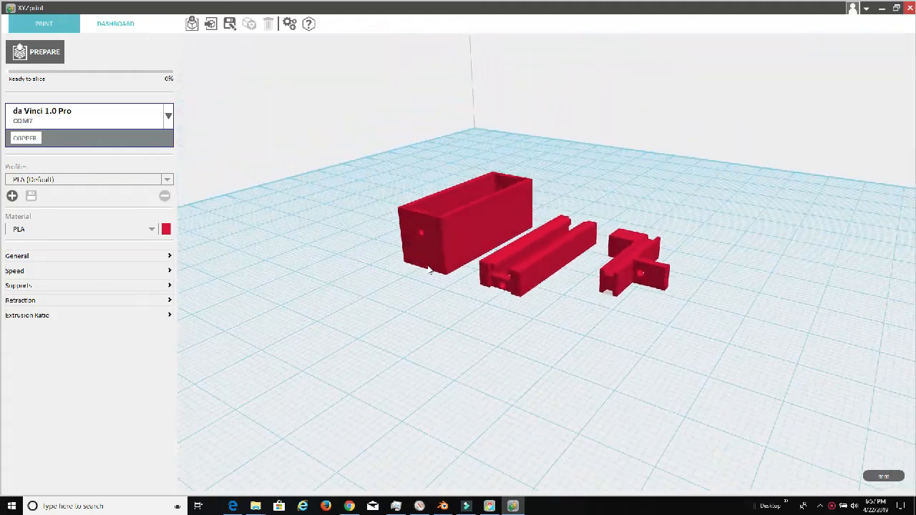
pyautogui.scroll(-5, 499, 323)
pyautogui.scroll(5, 501, 322)
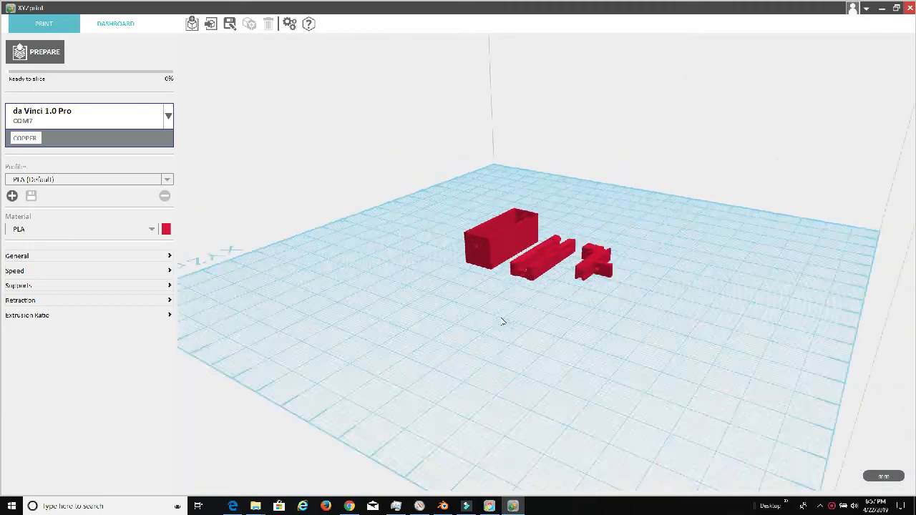
pyautogui.moveTo(503, 322); pyautogui.dragTo(654, 343)
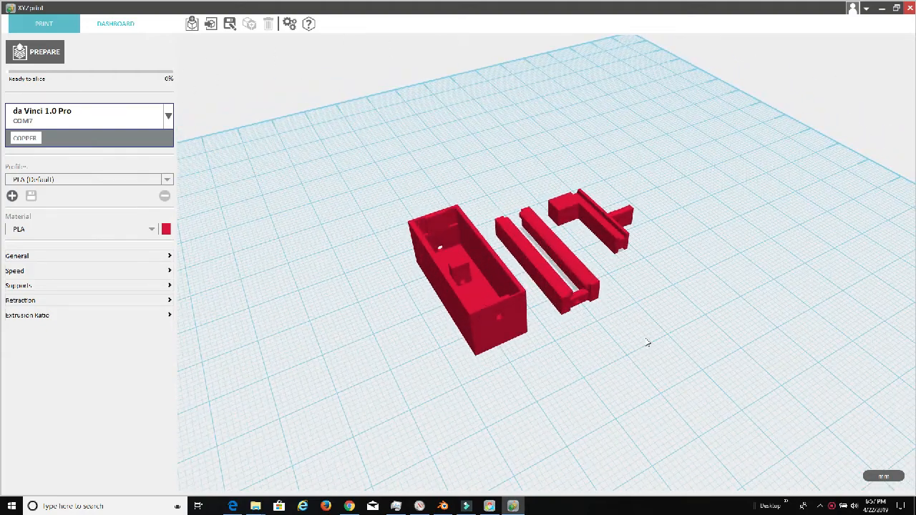
pyautogui.scroll(-2, 577, 338)
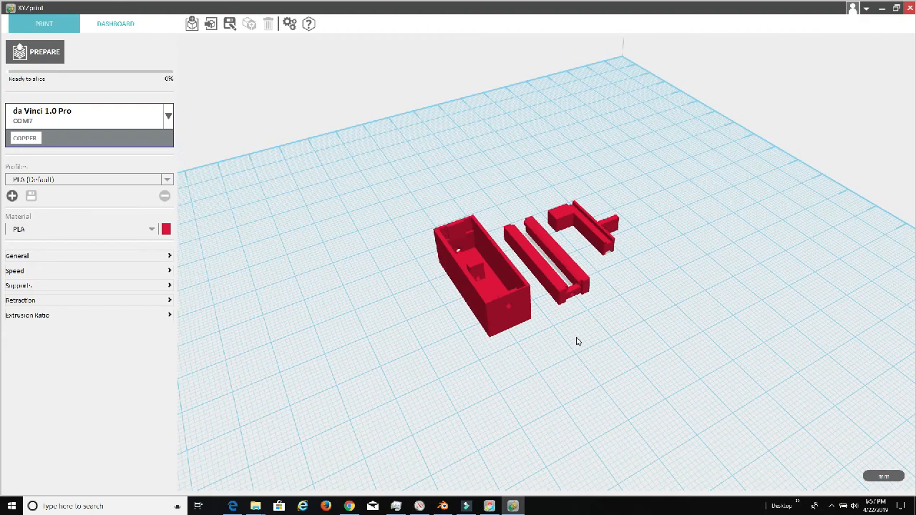
pyautogui.scroll(2, 577, 338)
pyautogui.moveTo(556, 337); pyautogui.dragTo(472, 302)
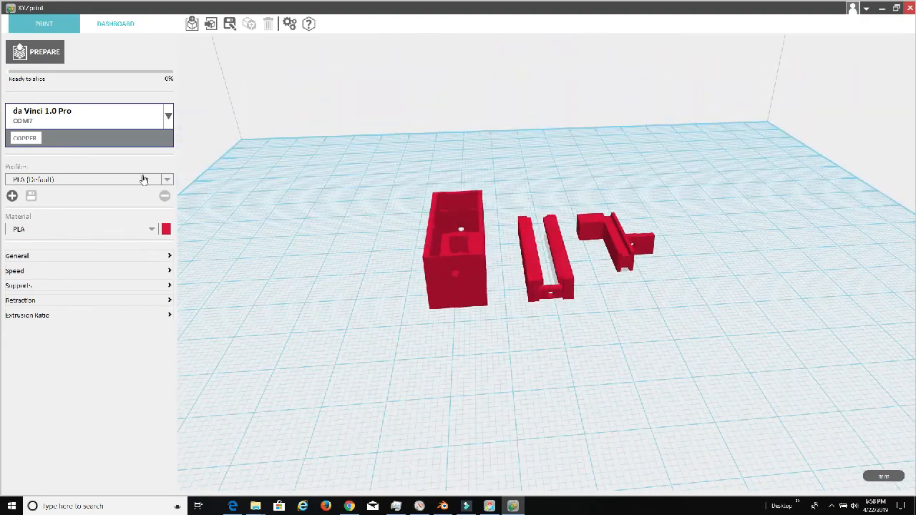
# Slice the box, base and slider for the da Vinci 1.0 Pro with the default PLA profile and inspect the toolpath preview from several angles.
pyautogui.click(33, 56)
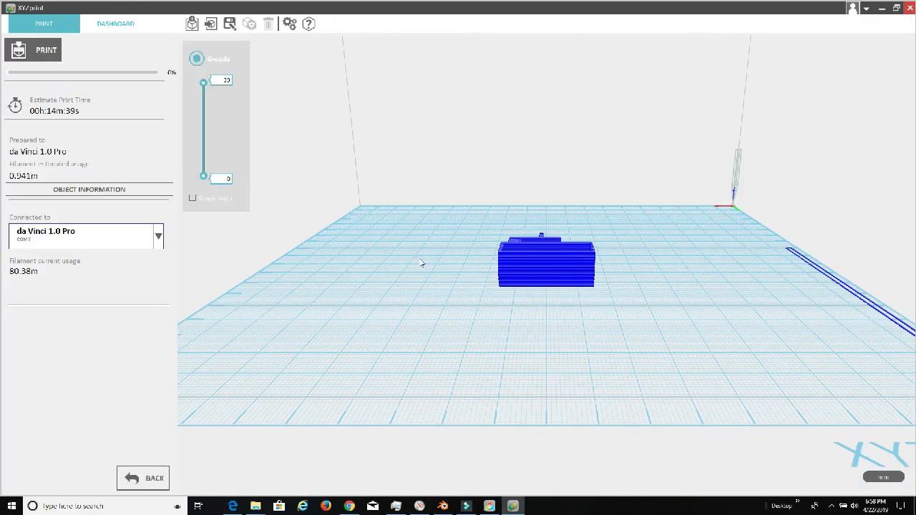
pyautogui.moveTo(432, 278); pyautogui.dragTo(767, 397)
pyautogui.scroll(2, 569, 346)
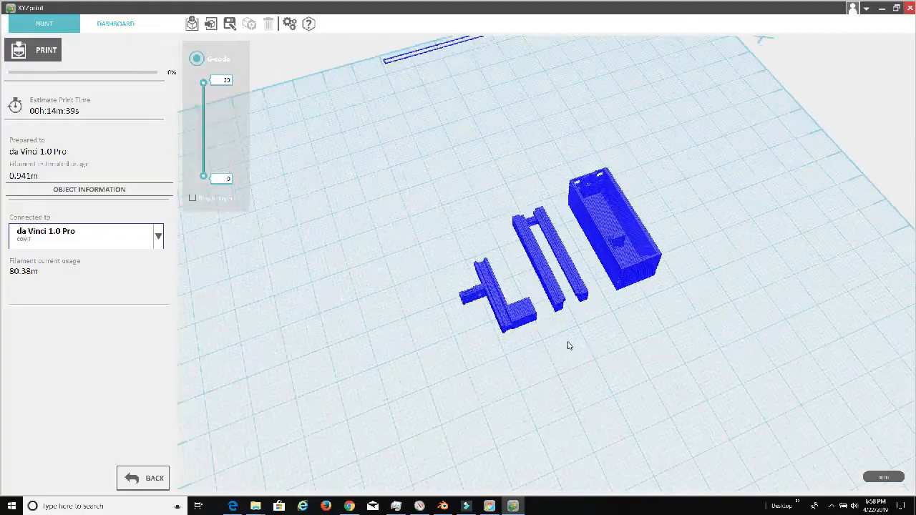
pyautogui.moveTo(569, 345); pyautogui.dragTo(787, 261)
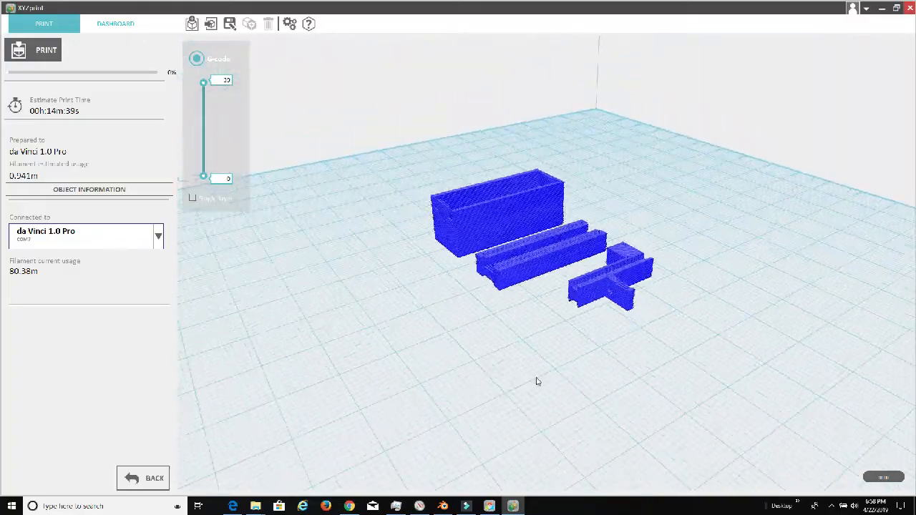
pyautogui.moveTo(537, 381); pyautogui.dragTo(632, 321)
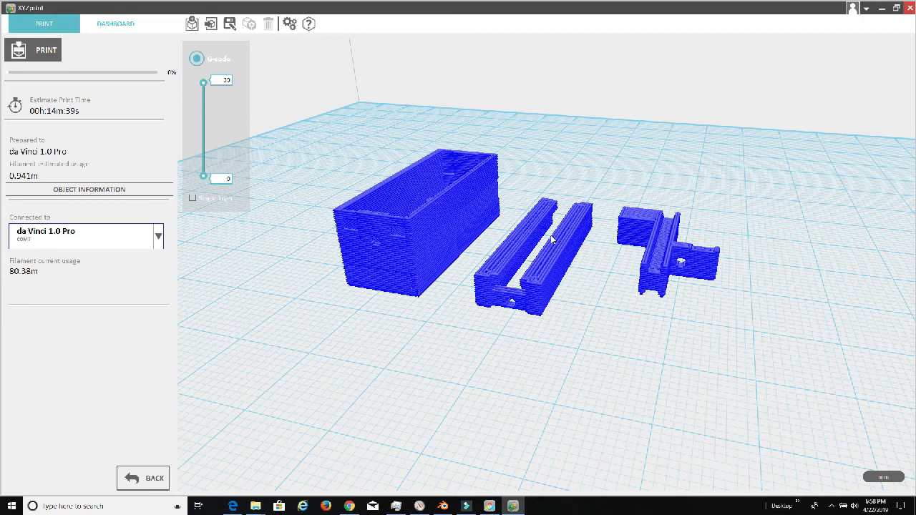
pyautogui.click(39, 57)
pyautogui.scroll(5, 308, 278)
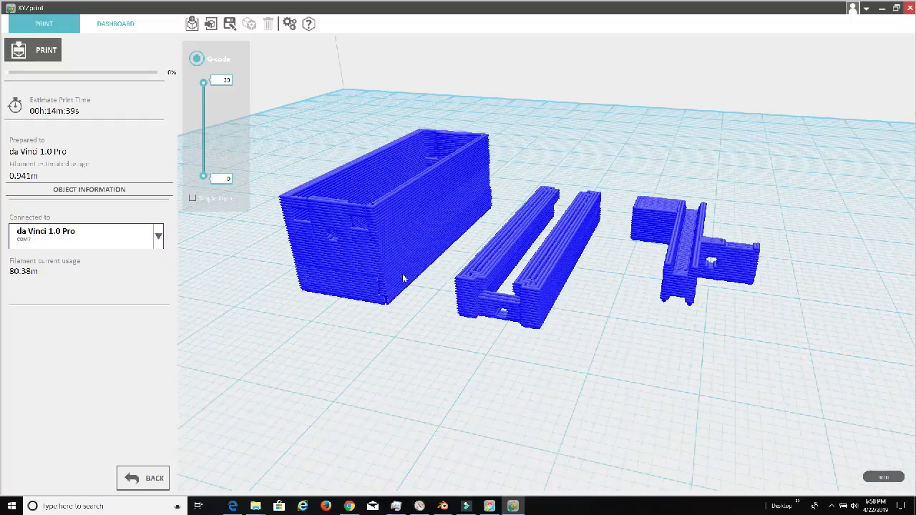
pyautogui.moveTo(438, 283); pyautogui.dragTo(441, 330)
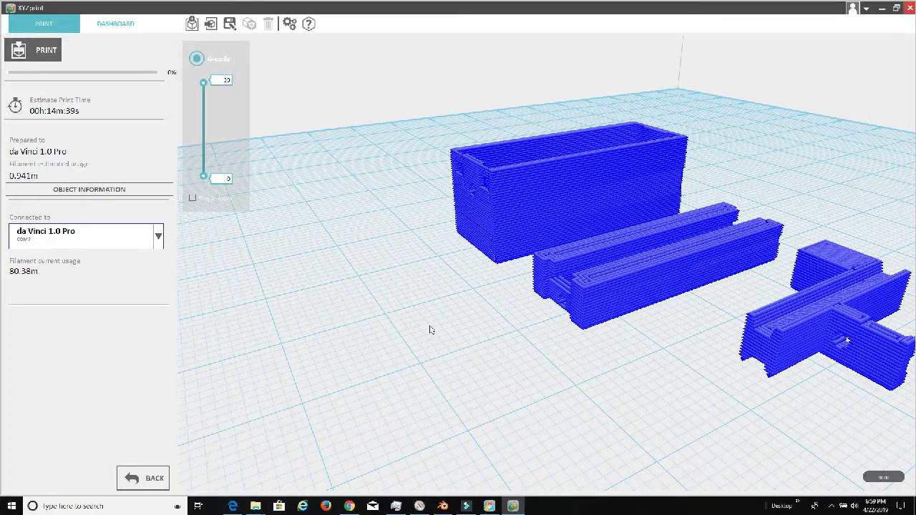